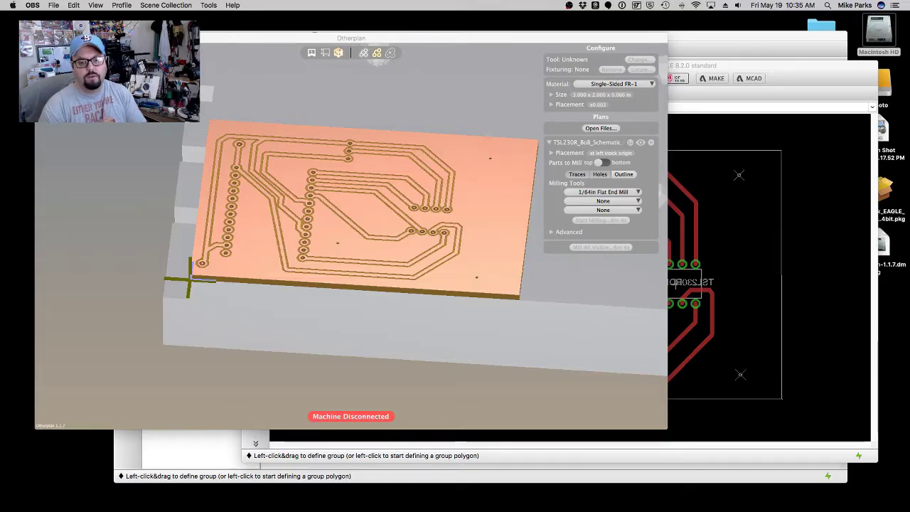
- Flip between the EAGLE schematic, the EAGLE board layout and the Otherplan board view
click(621, 481)
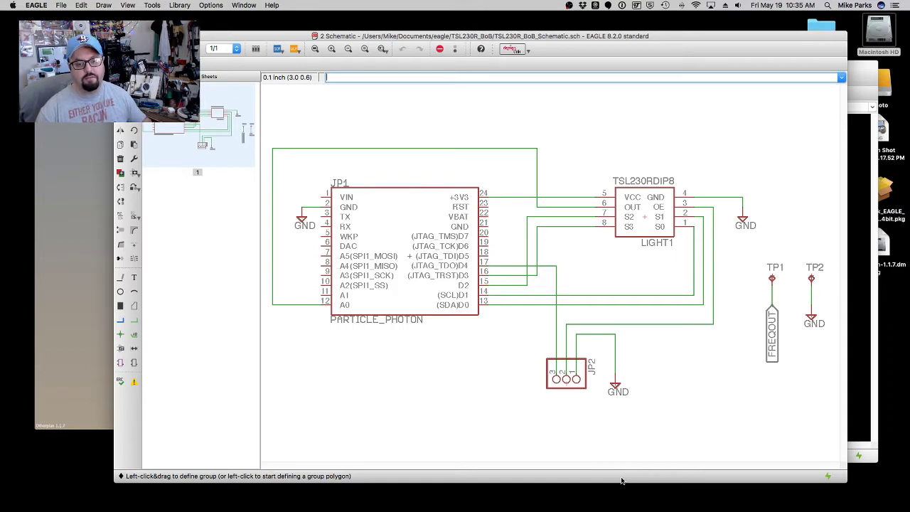
click(873, 413)
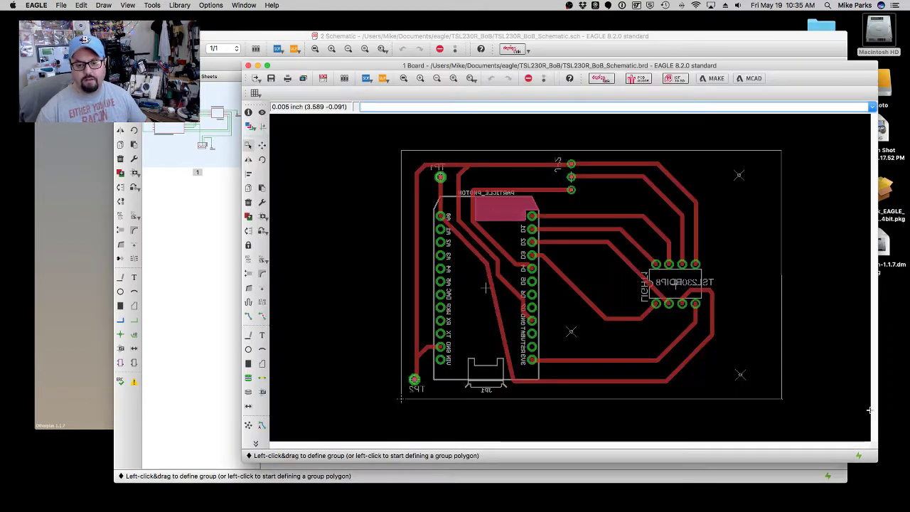
click(52, 197)
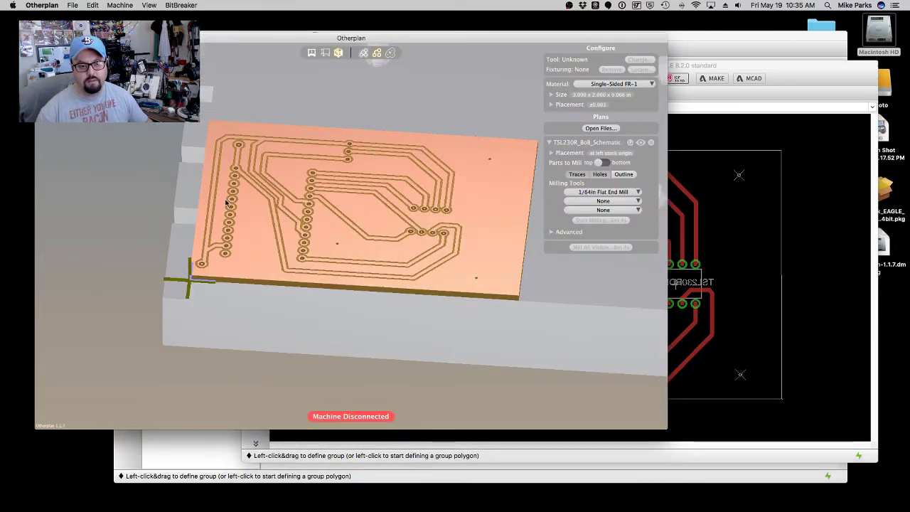
- Orbit the Otherplan 3-D view to inspect the milling paths, then bring the EAGLE board layout forward
drag(133, 194, 276, 246)
drag(391, 317, 405, 265)
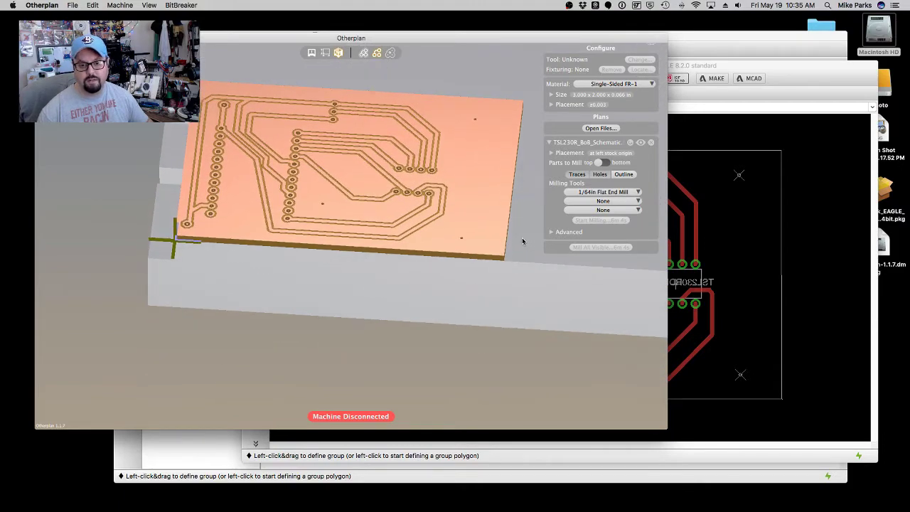
mouse_move(519, 240)
mouse_down()
mouse_move(521, 256)
mouse_move(490, 224)
mouse_move(524, 246)
mouse_move(521, 232)
mouse_up()
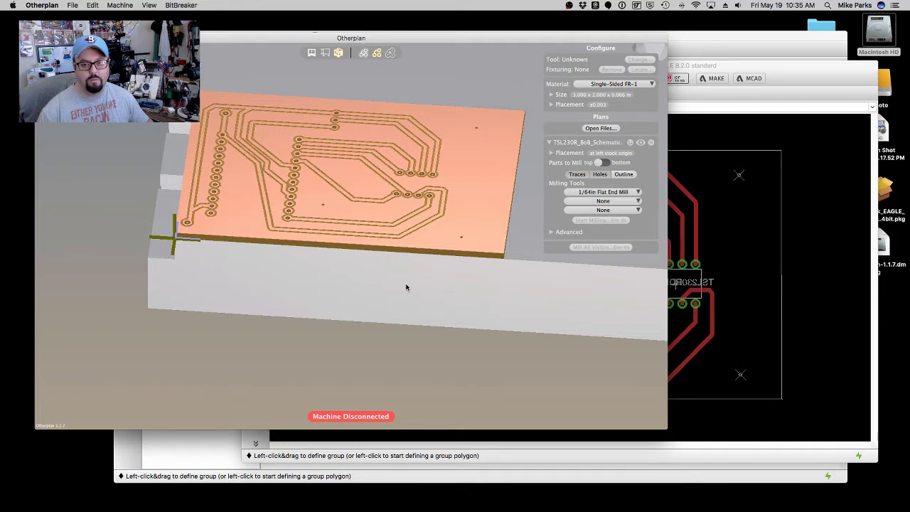
mouse_move(411, 286)
mouse_down()
mouse_move(426, 301)
mouse_move(398, 269)
mouse_move(359, 279)
mouse_move(443, 296)
mouse_move(481, 287)
mouse_move(408, 290)
mouse_up()
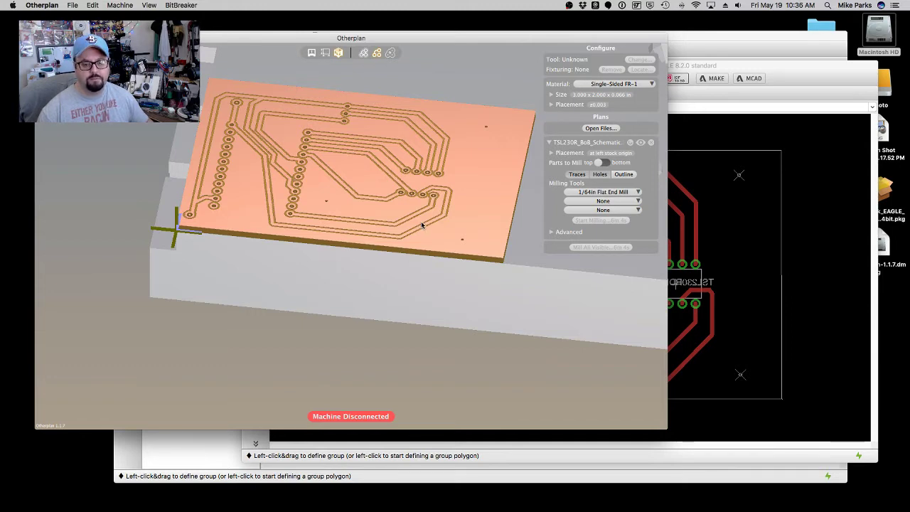
click(785, 84)
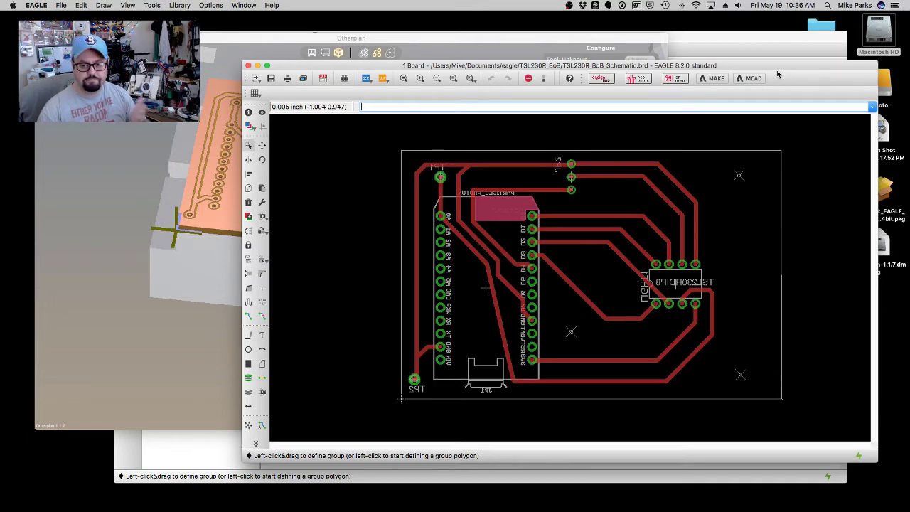
- Close the EAGLE schematic window, reposition the board window, and return to Otherplan's board view
mouse_move(777, 73)
mouse_down()
mouse_move(722, 68)
mouse_move(777, 93)
mouse_move(774, 79)
mouse_move(761, 81)
mouse_move(773, 76)
mouse_move(773, 90)
mouse_up()
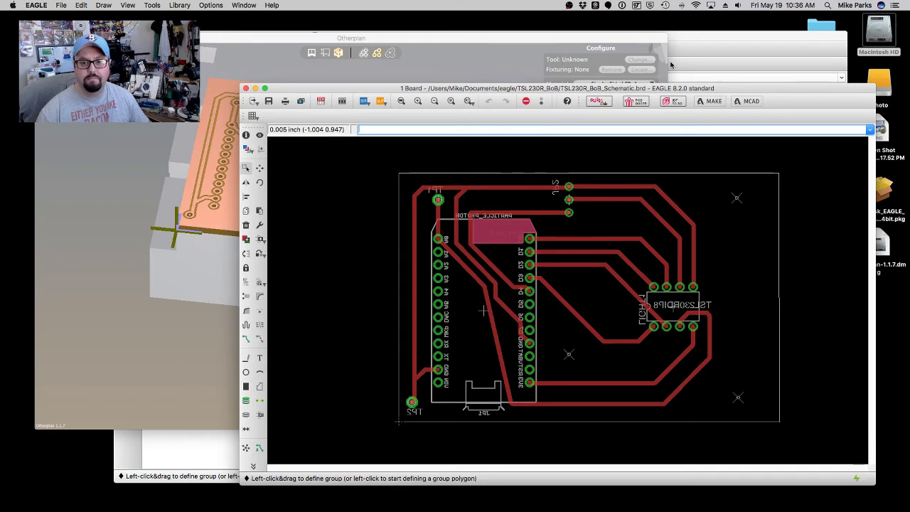
click(764, 75)
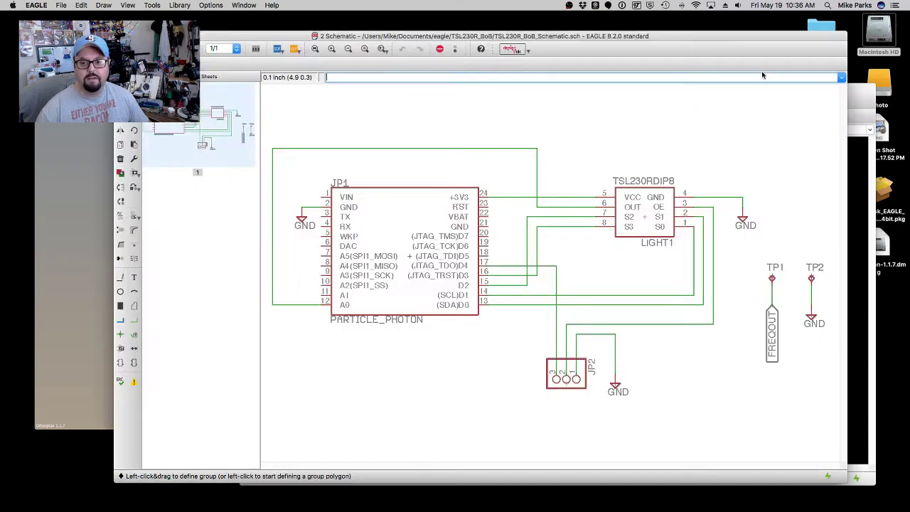
drag(629, 42, 634, 29)
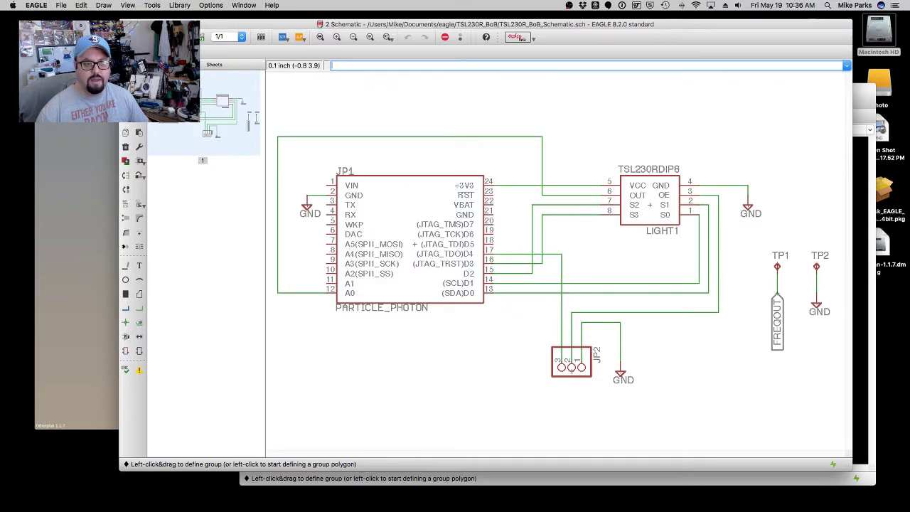
key(super+m)
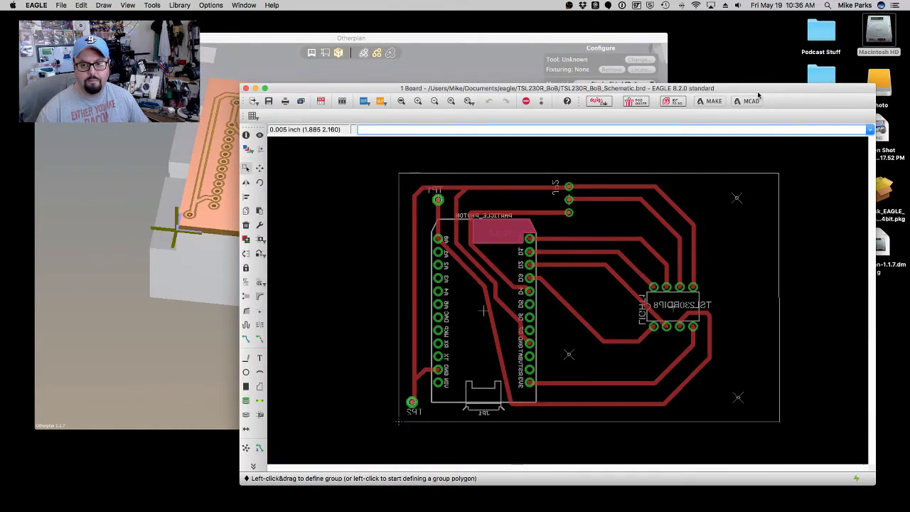
drag(758, 92, 758, 68)
click(381, 39)
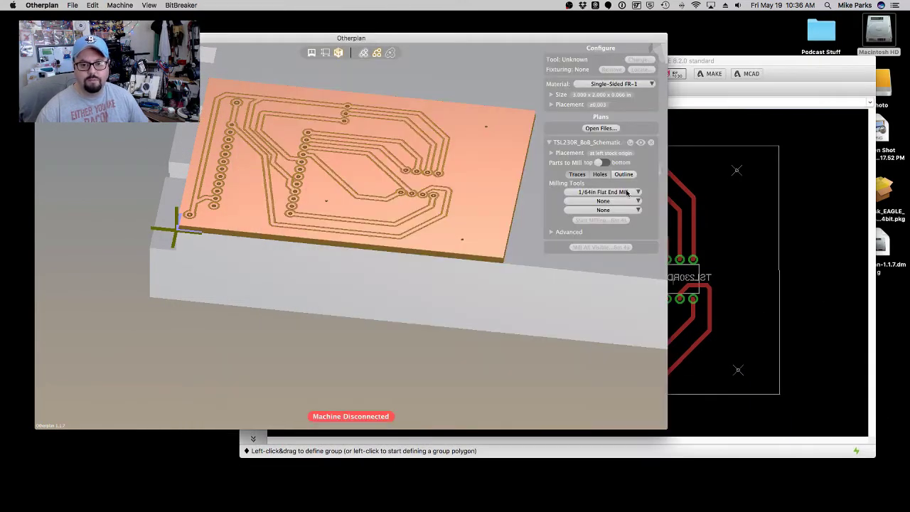
- Re-import the TSL230R_BoB_Schematic .brd file in place of the old plan, using the 1/64in Flat End Mill
click(651, 143)
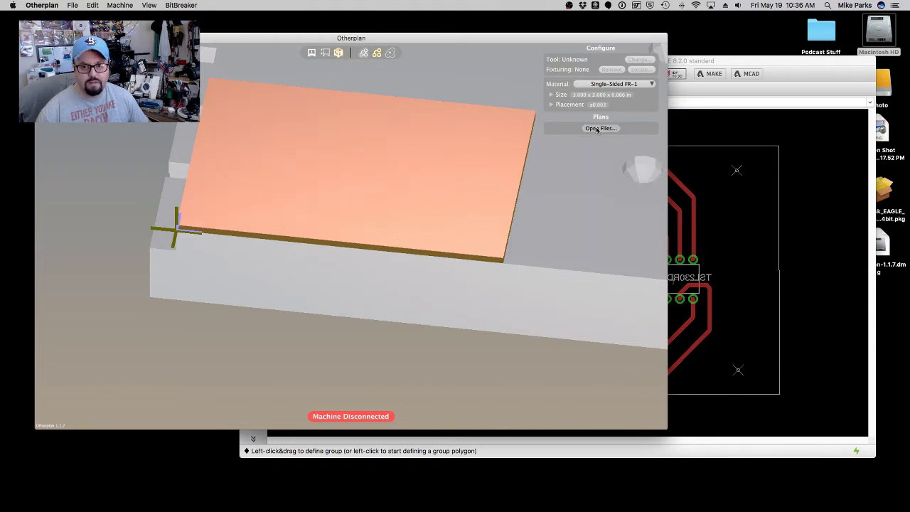
click(502, 174)
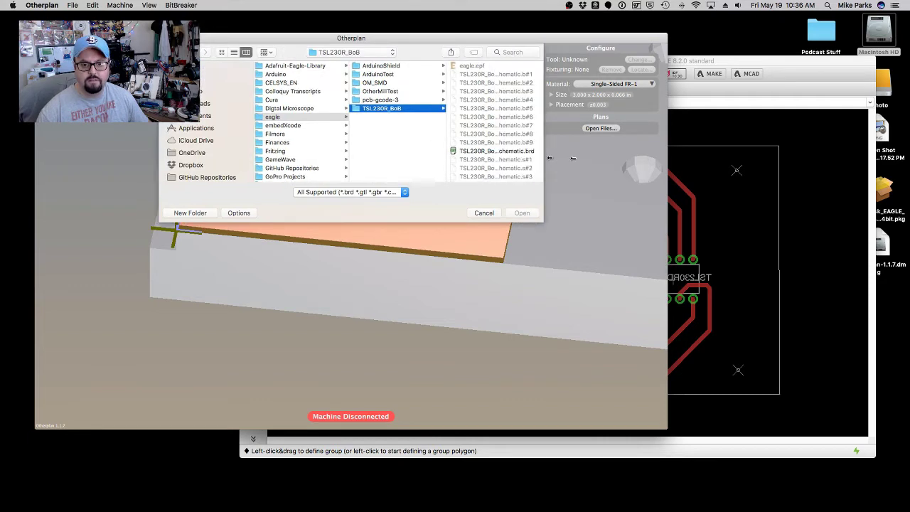
double_click(536, 152)
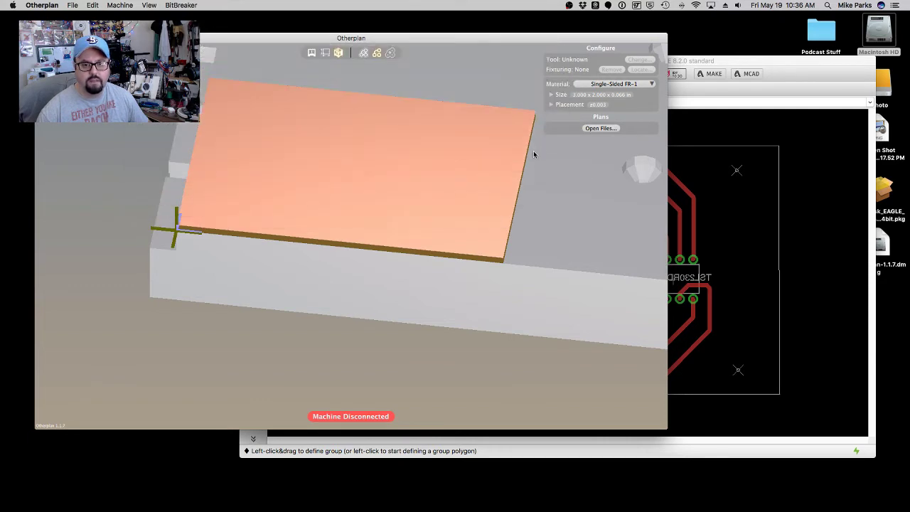
click(609, 193)
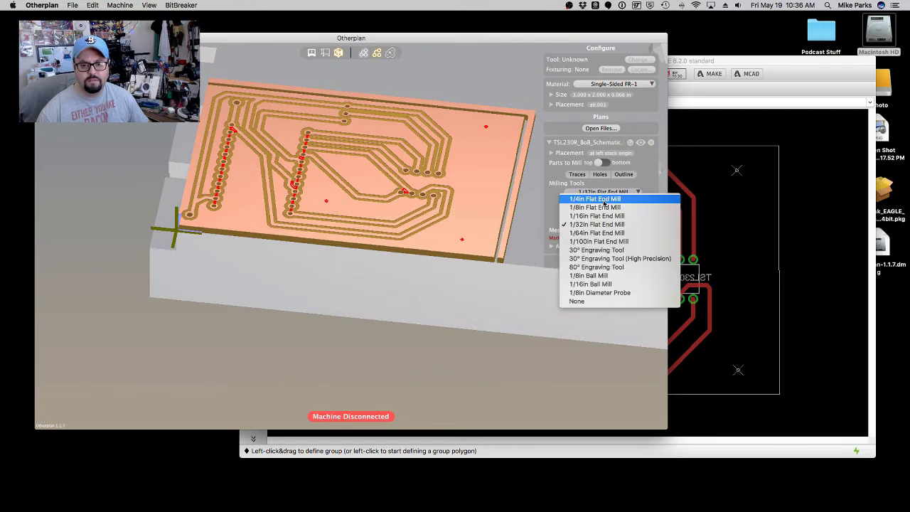
click(596, 234)
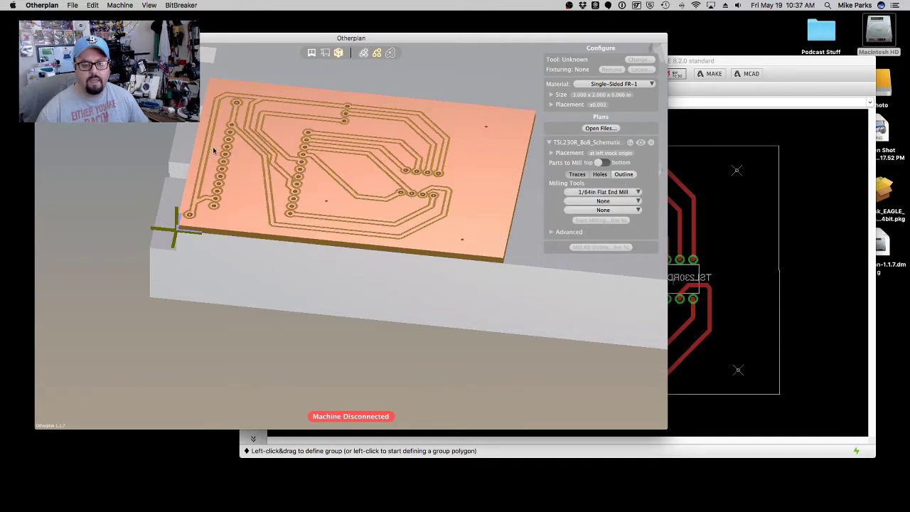
- Orbit the reloaded board between top-down and oblique views to check the milling paths
drag(213, 150, 299, 209)
scroll(351, 238, up, 3)
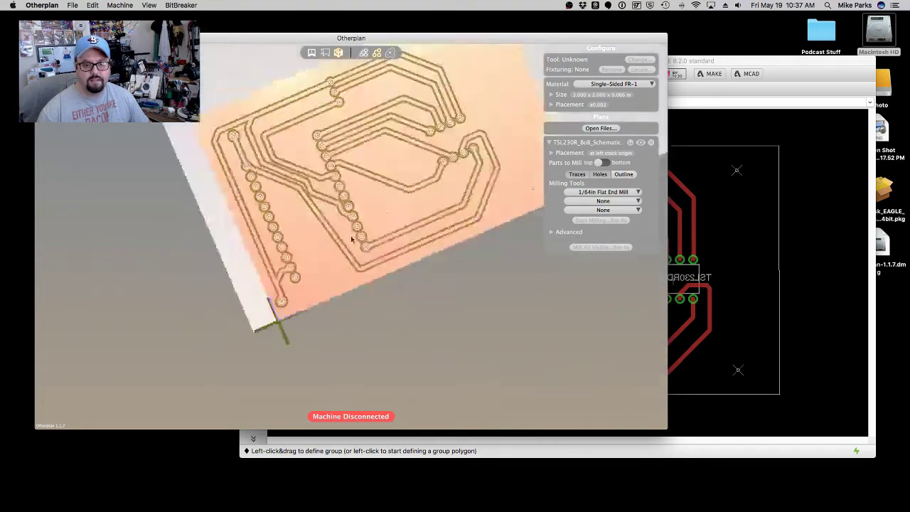
drag(352, 238, 293, 206)
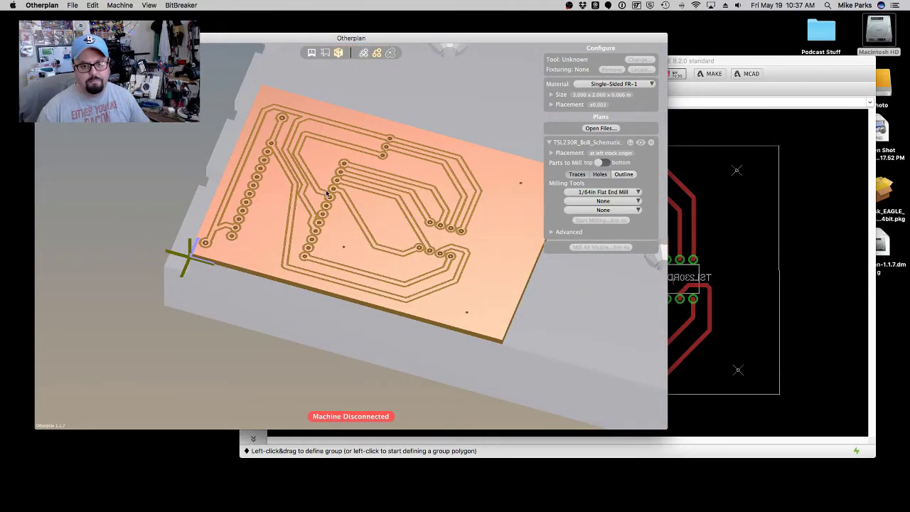
drag(328, 193, 350, 258)
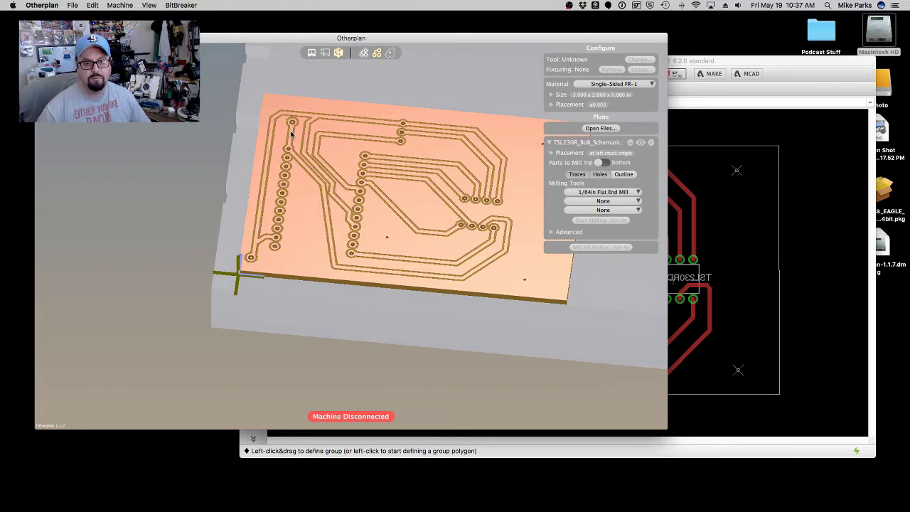
- Quit Otherplan from its application menu with Cmd+Q, leaving the EAGLE board layout in front
drag(227, 42, 216, 48)
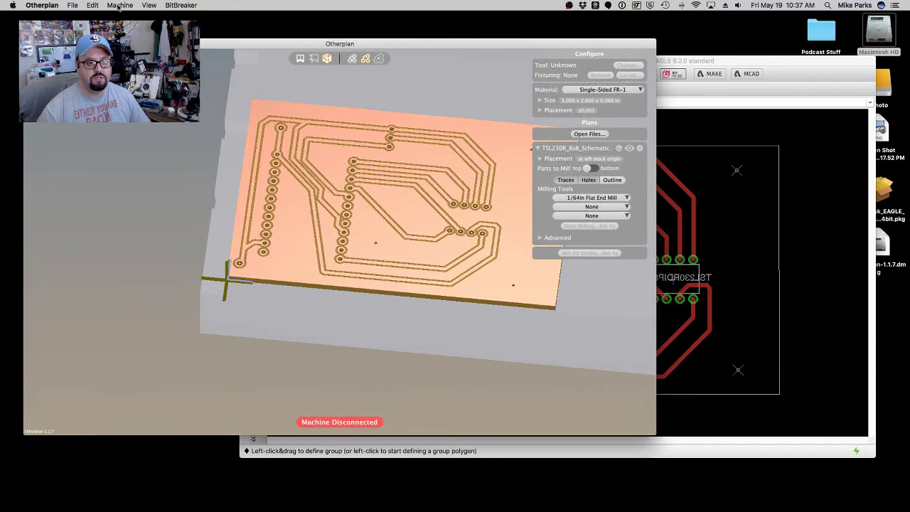
click(40, 5)
key(super+q)
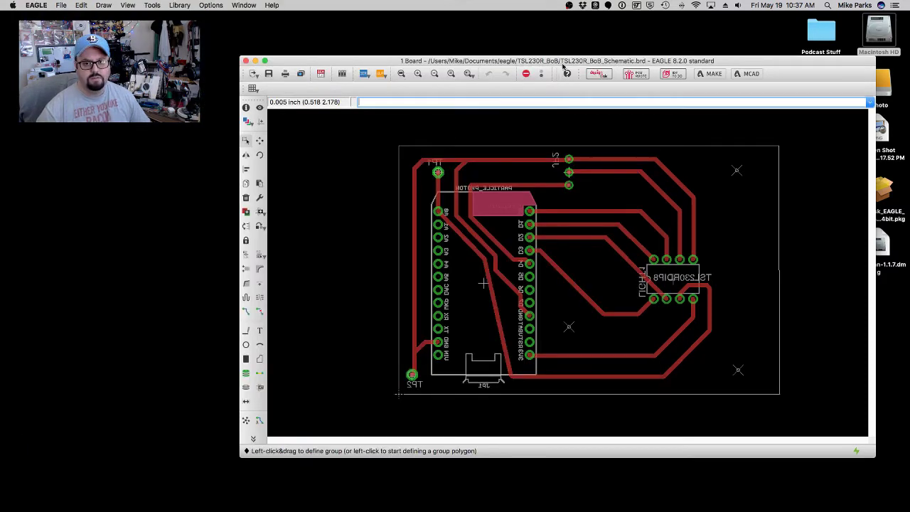
drag(562, 65, 510, 62)
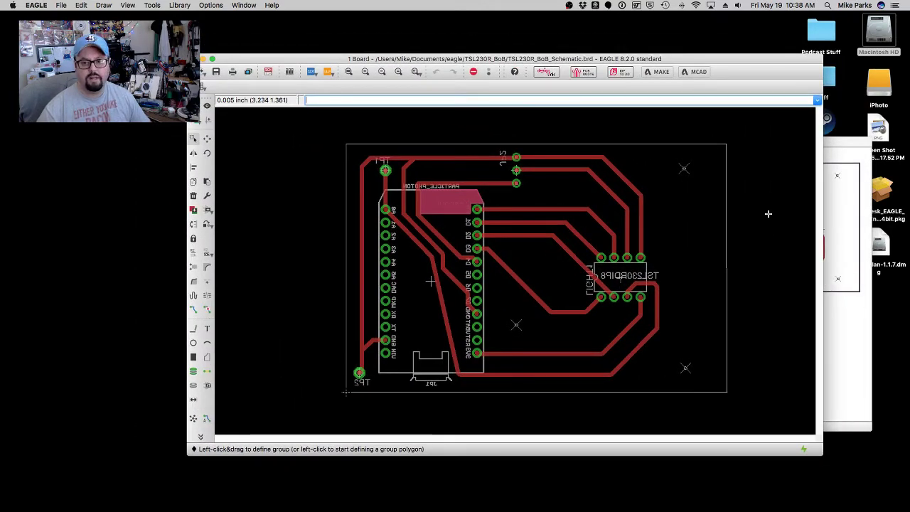
click(853, 345)
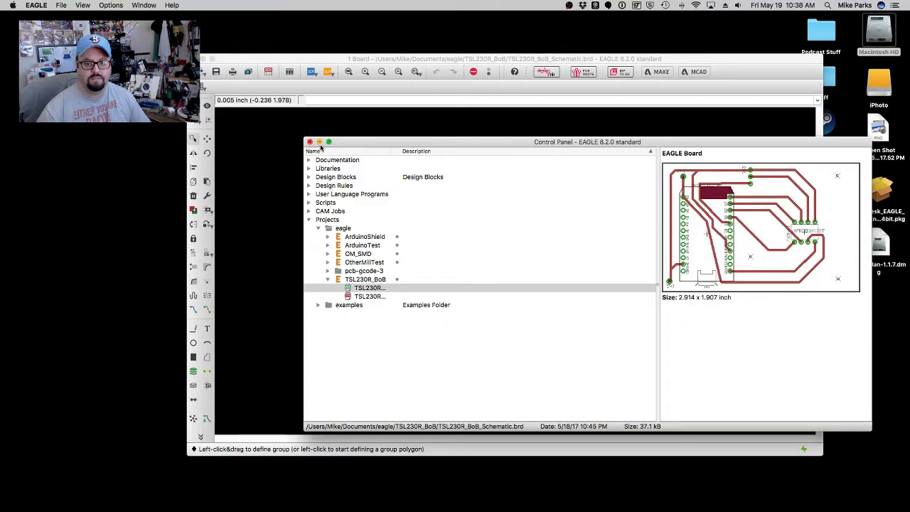
click(320, 142)
drag(691, 65, 677, 51)
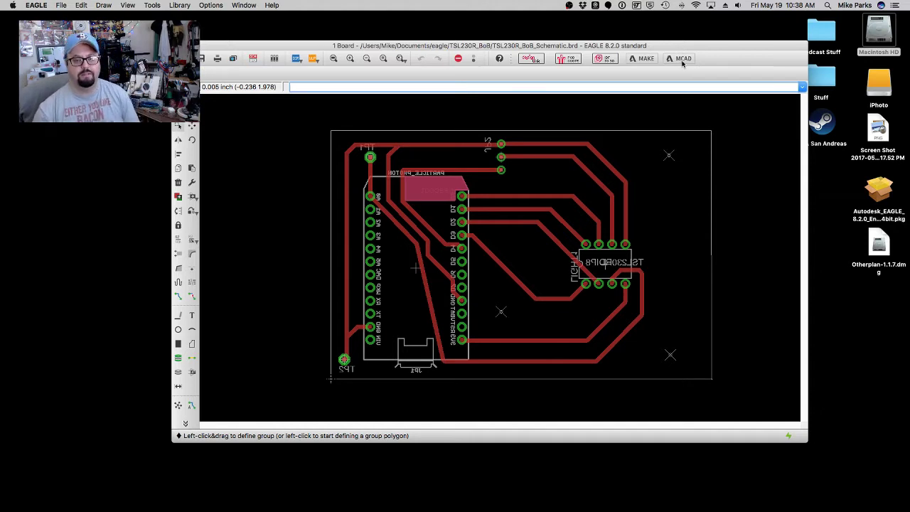
- Save the EAGLE board and upload it to ecad.io through the MCAD export
click(681, 61)
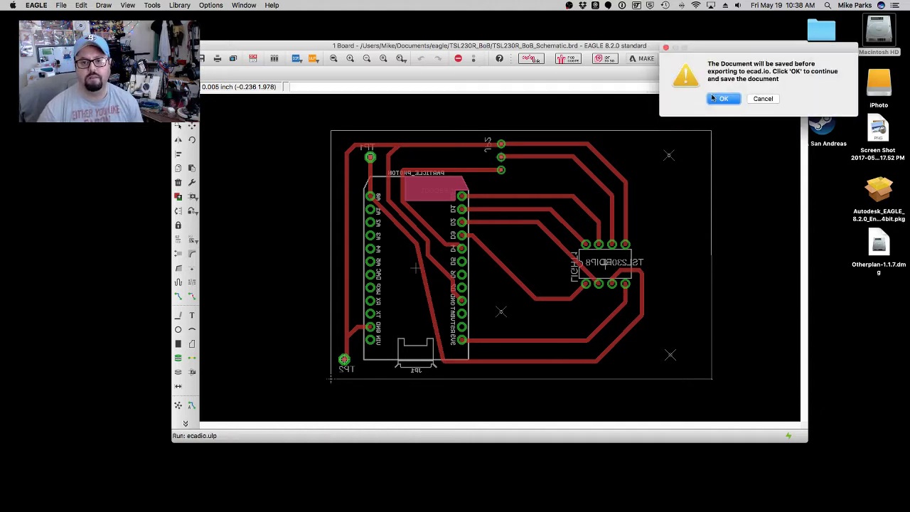
click(723, 99)
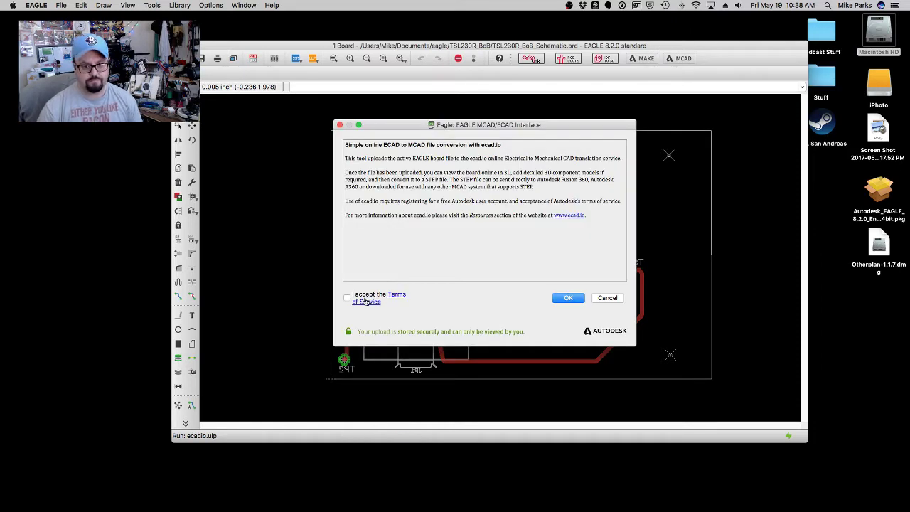
click(568, 298)
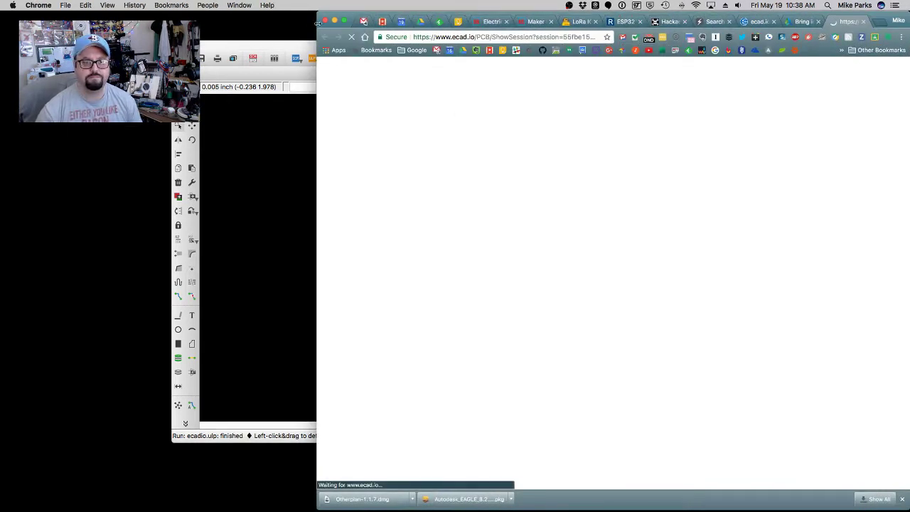
- Dismiss the download bar, widen the browser, and orbit the 3D PCB to show its component side
click(903, 501)
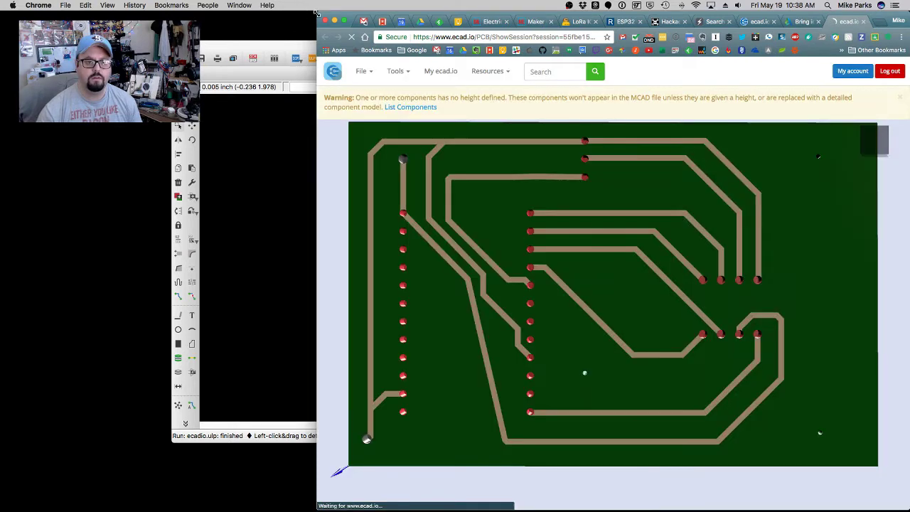
drag(315, 13, 212, 13)
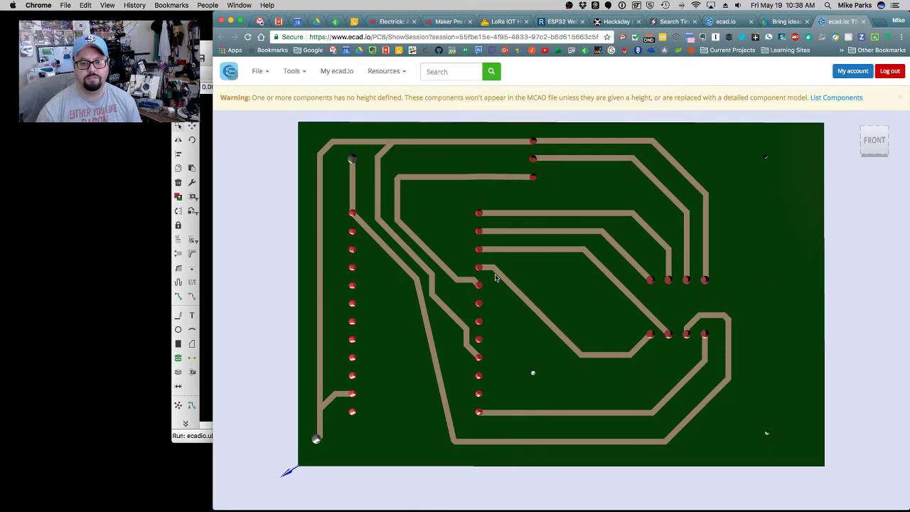
drag(495, 368, 547, 372)
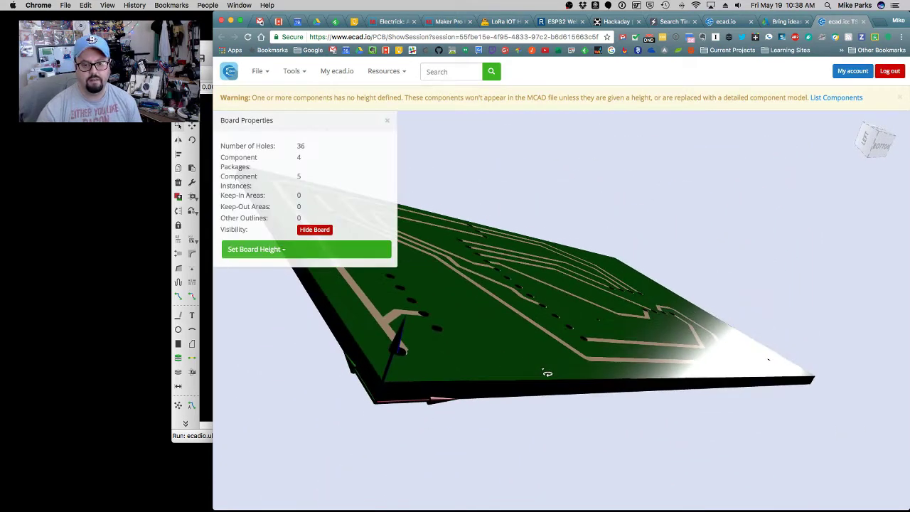
drag(553, 309, 634, 356)
click(648, 245)
drag(473, 362, 540, 418)
drag(676, 455, 457, 408)
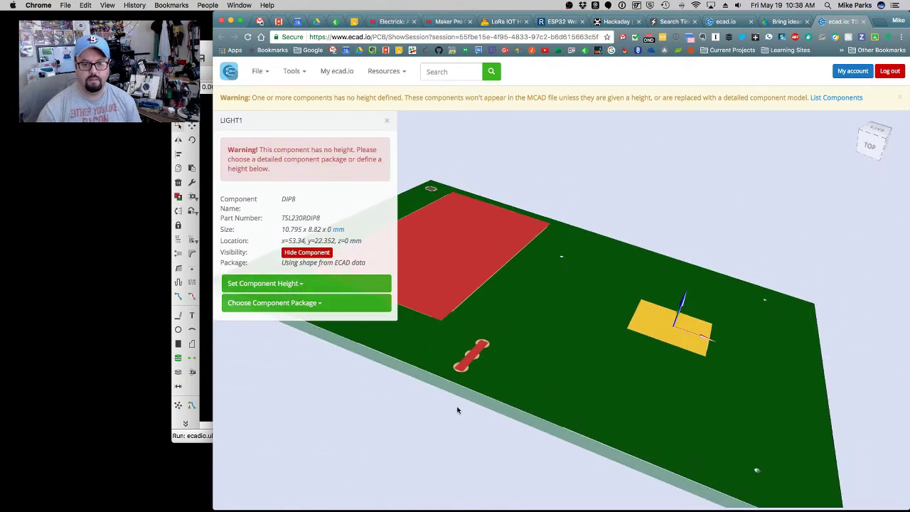
click(565, 396)
drag(565, 396, 642, 399)
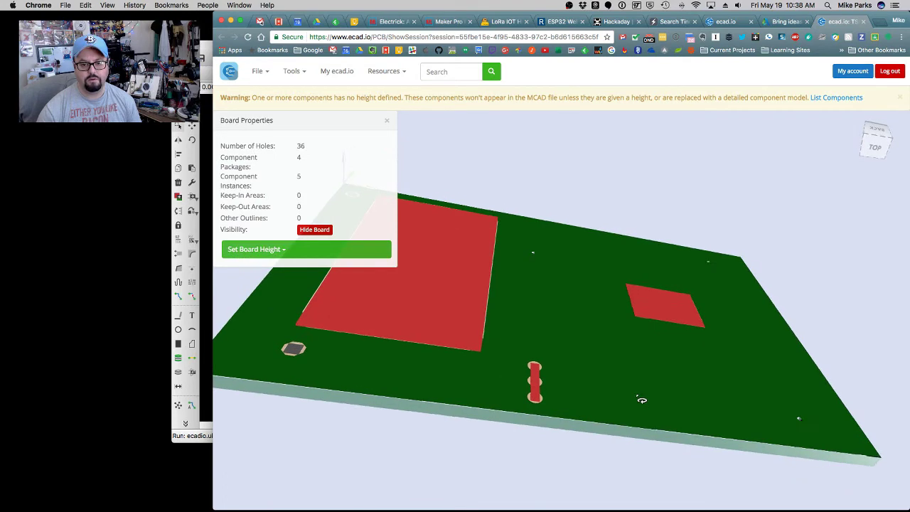
- Maximise the Chrome window and keep orbiting the board to compare viewing angles
click(241, 20)
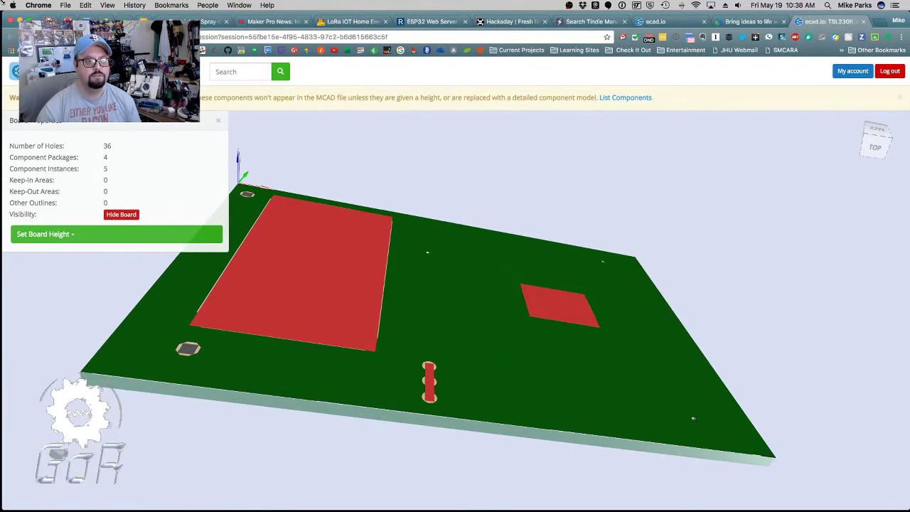
mouse_move(364, 264)
mouse_down()
mouse_move(349, 266)
mouse_move(364, 269)
mouse_up()
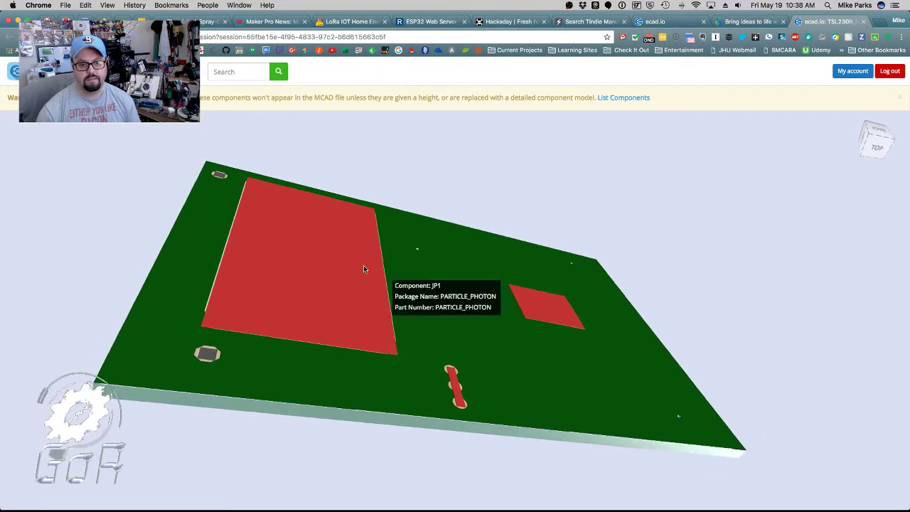
drag(472, 349, 371, 331)
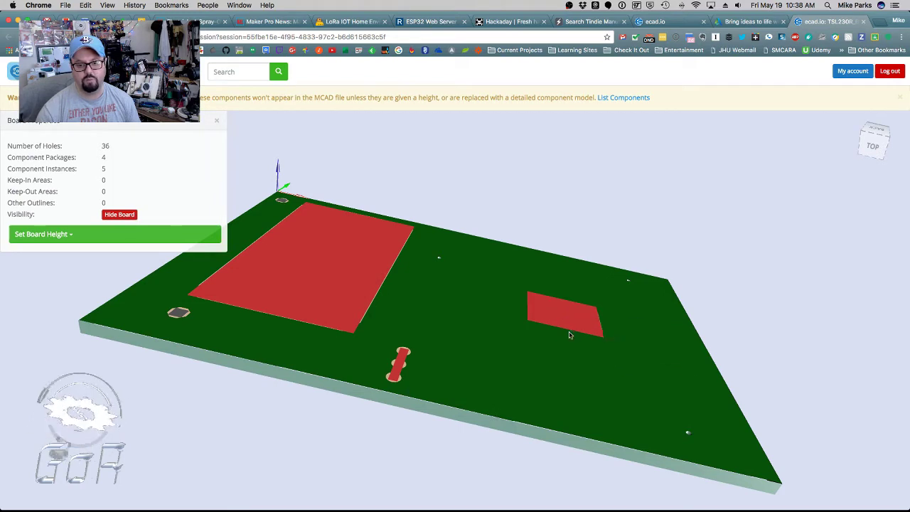
drag(427, 381, 527, 452)
mouse_move(416, 202)
mouse_down()
mouse_move(327, 246)
mouse_move(410, 327)
mouse_move(417, 296)
mouse_move(418, 238)
mouse_move(314, 400)
mouse_up()
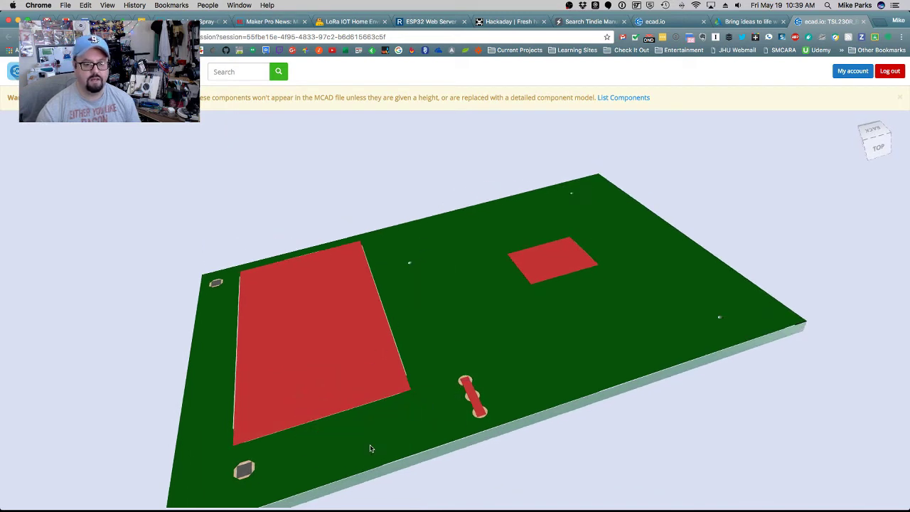
mouse_move(372, 445)
mouse_down()
mouse_move(214, 414)
mouse_move(229, 433)
mouse_up()
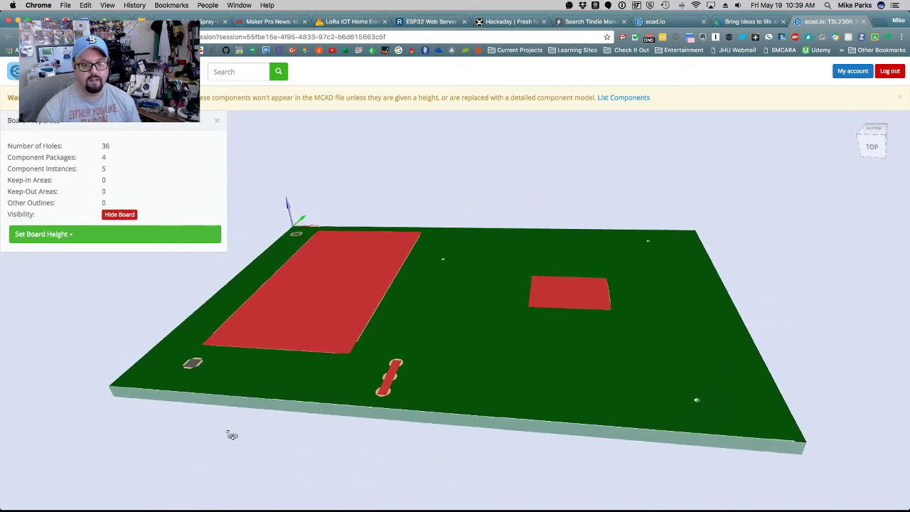
mouse_move(290, 301)
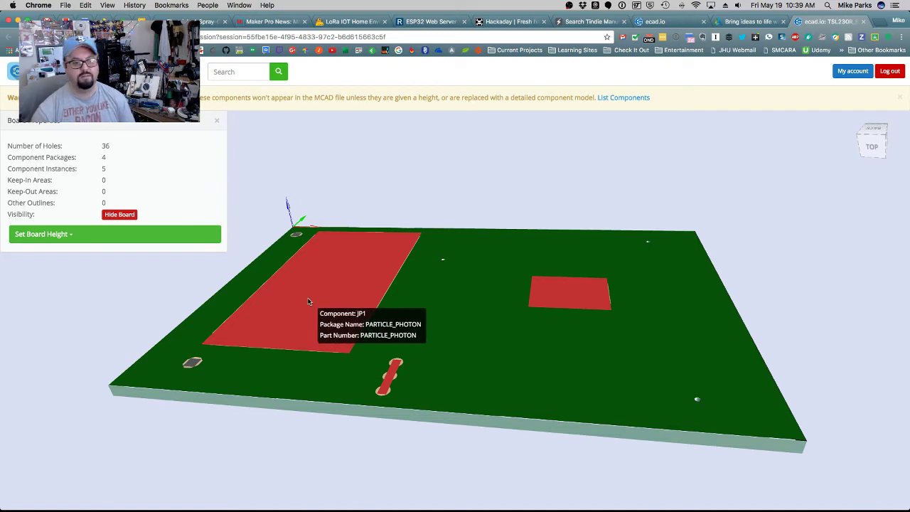
- Assign JP1 the Particle Photon 'Photon with Headers' model from Through Hole > Integrated Circuits
click(308, 298)
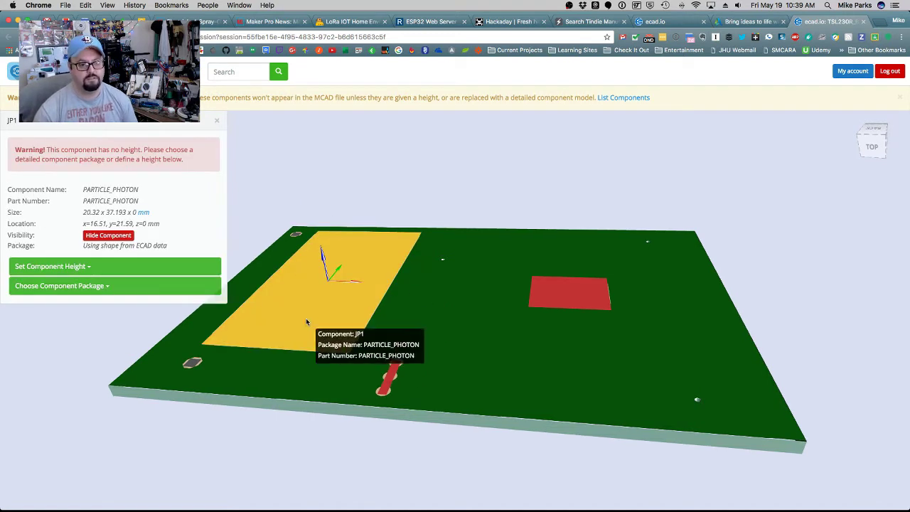
click(105, 287)
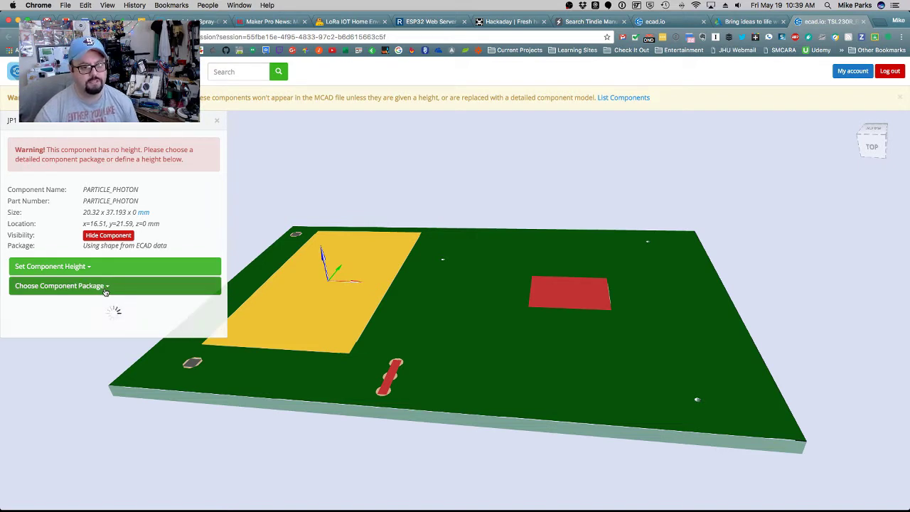
scroll(103, 320, down, 2)
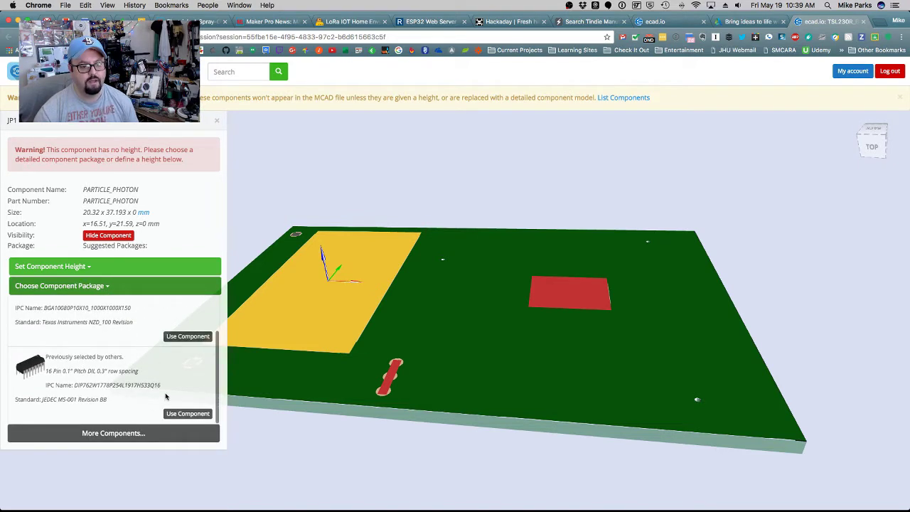
scroll(122, 404, up, 2)
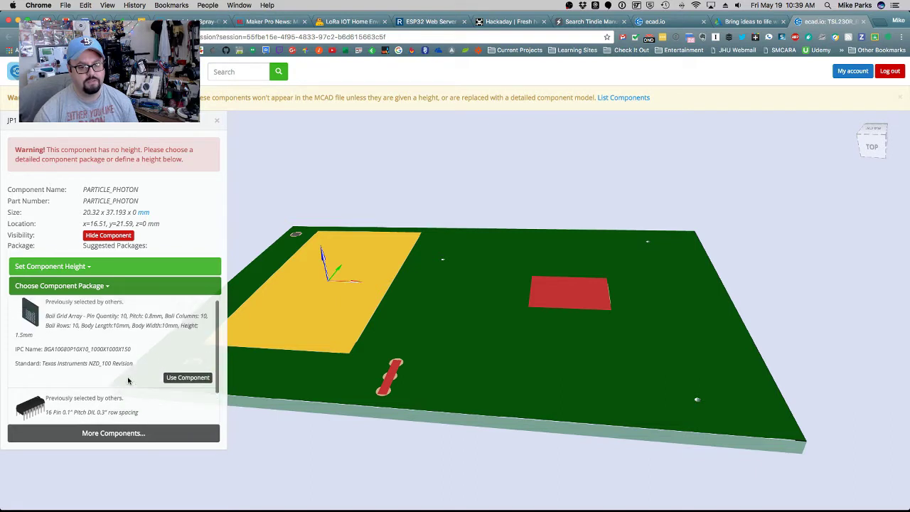
scroll(124, 405, down, 2)
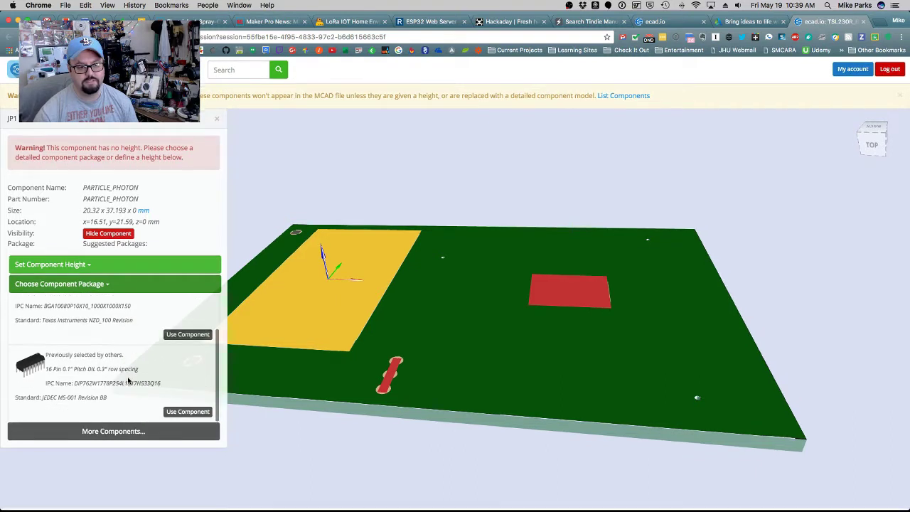
click(130, 435)
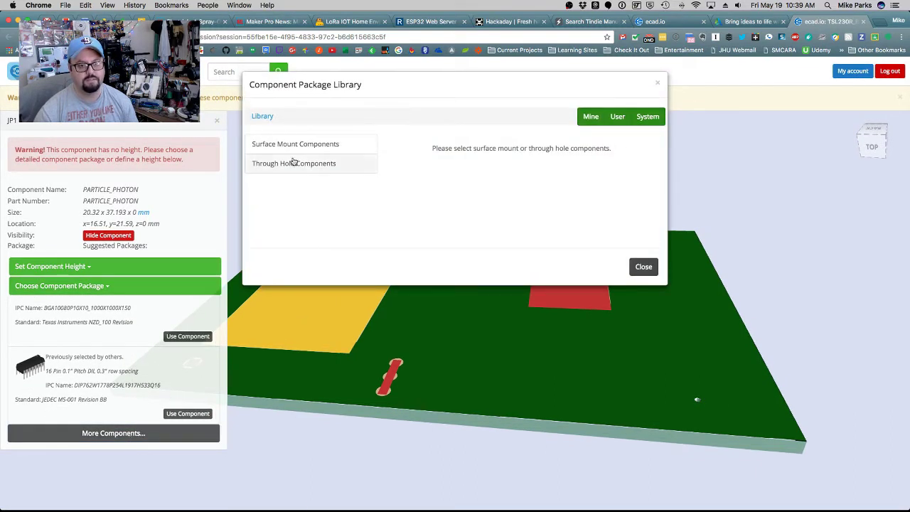
click(290, 163)
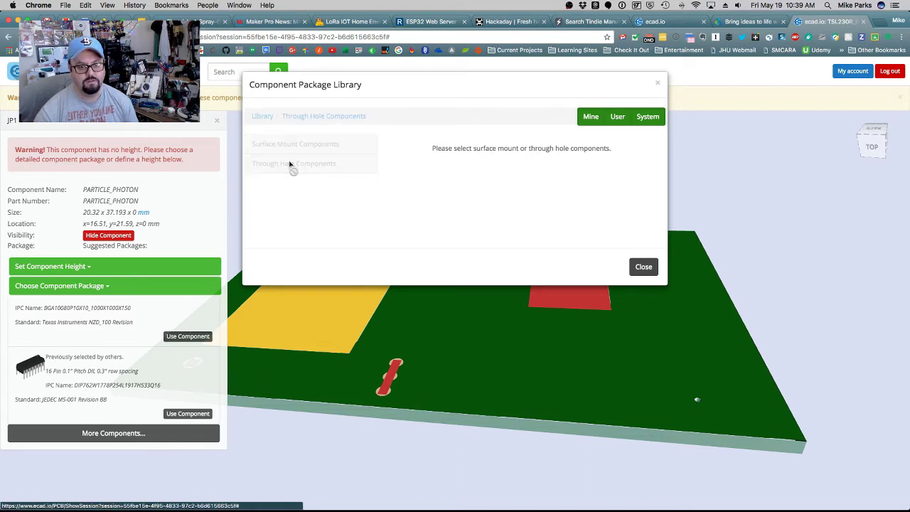
scroll(285, 242, down, 3)
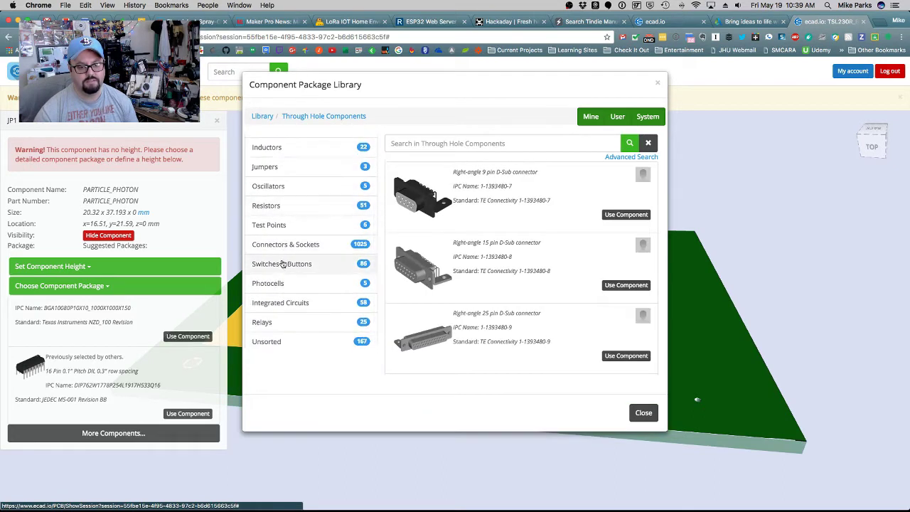
click(311, 304)
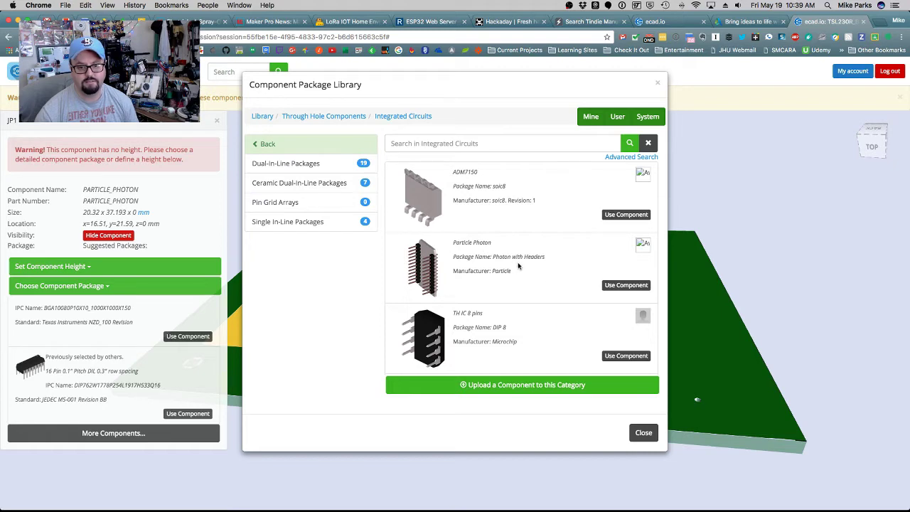
click(618, 287)
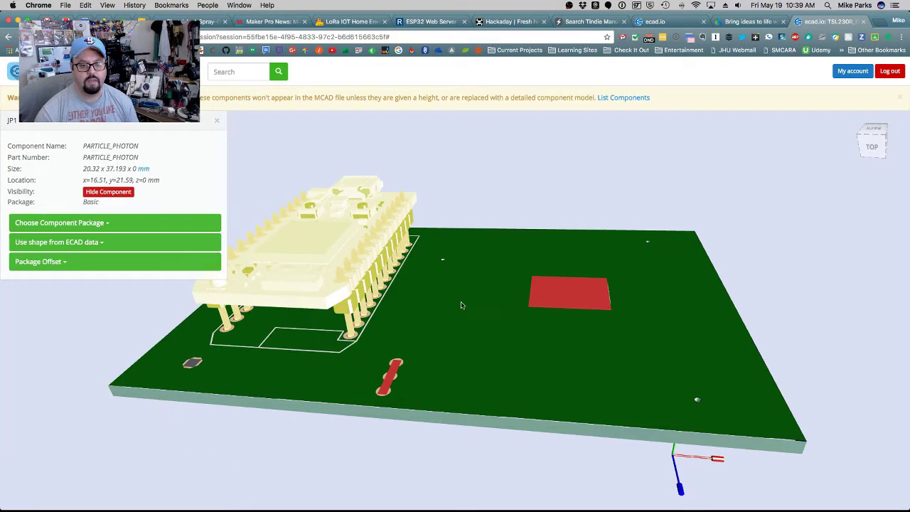
drag(292, 370, 260, 228)
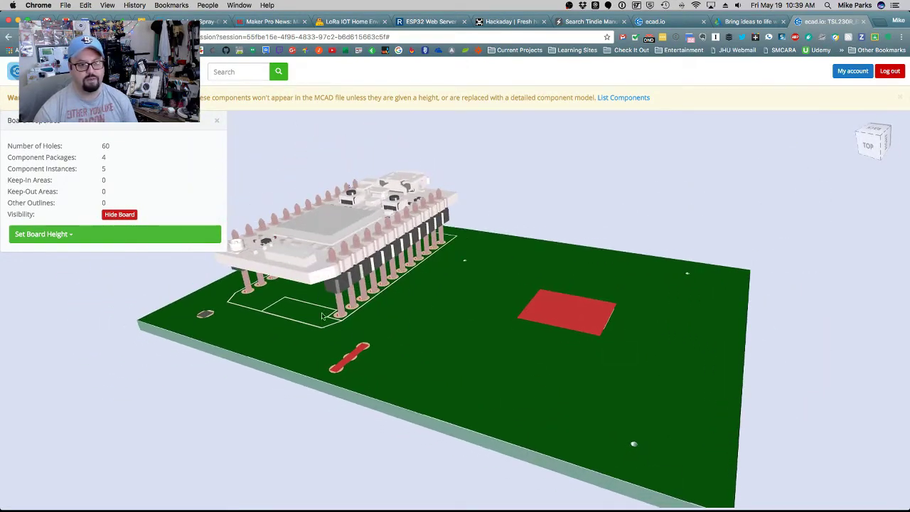
drag(322, 316, 368, 359)
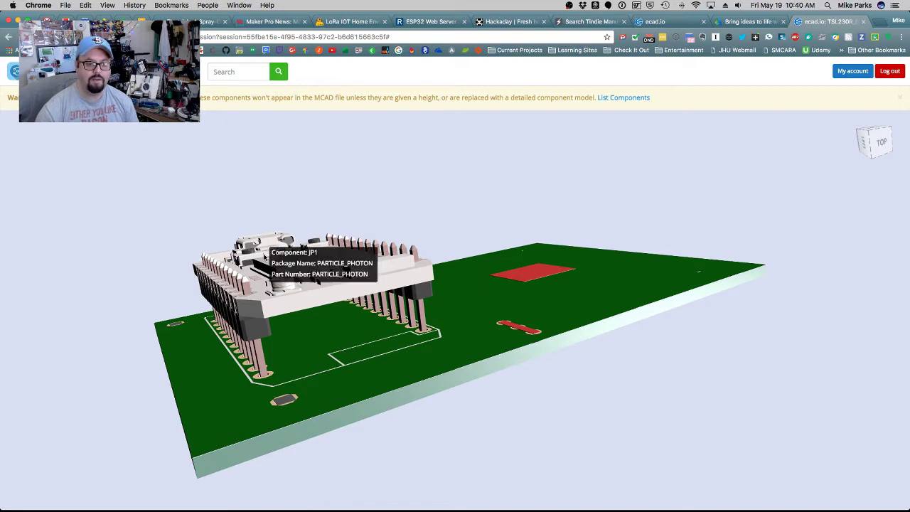
drag(445, 345, 577, 313)
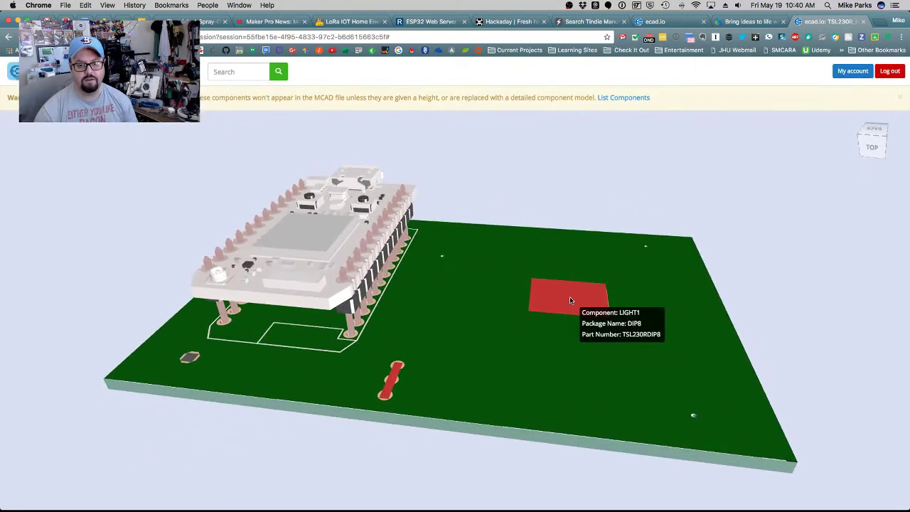
- Apply the ceramic 8-pin DIP package to LIGHT1 and orbit to check the new chip
click(570, 299)
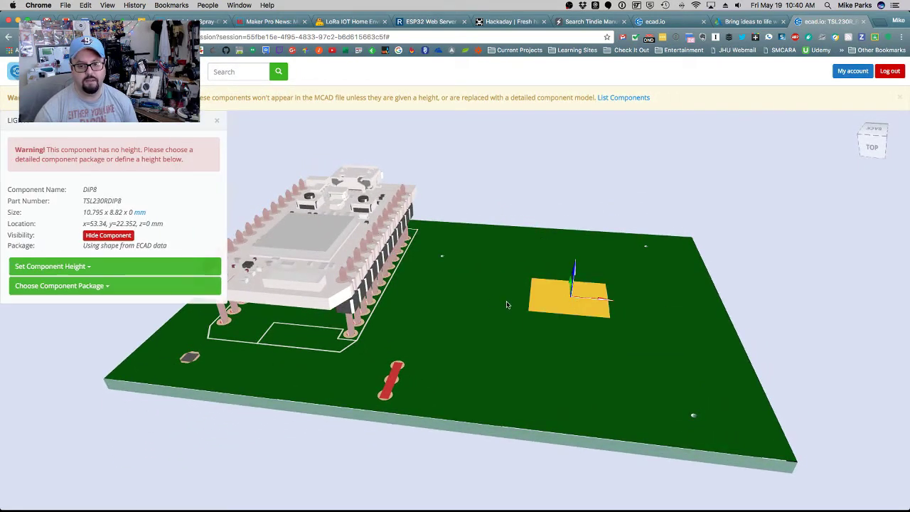
click(107, 288)
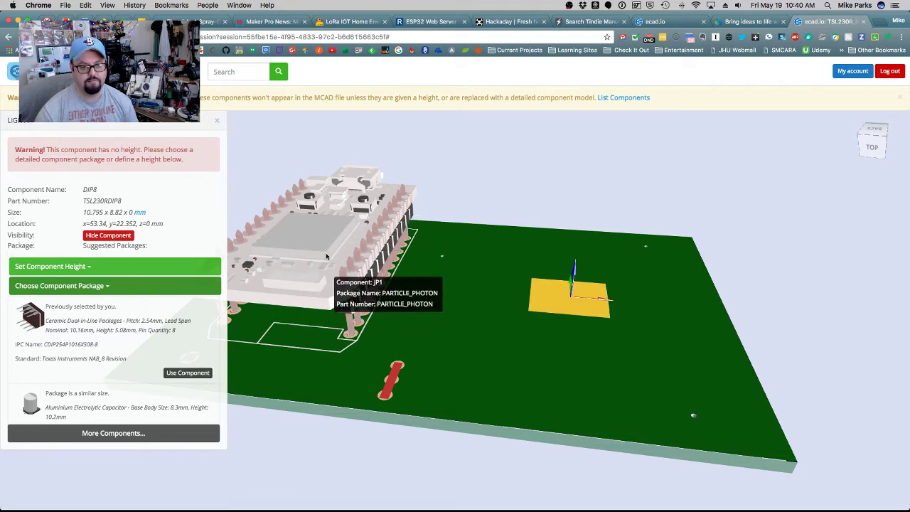
click(194, 374)
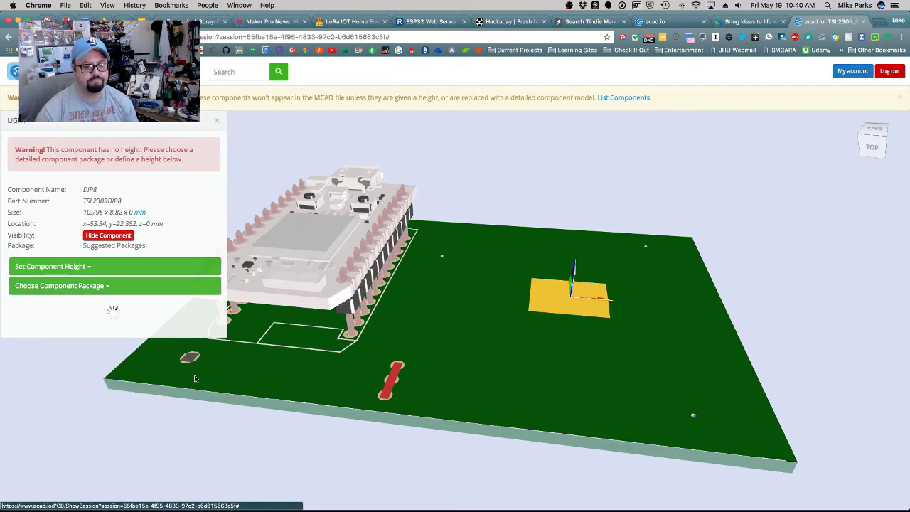
drag(659, 373, 600, 387)
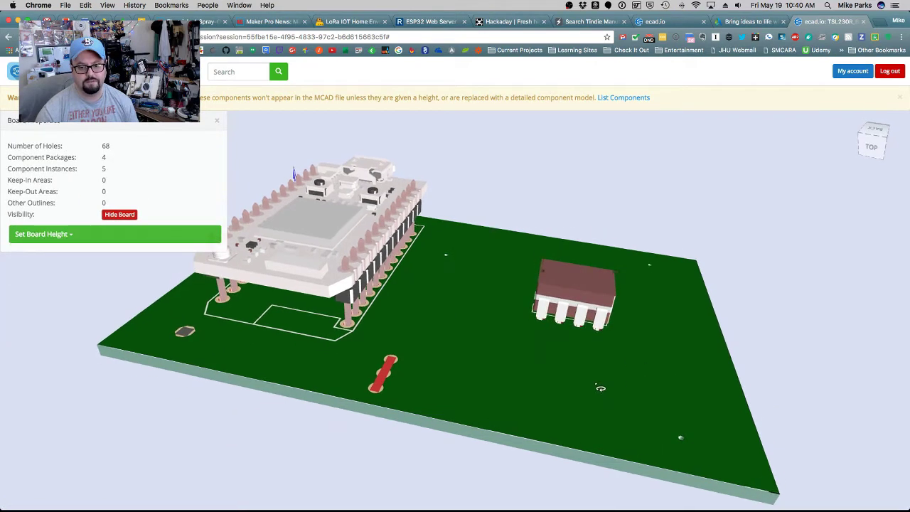
drag(725, 421, 688, 390)
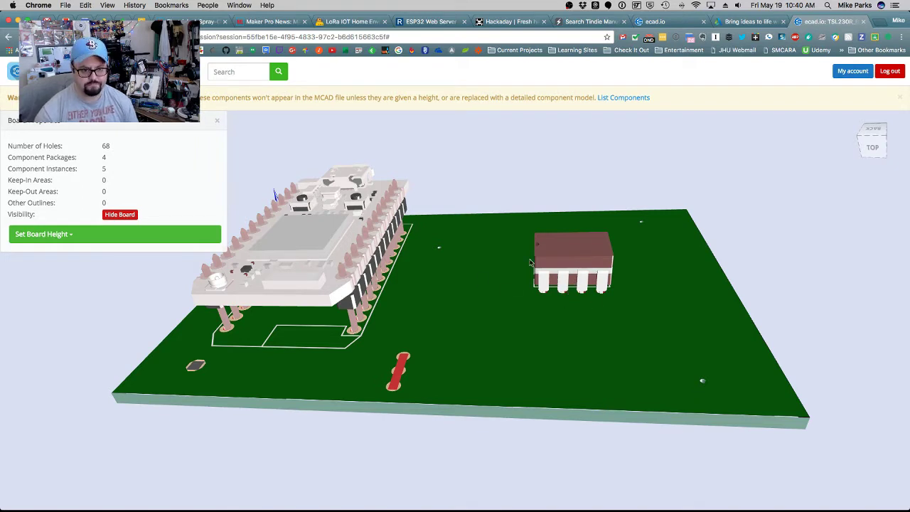
click(556, 260)
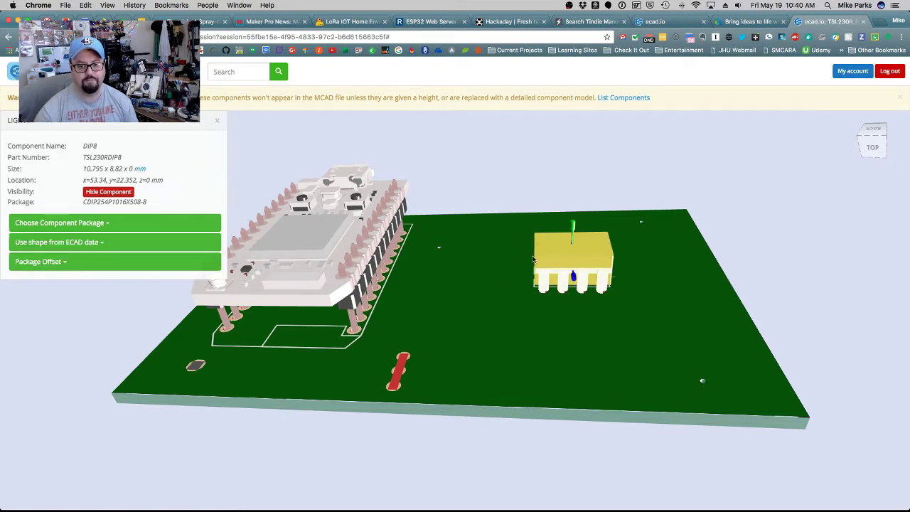
click(61, 266)
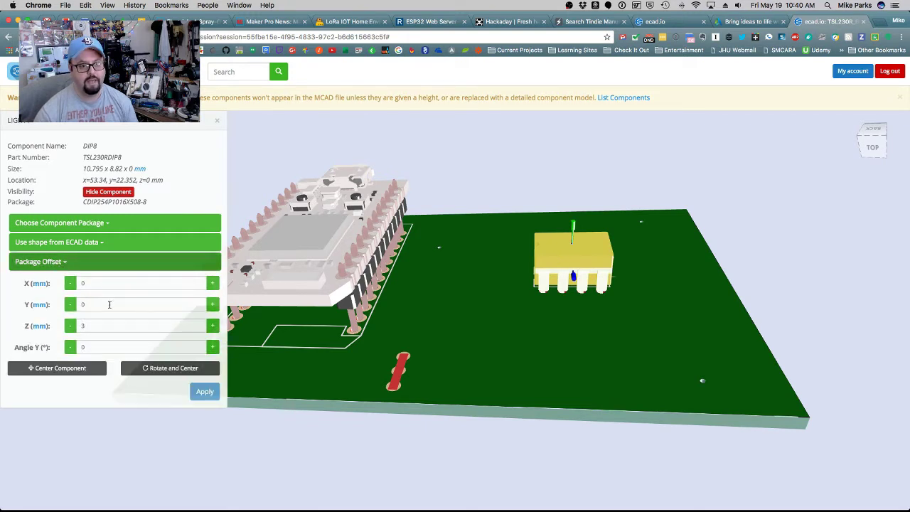
click(213, 284)
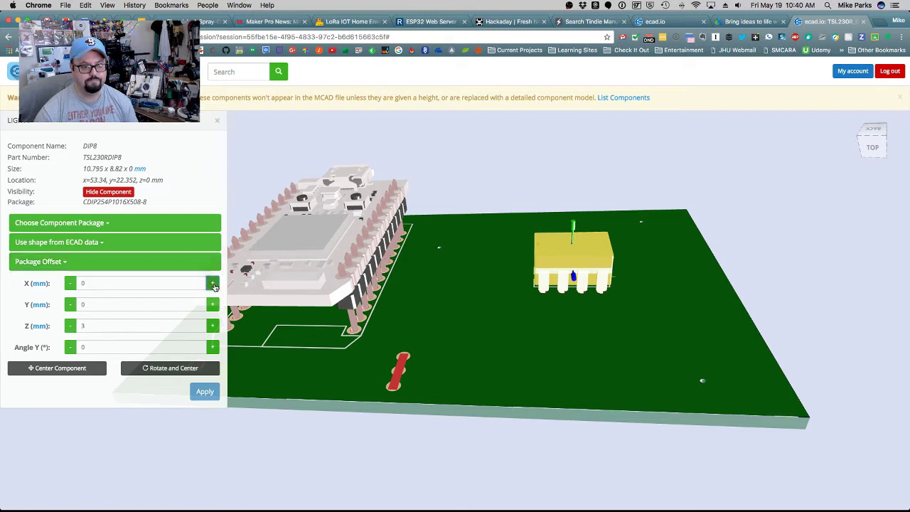
click(212, 285)
click(213, 284)
click(71, 284)
click(70, 284)
click(71, 284)
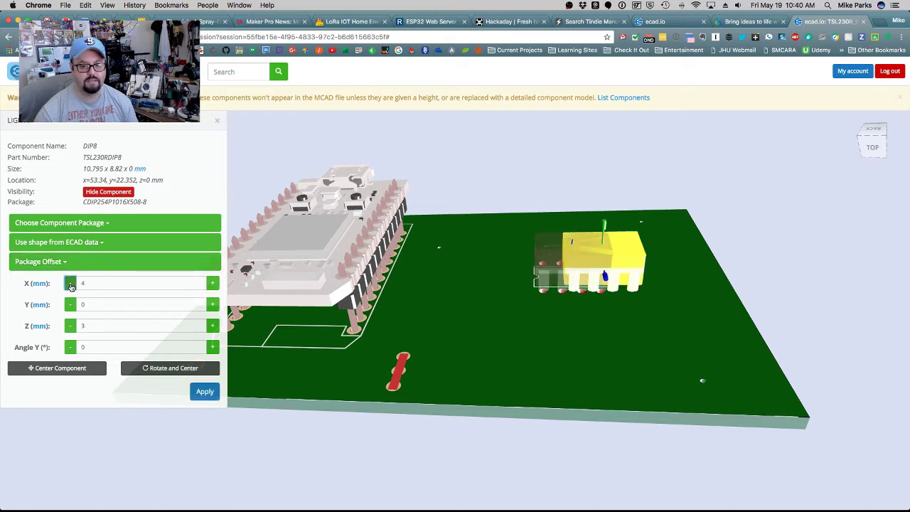
click(71, 284)
click(70, 285)
click(70, 285)
click(71, 285)
click(213, 283)
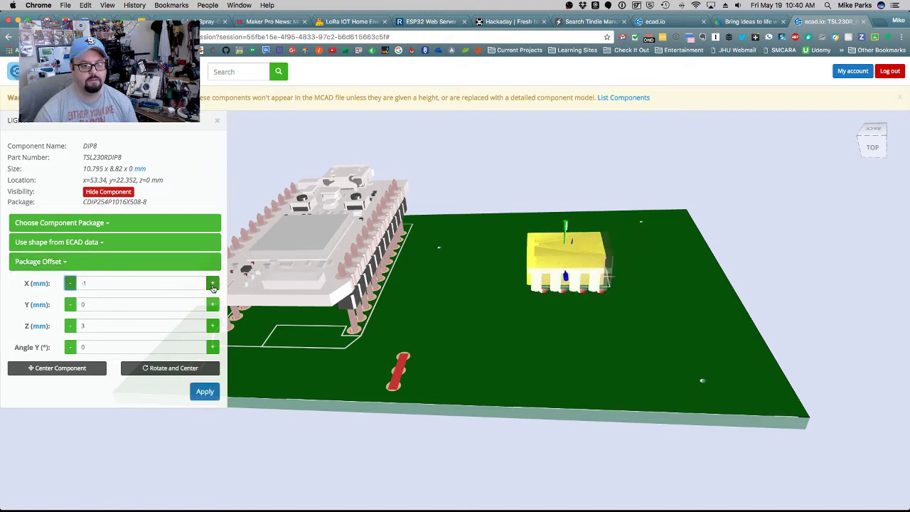
click(213, 304)
click(213, 304)
click(213, 304)
click(71, 304)
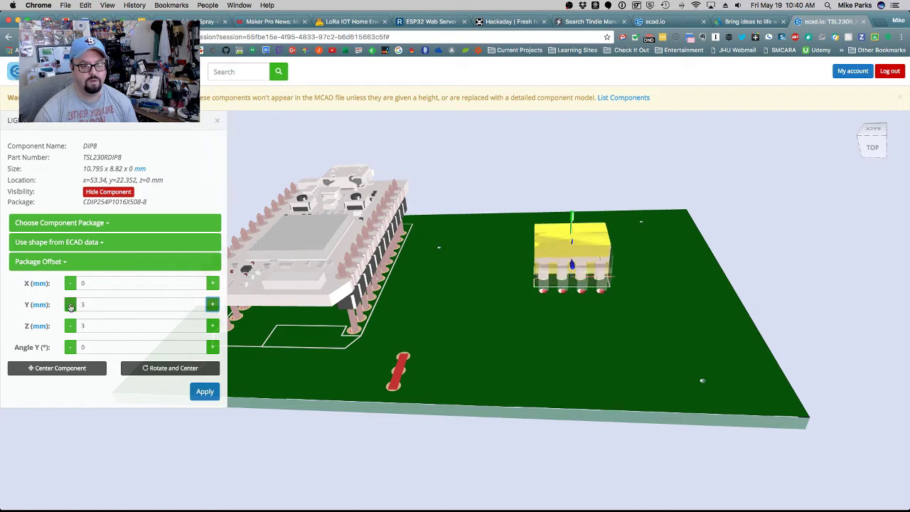
click(70, 304)
click(70, 304)
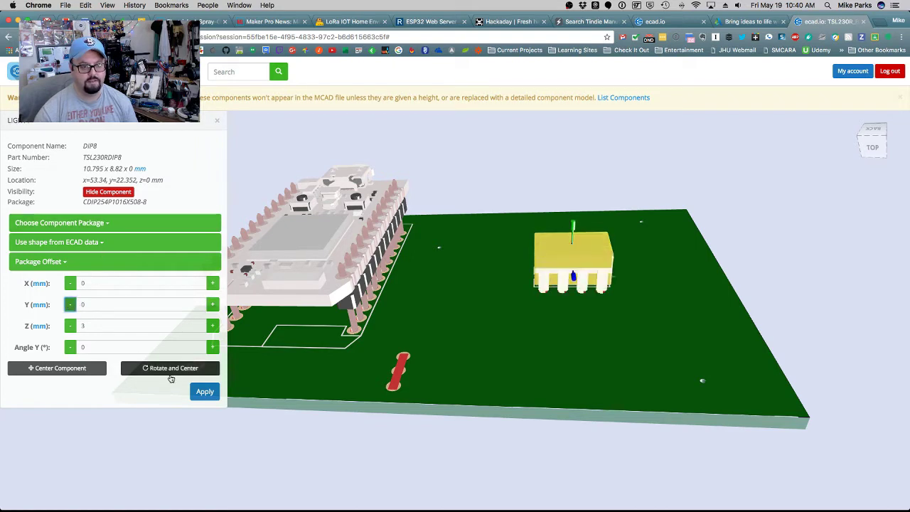
click(213, 347)
click(212, 347)
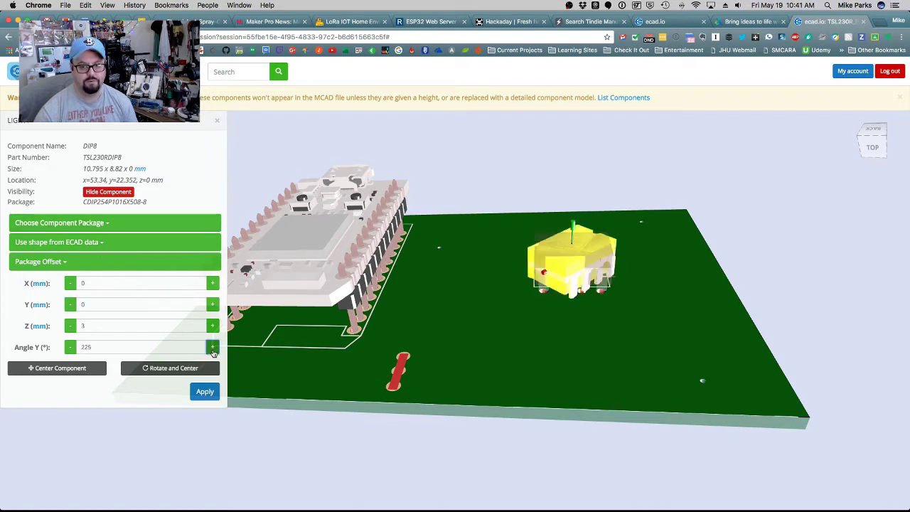
click(213, 347)
click(213, 347)
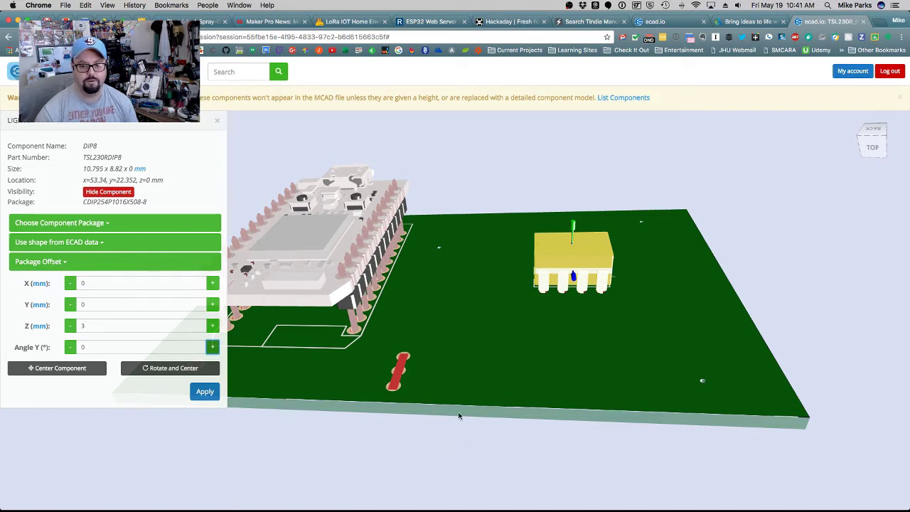
- Apply the short male 1x3 pin-header package to JP2 and orbit to view it
click(217, 120)
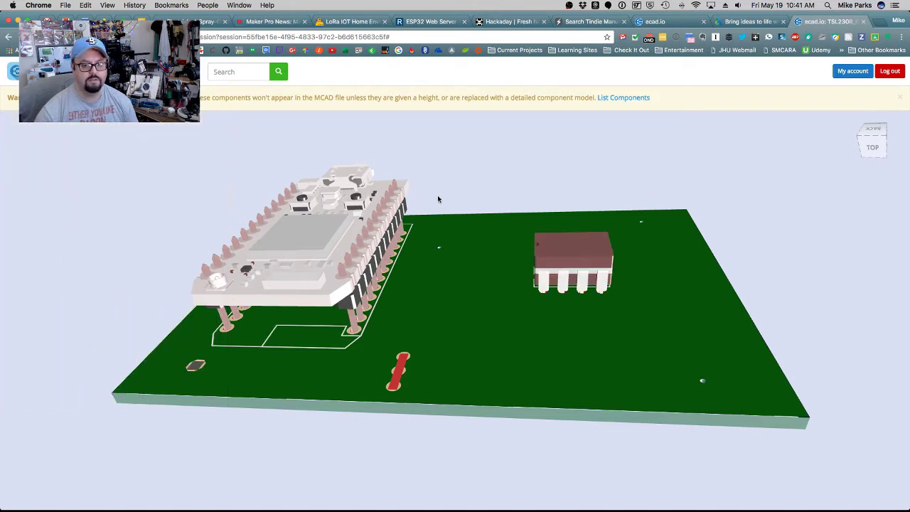
click(401, 364)
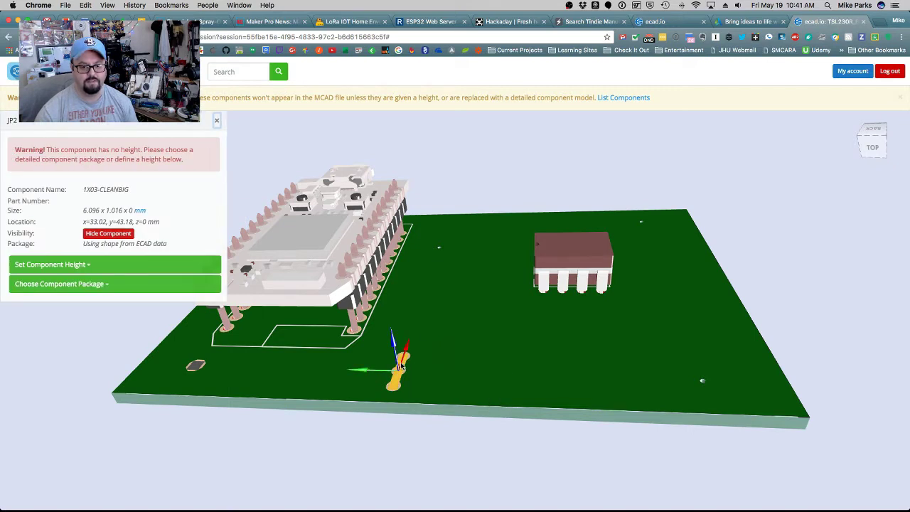
click(106, 285)
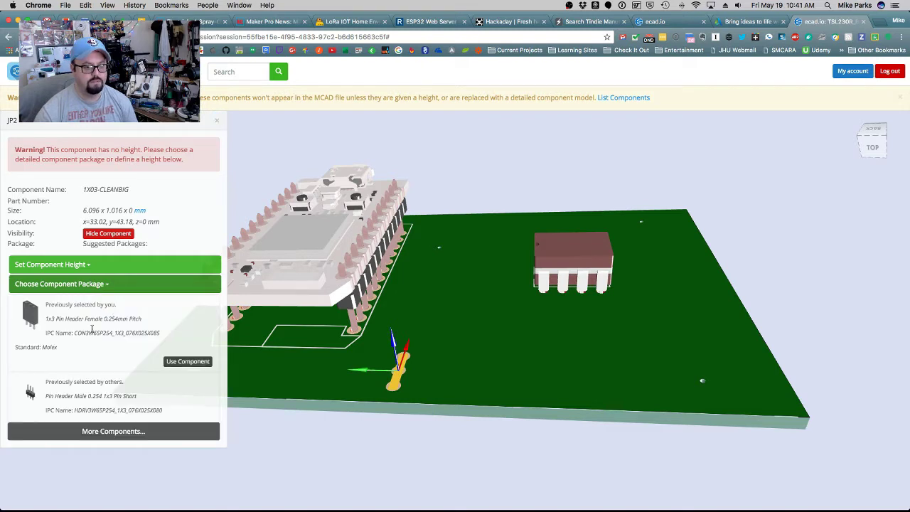
scroll(190, 402, down, 2)
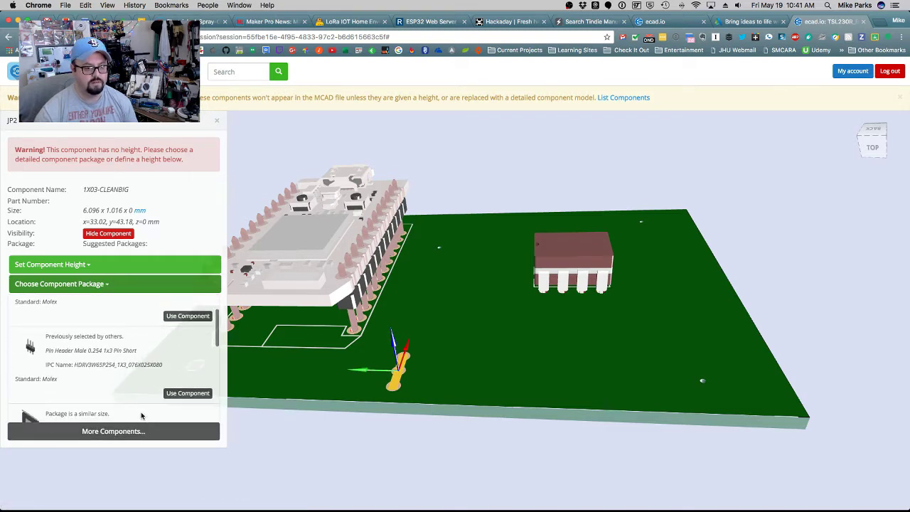
click(189, 393)
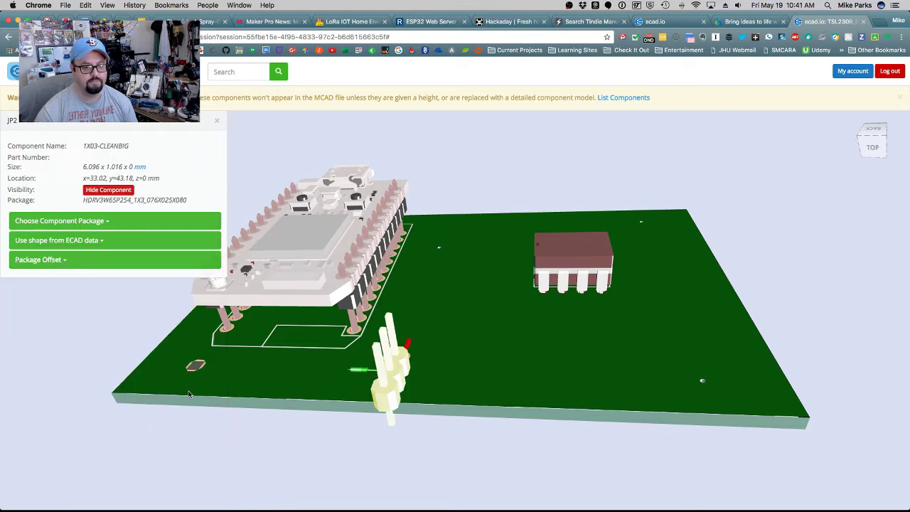
drag(389, 393, 302, 258)
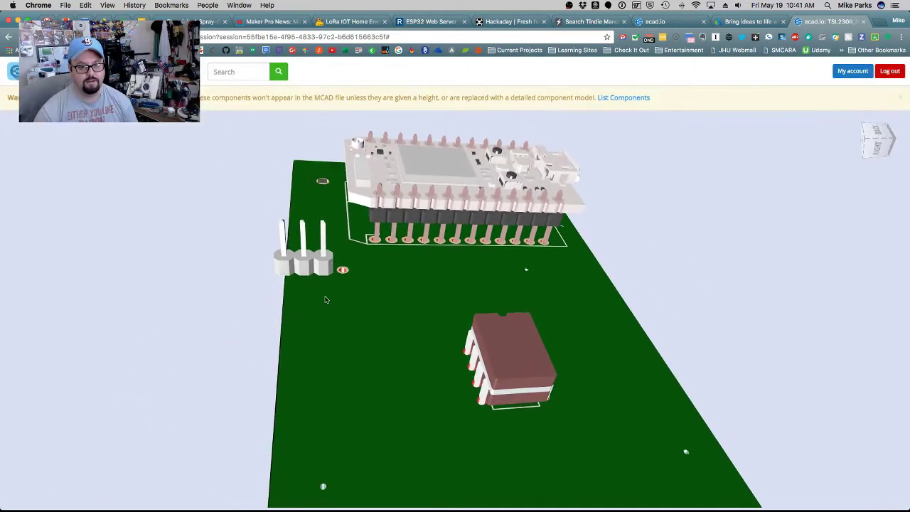
- Set the pin header's Package Offset X to 3 mm and apply it
click(322, 268)
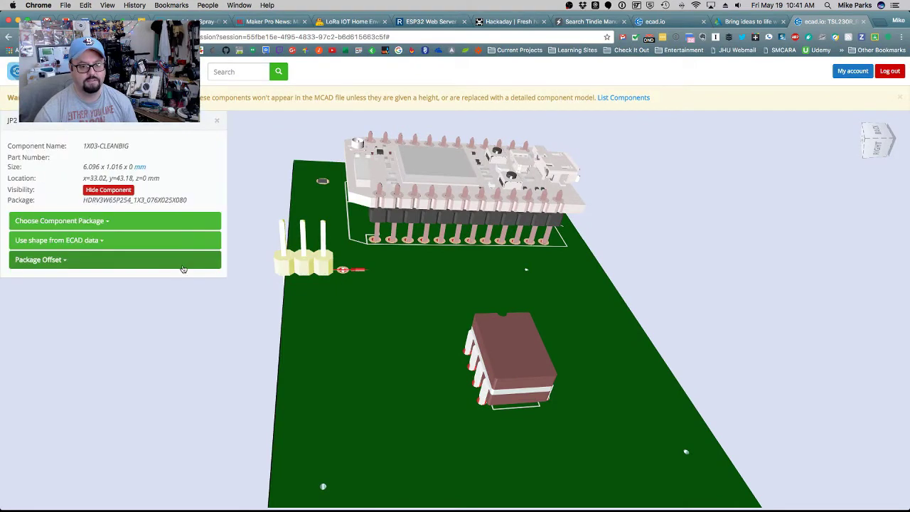
click(59, 260)
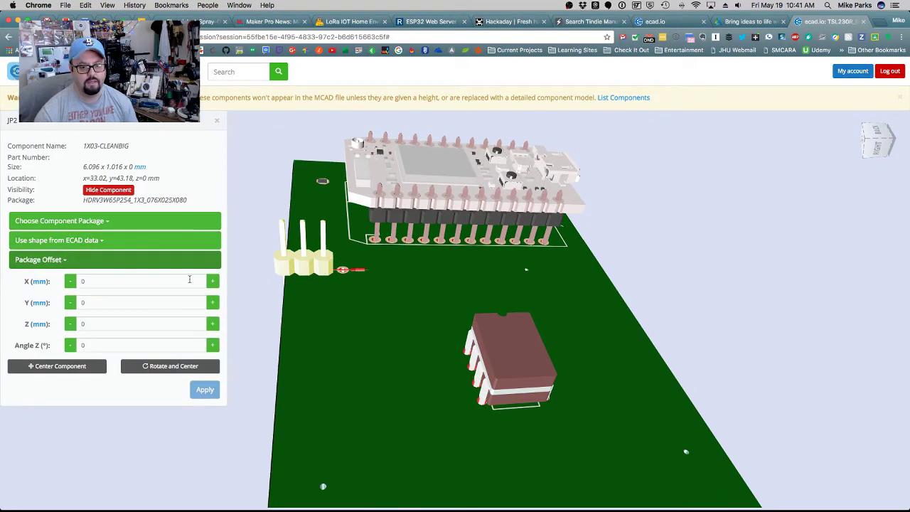
click(213, 281)
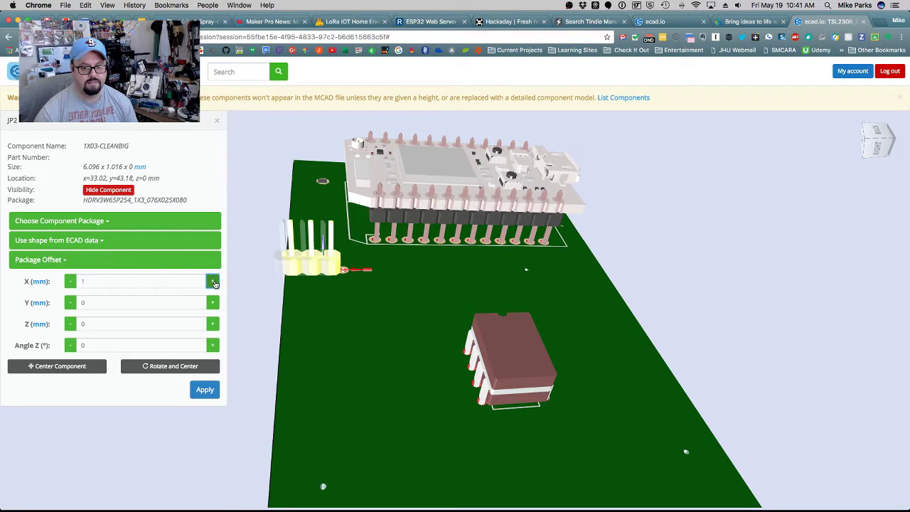
click(213, 281)
click(212, 282)
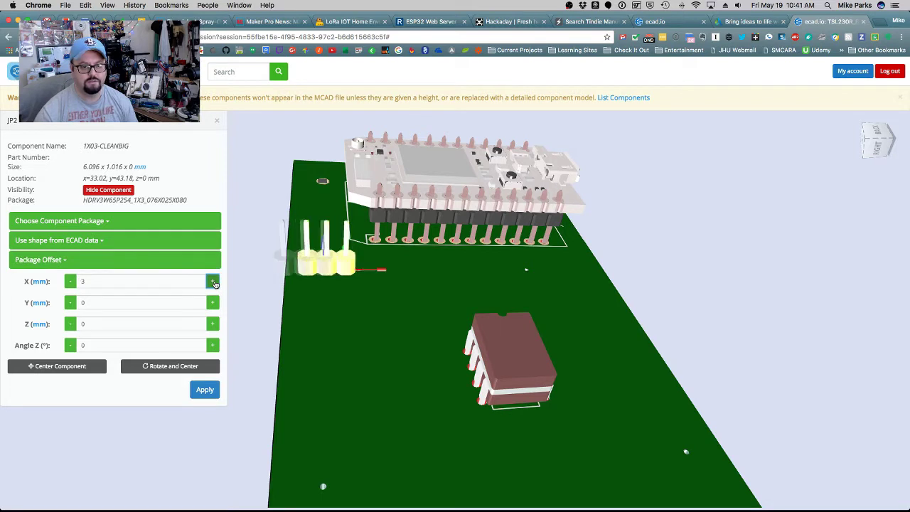
click(213, 391)
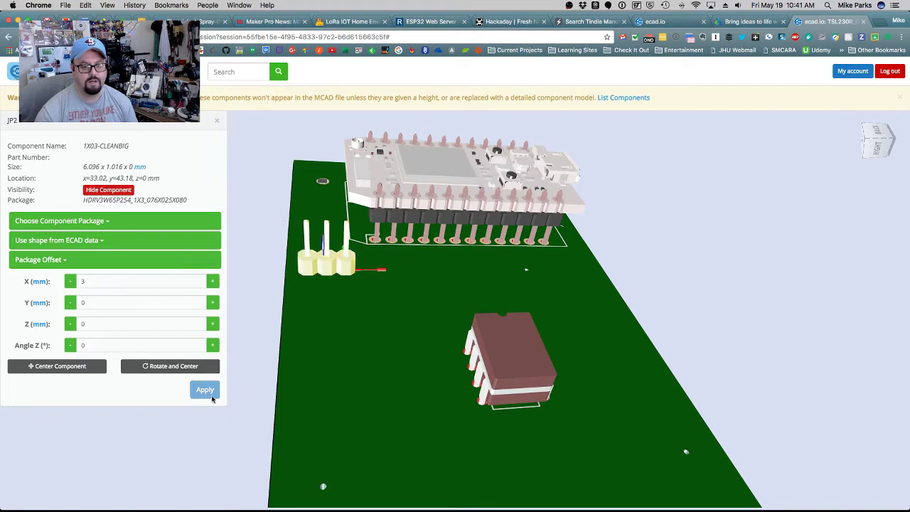
- Orbit the populated board through underside, edge-on and exact front views
drag(241, 438, 265, 208)
drag(297, 245, 466, 299)
click(466, 298)
drag(610, 261, 487, 301)
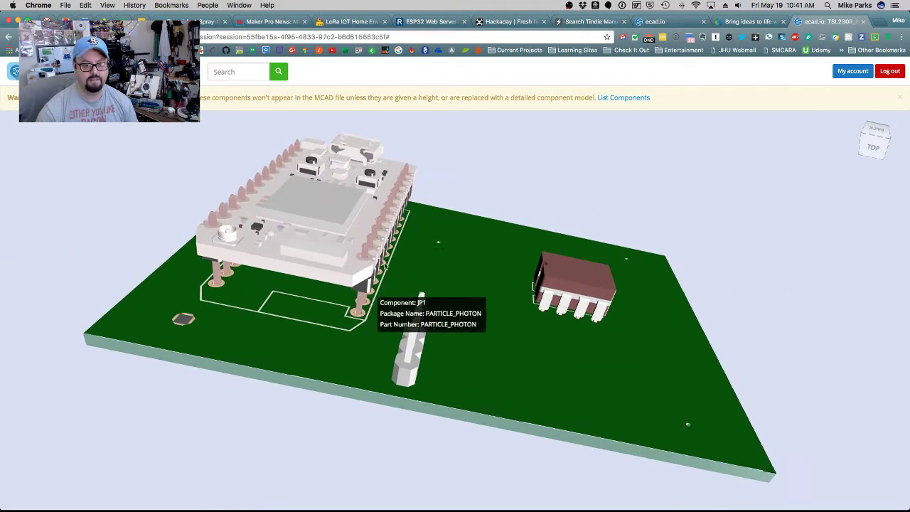
click(511, 297)
drag(483, 374, 414, 358)
click(875, 142)
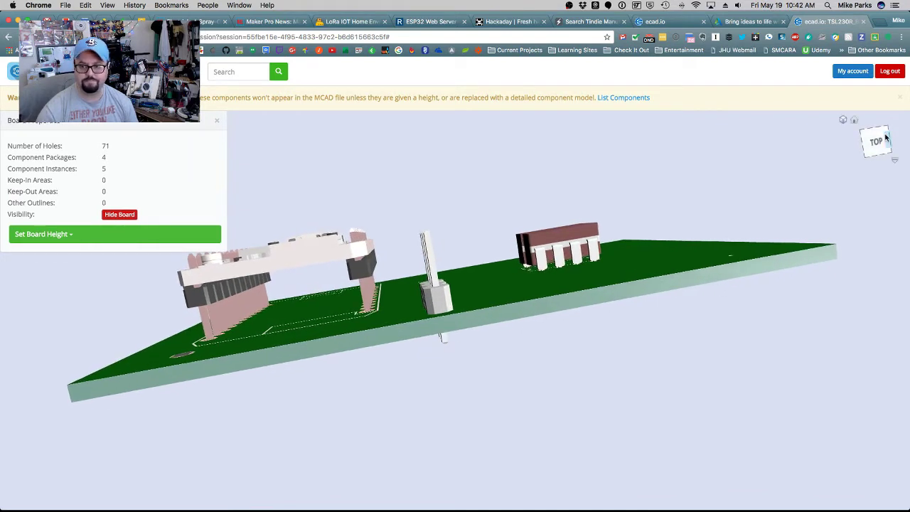
drag(464, 267, 391, 242)
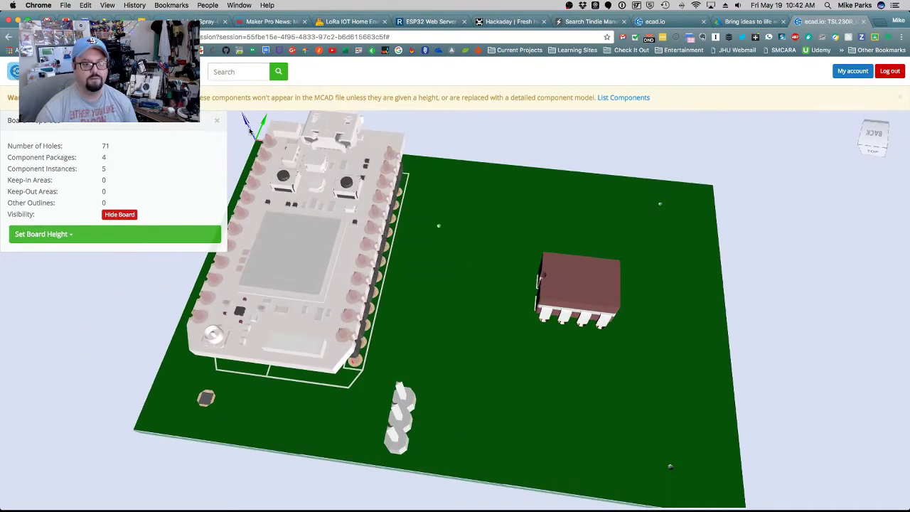
- Close Board Properties and tilt the board to an angled overview of all three parts
click(218, 121)
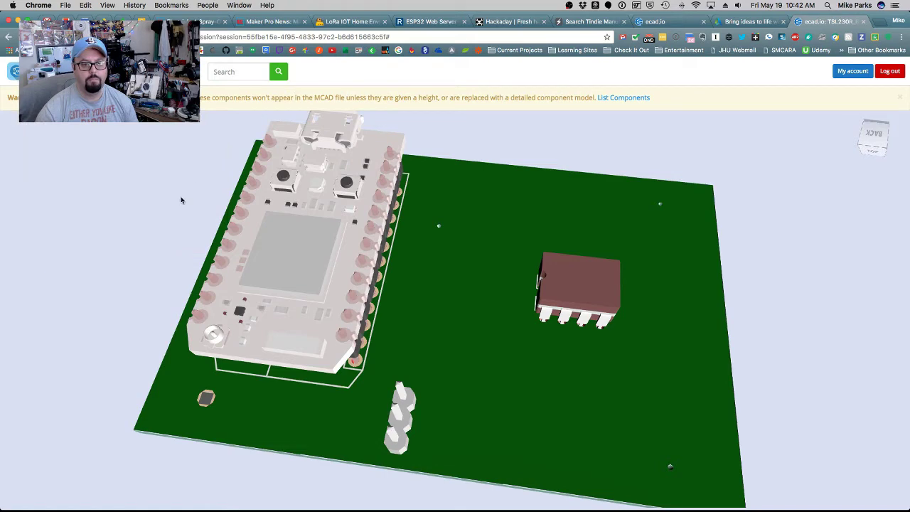
scroll(180, 199, up, 2)
scroll(182, 200, down, 5)
drag(228, 227, 237, 374)
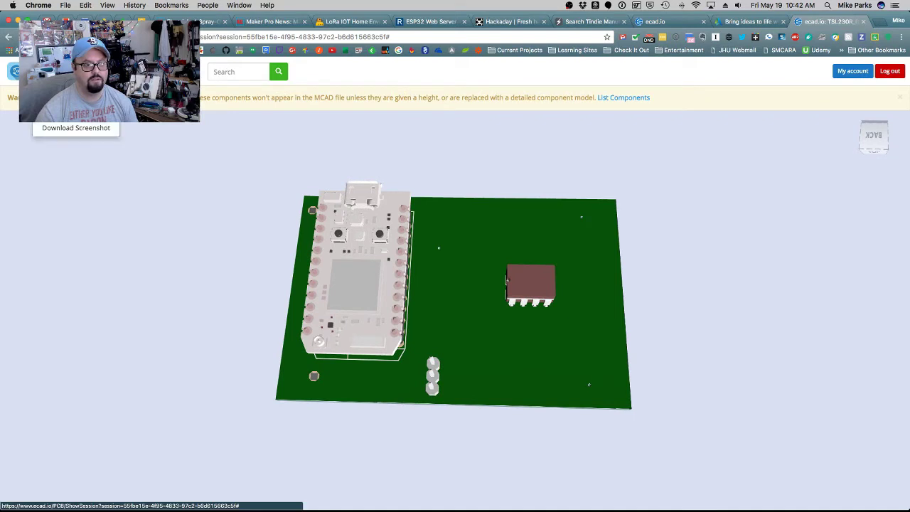
drag(291, 291, 157, 106)
key(ctrl+Up)
click(226, 298)
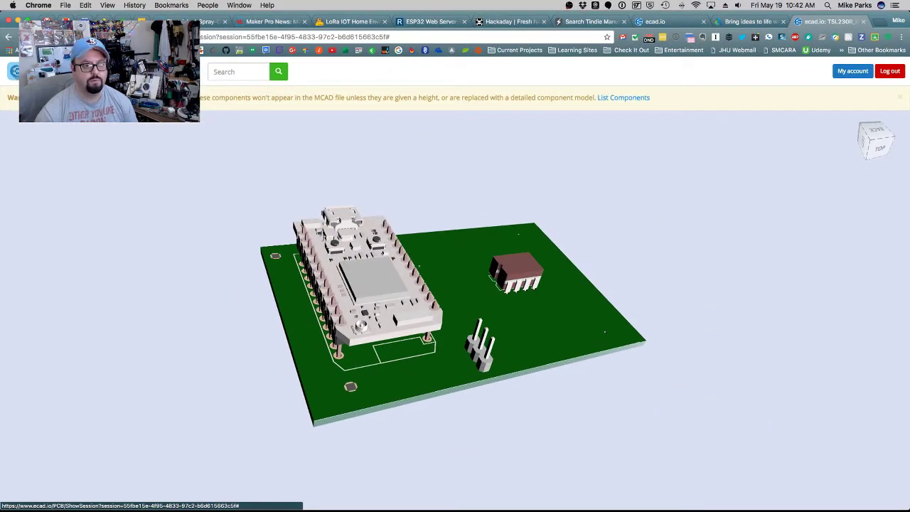
click(85, 71)
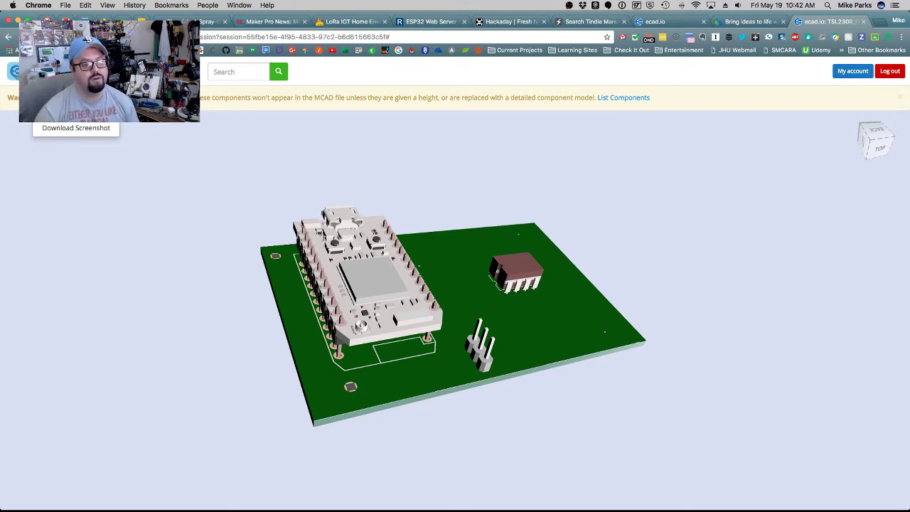
- Open the Create an MCAD File dialog, which lists STEP AP214, SAT, Parasolid, STL and OBJ formats
click(118, 113)
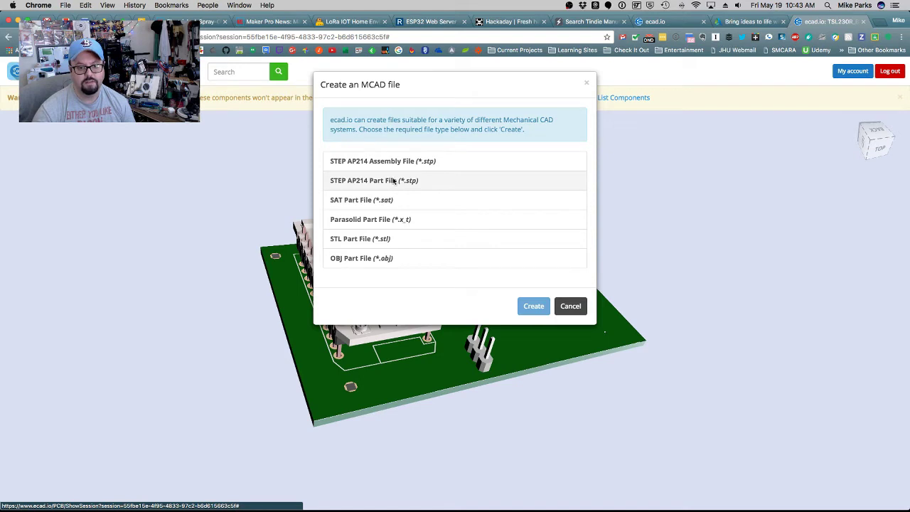
- Request a STEP AP214 Part File (*.stp) with traces, copper and silkscreen exported as an image
click(393, 181)
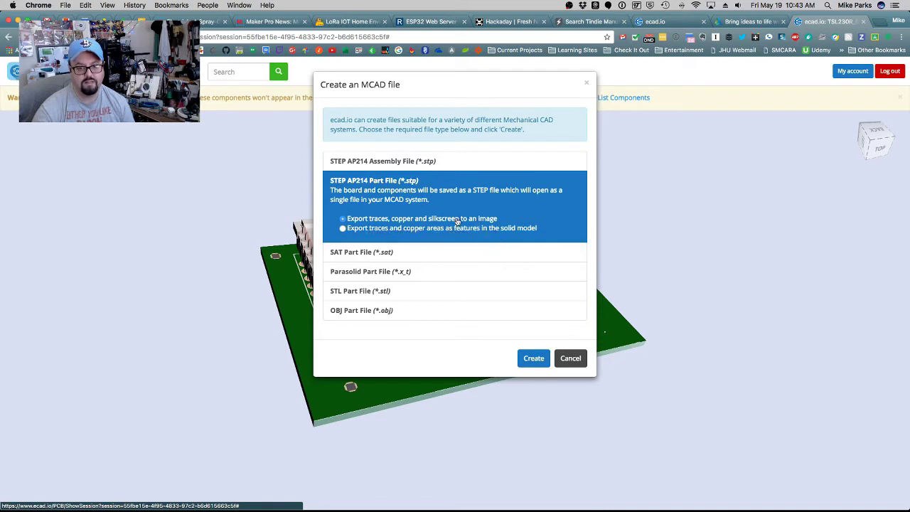
click(535, 360)
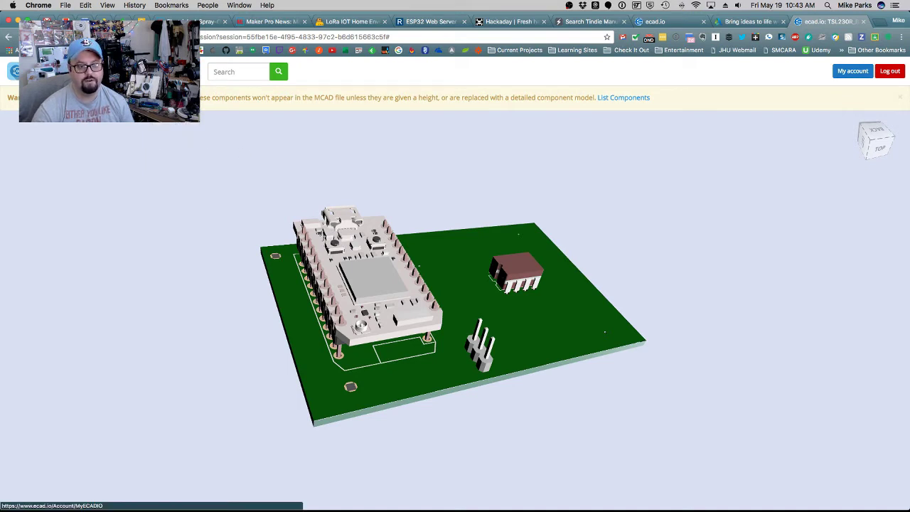
- Go to the uploaded boards list and review the first TSL230R board's file history and actions
click(163, 71)
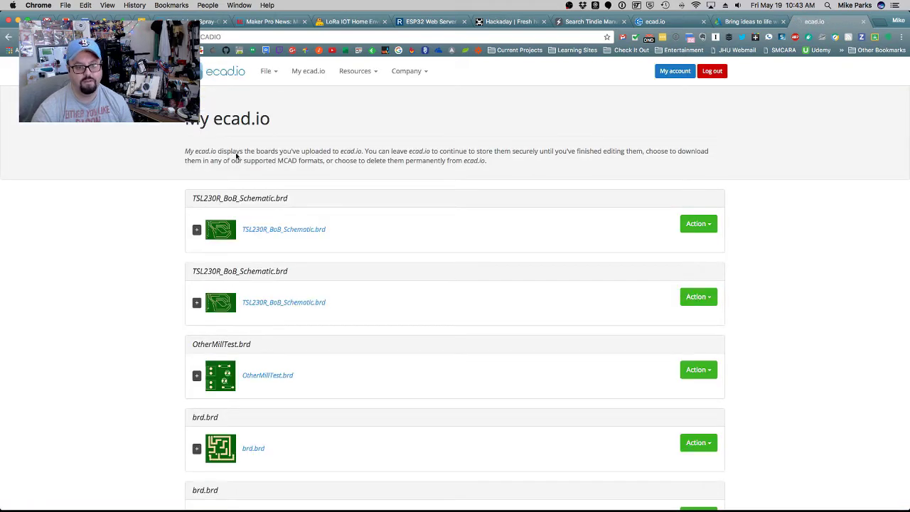
click(209, 212)
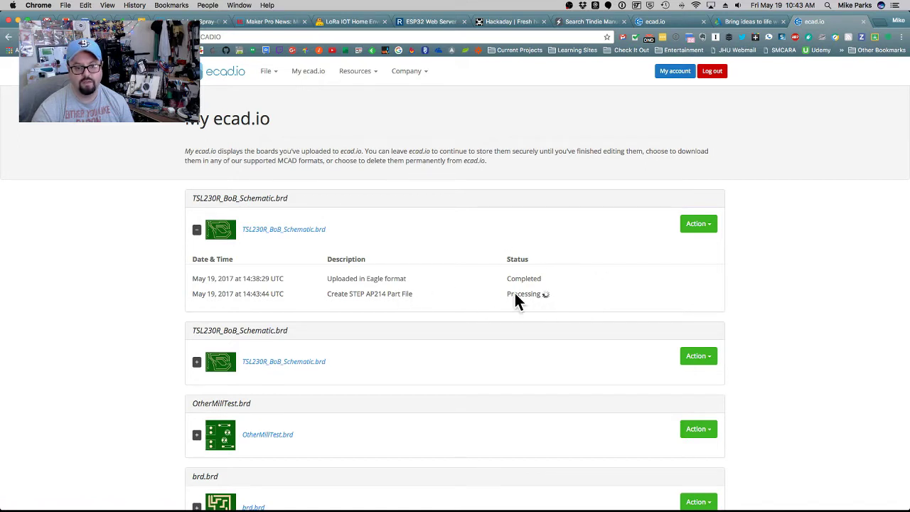
click(709, 225)
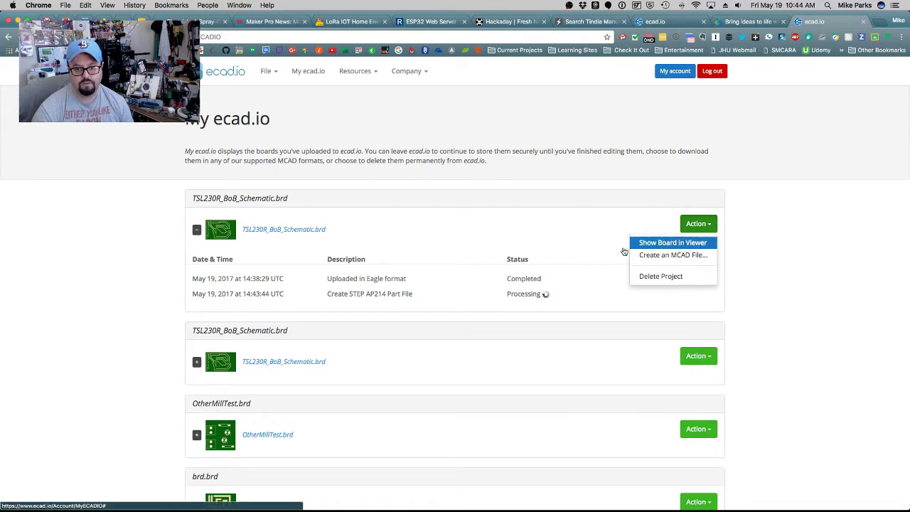
scroll(607, 269, down, 4)
scroll(607, 268, up, 3)
scroll(608, 273, up, 2)
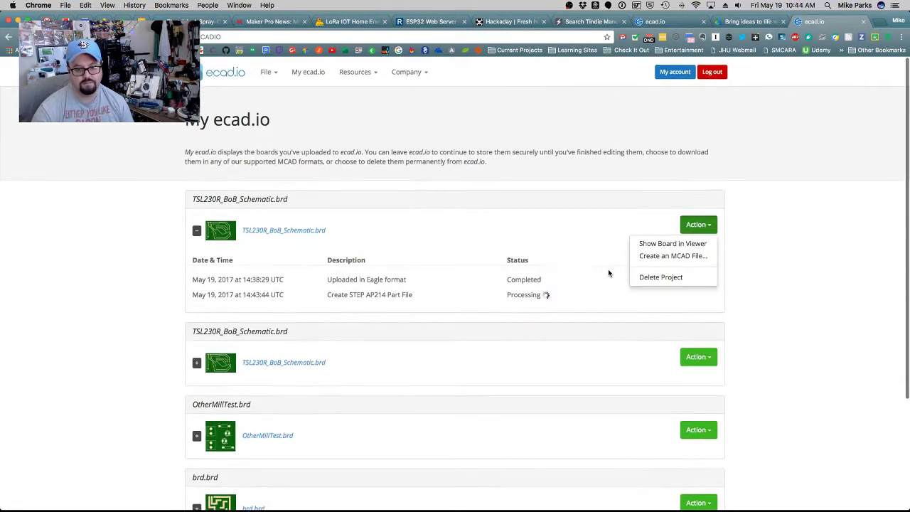
scroll(668, 277, down, 1)
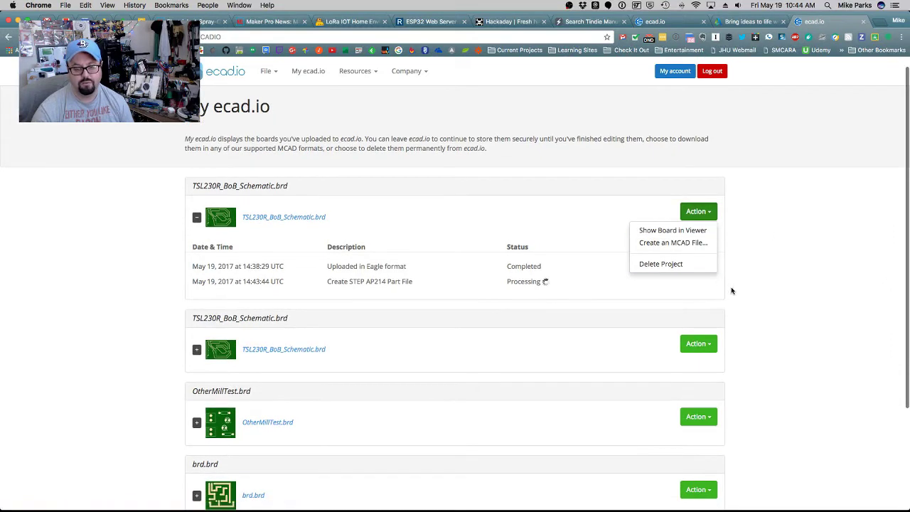
click(762, 278)
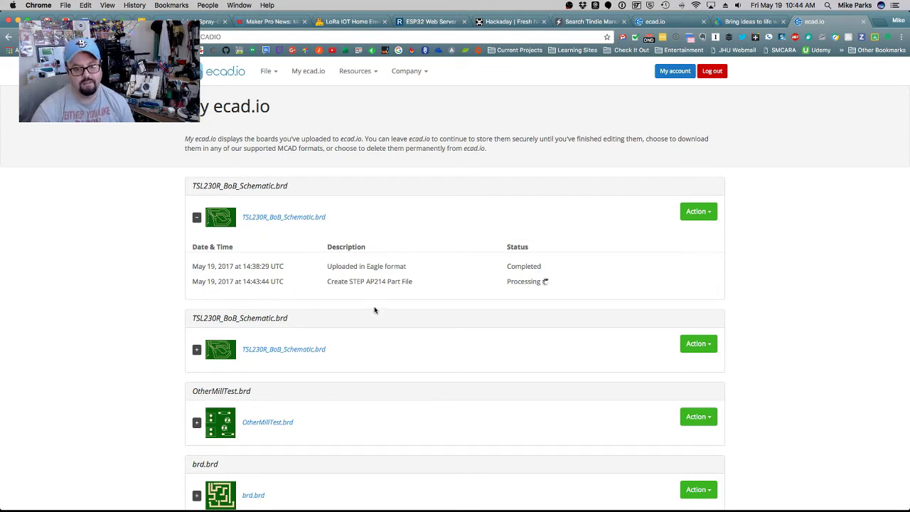
- Expand the second TSL230R_BoB_Schematic.brd project to list its board, STL and STEP files
scroll(310, 306, down, 2)
scroll(309, 306, down, 3)
click(197, 237)
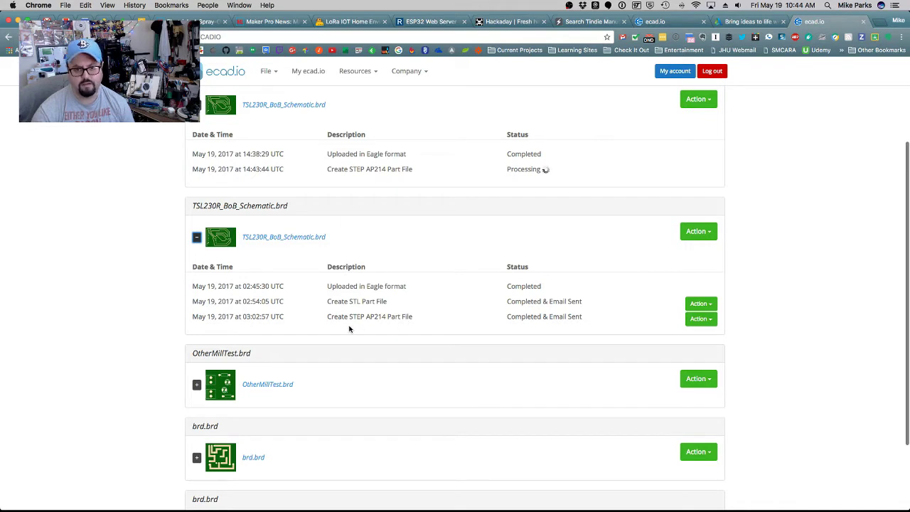
scroll(349, 328, up, 1)
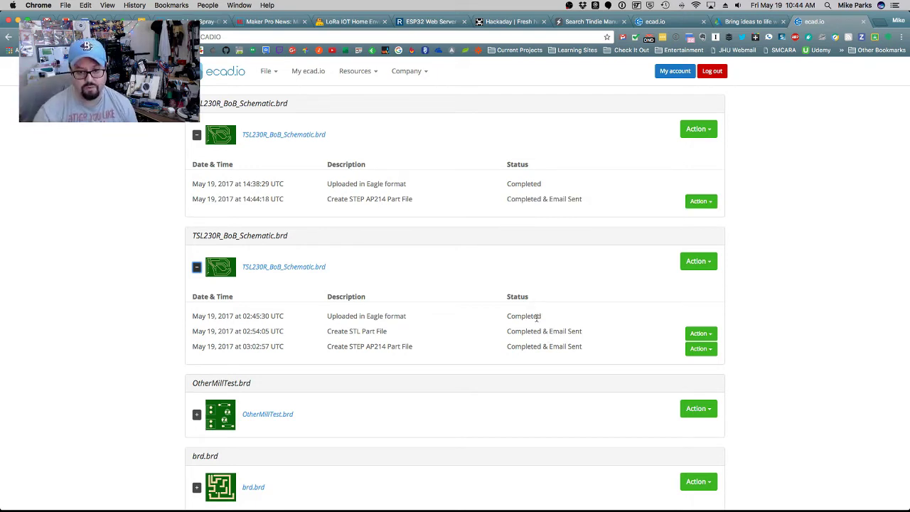
- Bring up the Action menu for the new STEP AP214 part file
click(555, 200)
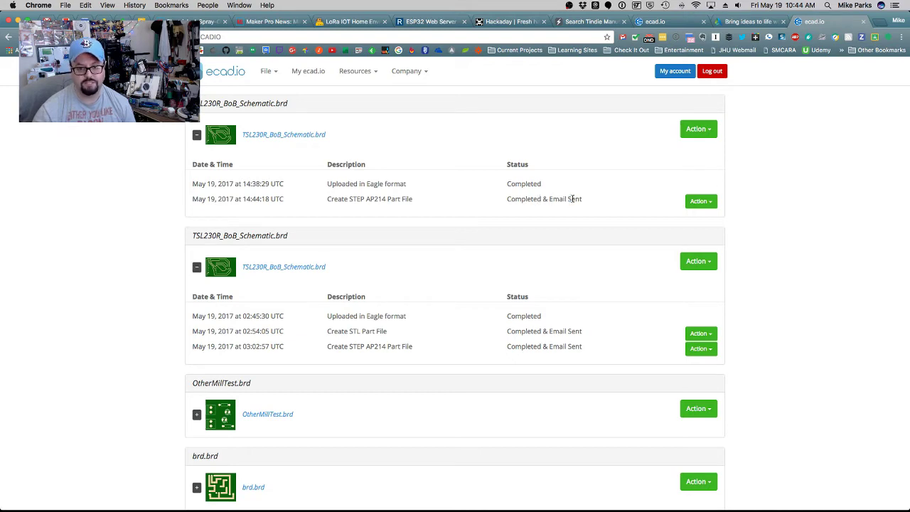
scroll(583, 203, up, 2)
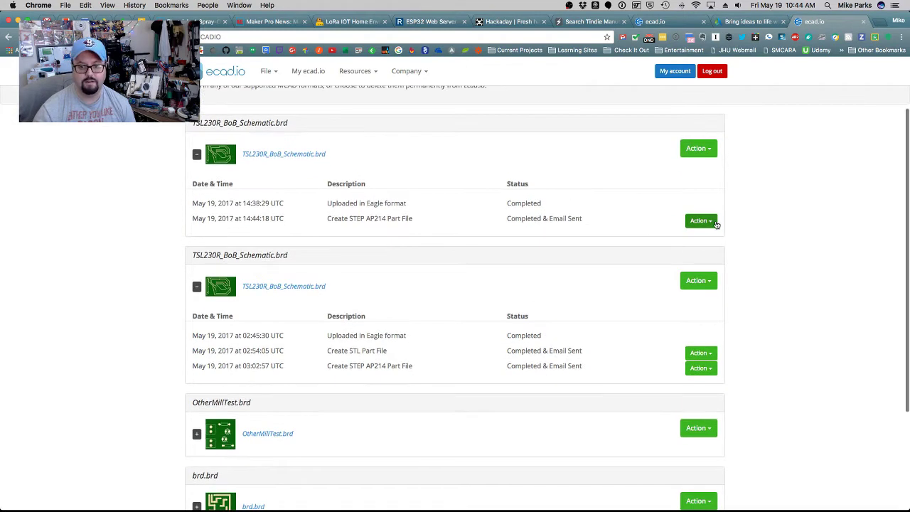
click(700, 222)
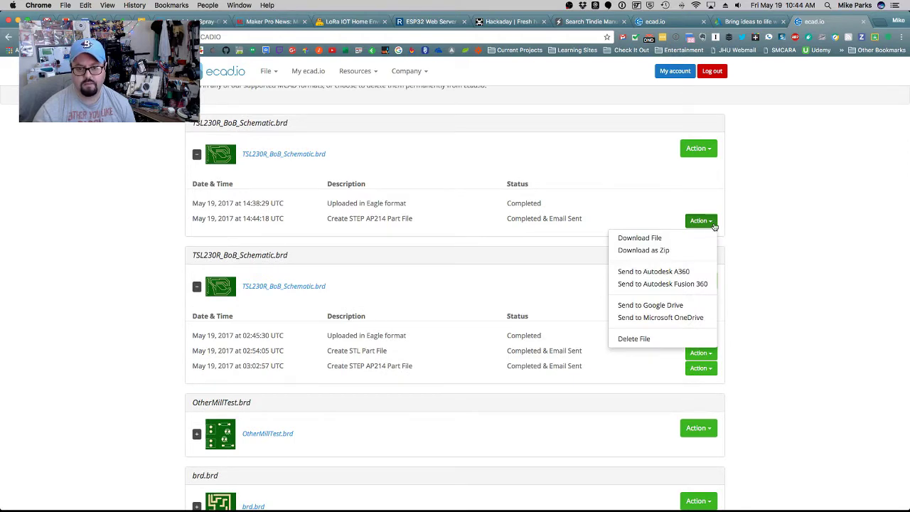
click(565, 227)
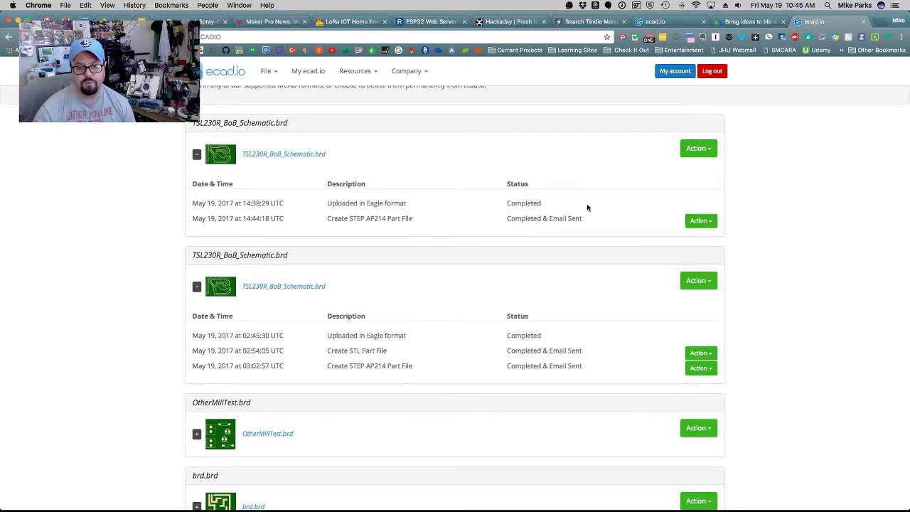
click(700, 220)
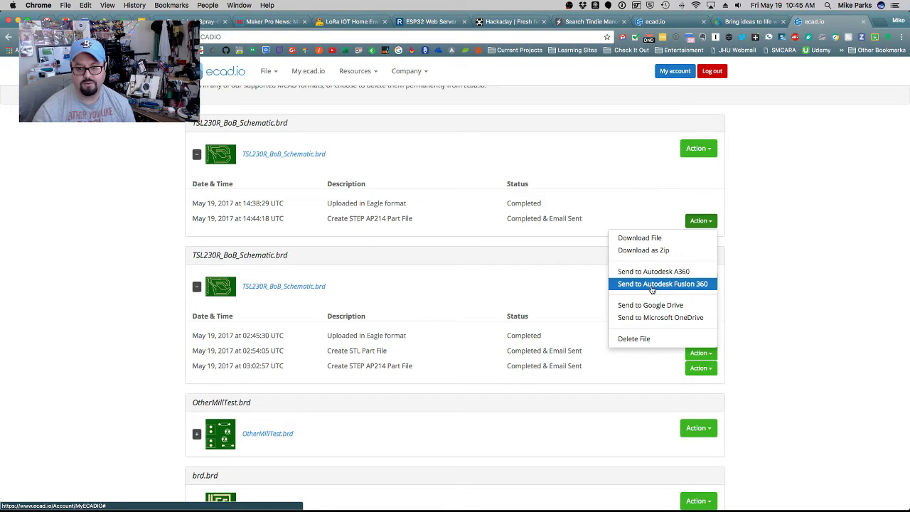
- Quit EAGLE from the Dock and send the STEP file to Autodesk Fusion 360
mouse_move(443, 507)
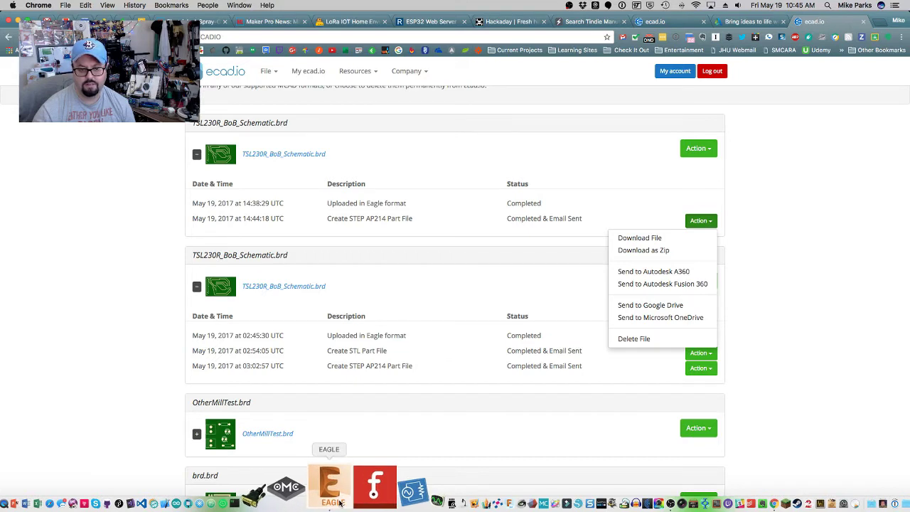
right_click(340, 503)
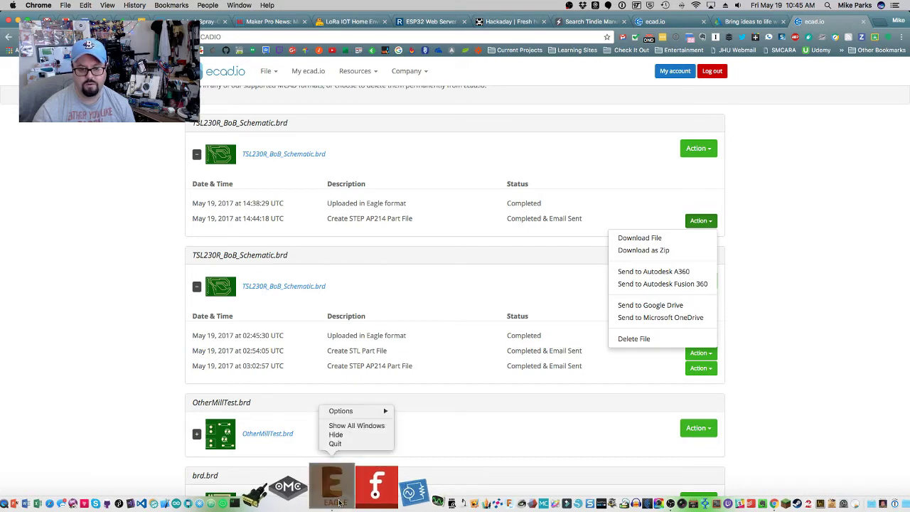
click(355, 445)
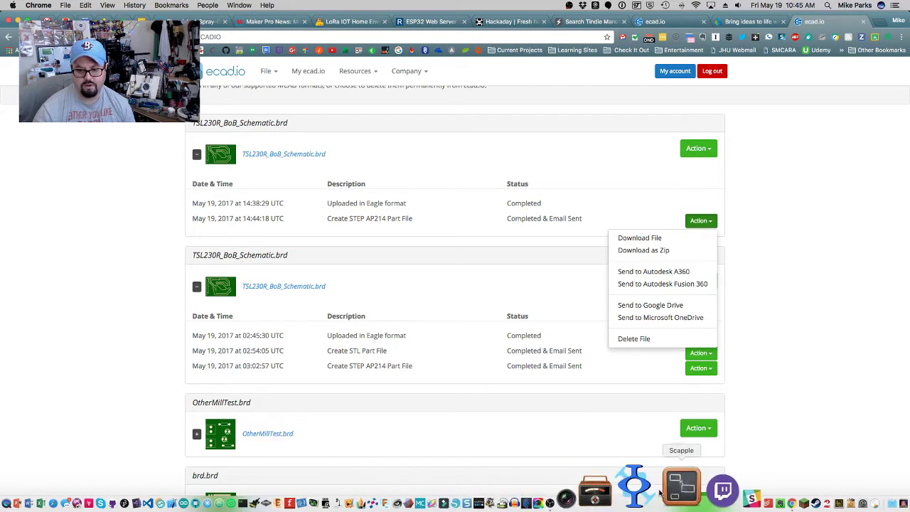
click(693, 288)
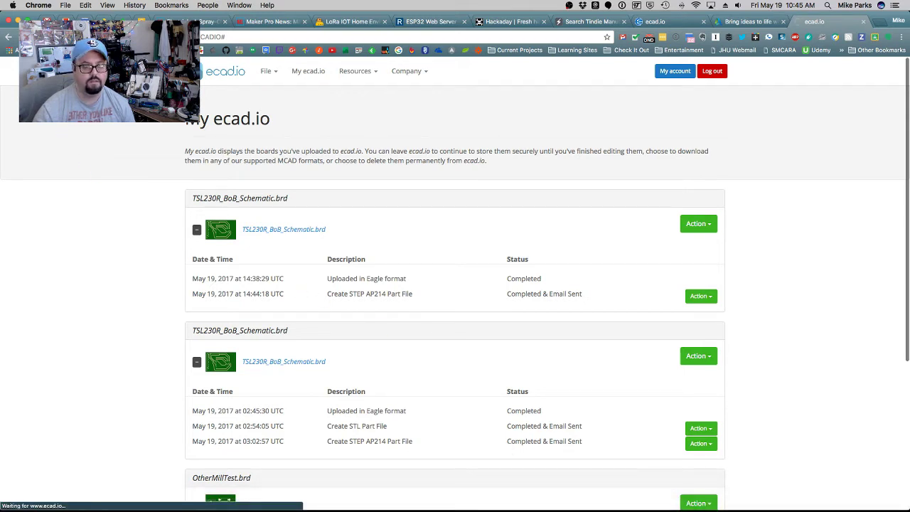
click(18, 20)
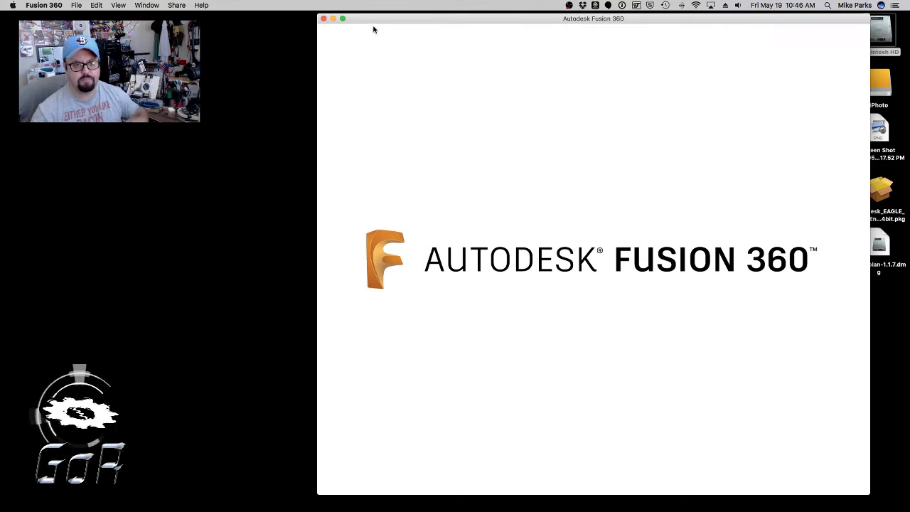
- Reposition the loading Fusion 360 window, then window-select every body of the PCB model
drag(363, 22, 276, 20)
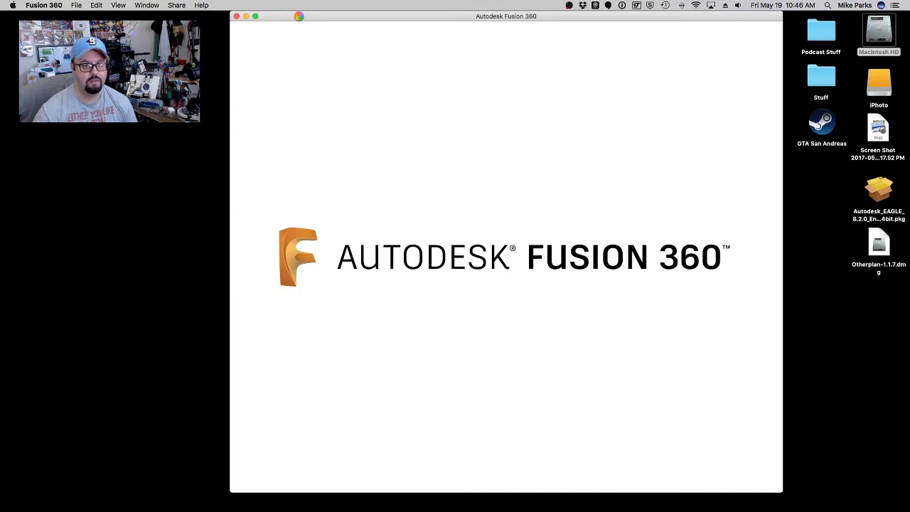
drag(309, 15, 185, 5)
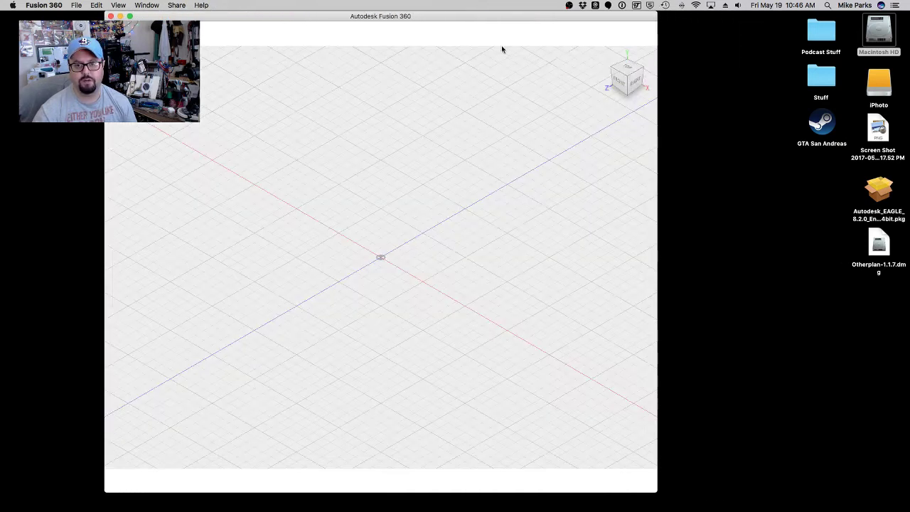
drag(463, 19, 568, 9)
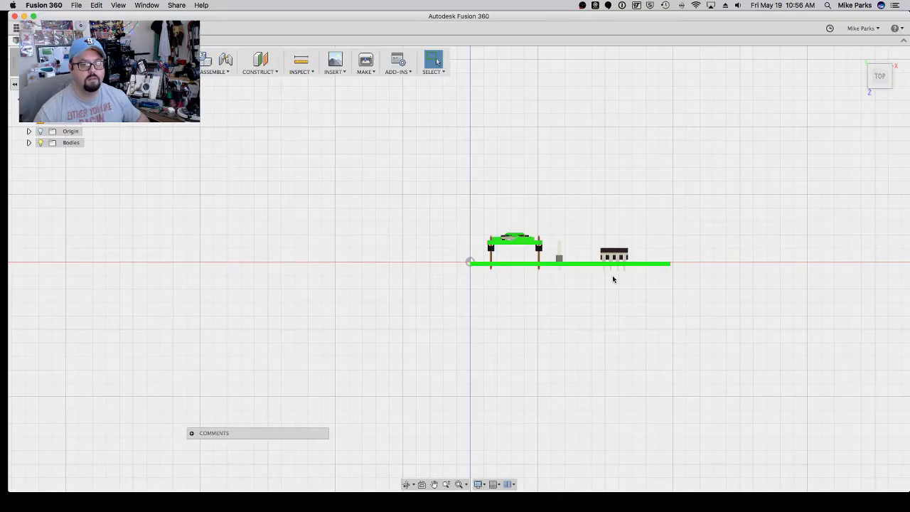
drag(719, 307, 405, 177)
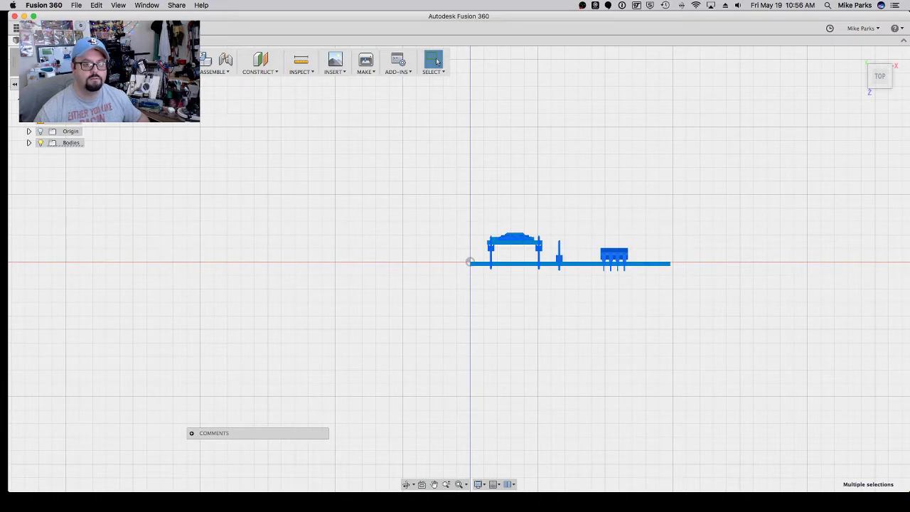
- Combine all selected PCB bodies with a Join operation into a new component
right_click(204, 100)
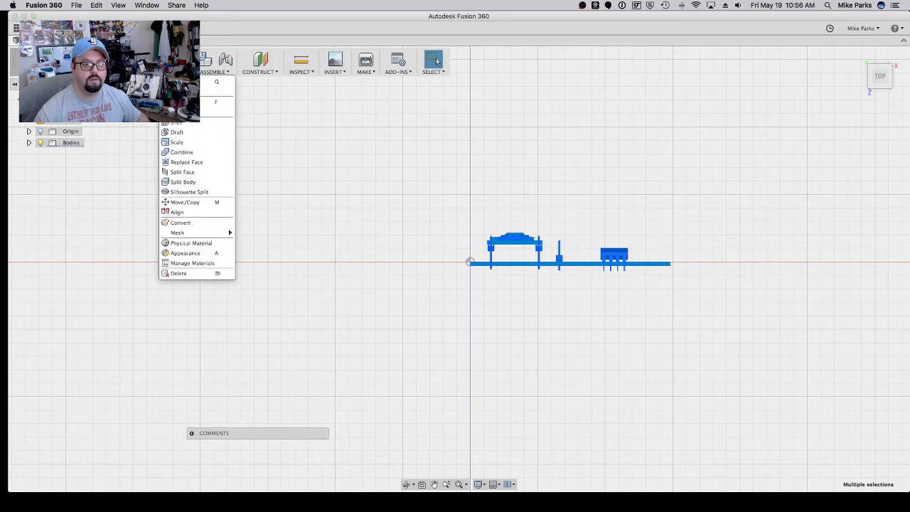
click(183, 152)
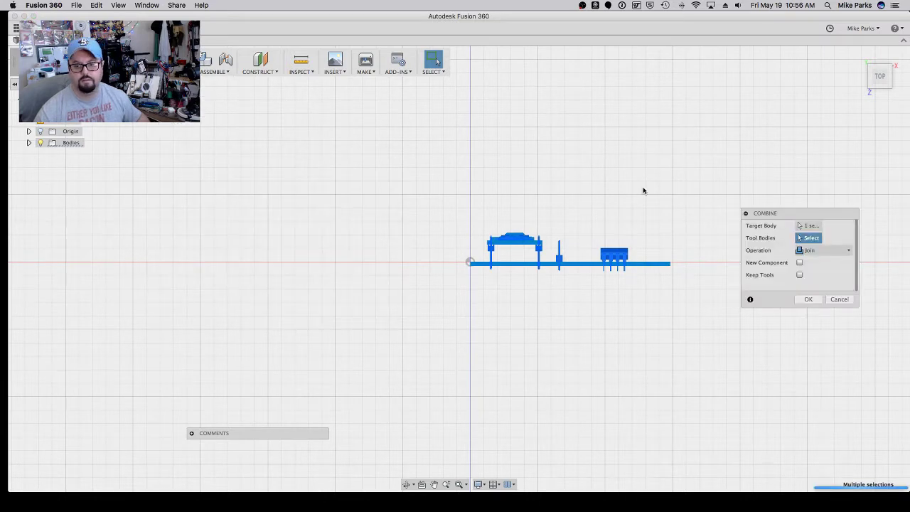
click(799, 263)
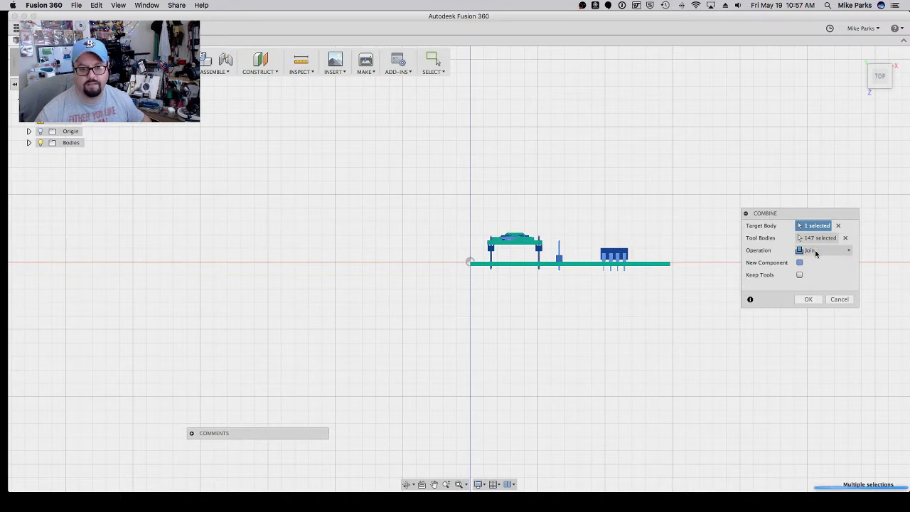
click(809, 300)
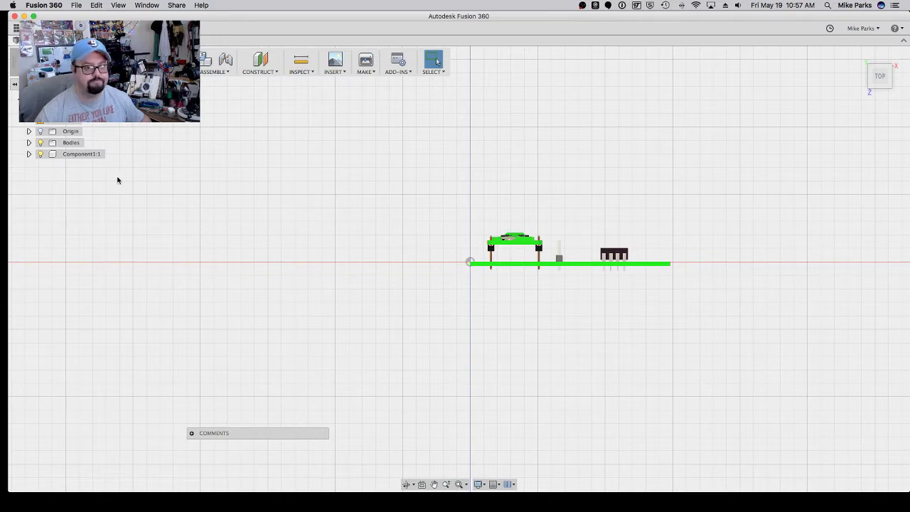
- Rename the new Component1 to 'PCB'
click(86, 155)
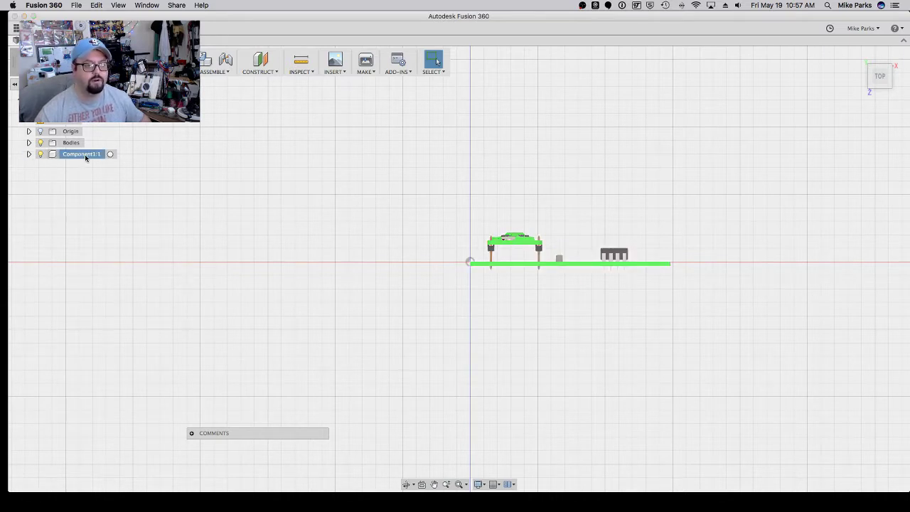
double_click(96, 154)
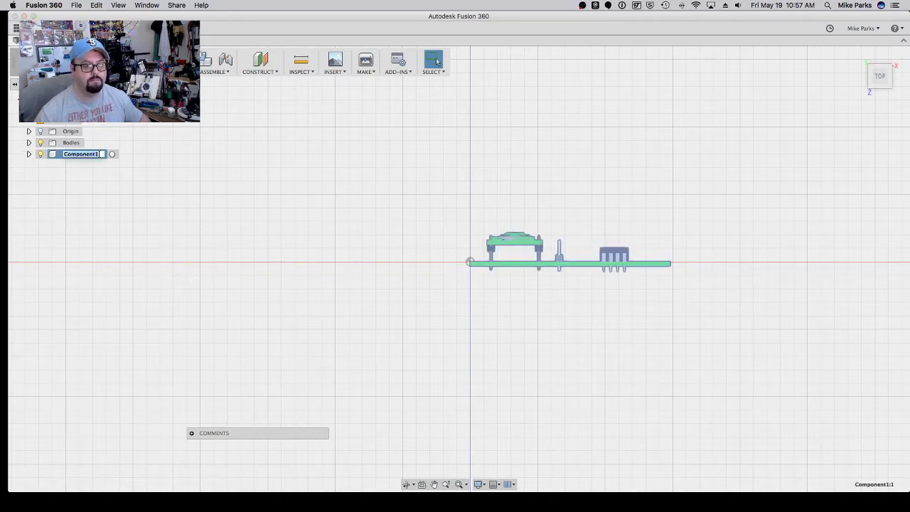
text(PCB)
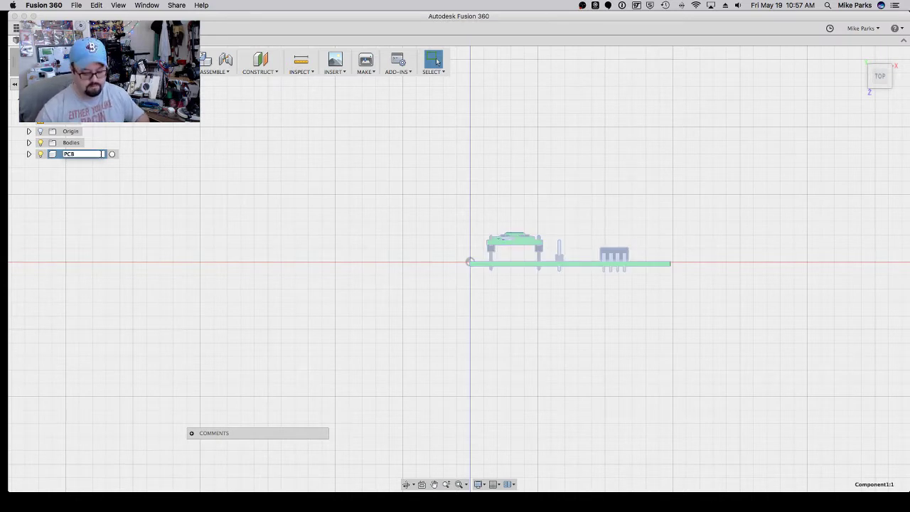
key(Return)
click(208, 184)
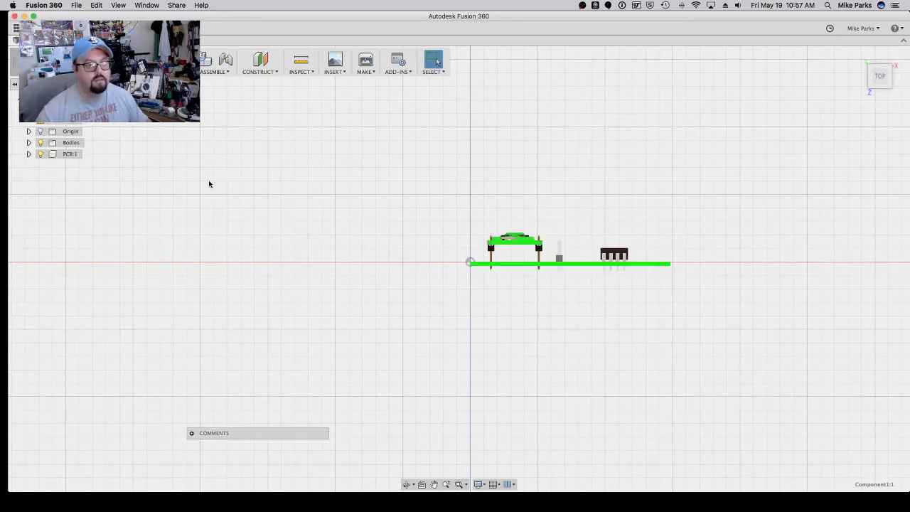
- Toggle PCB:1's visibility and inspect its Origin and Bodies folders
click(39, 155)
click(40, 154)
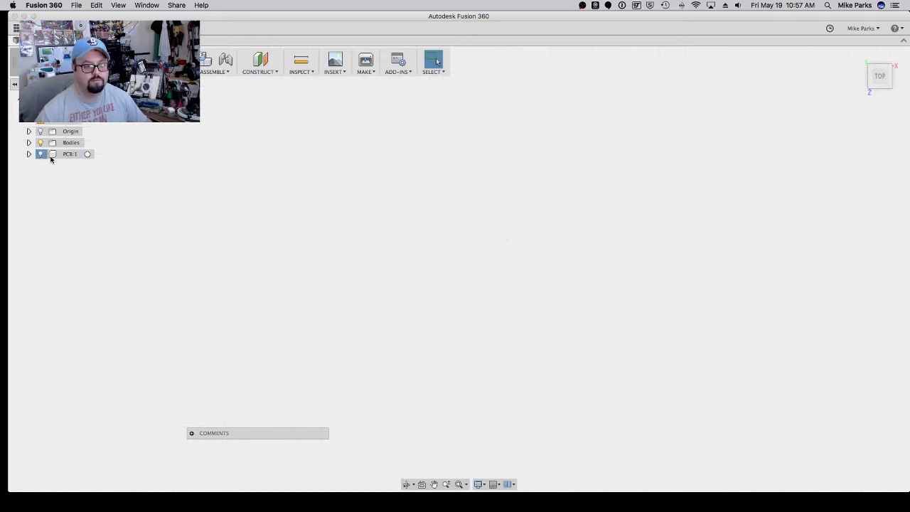
click(40, 154)
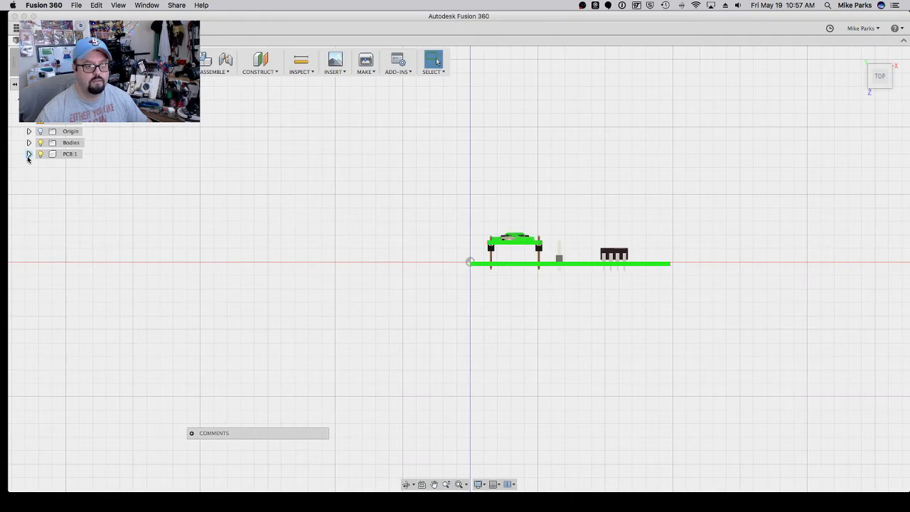
click(28, 155)
click(37, 177)
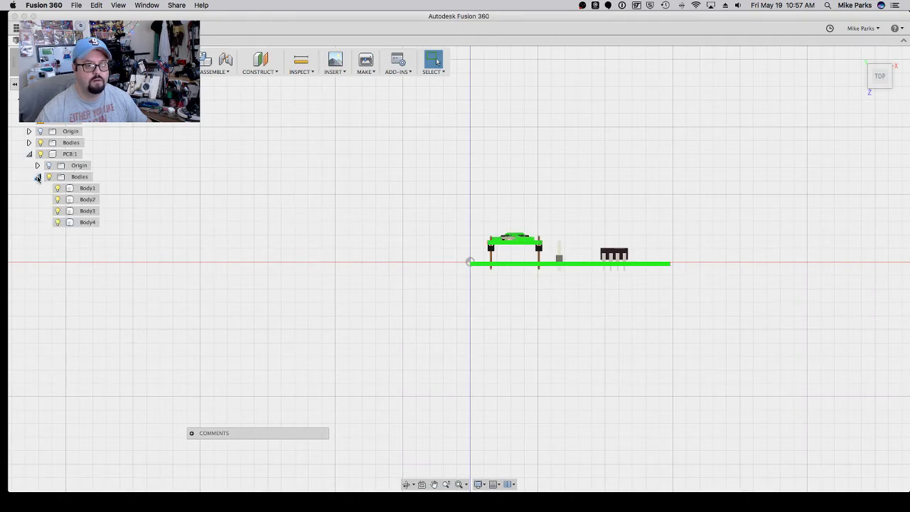
click(38, 177)
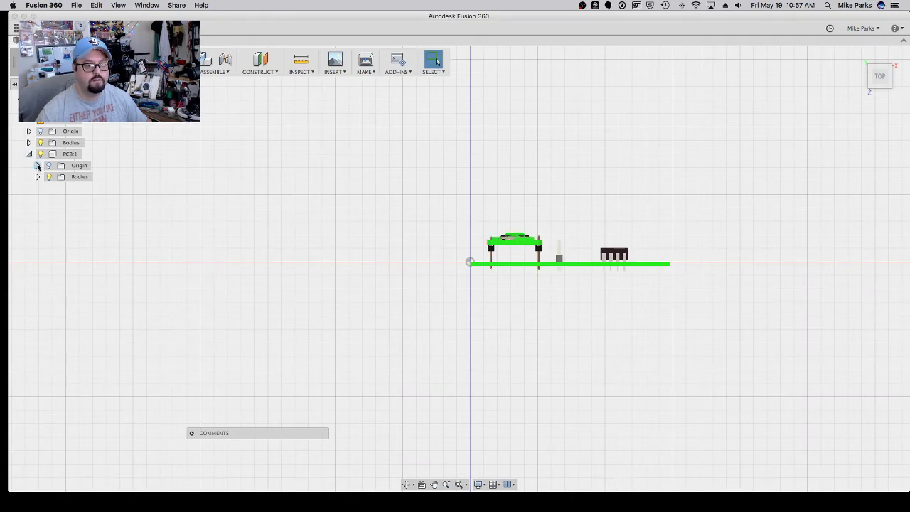
click(38, 166)
click(38, 166)
click(29, 154)
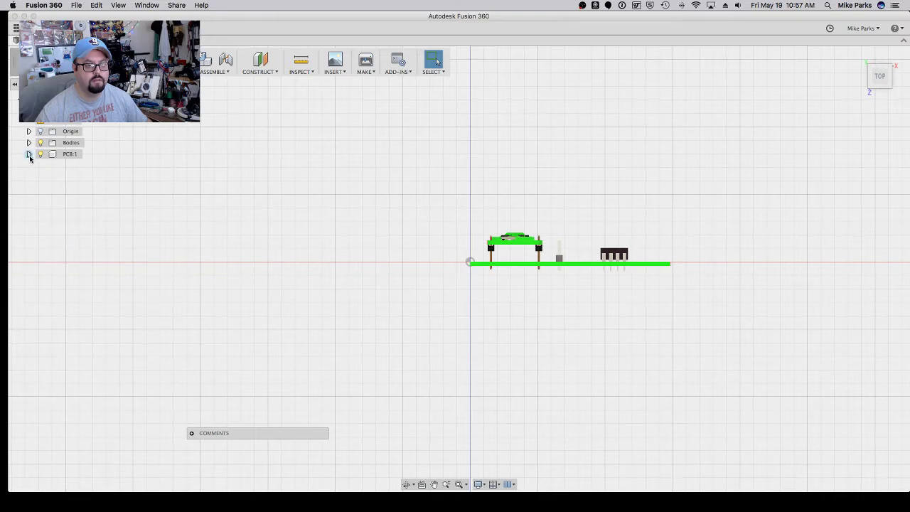
click(29, 143)
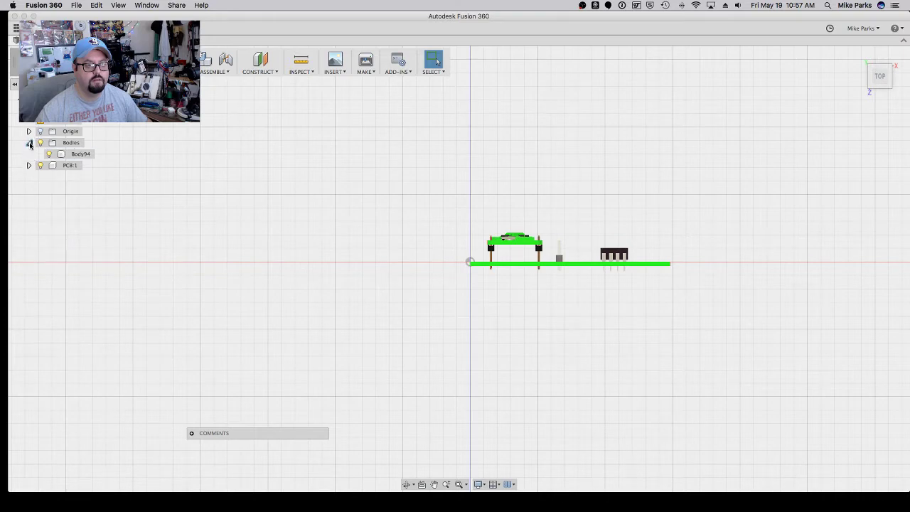
- Make Body94 visible and drag it into PCB:1's Bodies folder
click(64, 155)
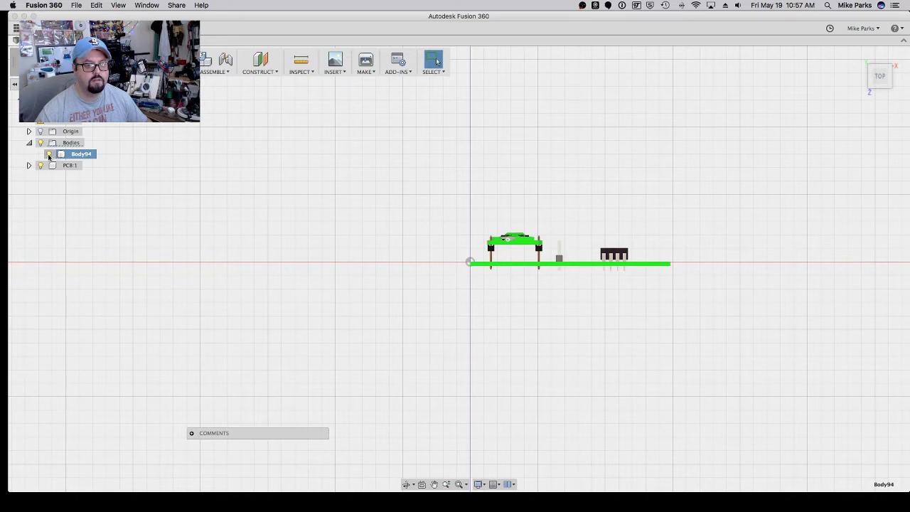
click(49, 154)
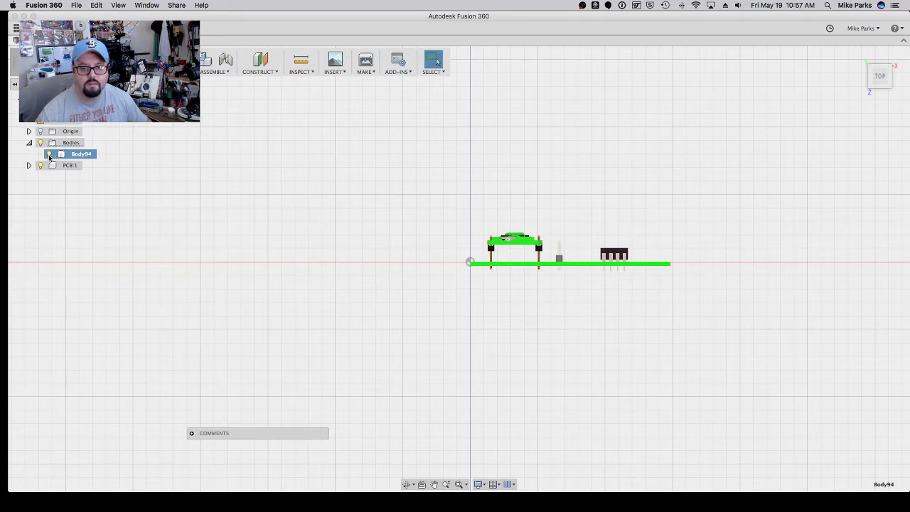
click(29, 166)
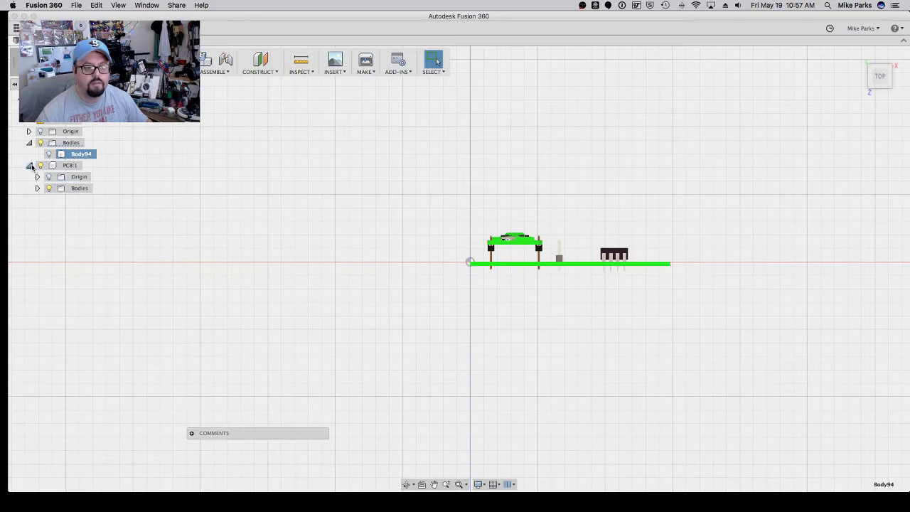
drag(79, 158, 71, 189)
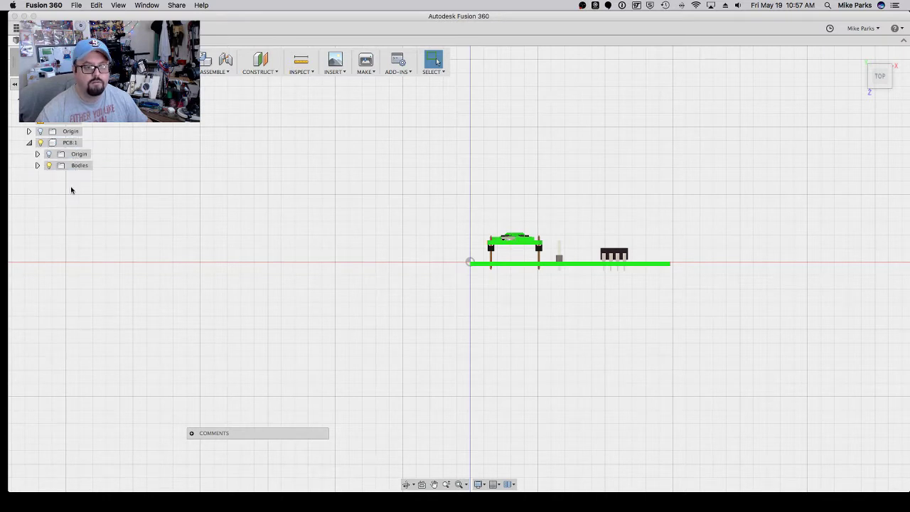
- Activate the PCB:1 component in the browser
click(30, 143)
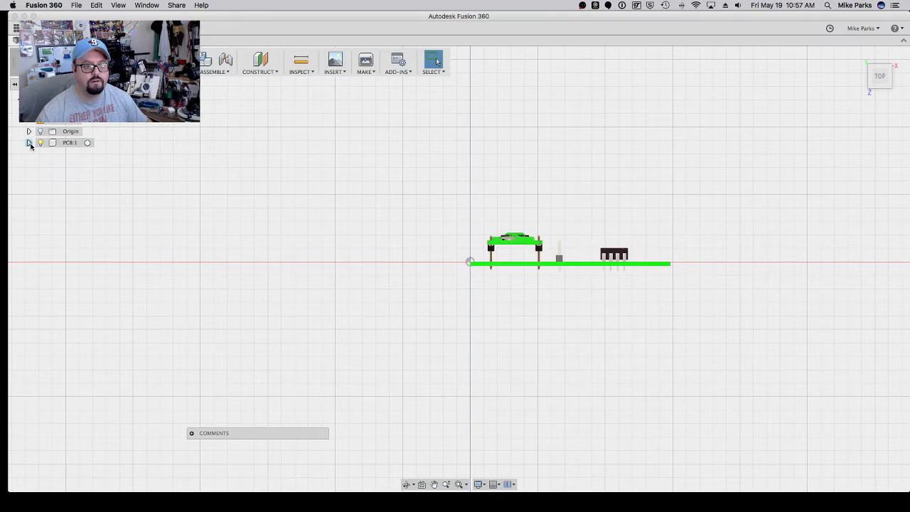
click(72, 143)
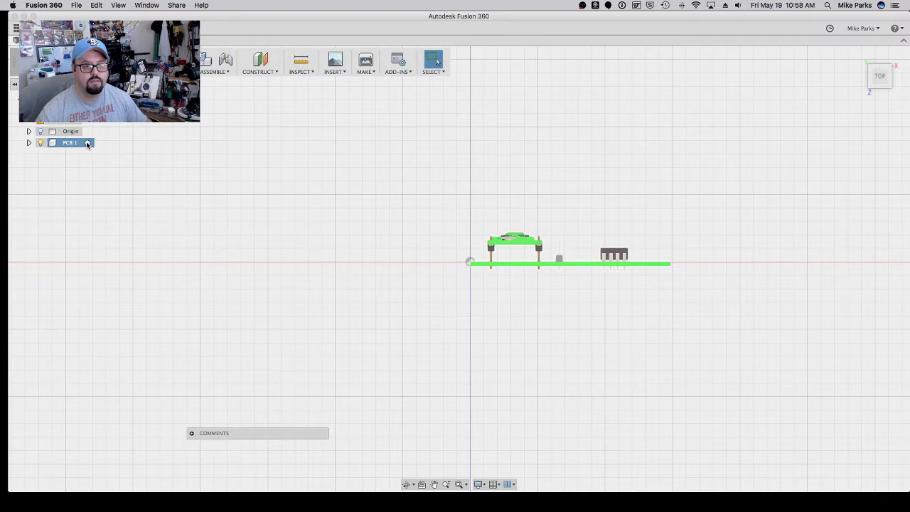
click(88, 143)
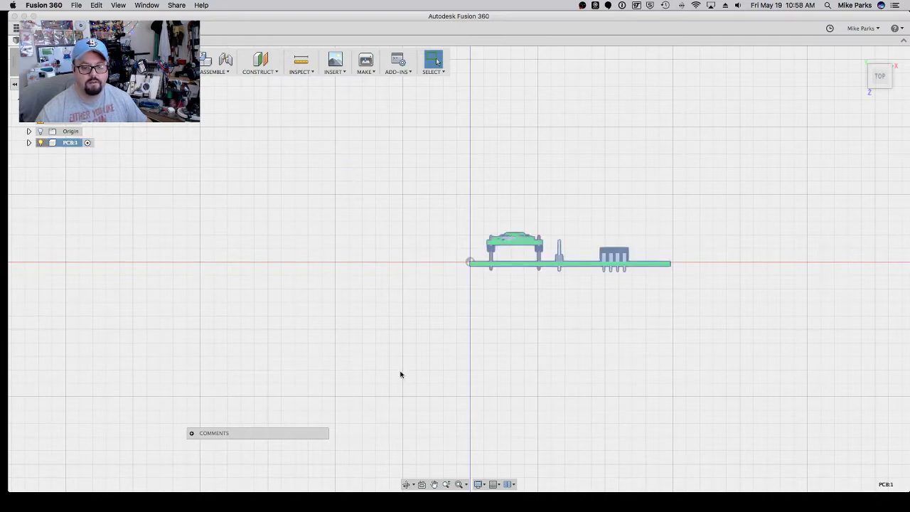
- Orbit the board, return to the Top view, and box-select all the board's bodies
click(408, 485)
mouse_move(457, 230)
mouse_down()
mouse_move(459, 303)
mouse_move(451, 221)
mouse_move(455, 235)
mouse_up()
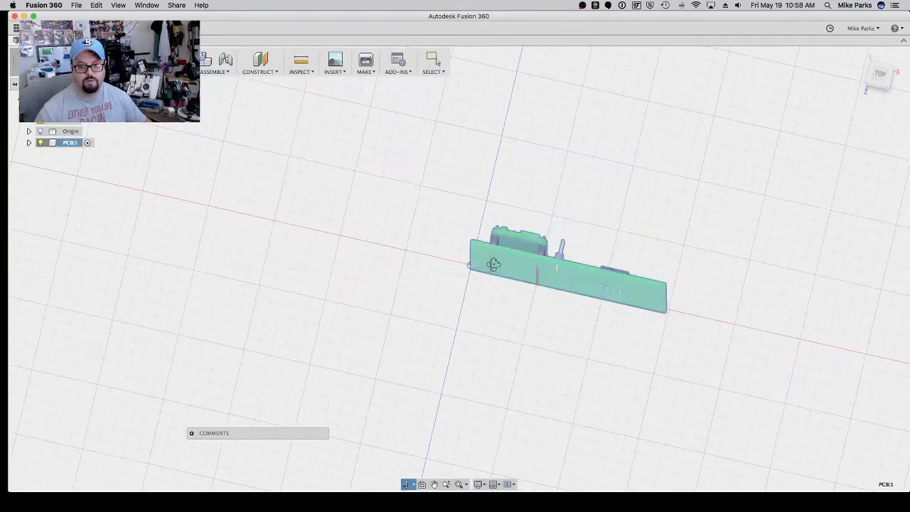
click(885, 83)
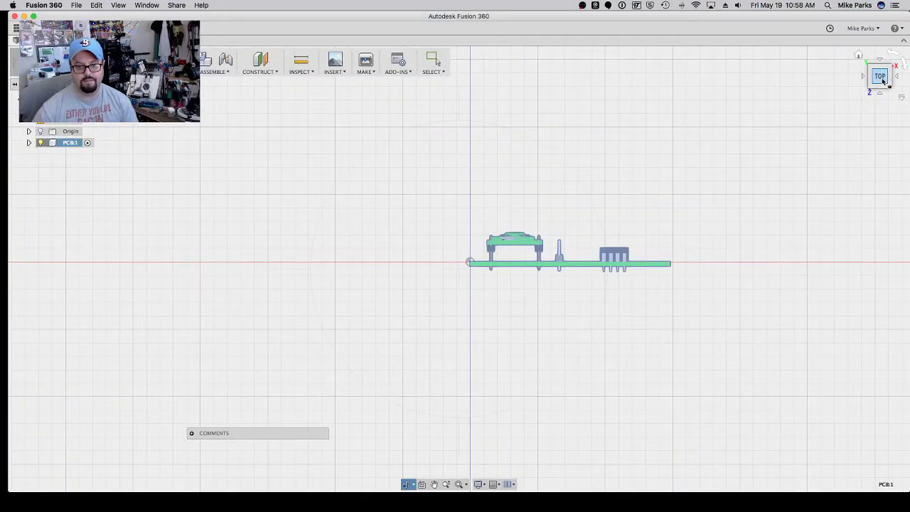
click(434, 485)
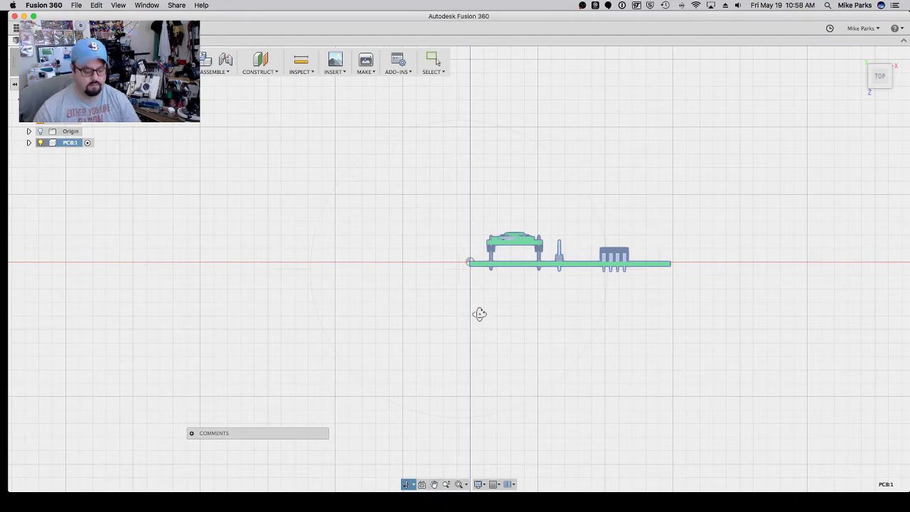
key(Escape)
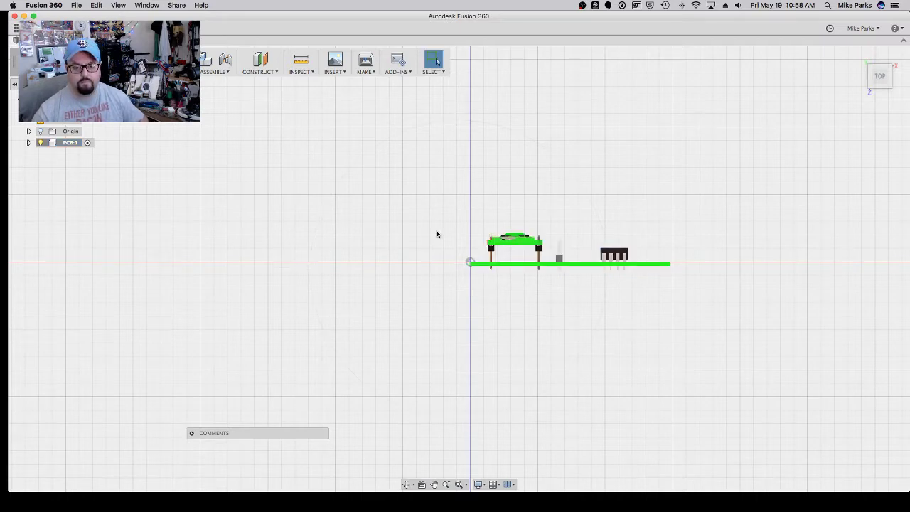
drag(731, 316, 389, 172)
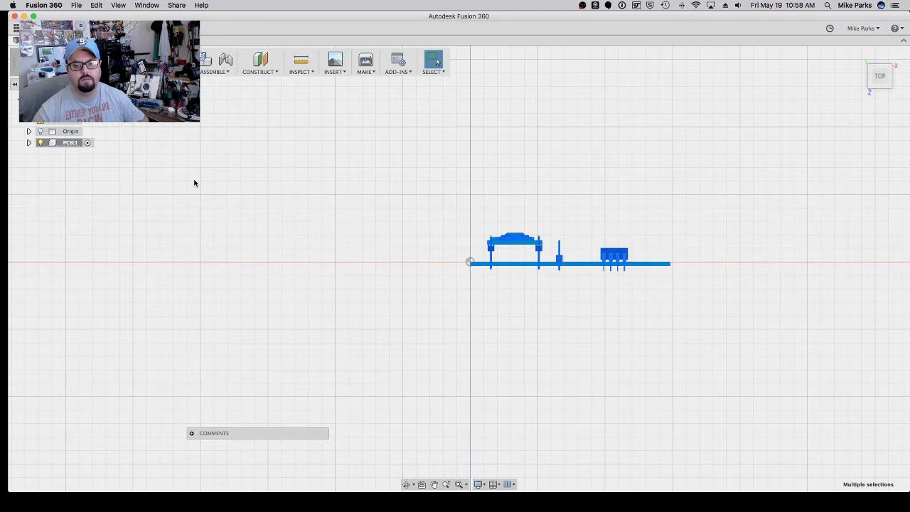
- Rotate the selected board bodies 270° about the board's right edge using Move/Copy
key(m)
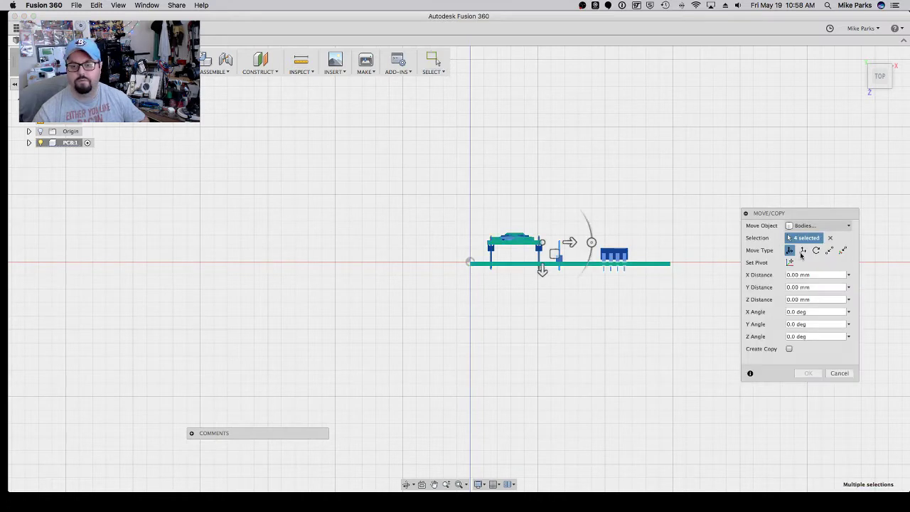
click(816, 250)
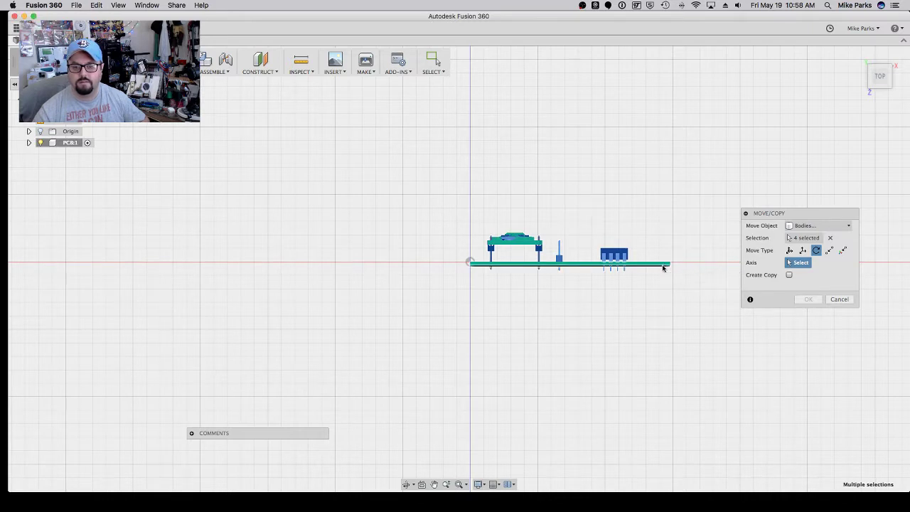
click(662, 266)
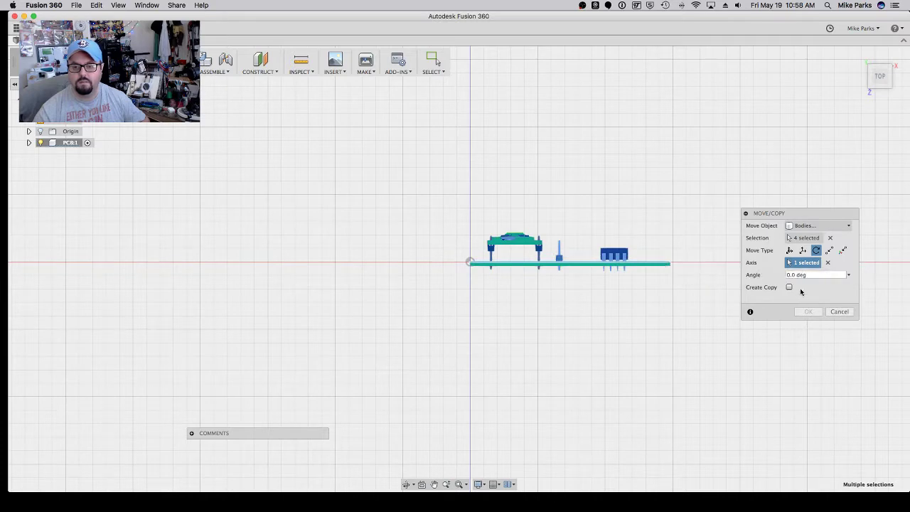
click(813, 276)
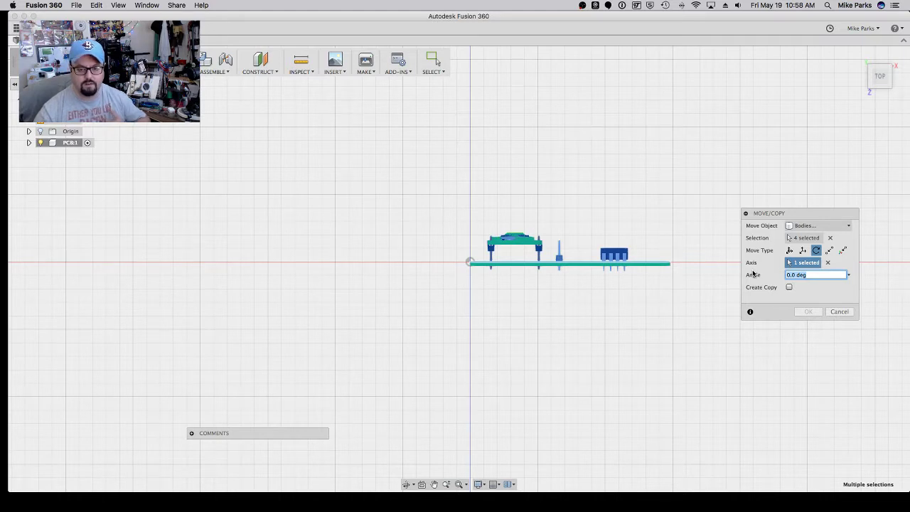
text(180)
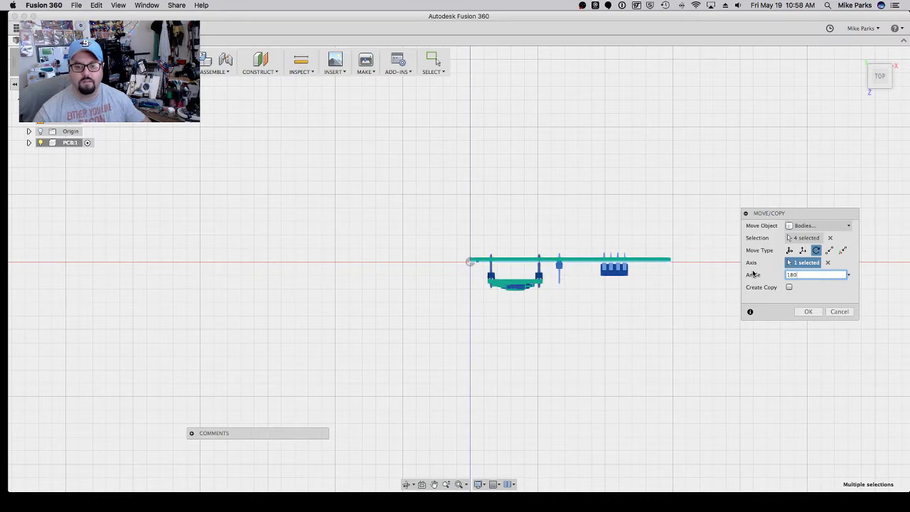
key(BackSpace)
key(BackSpace)
key(BackSpace)
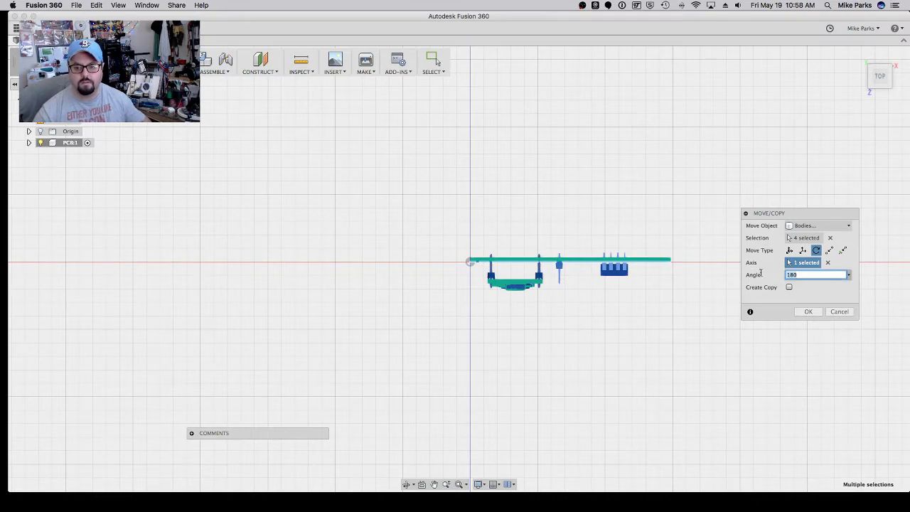
text(9)
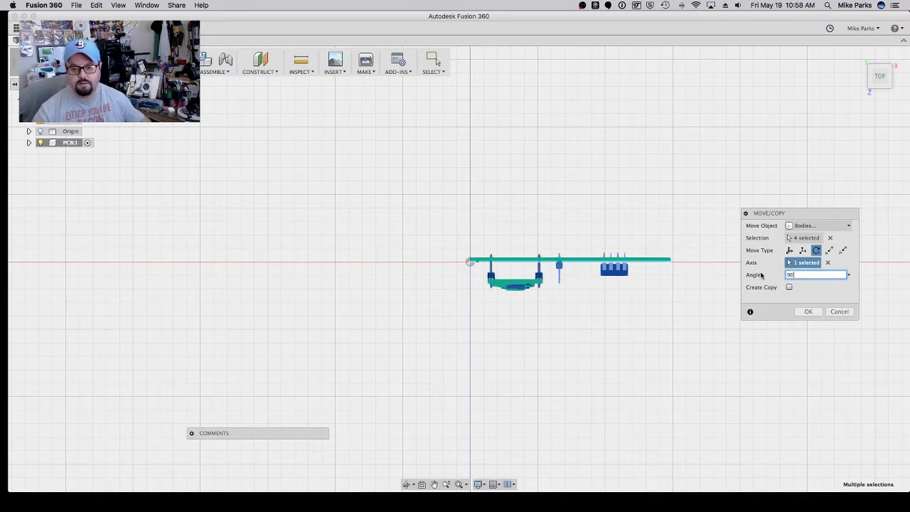
text(0)
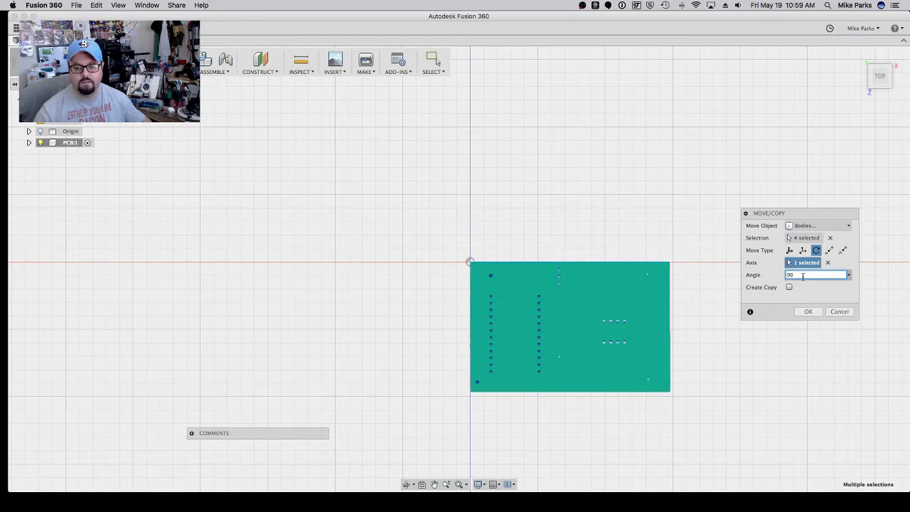
key(Return)
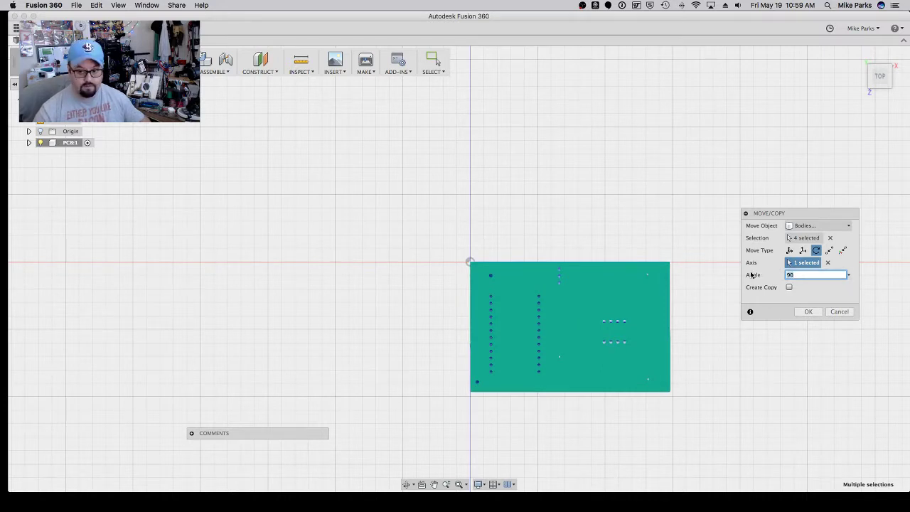
text(27)
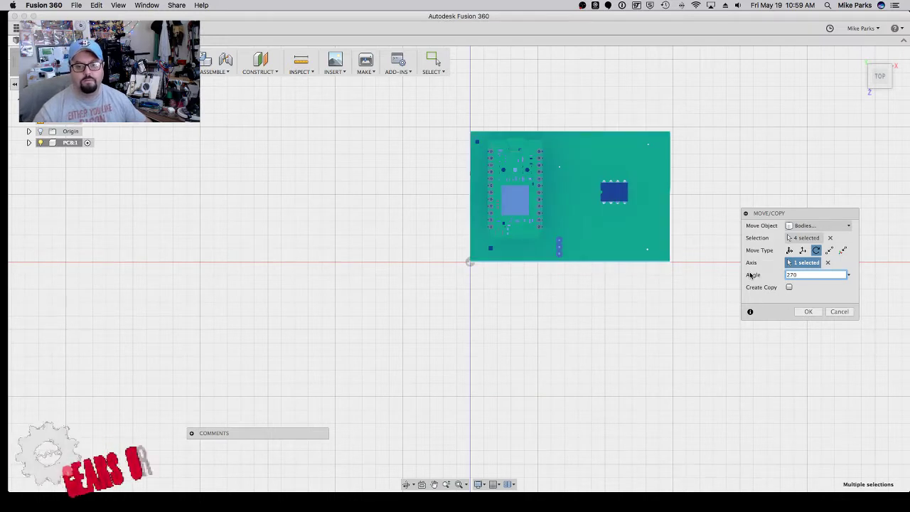
click(807, 313)
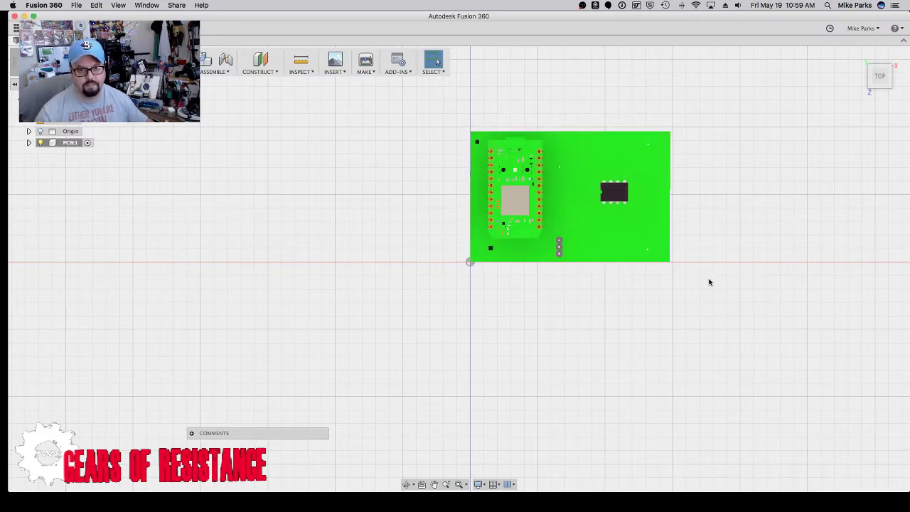
click(434, 484)
drag(462, 372, 504, 403)
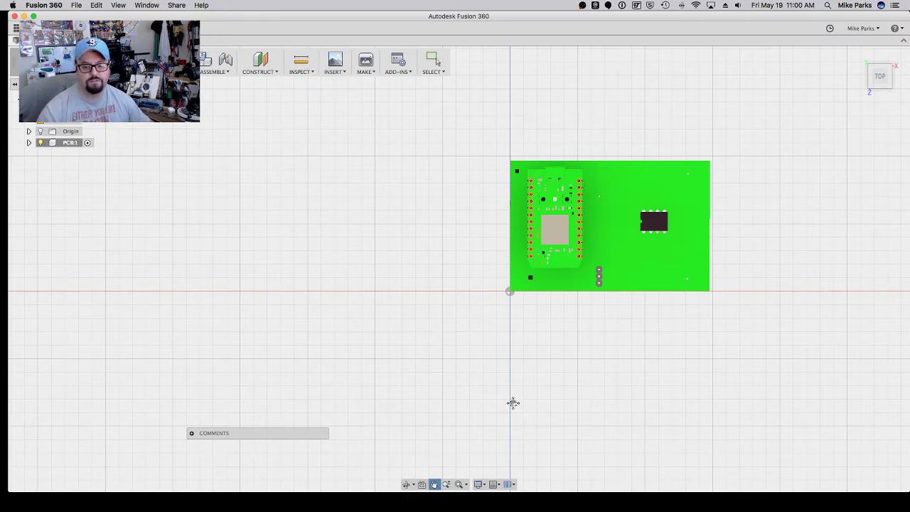
click(406, 484)
drag(532, 391, 487, 297)
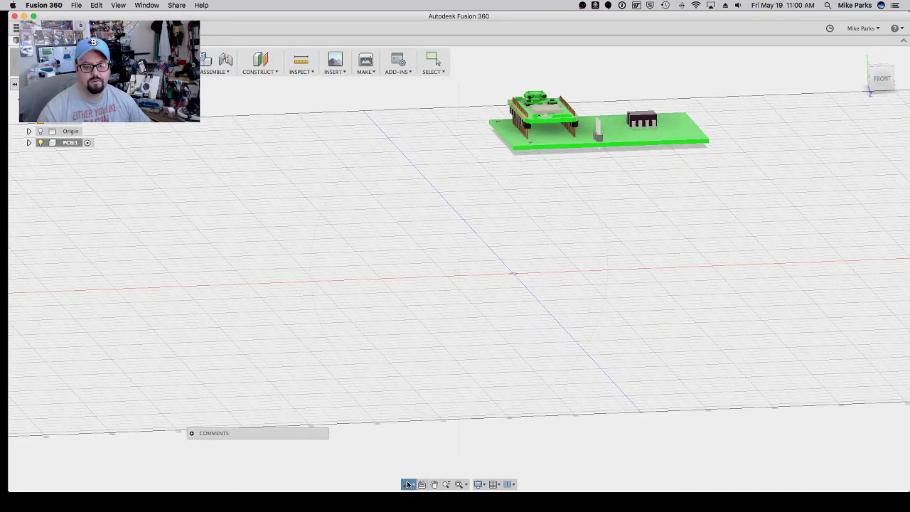
- Box-select the board bodies and start a Point to Position move from the board's corner
key(Escape)
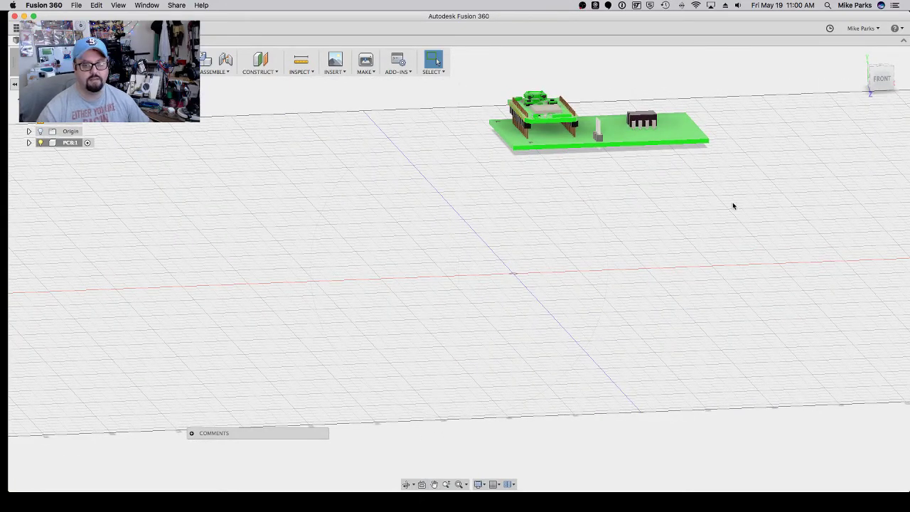
drag(754, 207, 422, 79)
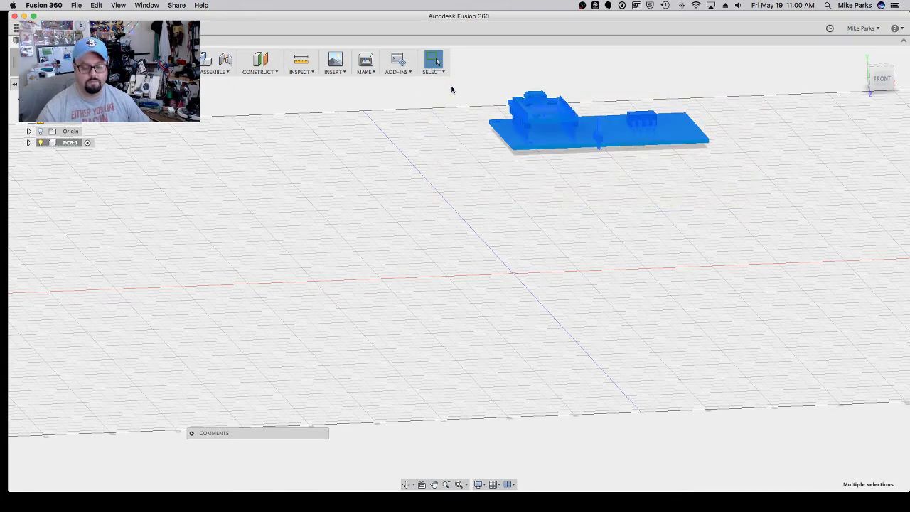
key(m)
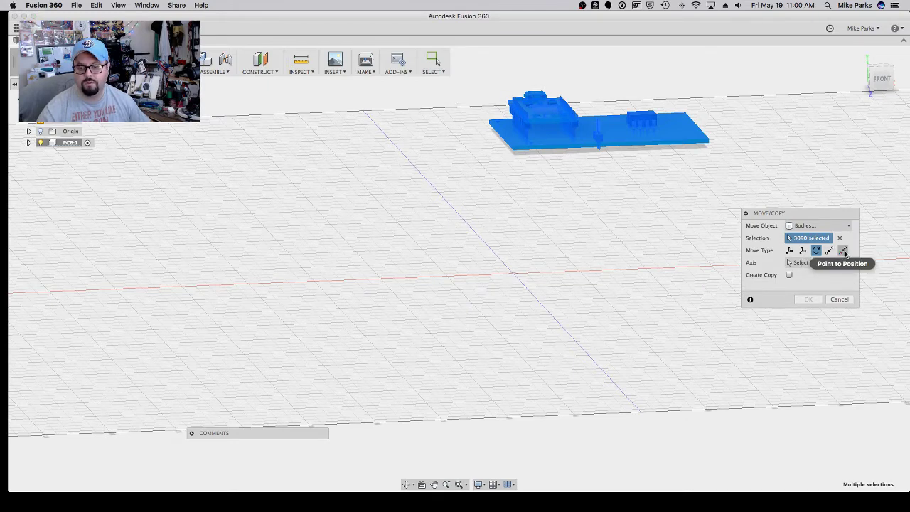
click(843, 250)
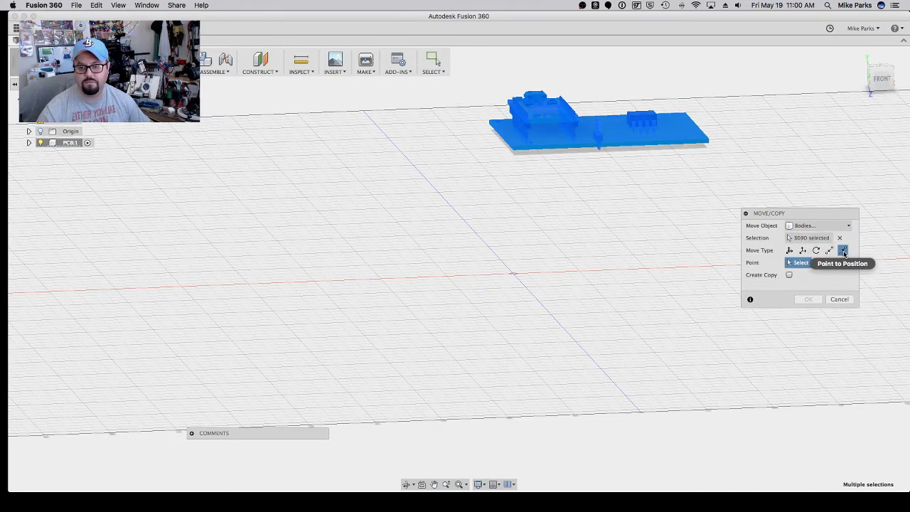
scroll(508, 187, up, 2)
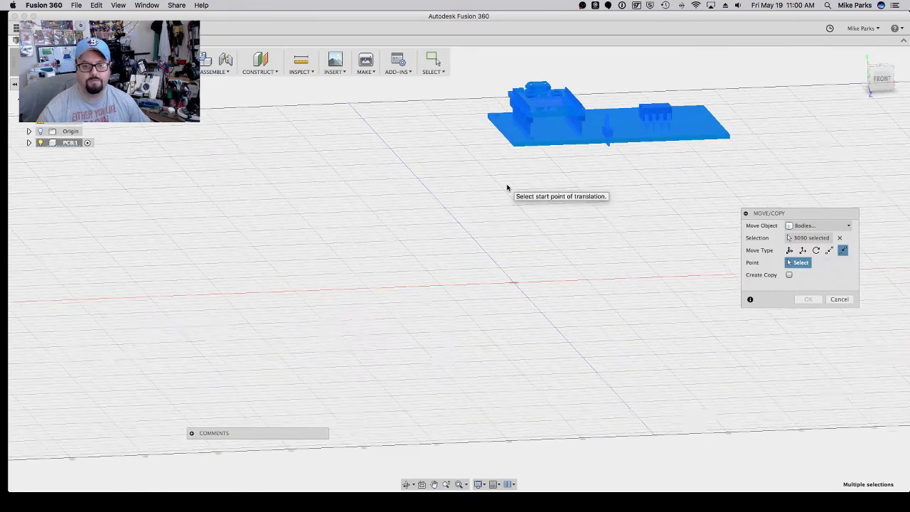
scroll(507, 188, up, 5)
scroll(506, 173, up, 3)
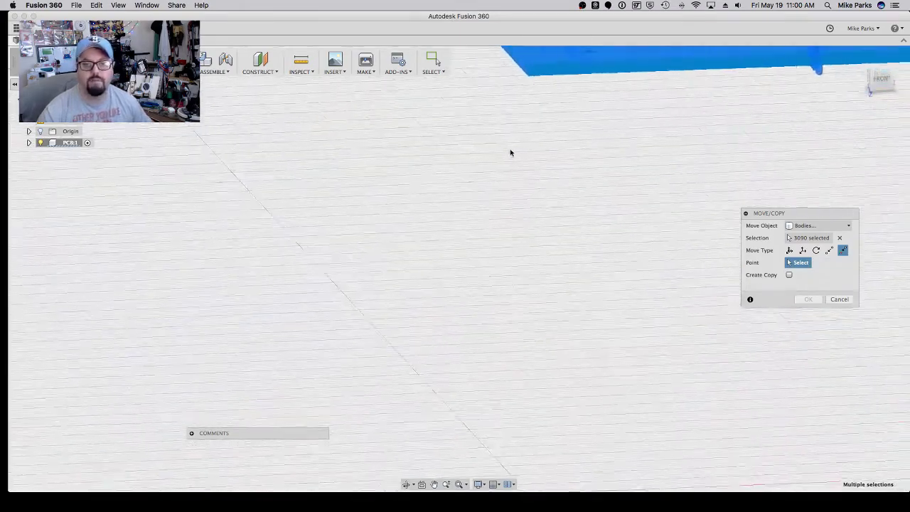
click(528, 76)
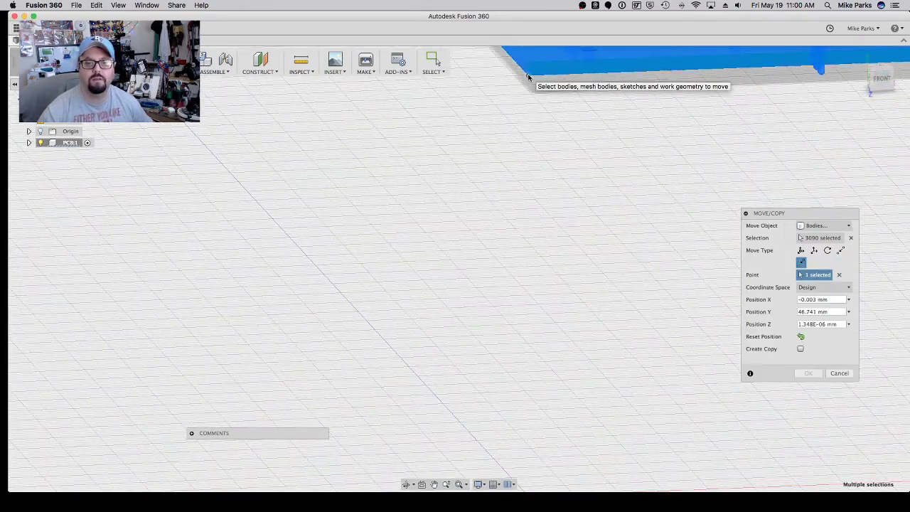
- Set the corner's position to X 0, Y 0, Z 0 and confirm the move
click(832, 299)
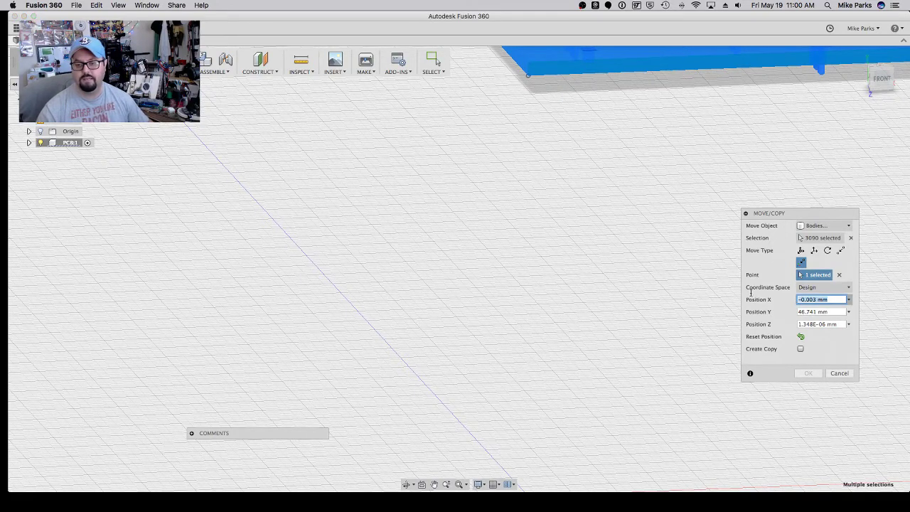
text(0)
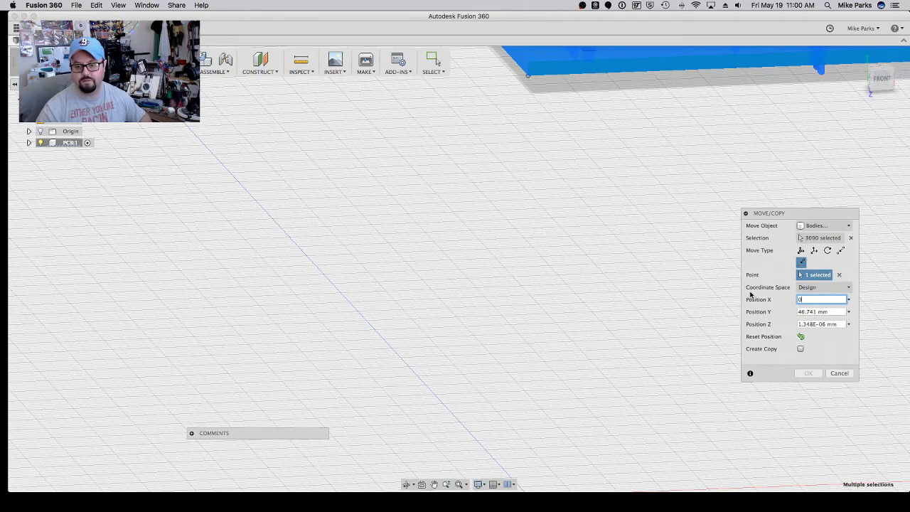
key(Tab)
text(0)
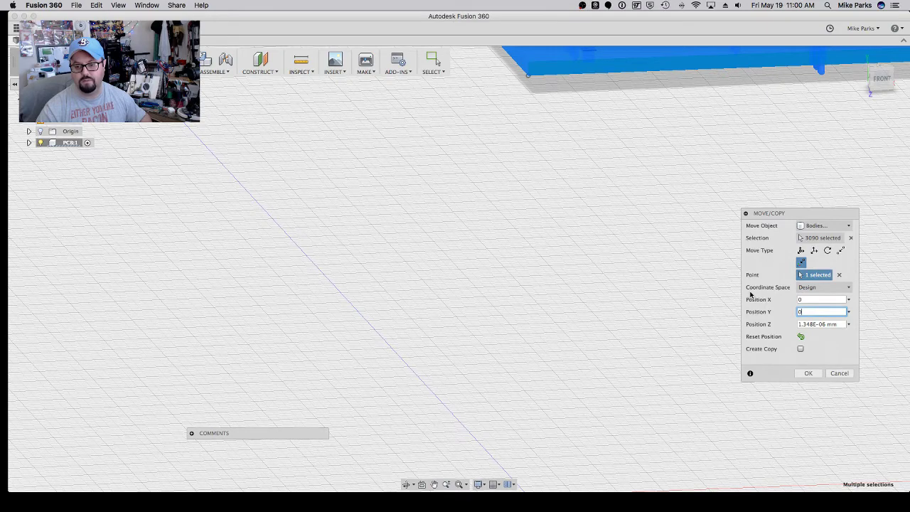
key(Tab)
text(0)
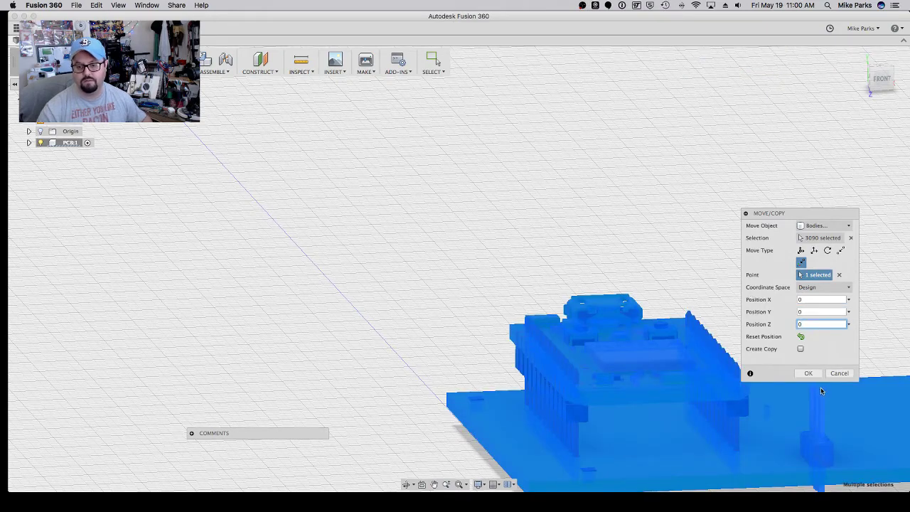
click(797, 372)
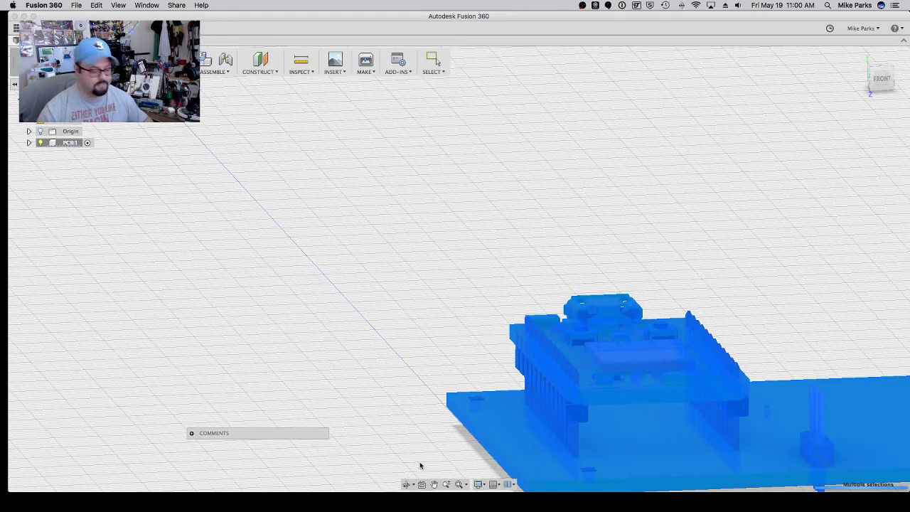
- Deselect the PCB, then pan and orbit around the board to check its corner sits on the origin
key(Escape)
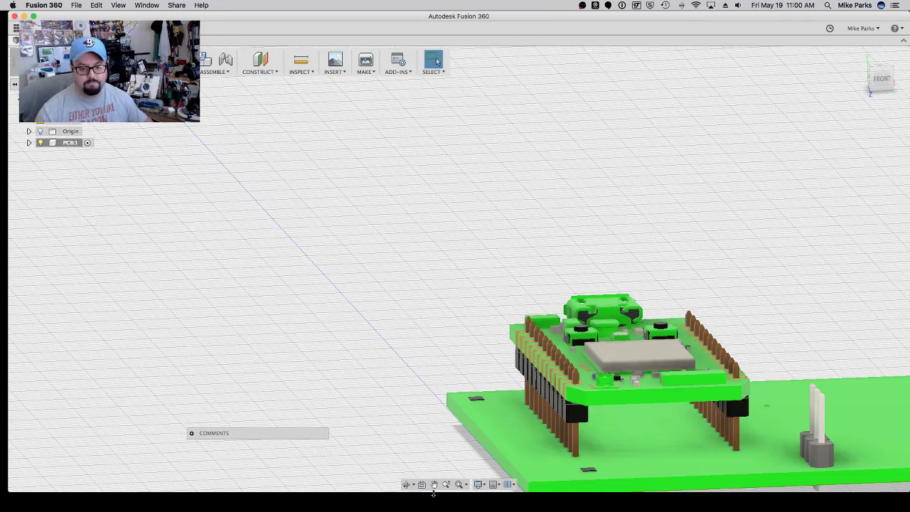
click(434, 484)
drag(437, 404, 363, 154)
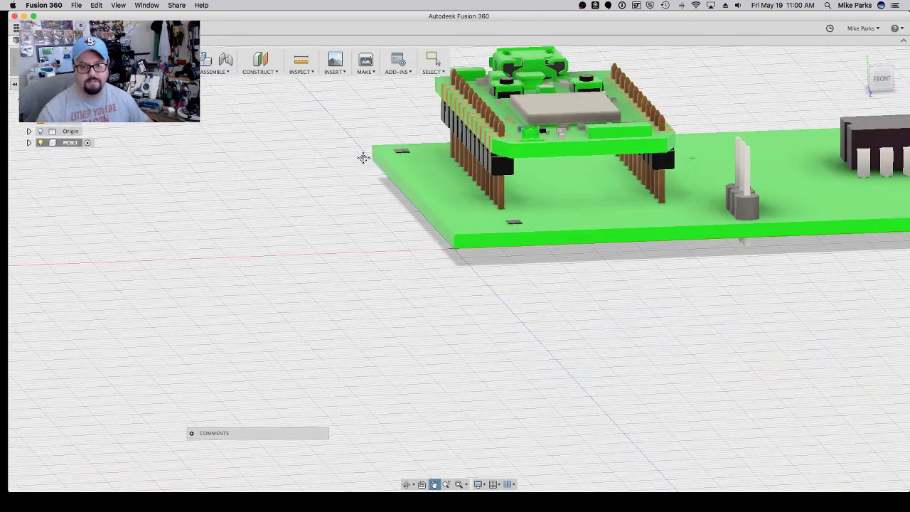
click(407, 484)
mouse_move(497, 298)
mouse_down()
mouse_move(495, 365)
mouse_move(514, 292)
mouse_up()
drag(467, 265, 499, 252)
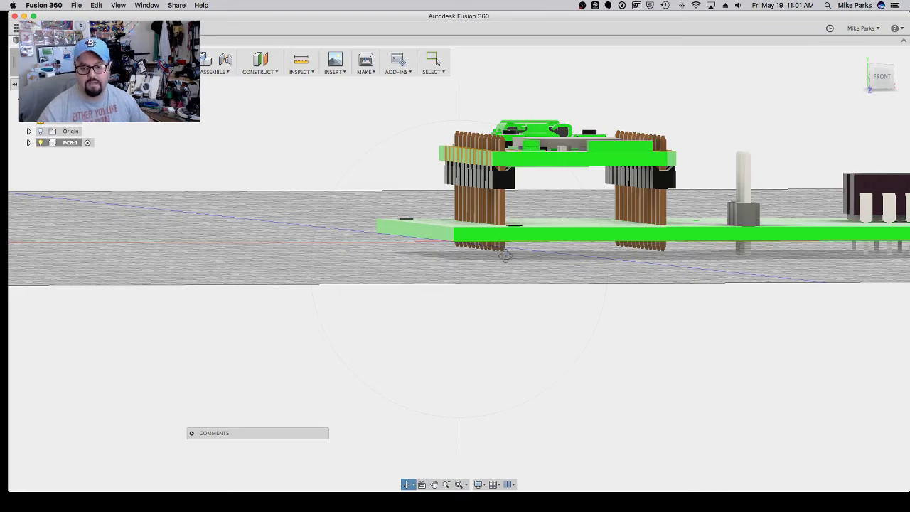
drag(720, 284, 622, 278)
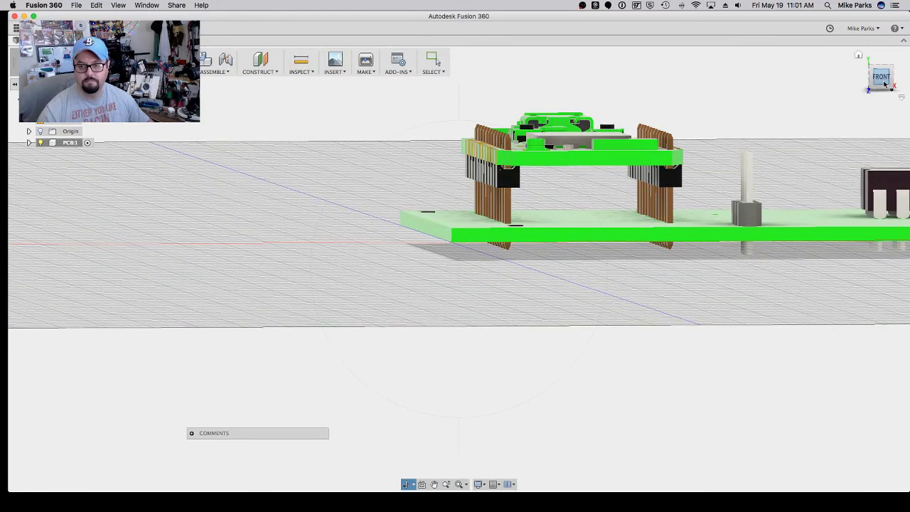
- Compare flat front and angled views of the board corner against the grid floor
click(880, 77)
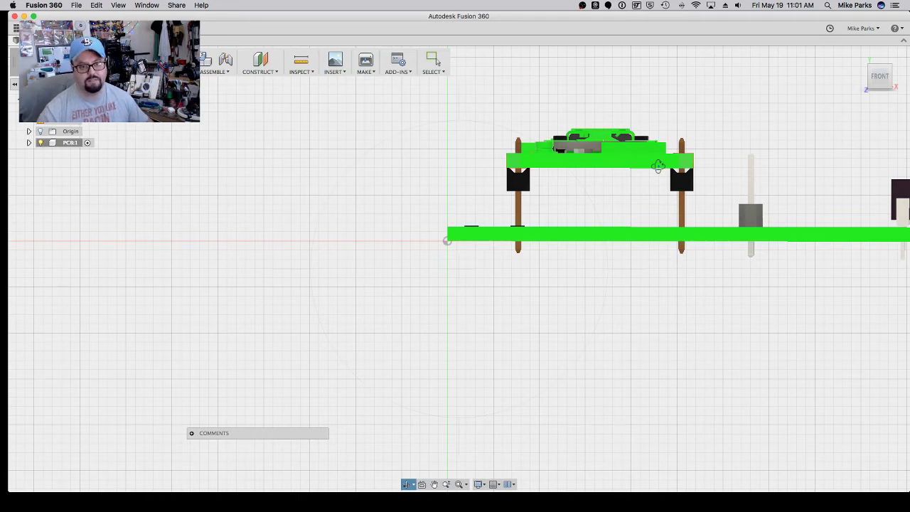
mouse_move(556, 250)
mouse_down()
mouse_move(579, 258)
mouse_move(556, 253)
mouse_up()
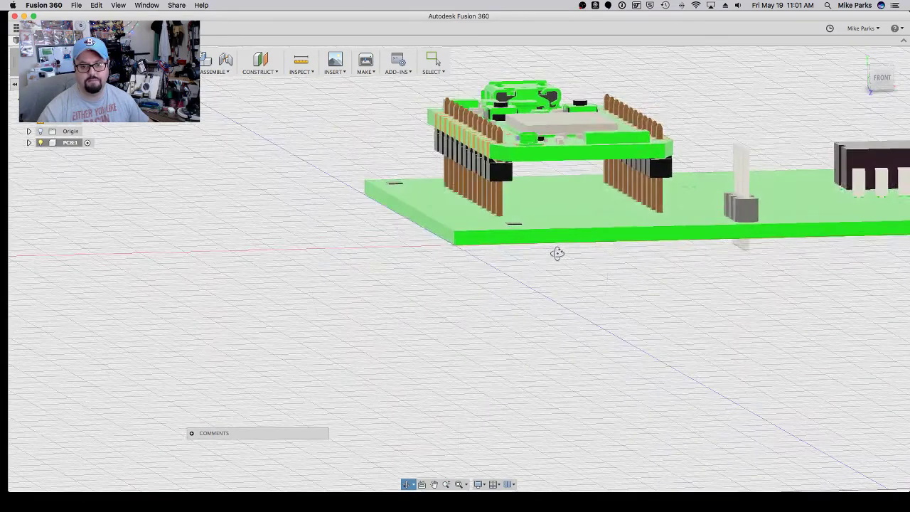
click(888, 86)
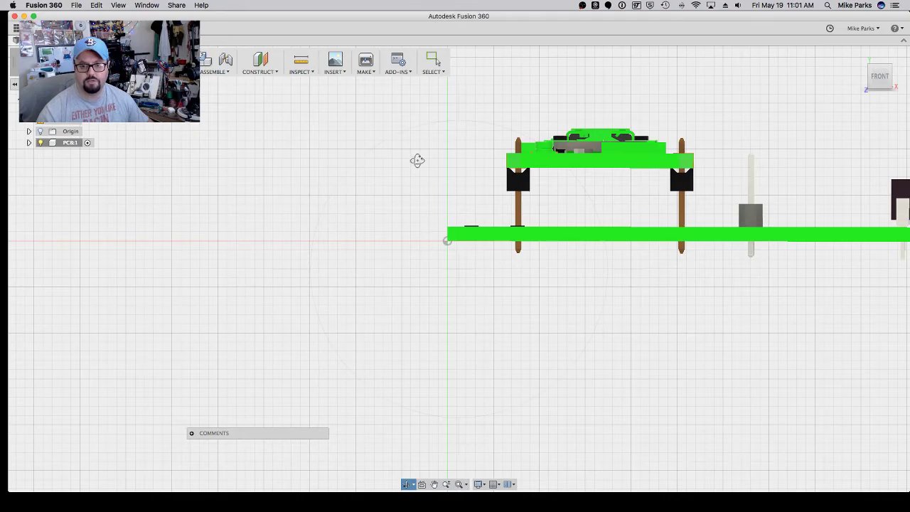
drag(417, 159, 431, 206)
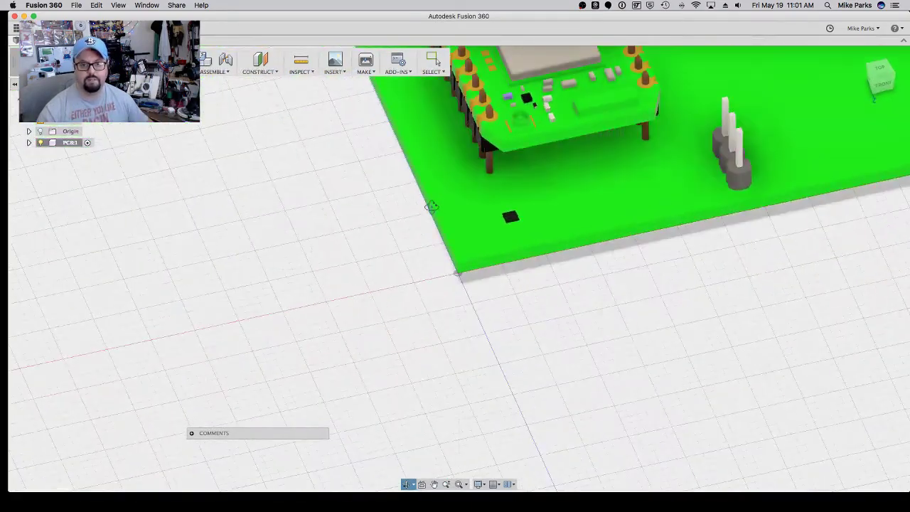
scroll(432, 206, down, 10)
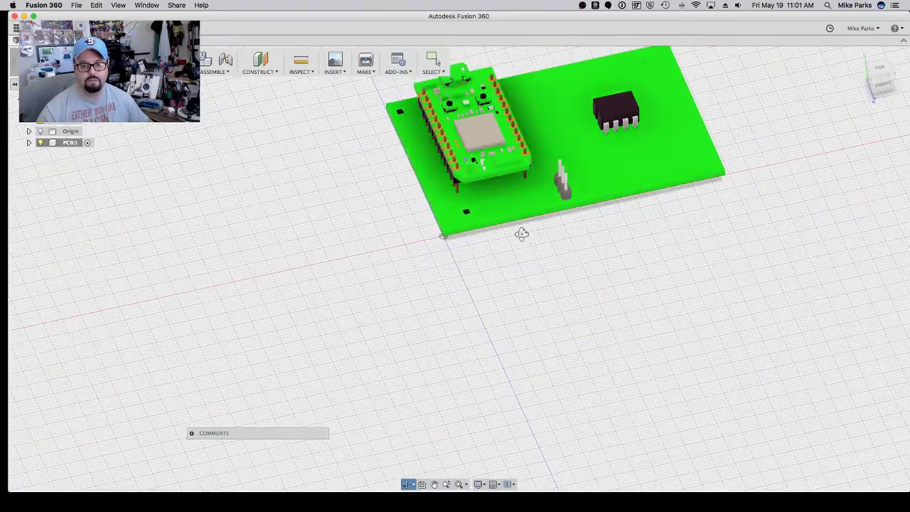
drag(597, 240, 601, 276)
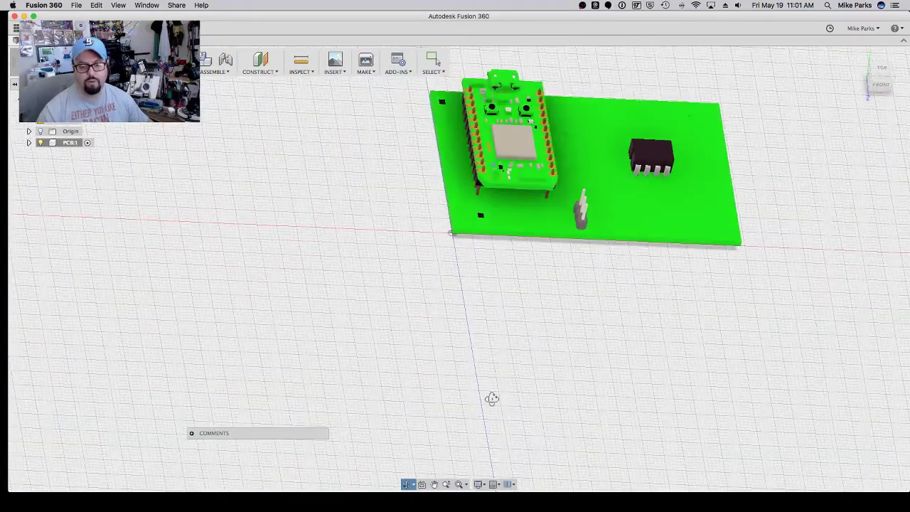
click(434, 484)
- From the TOP view, crossing-window select every body of the PCB
drag(634, 329, 569, 363)
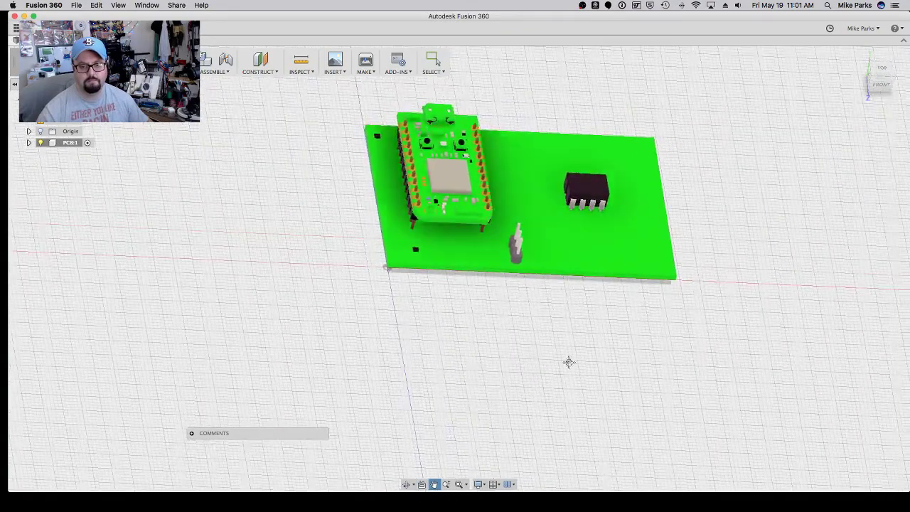
click(881, 69)
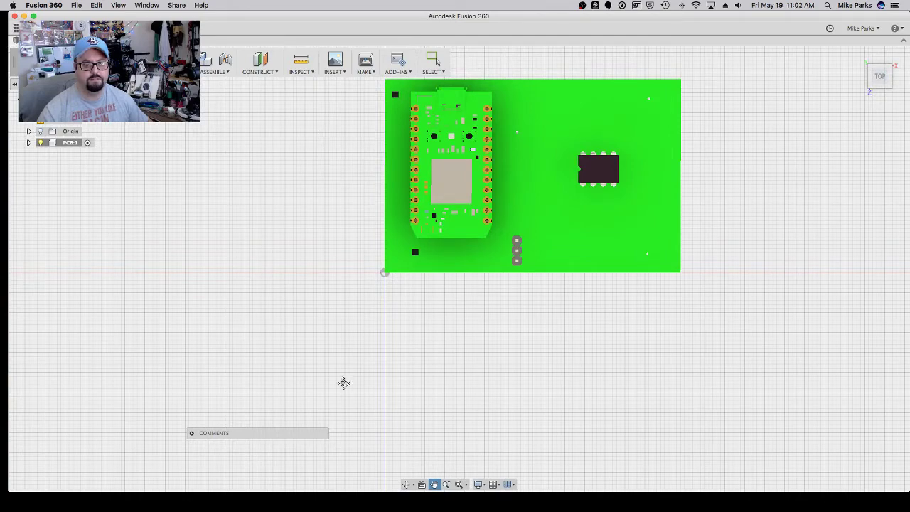
drag(453, 315, 408, 378)
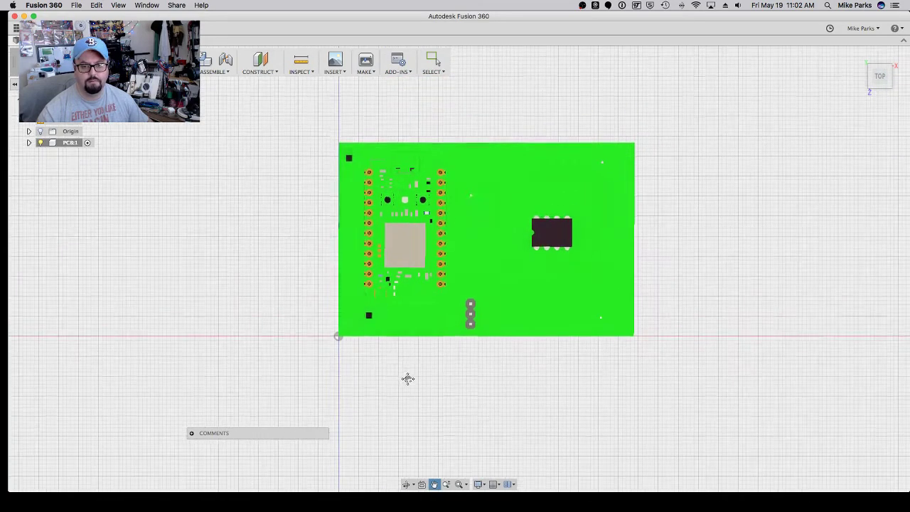
key(Escape)
drag(657, 361, 266, 111)
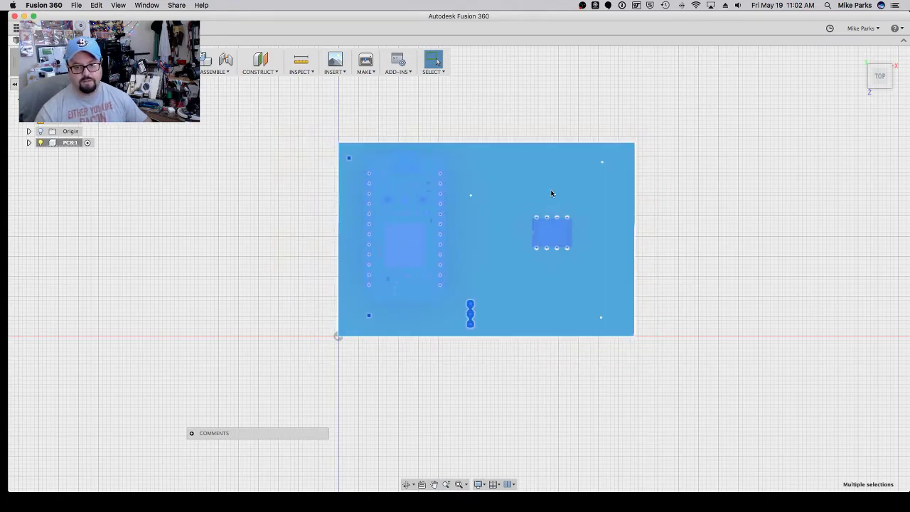
- Start Move/Copy on the PCB bodies, drop one body, and pick the board corner as reference point
key(m)
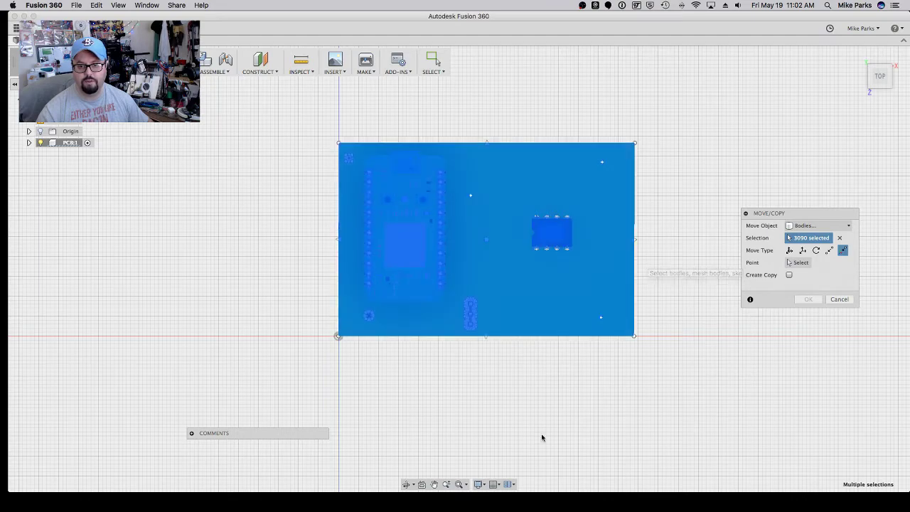
click(406, 484)
drag(711, 372, 682, 306)
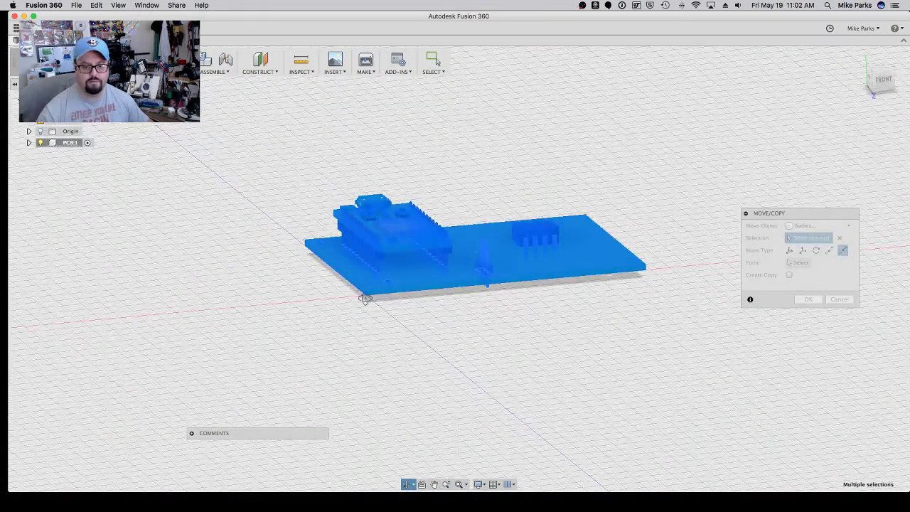
key(Escape)
scroll(365, 299, up, 5)
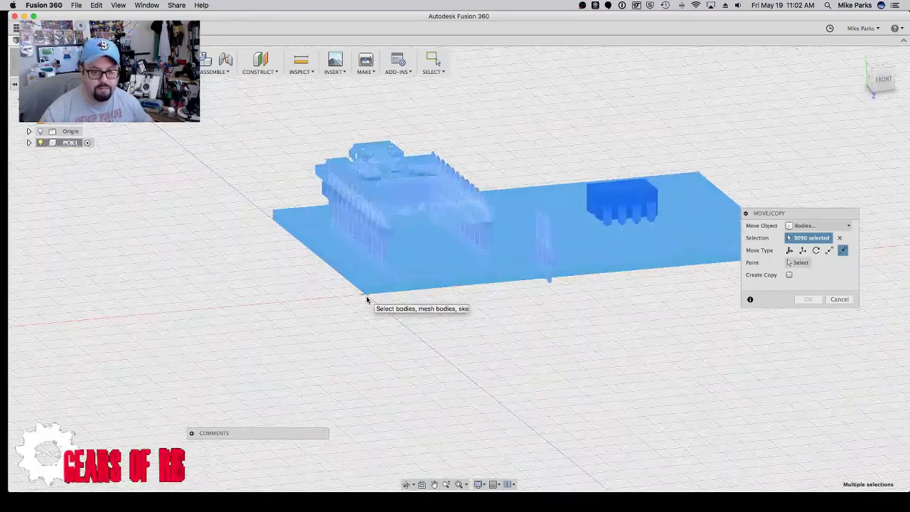
scroll(367, 299, up, 10)
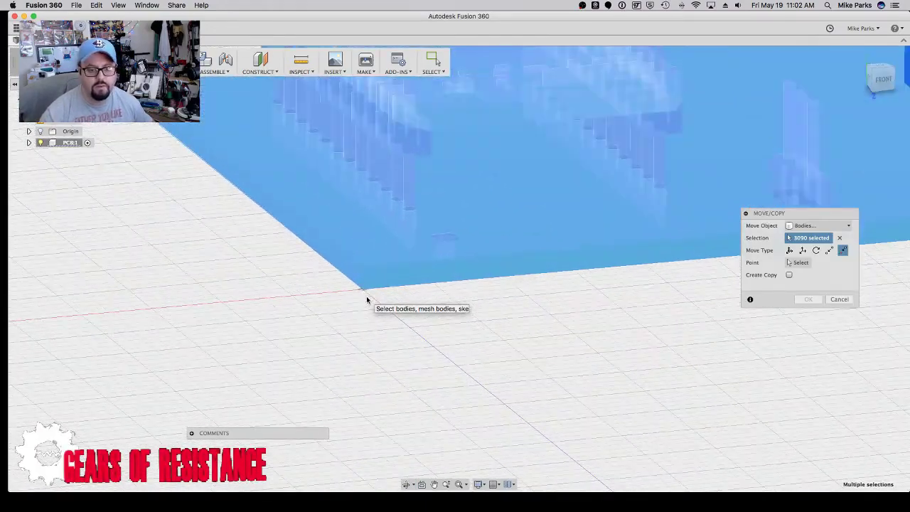
scroll(363, 292, up, 5)
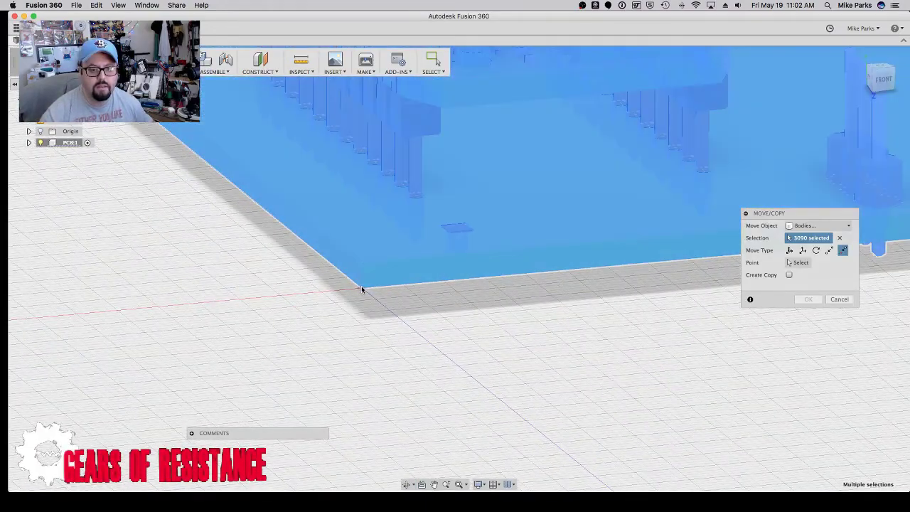
click(364, 294)
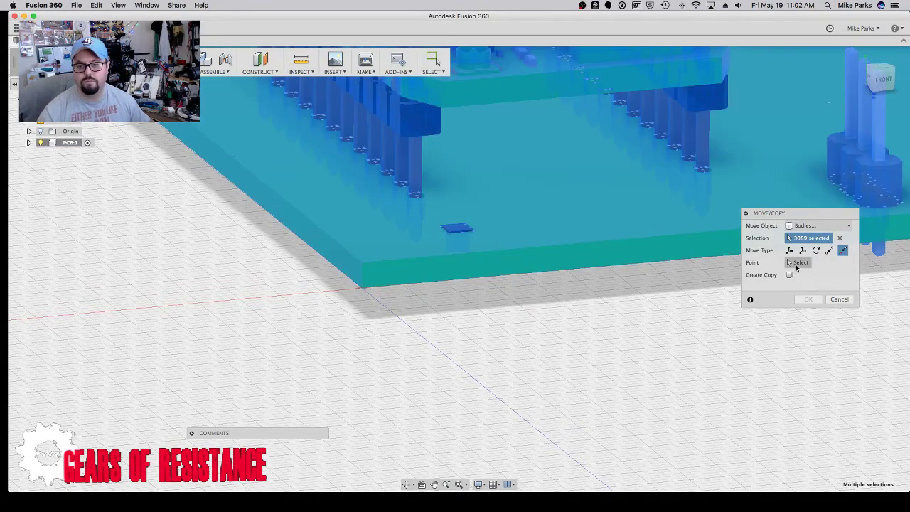
click(797, 263)
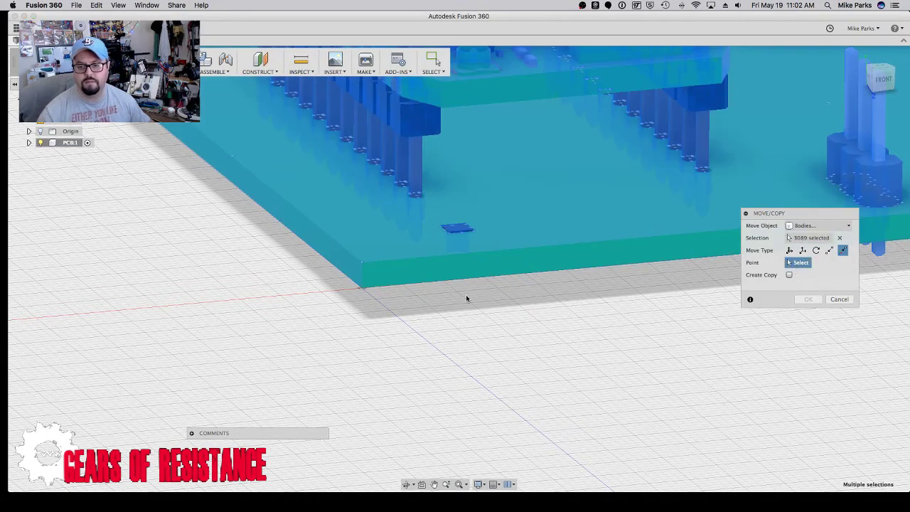
click(360, 285)
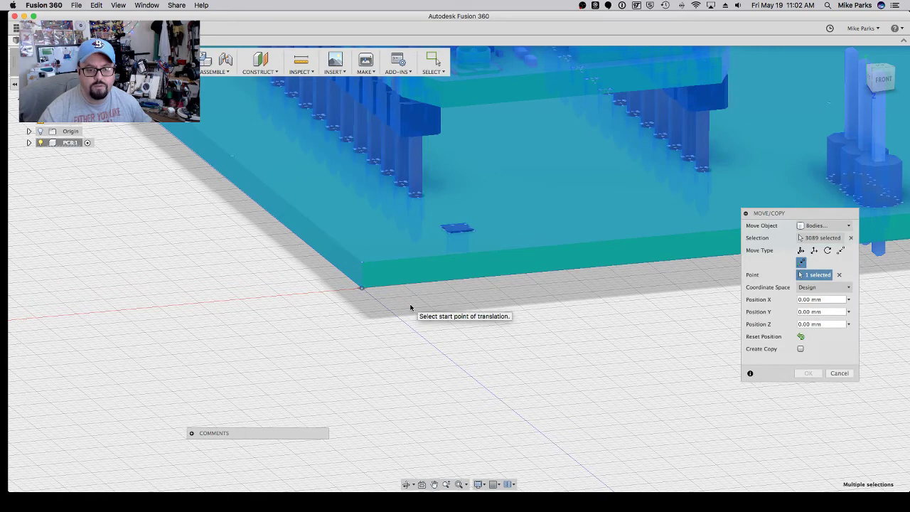
- Place the picked corner at X 2.25, Y 2.25, Z 3 mm and apply the move
click(827, 302)
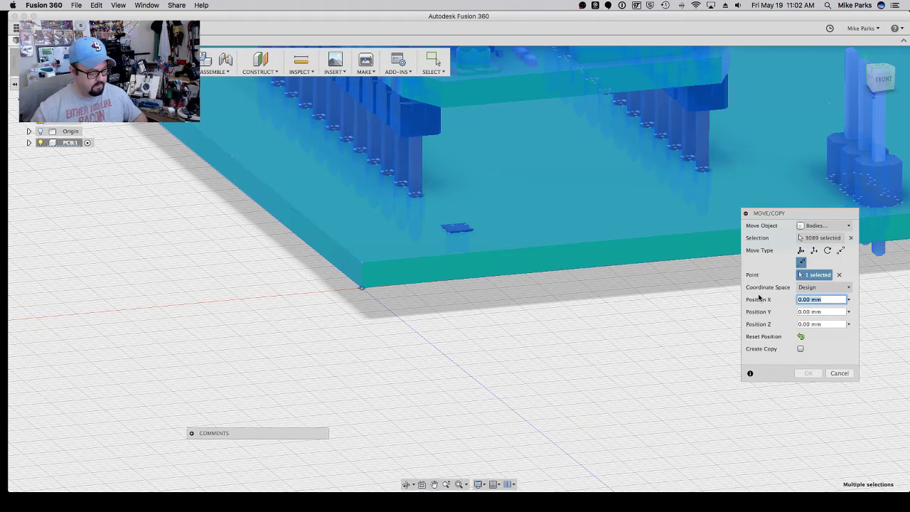
text(2.25)
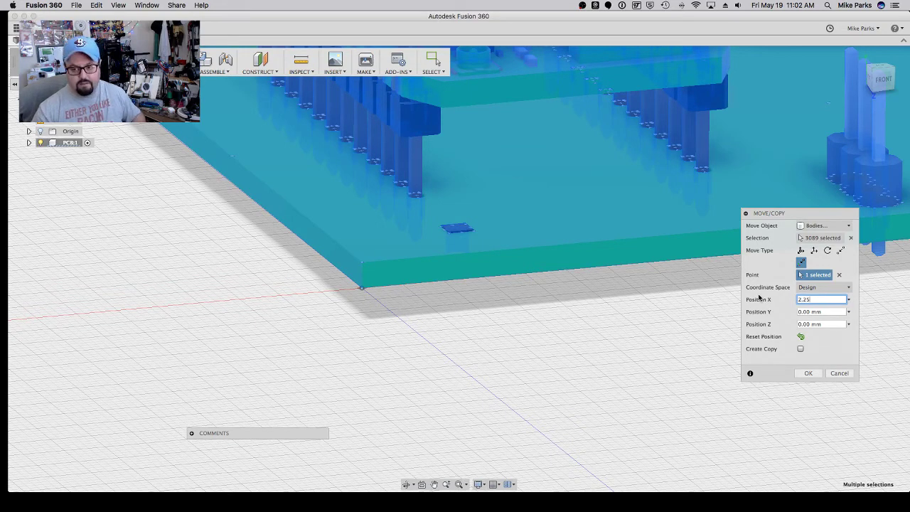
key(Tab)
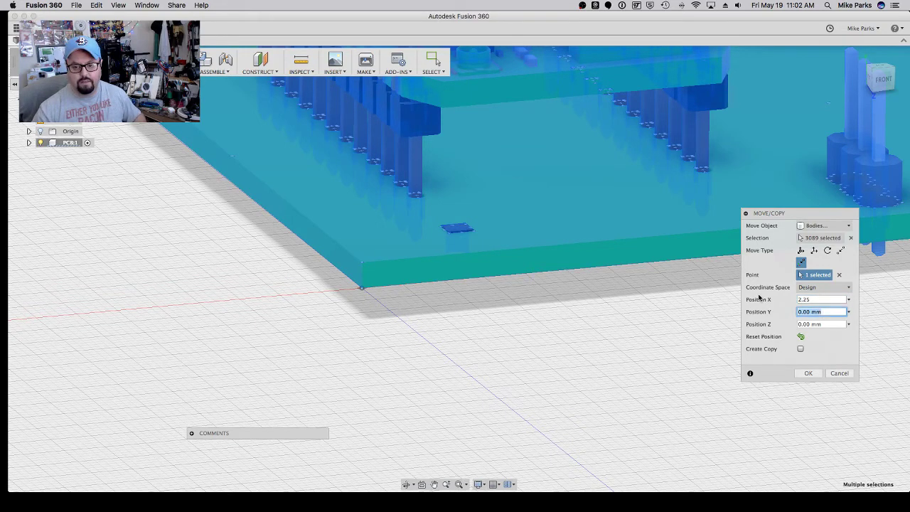
text(2.25)
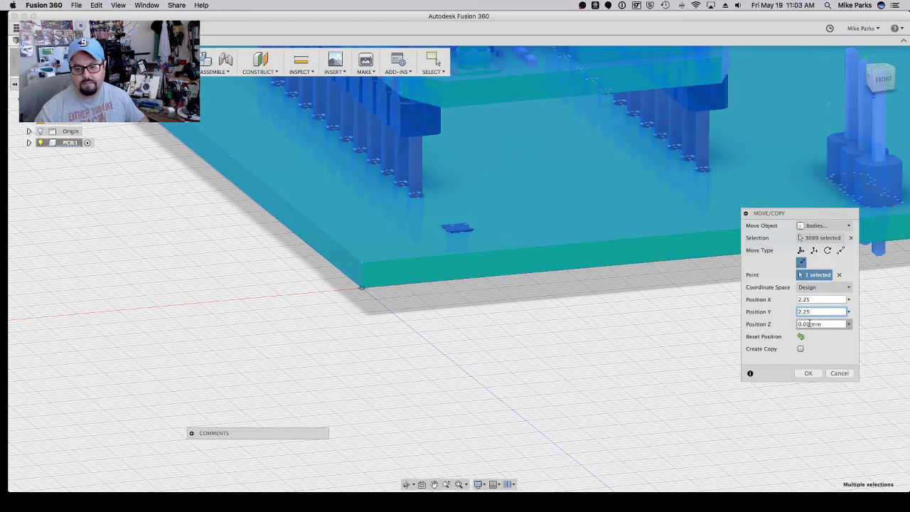
key(Tab)
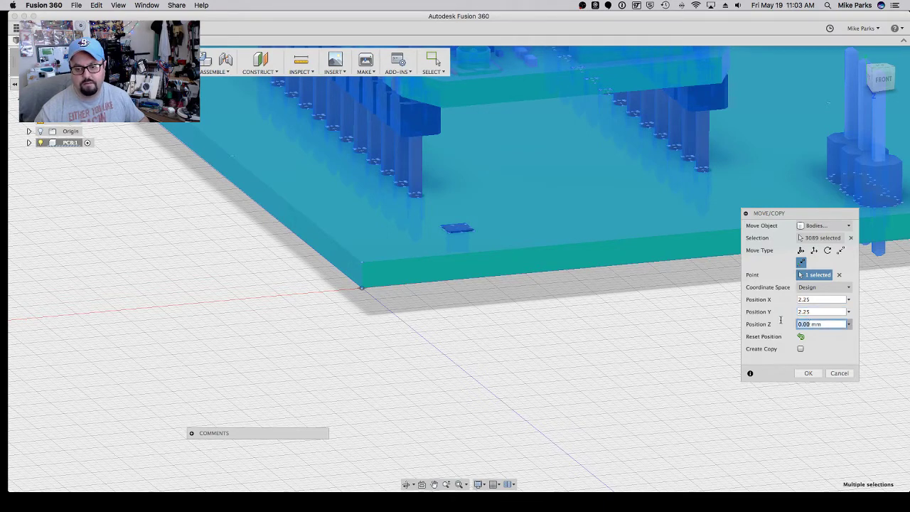
text(3)
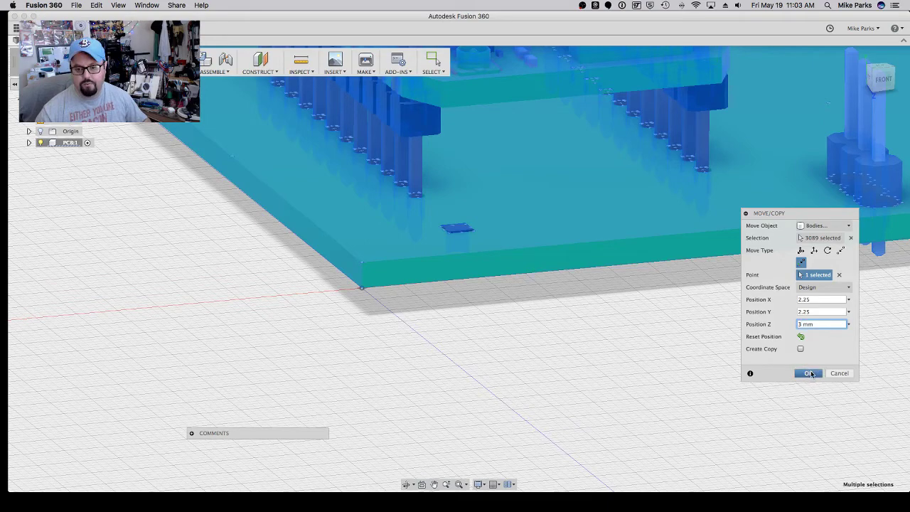
click(810, 373)
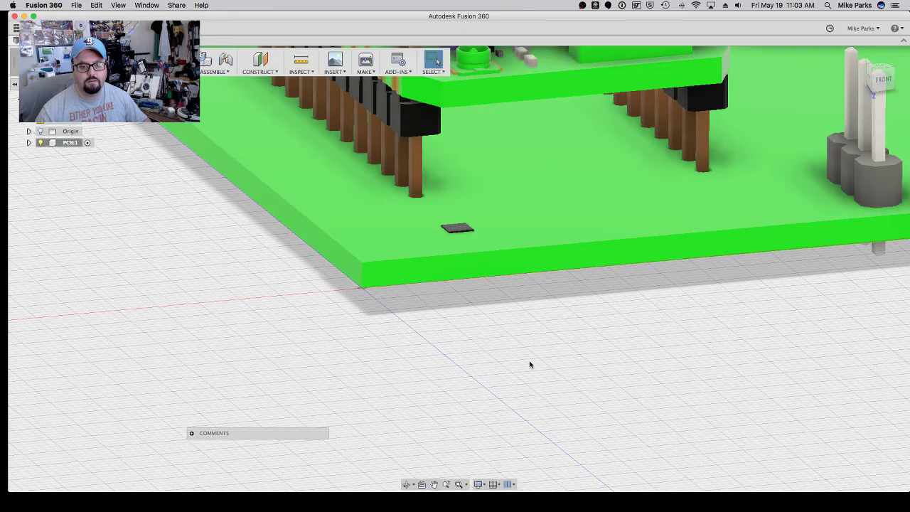
- From the TOP view, box-select the whole board with all its components
click(434, 484)
scroll(464, 403, down, 5)
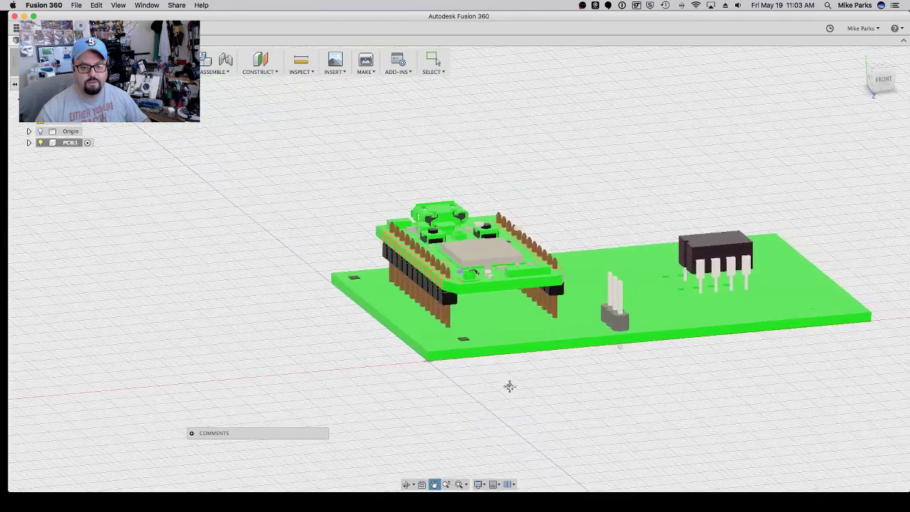
drag(507, 384, 490, 429)
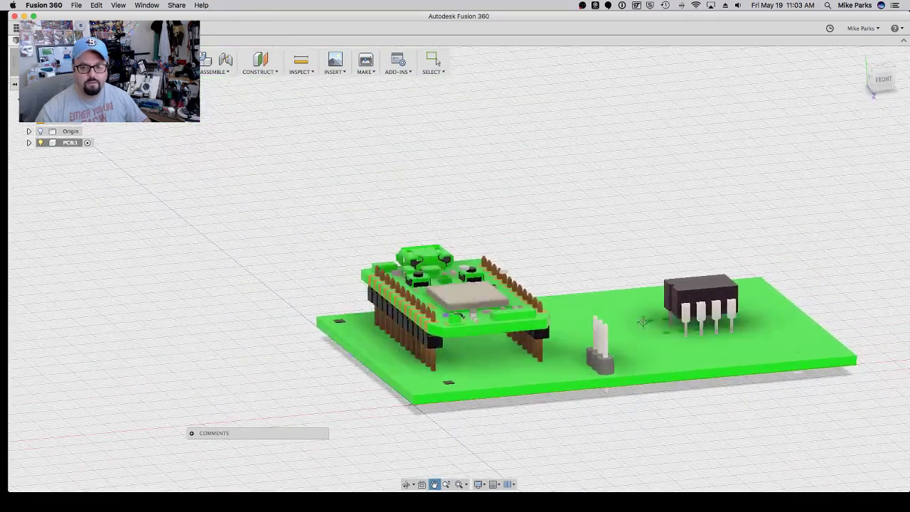
click(881, 69)
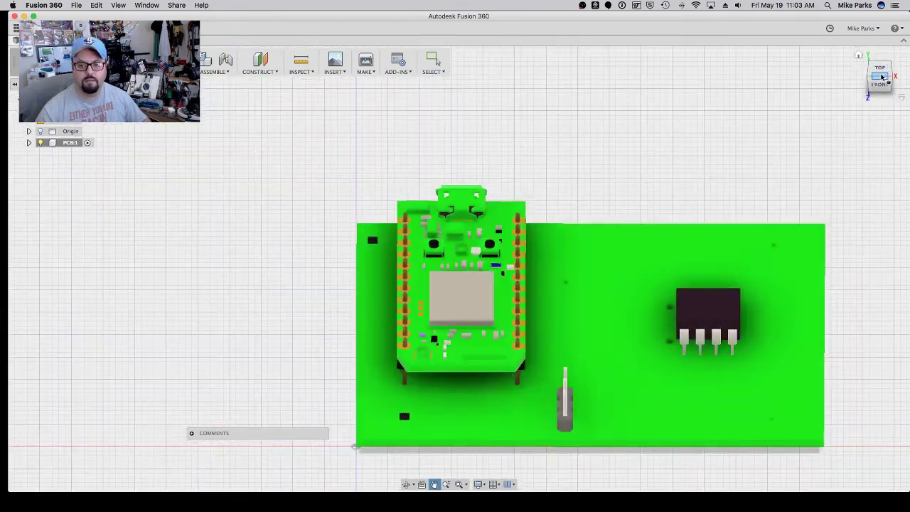
click(881, 73)
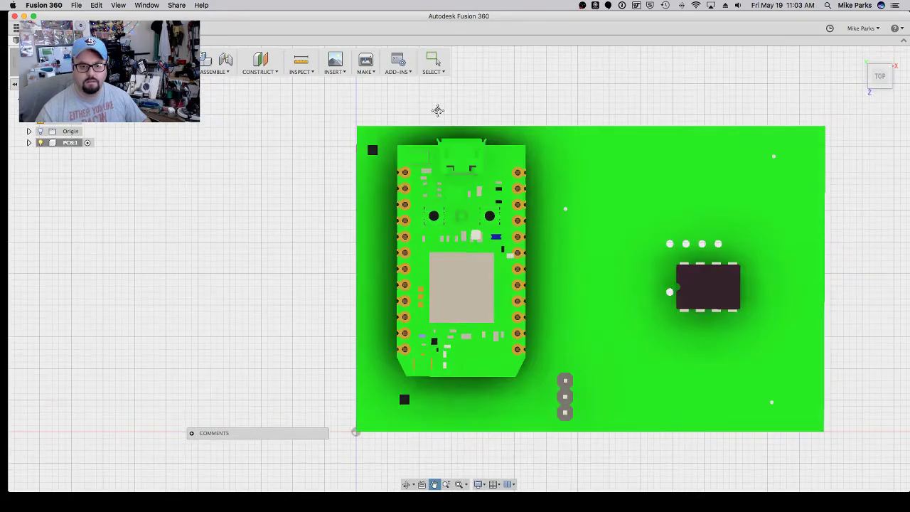
click(435, 61)
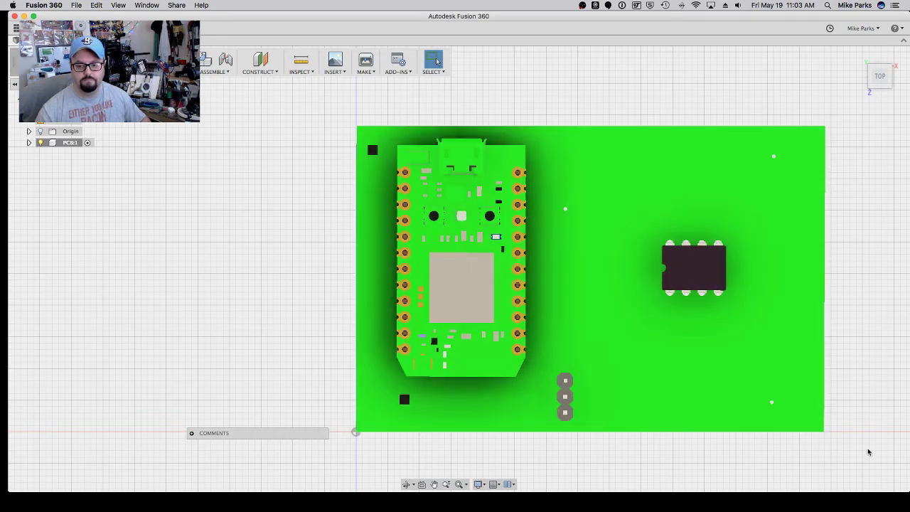
drag(871, 455, 225, 101)
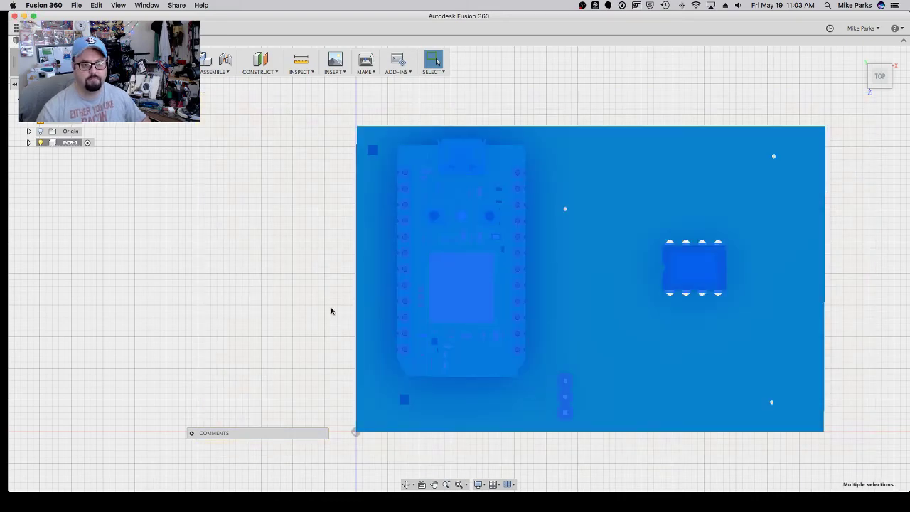
- Orbit back to an angled view of the selected board
click(406, 485)
drag(398, 469, 463, 390)
scroll(460, 402, up, 10)
scroll(460, 405, down, 5)
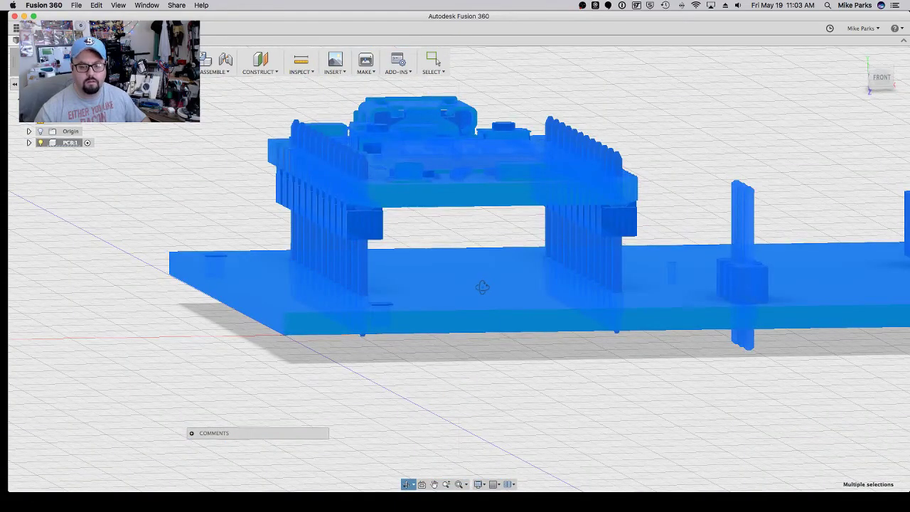
- Move all 3090 bodies, using the board corner as reference, to X 2.25, Y 2.25, Z 3 mm
key(m)
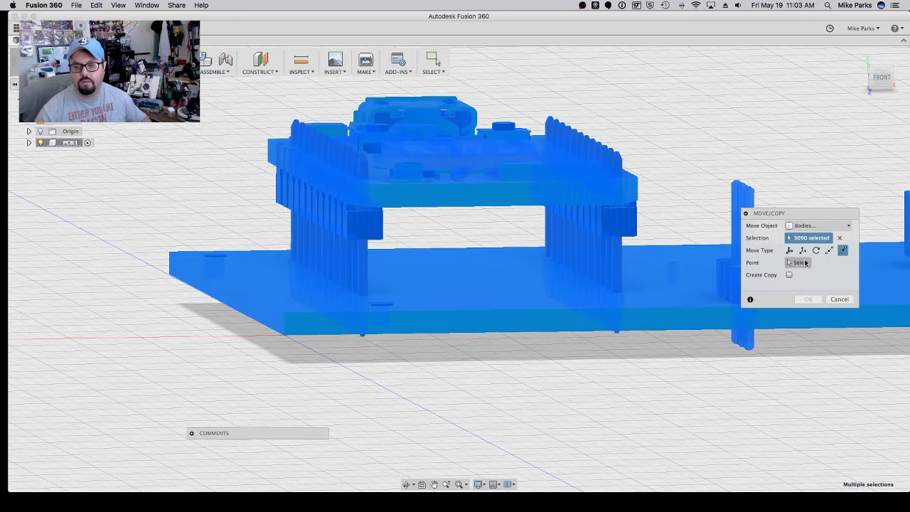
click(799, 264)
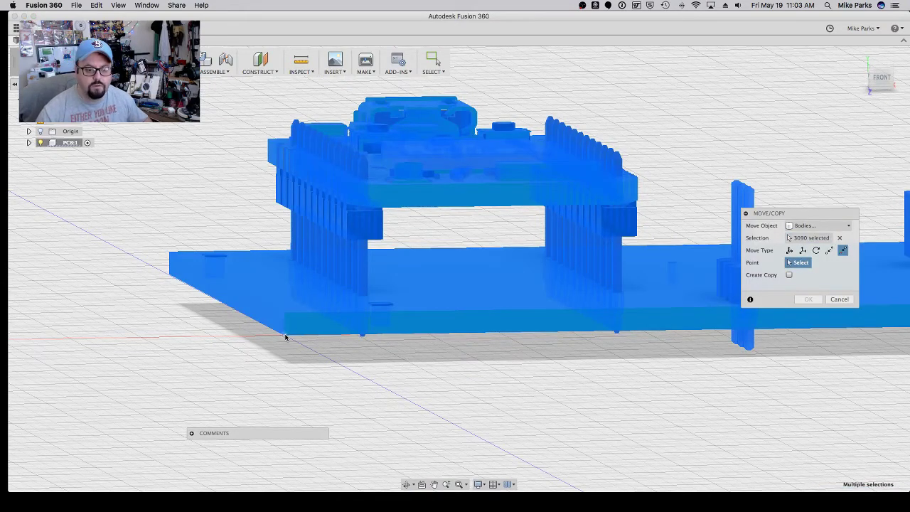
click(285, 337)
click(814, 301)
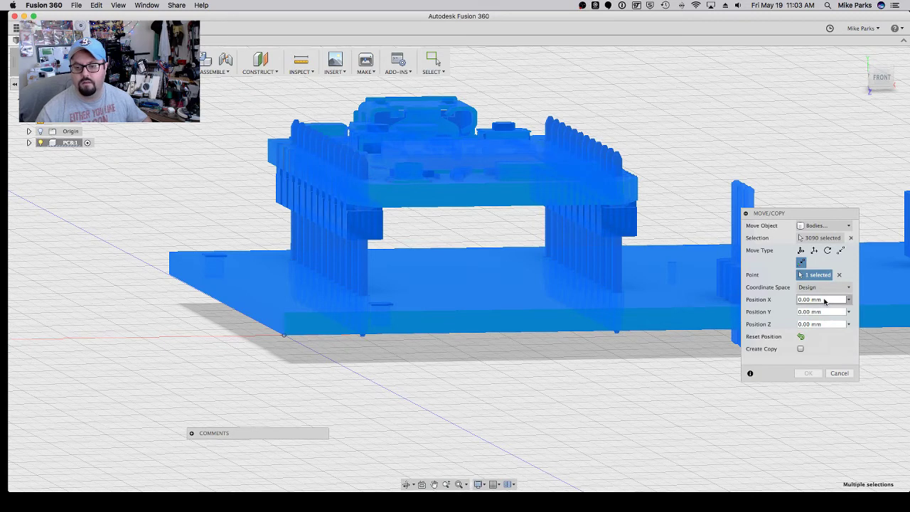
text(2.2)
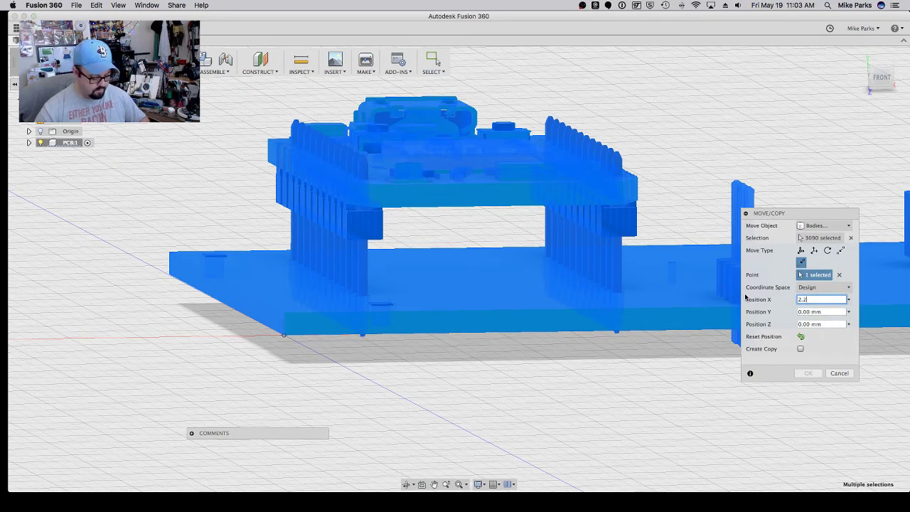
text(5)
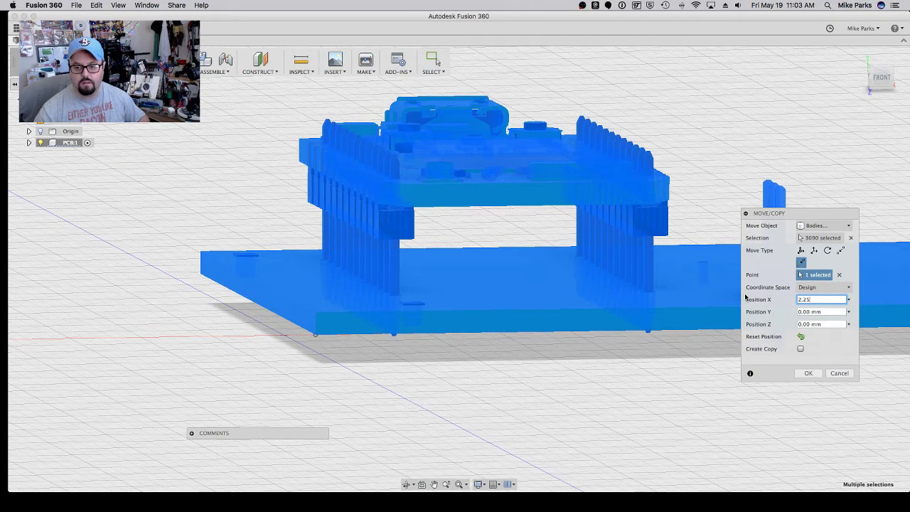
key(Tab)
text(2)
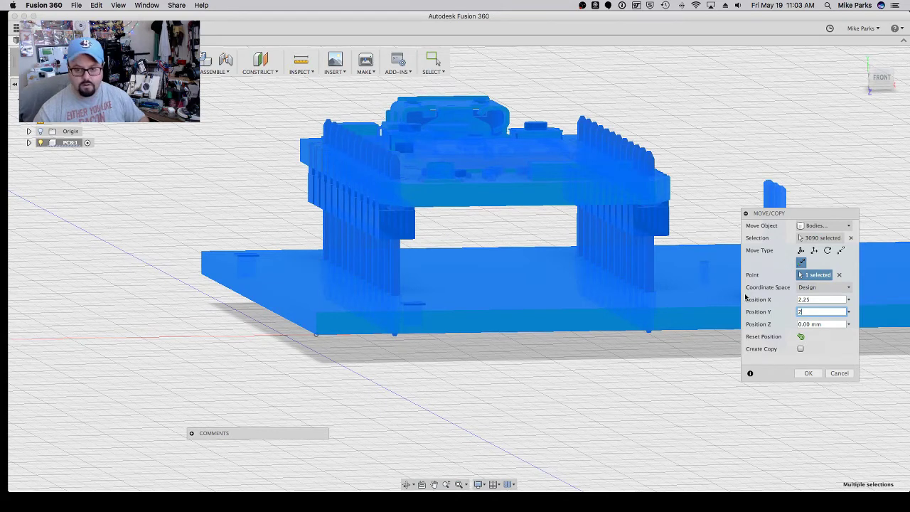
text(.25)
key(Tab)
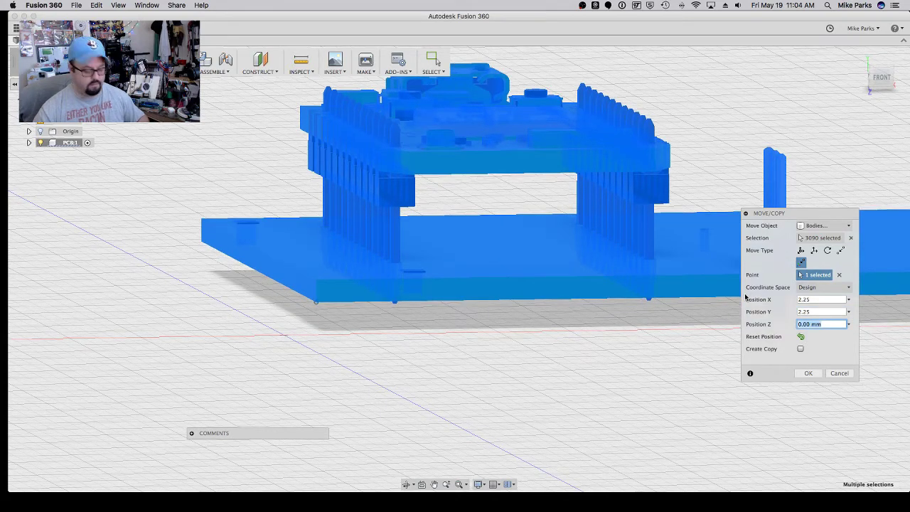
text(3)
key(Tab)
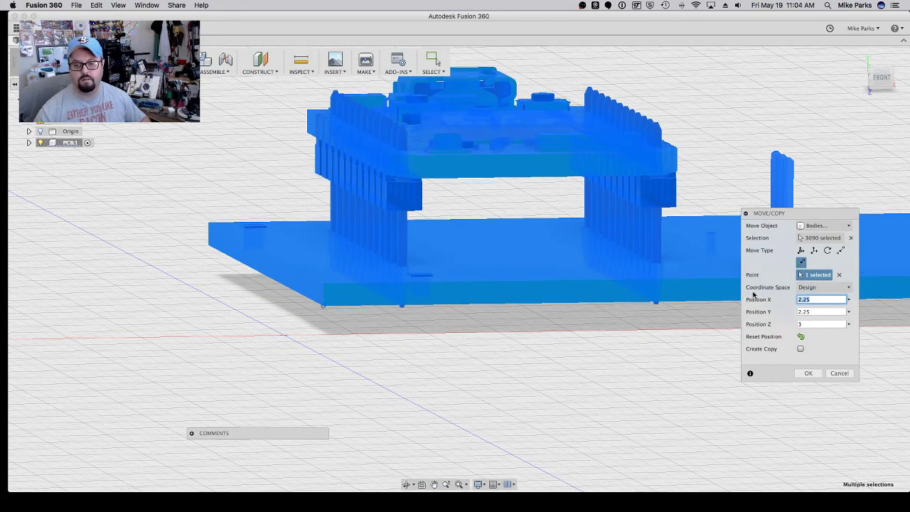
click(805, 373)
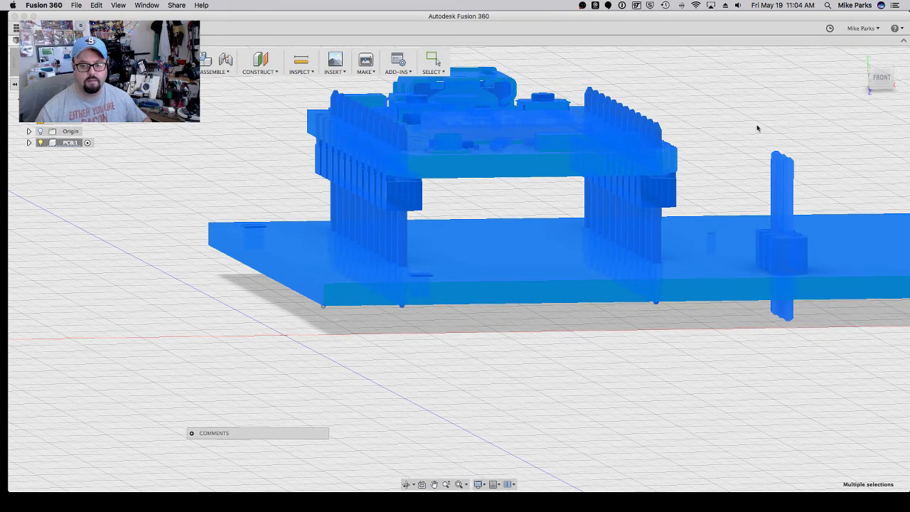
- From the TOP view, window-select the entire PCB and open Move/Copy with M
click(879, 77)
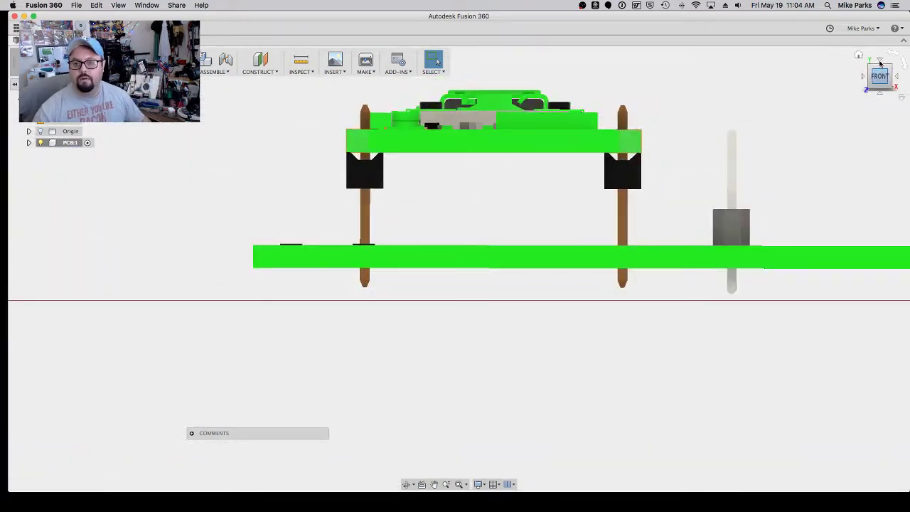
click(881, 69)
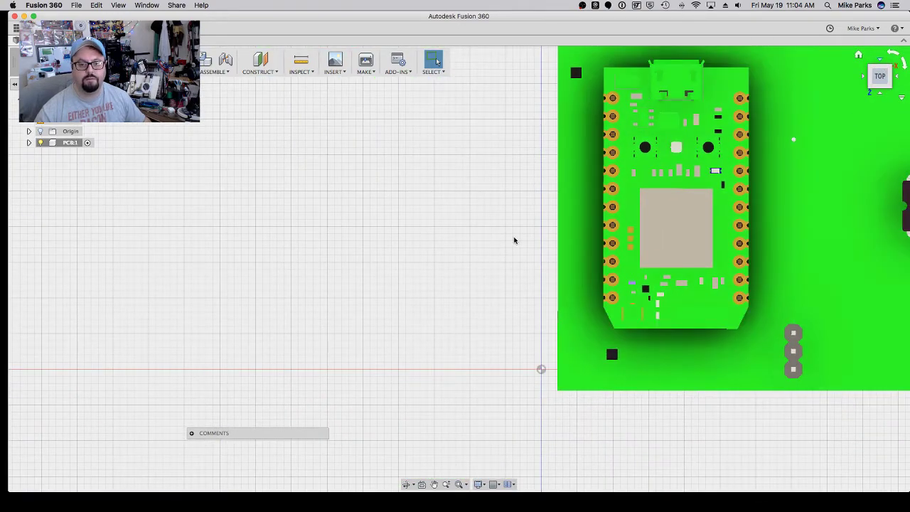
click(434, 484)
drag(523, 402, 339, 447)
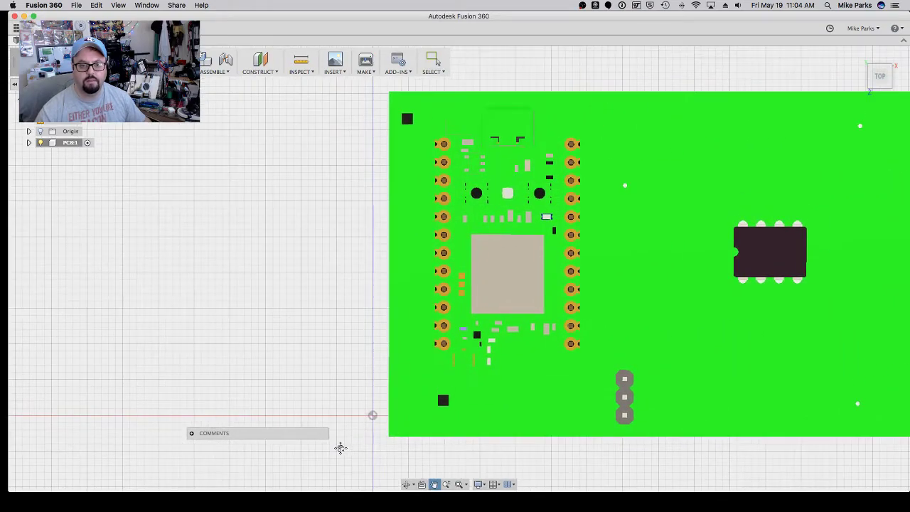
scroll(365, 438, down, 3)
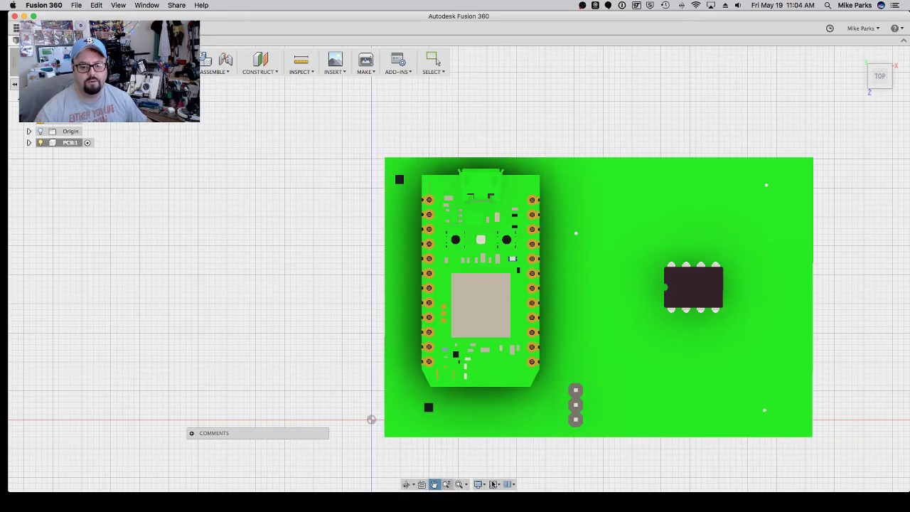
key(Escape)
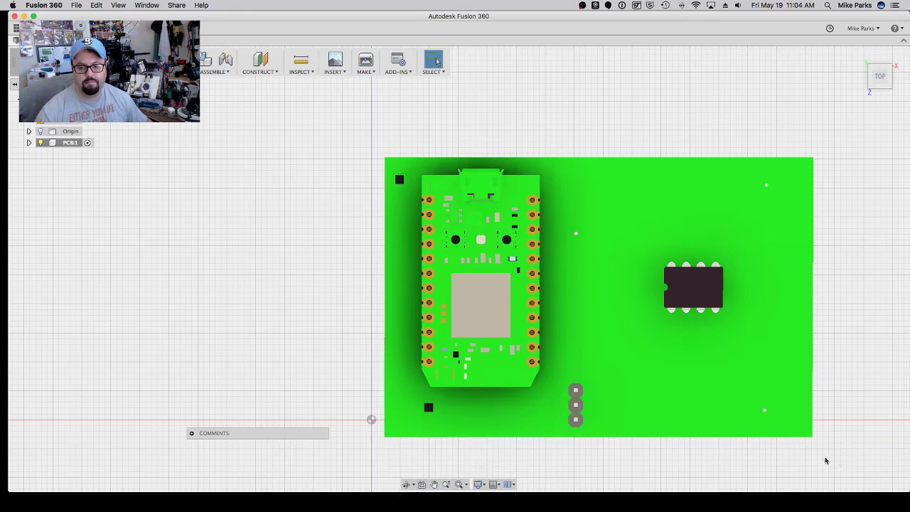
drag(840, 460, 350, 127)
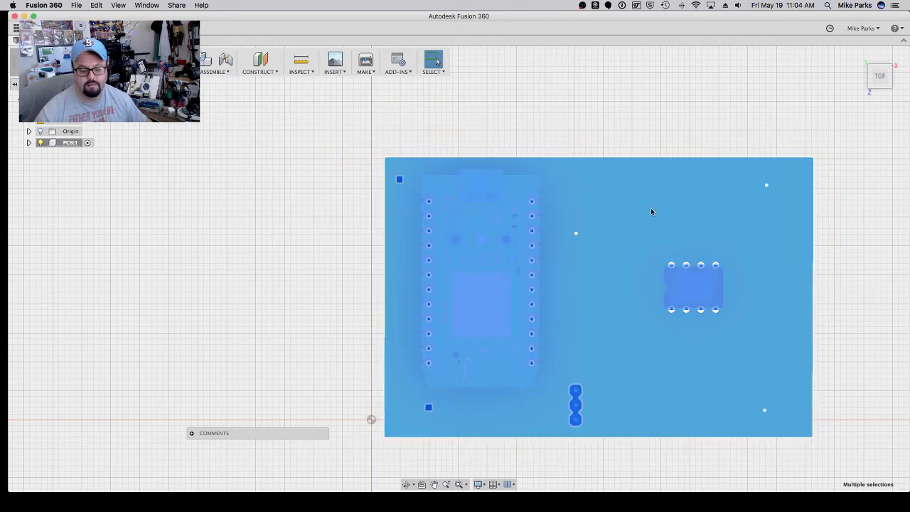
key(m)
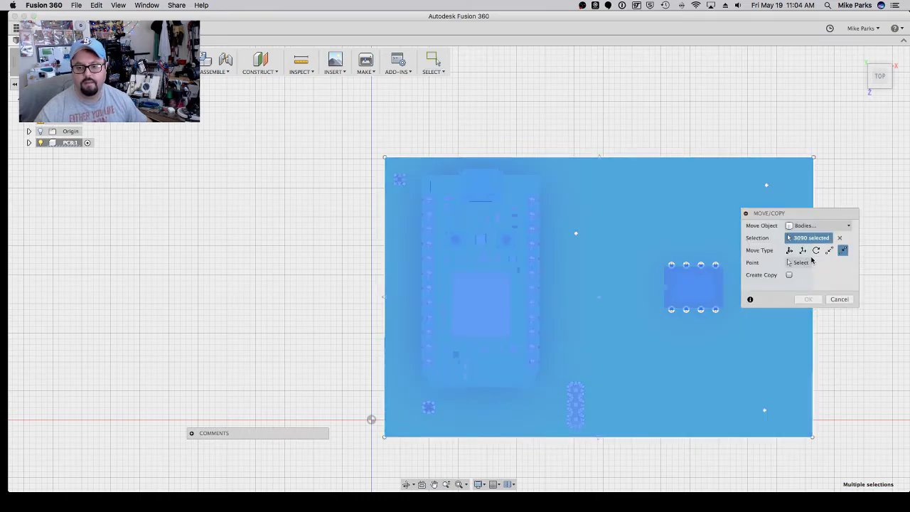
- Translate all board bodies -4.5 mm along Y, then orbit to check it in 3D
click(803, 251)
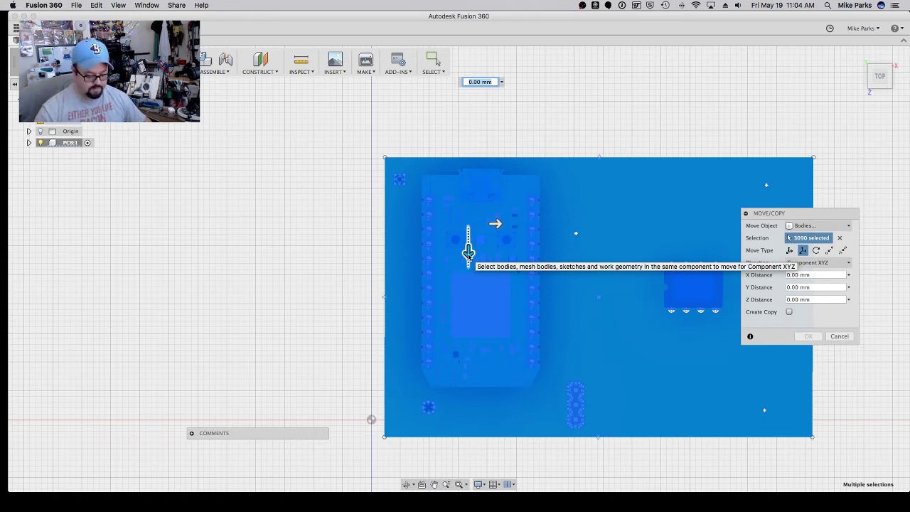
text(-4.5)
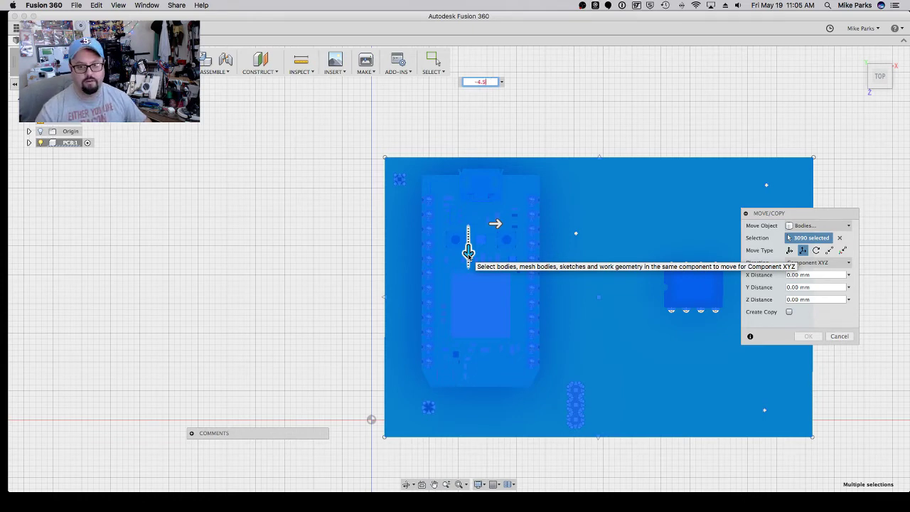
key(Return)
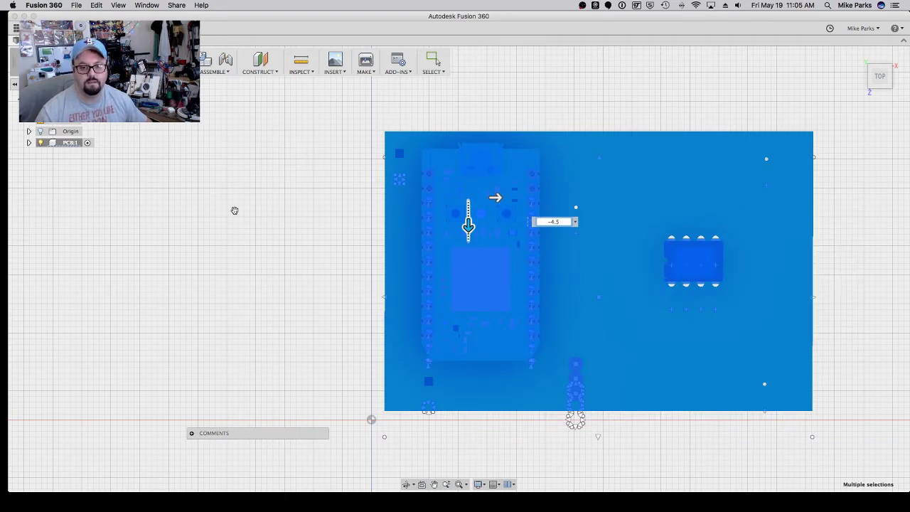
key(Return)
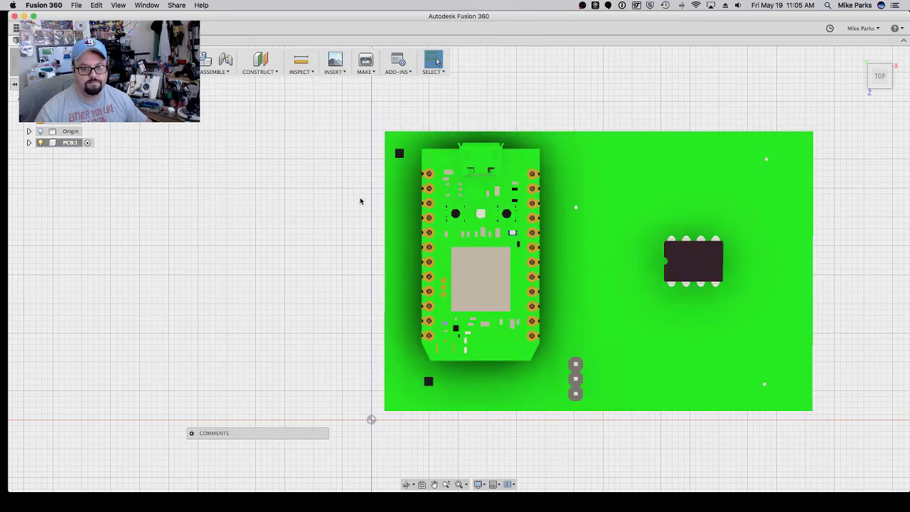
click(407, 486)
drag(436, 451, 427, 425)
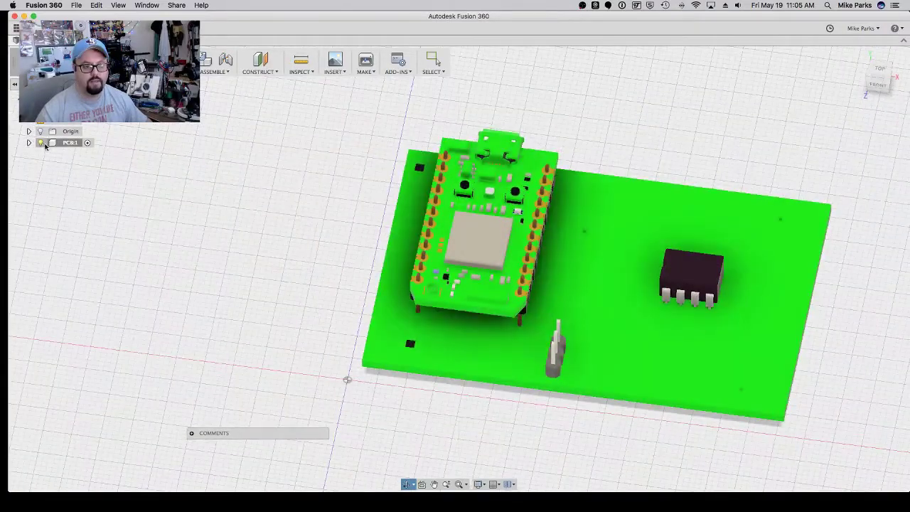
- Briefly hide PCB:1, switch to the TOP view, and show the board again
key(v)
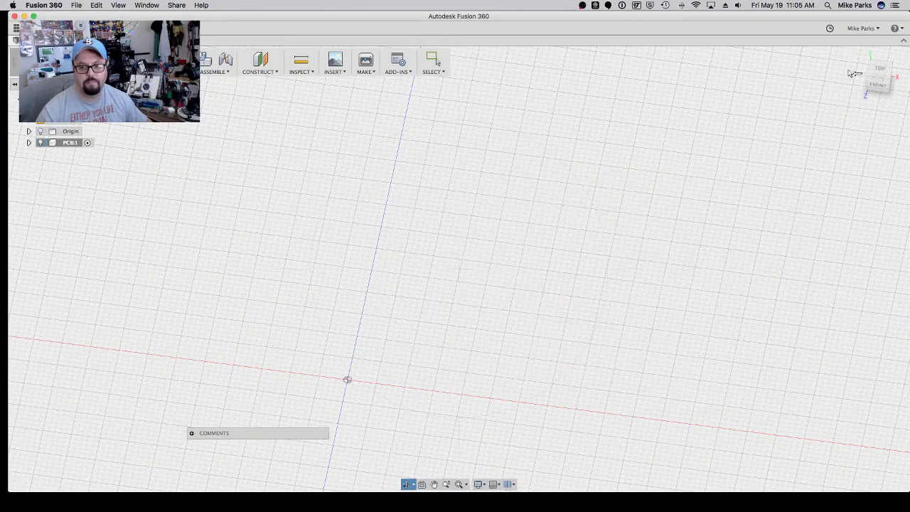
click(879, 70)
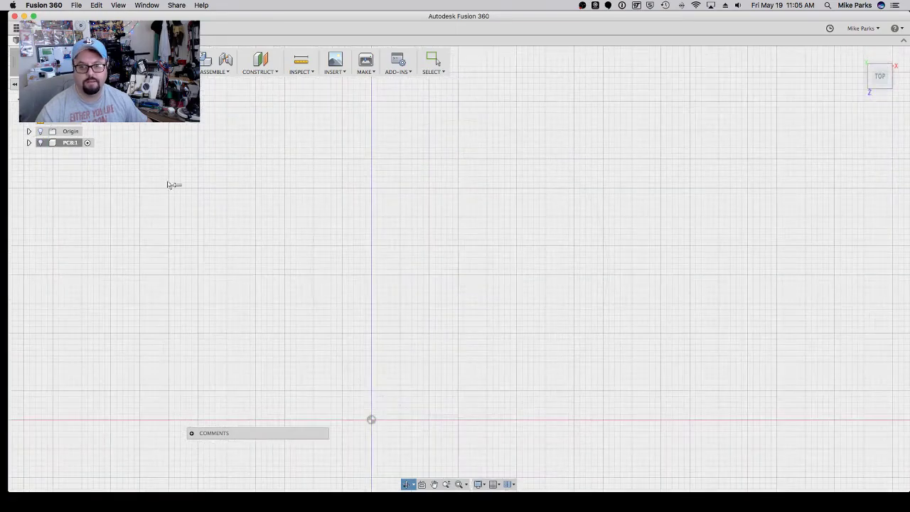
click(40, 143)
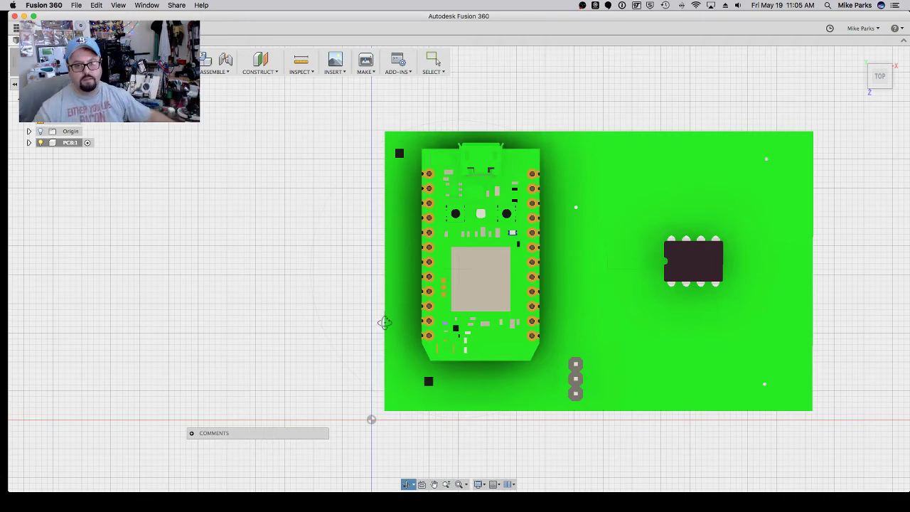
key(Escape)
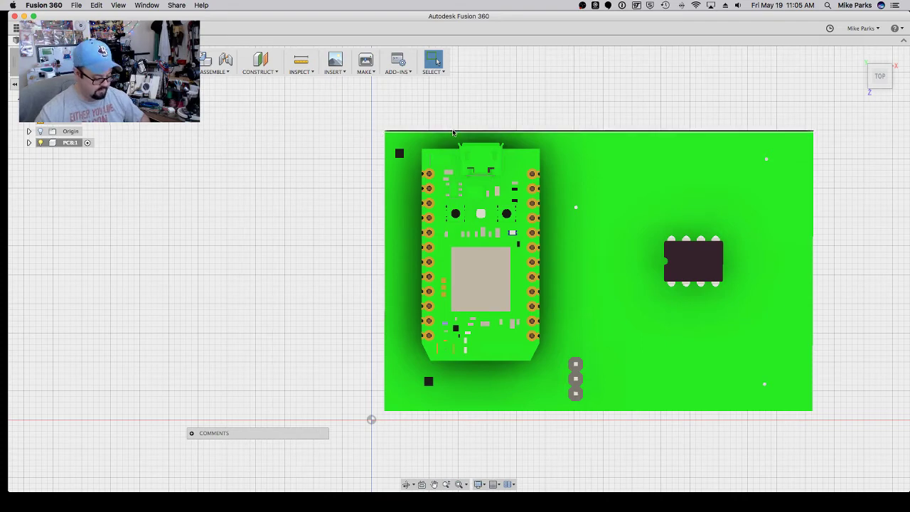
key(i)
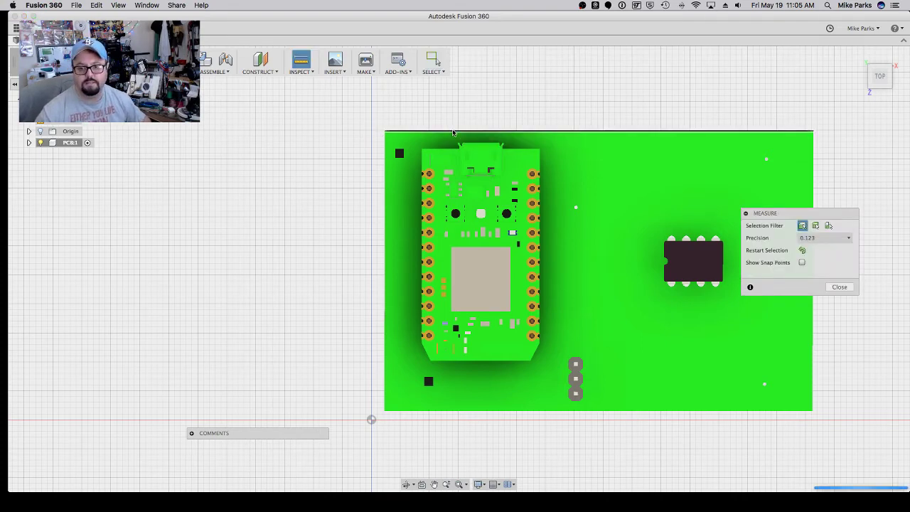
click(633, 136)
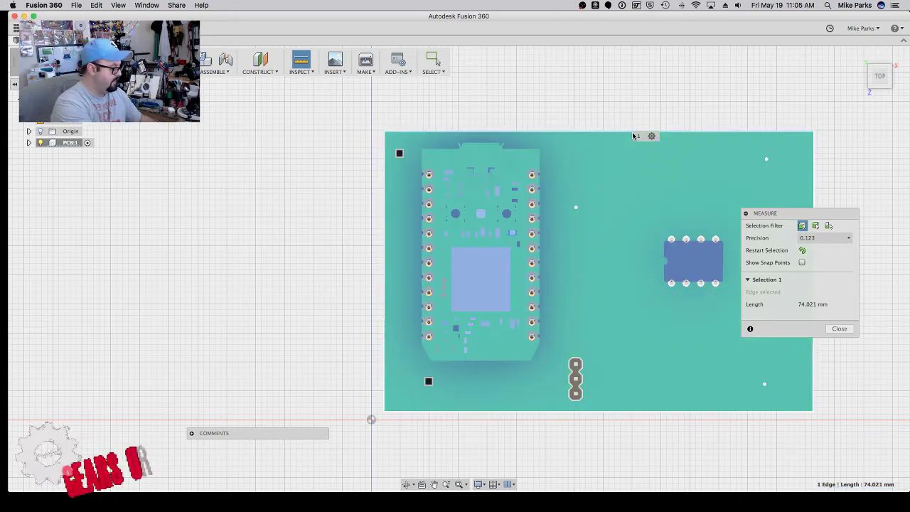
click(633, 135)
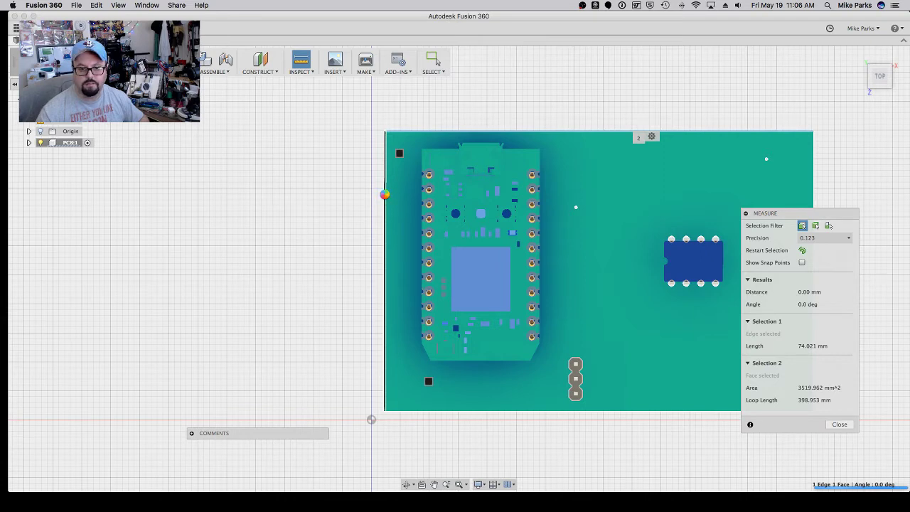
key(Escape)
key(Escape)
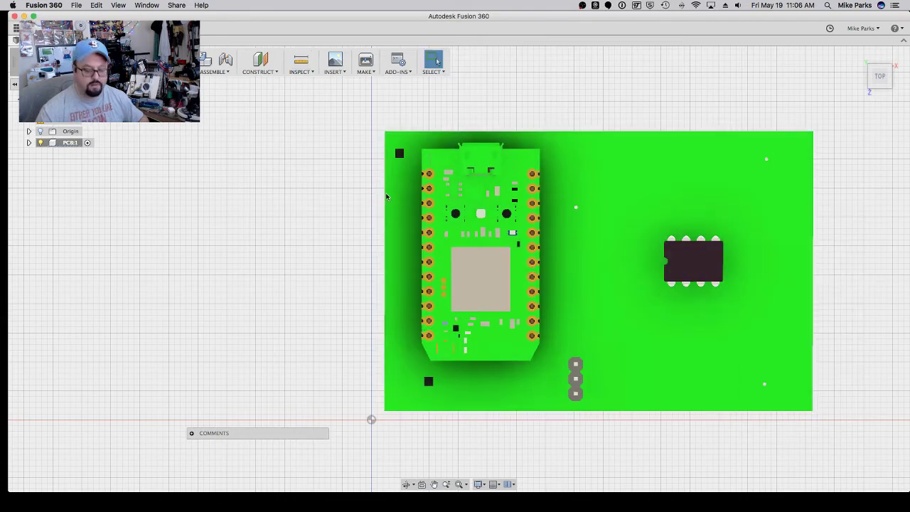
key(i)
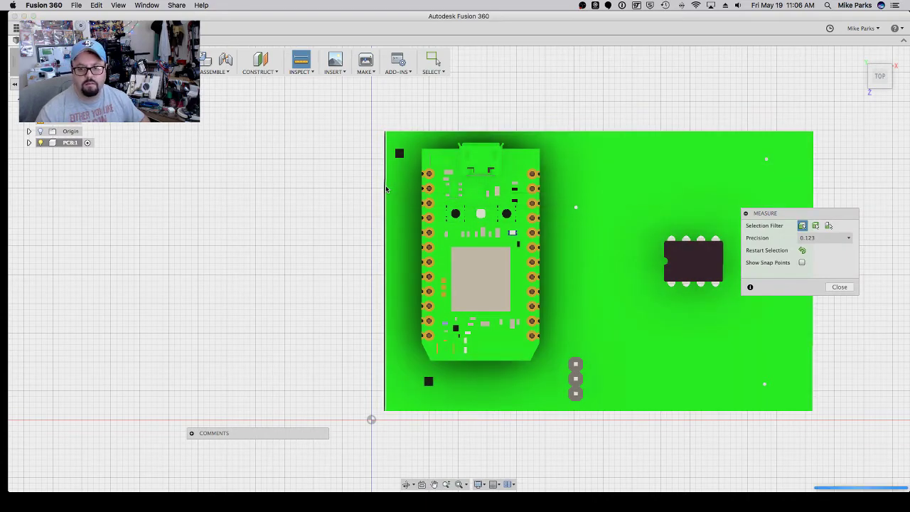
click(387, 189)
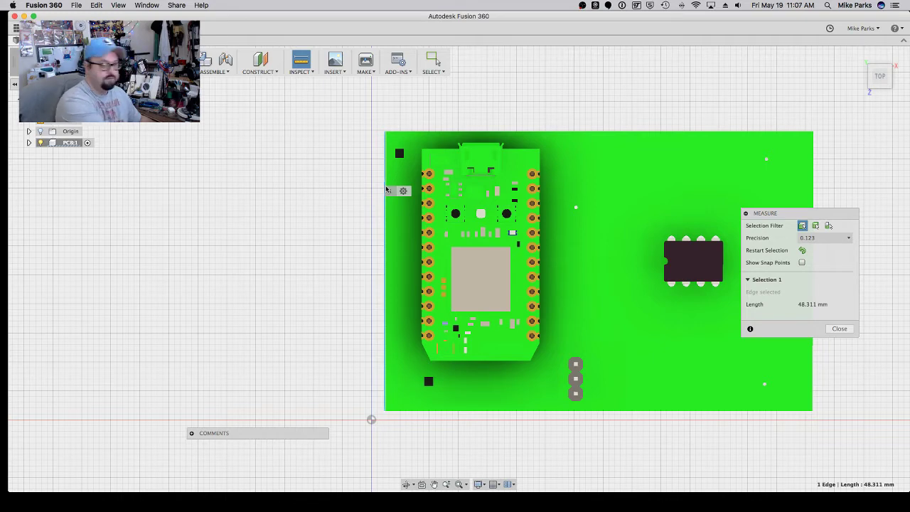
click(845, 329)
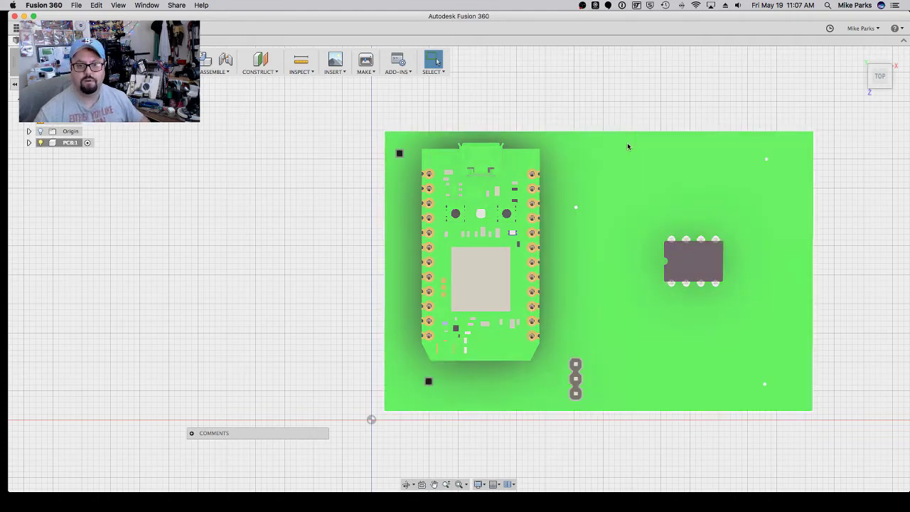
- Hide PCB:1 and start a new sketch on the XY origin plane
click(41, 143)
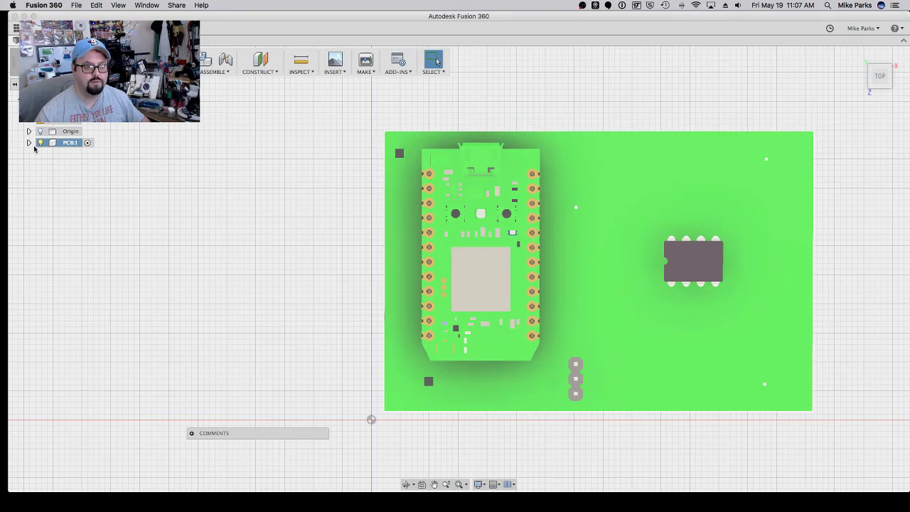
click(39, 143)
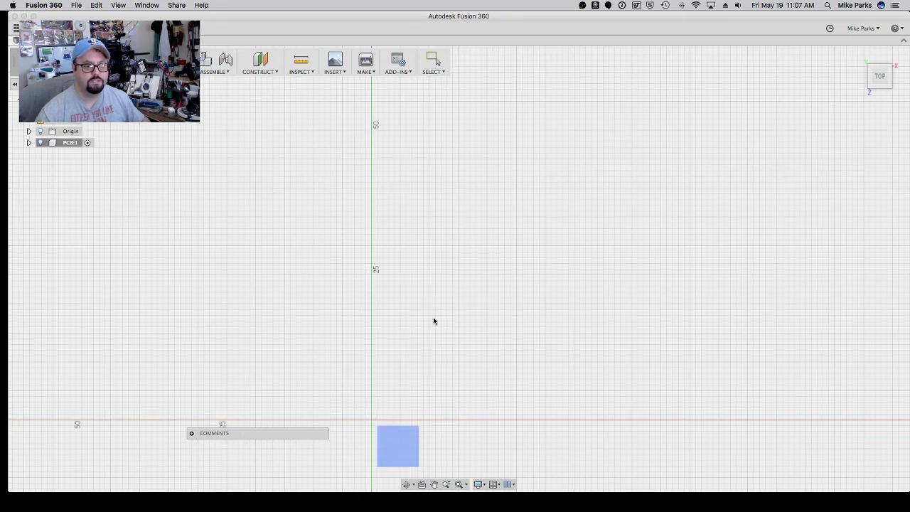
click(400, 452)
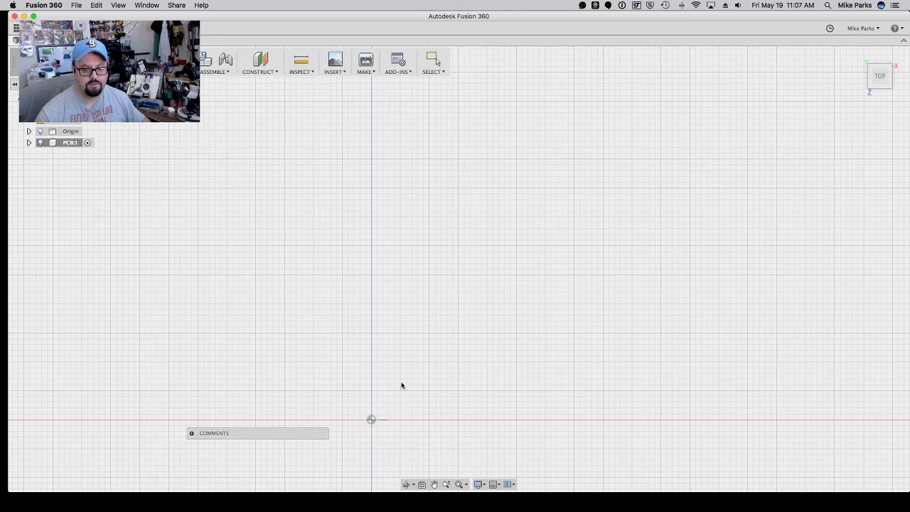
scroll(377, 420, up, 5)
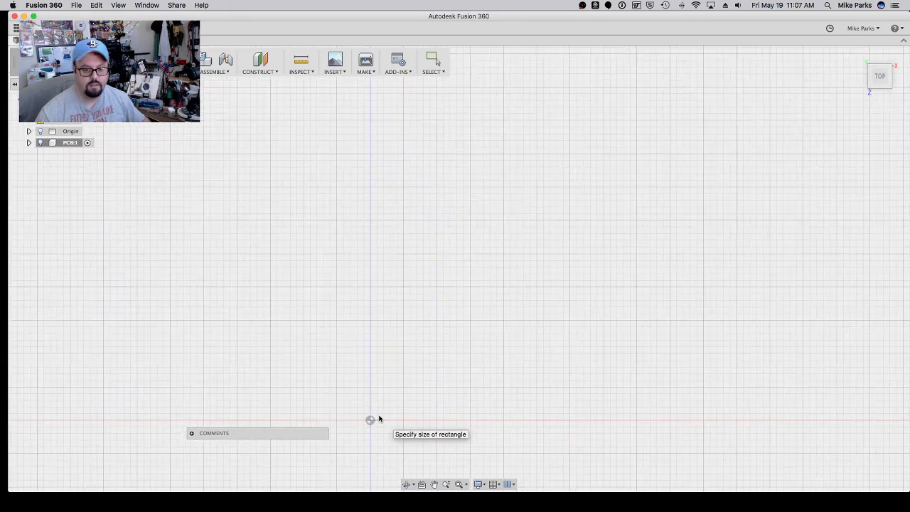
scroll(370, 420, up, 1)
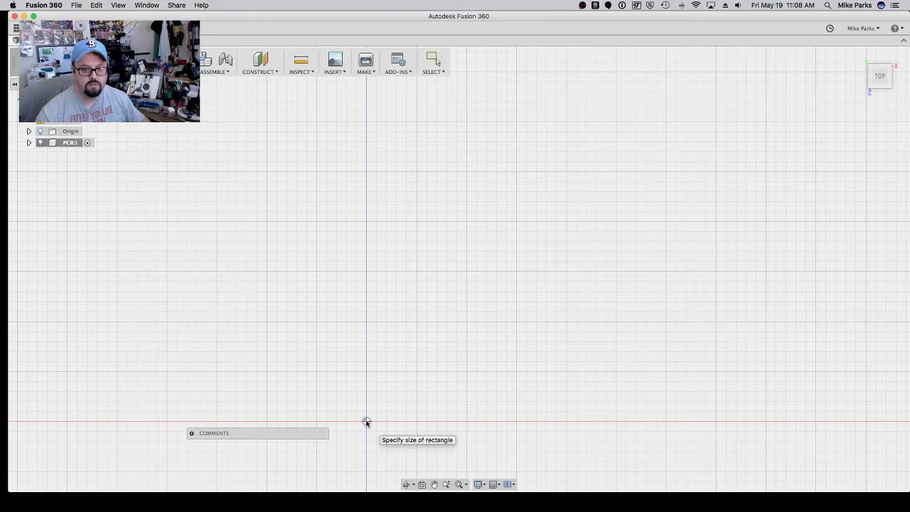
key(Escape)
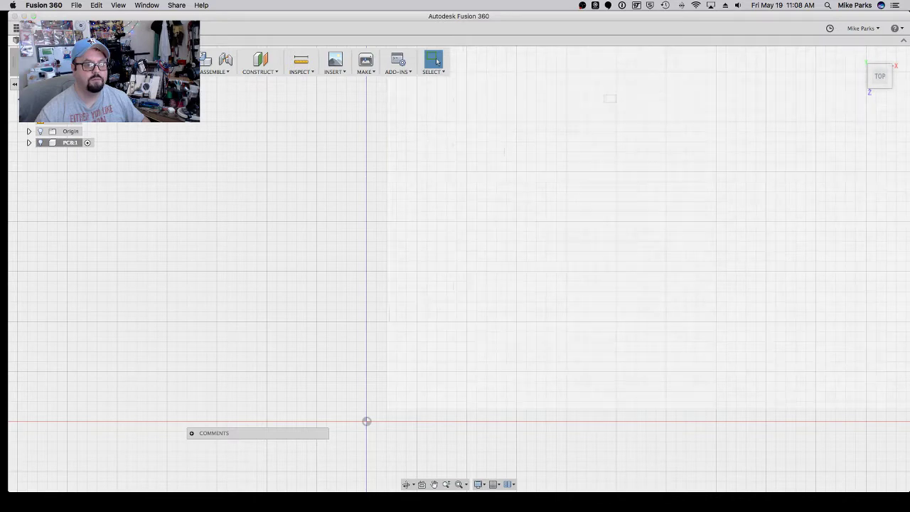
scroll(436, 388, up, 3)
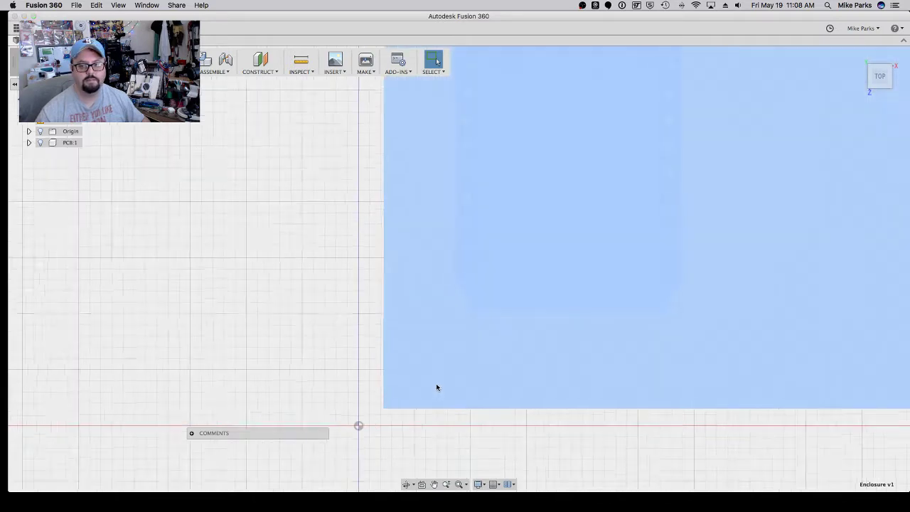
scroll(436, 388, down, 5)
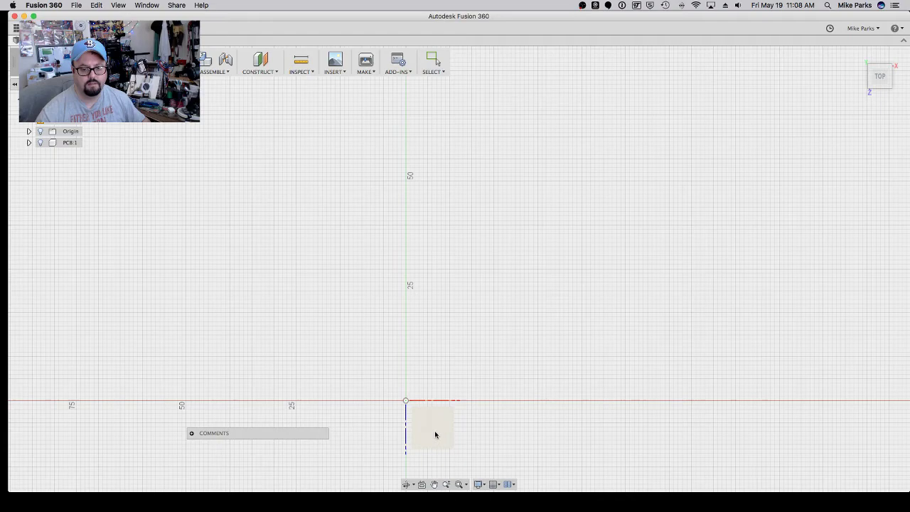
click(435, 434)
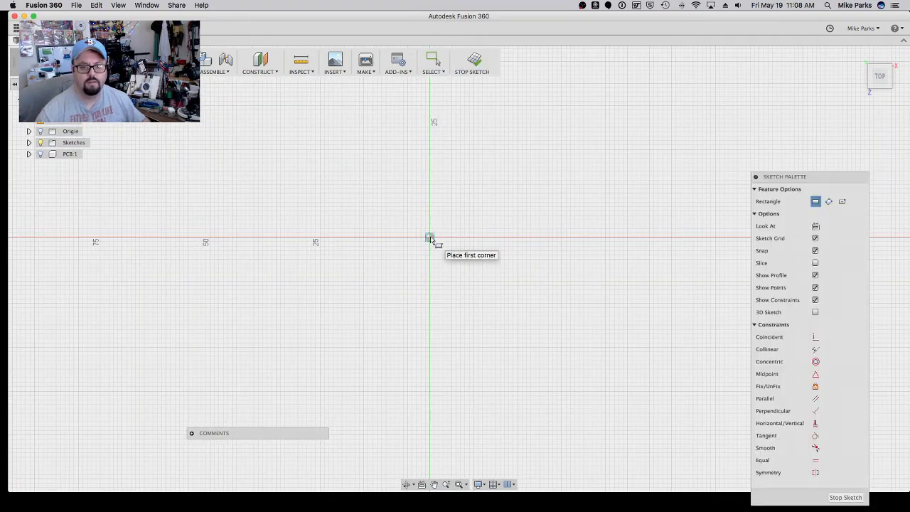
- Draw a rectangle from the origin and dimension its top edge to 78.6 mm
click(430, 237)
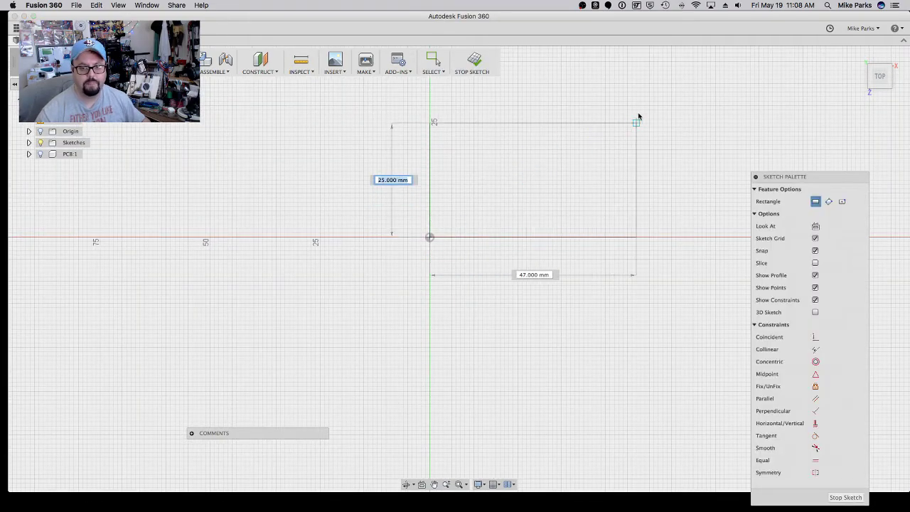
click(637, 114)
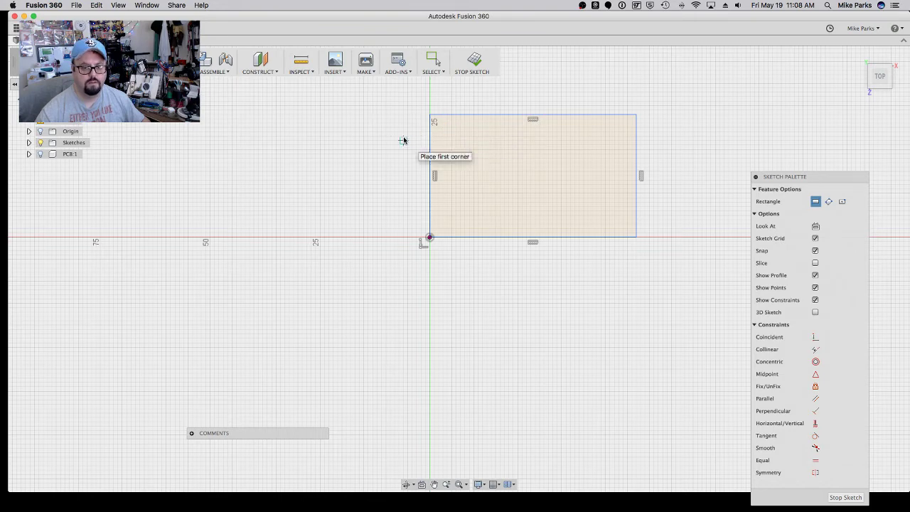
key(Escape)
click(523, 115)
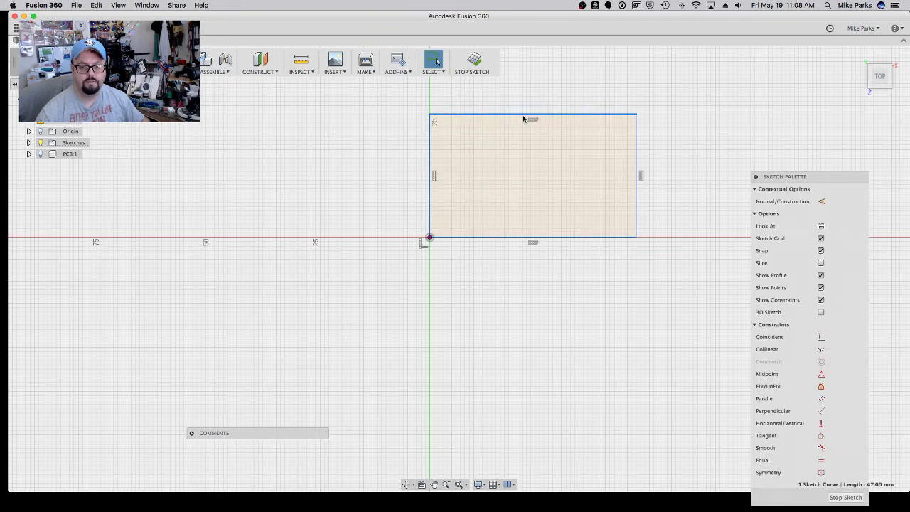
key(d)
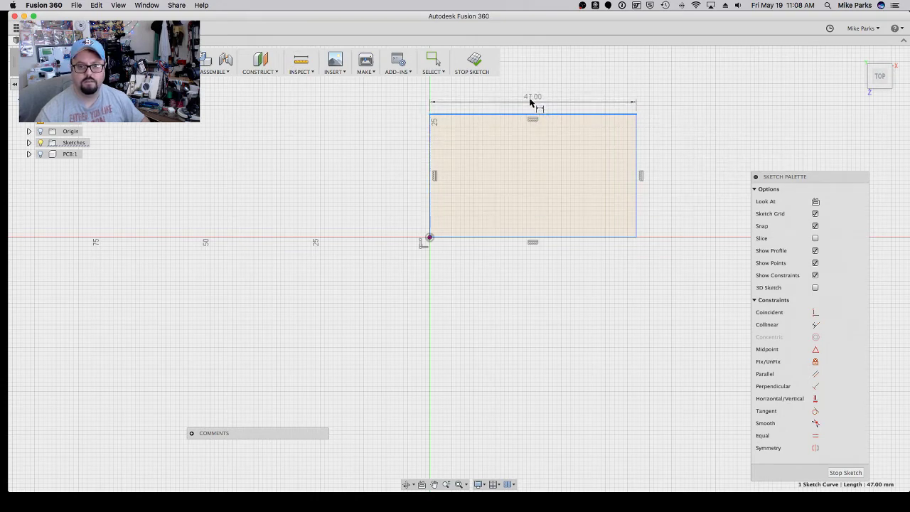
click(530, 103)
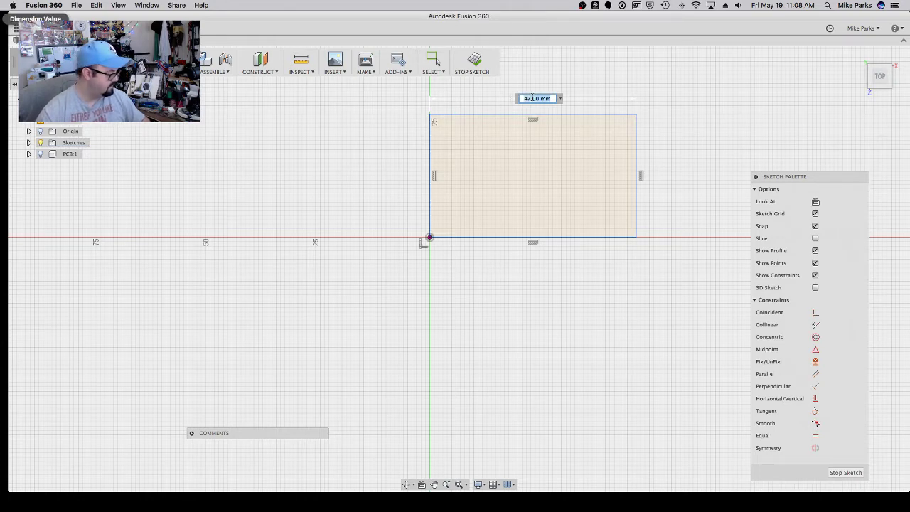
text(78.)
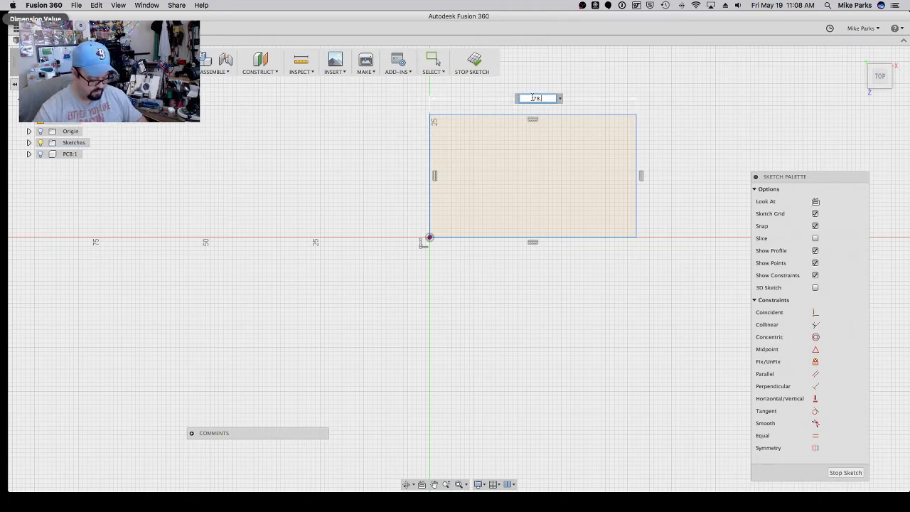
text(6)
key(Return)
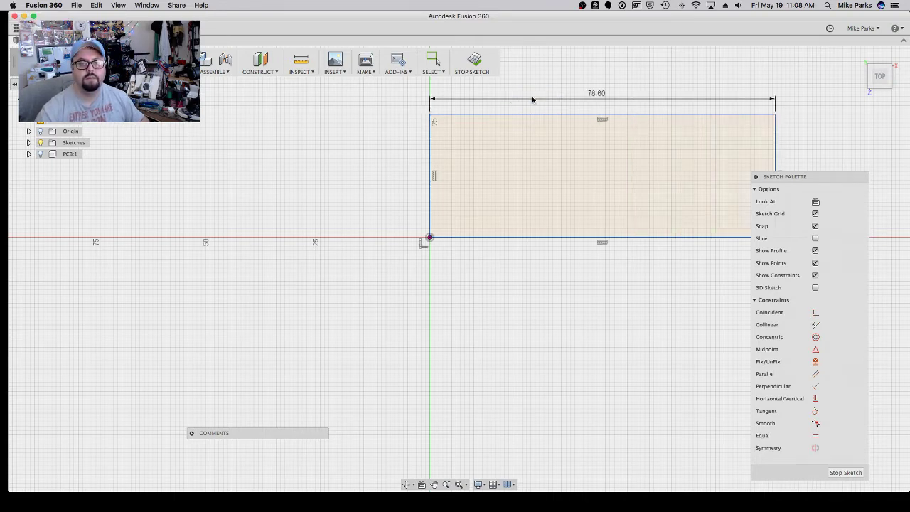
- Dimension the left edge to 52.9 mm, fit the view, and finish the sketch
click(430, 174)
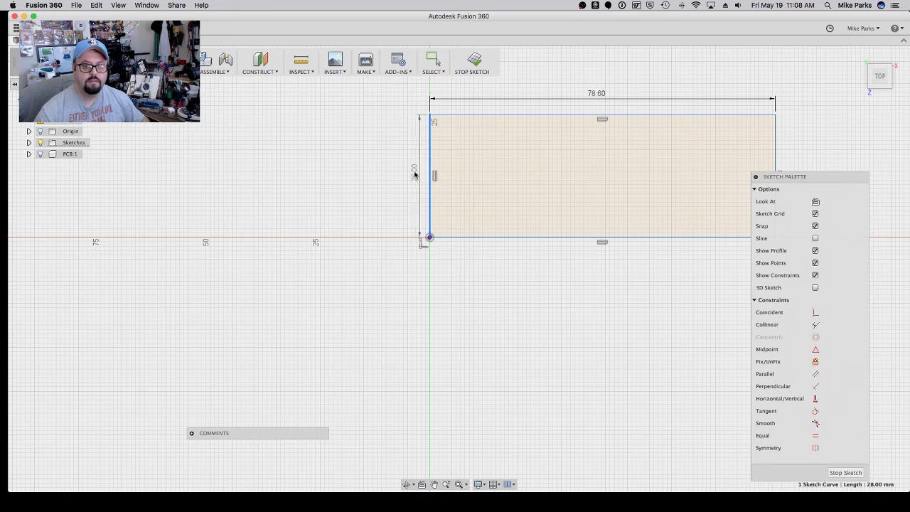
click(410, 173)
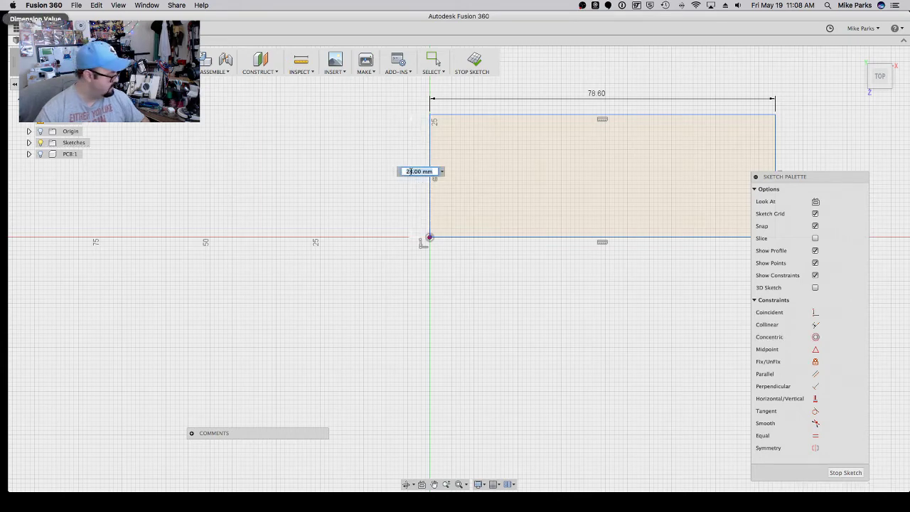
text(52)
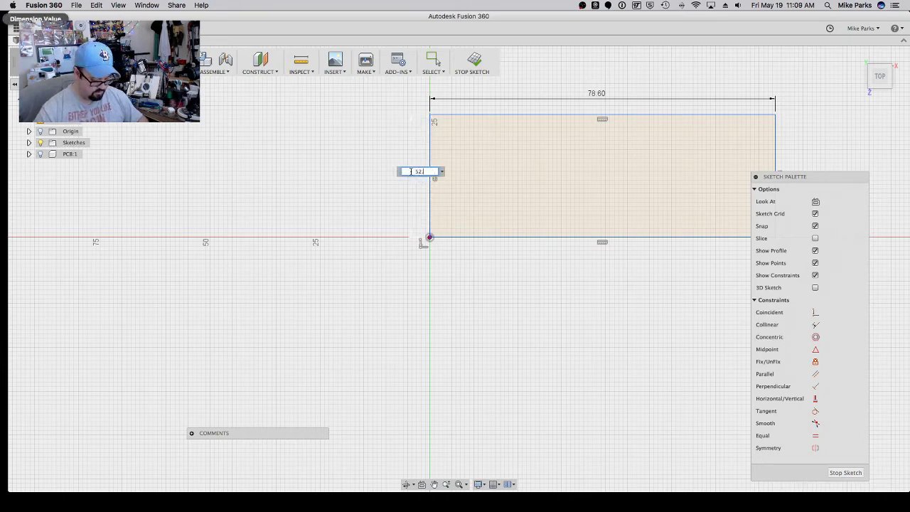
text(.5)
key(Return)
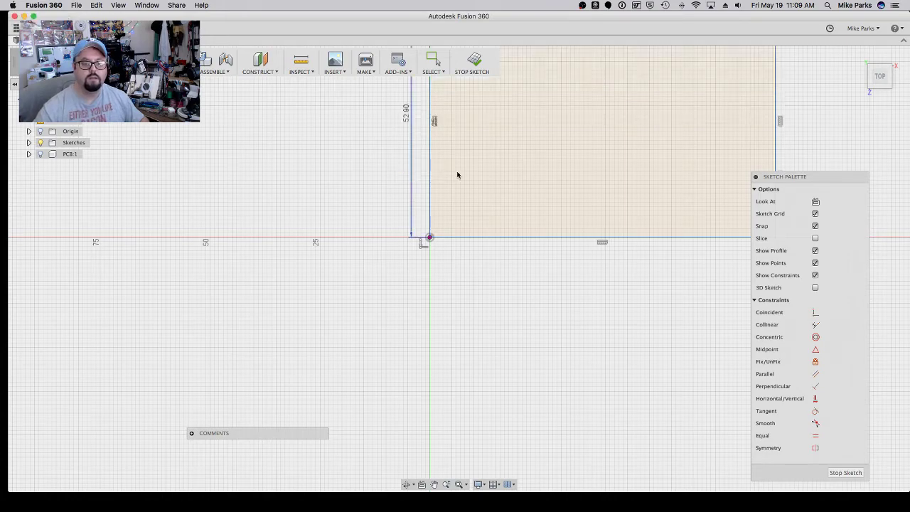
click(458, 484)
scroll(453, 406, down, 5)
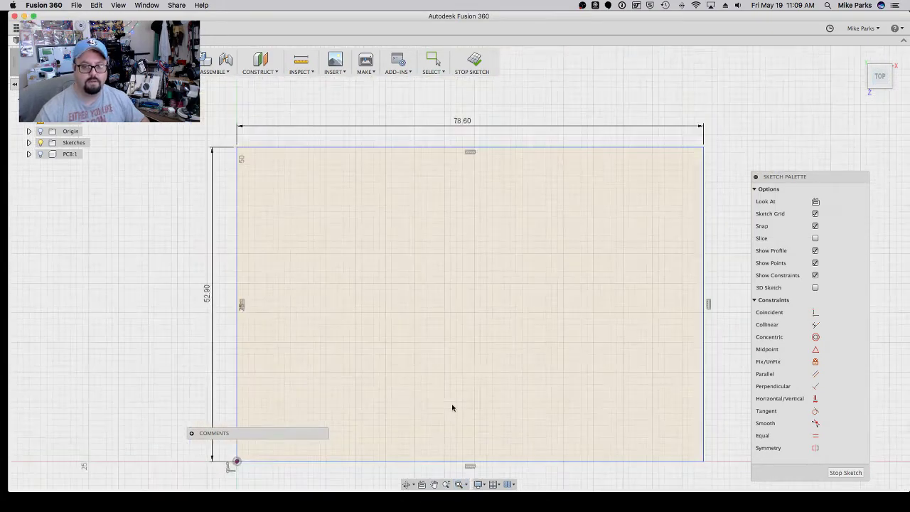
click(845, 472)
- Pan the rectangle into view, unhide PCB:1, and start Inspect > Measure with I
click(434, 485)
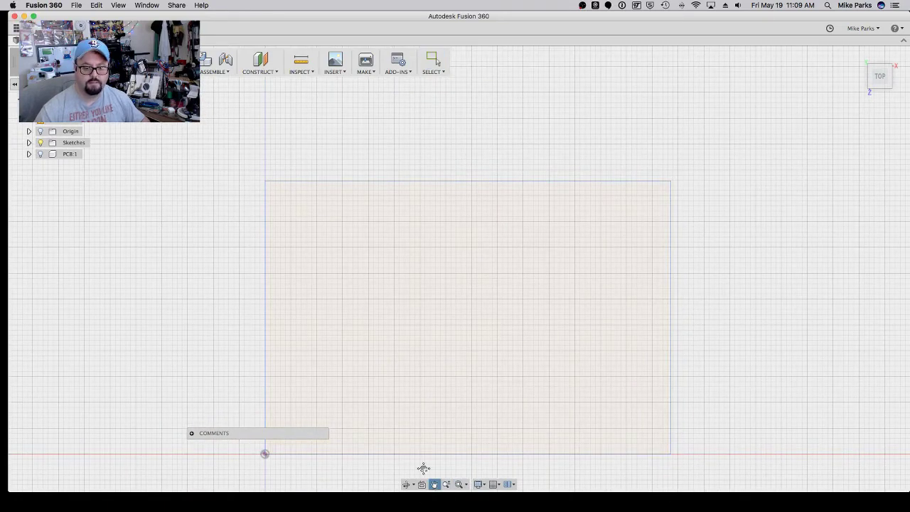
drag(421, 463, 439, 396)
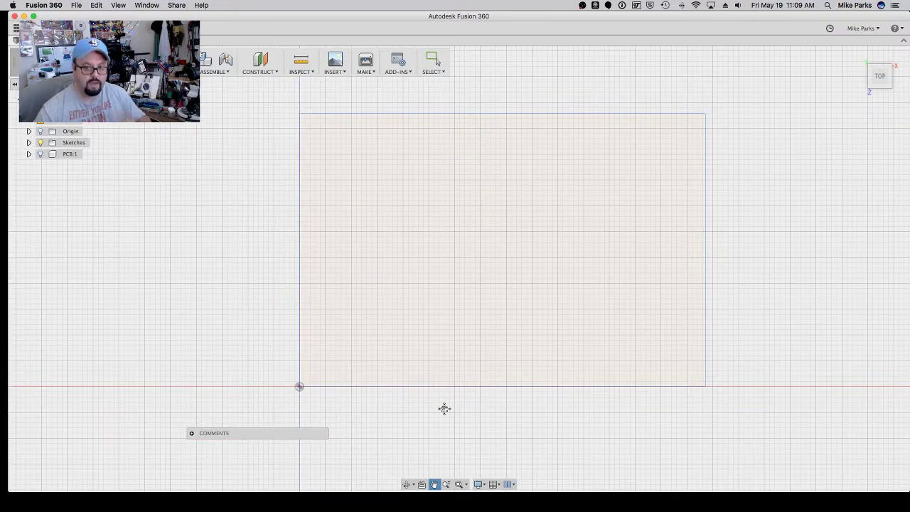
click(40, 154)
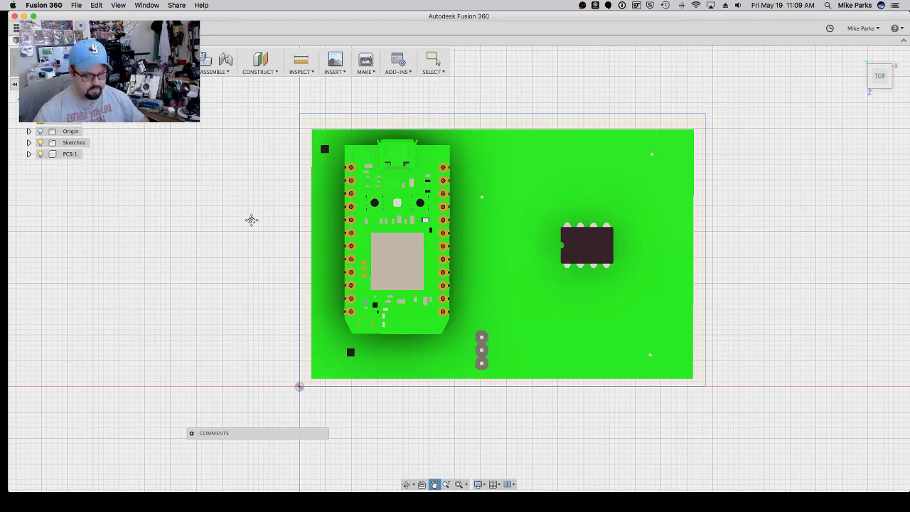
key(i)
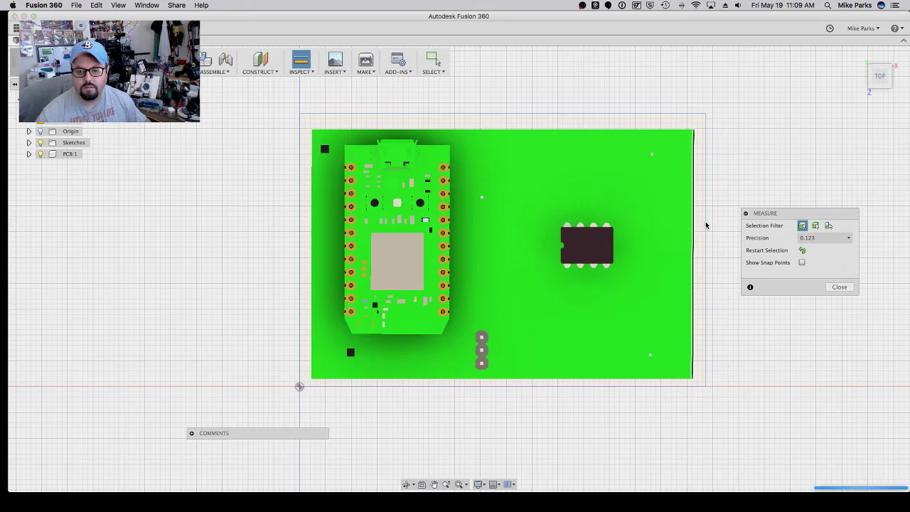
- Measure from the board's right edge to the rectangle's right side
click(706, 226)
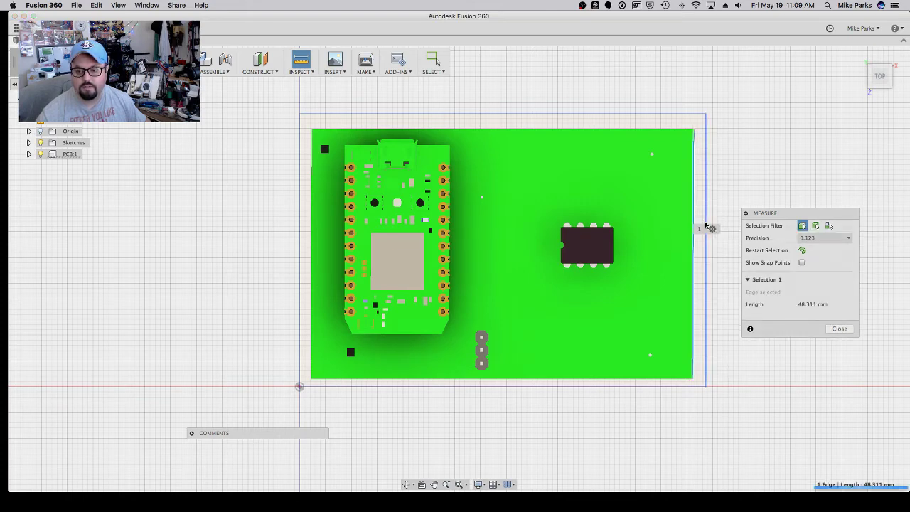
click(706, 226)
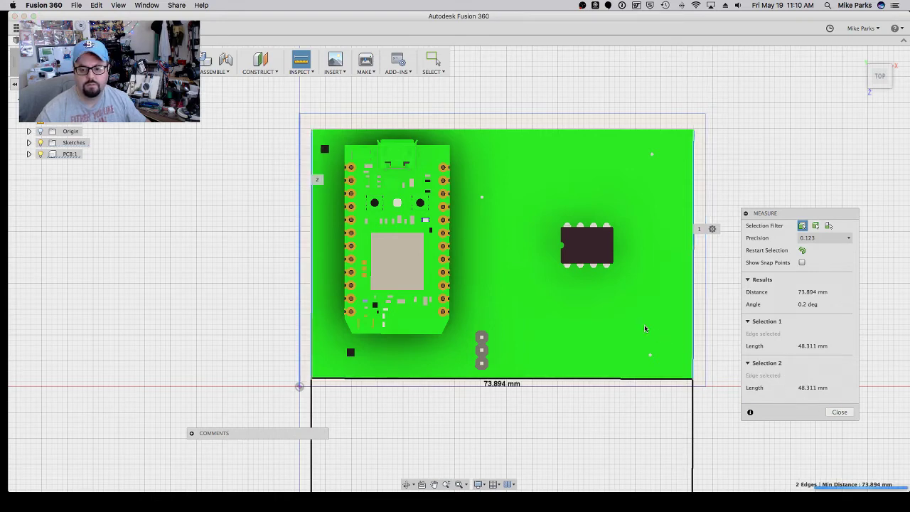
click(839, 412)
- Measure the 4.435 mm gap between the board's left edge and the rectangle's left side
key(i)
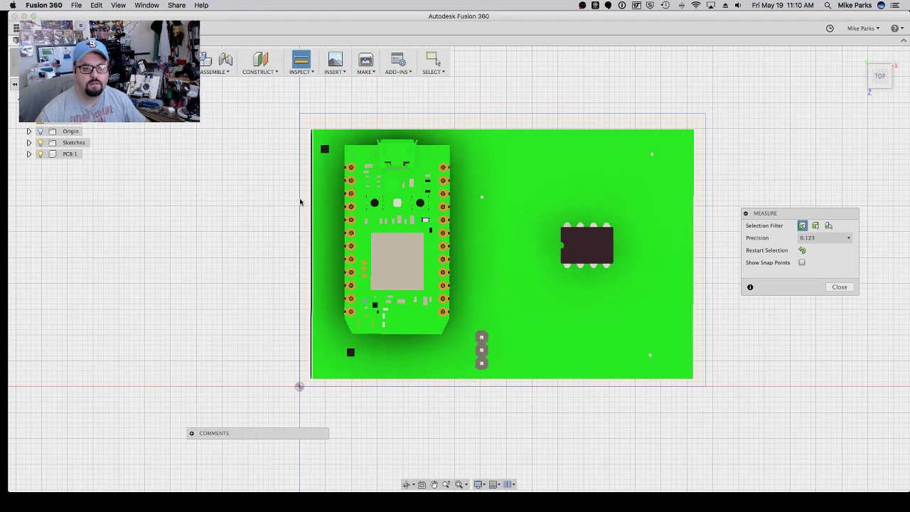
click(300, 203)
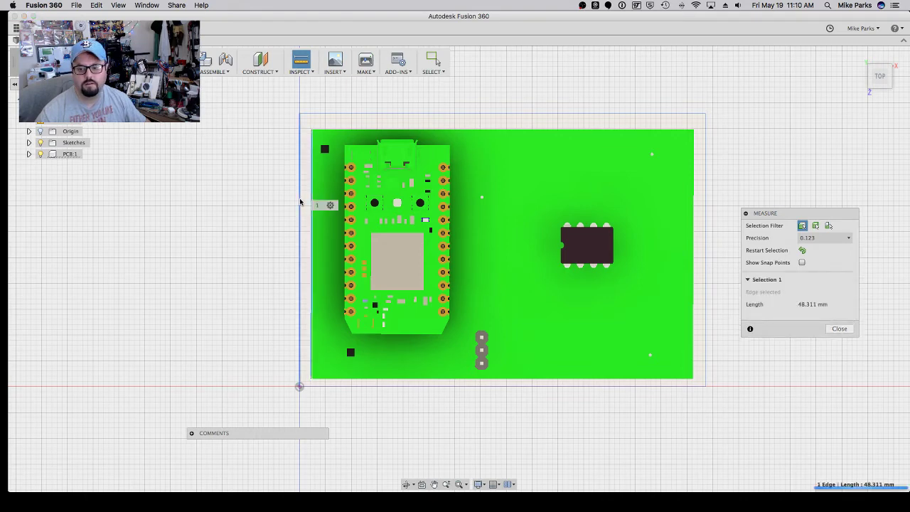
click(300, 203)
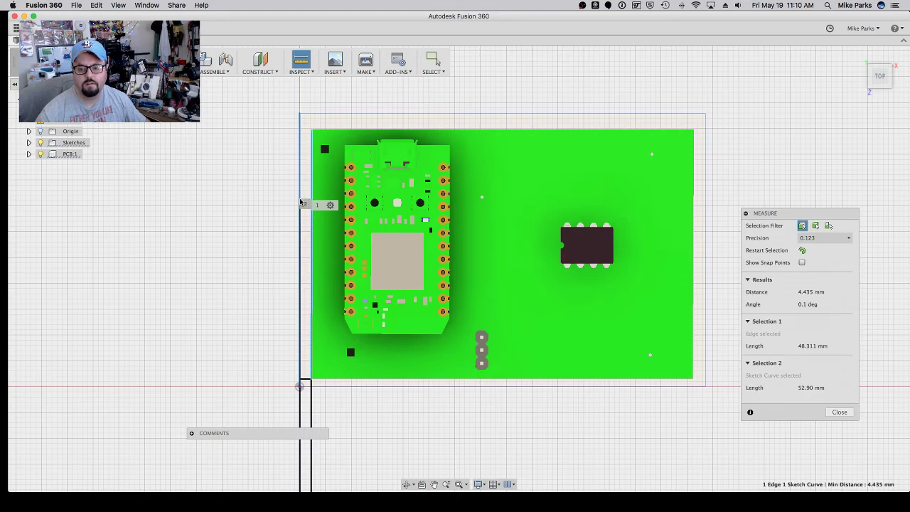
click(406, 485)
mouse_move(392, 445)
mouse_down()
mouse_move(394, 378)
mouse_move(408, 380)
mouse_move(384, 379)
mouse_move(392, 383)
mouse_up()
- Close the Measure dialog and look straight down from the TOP view
shift+middle_drag(391, 382, 386, 386)
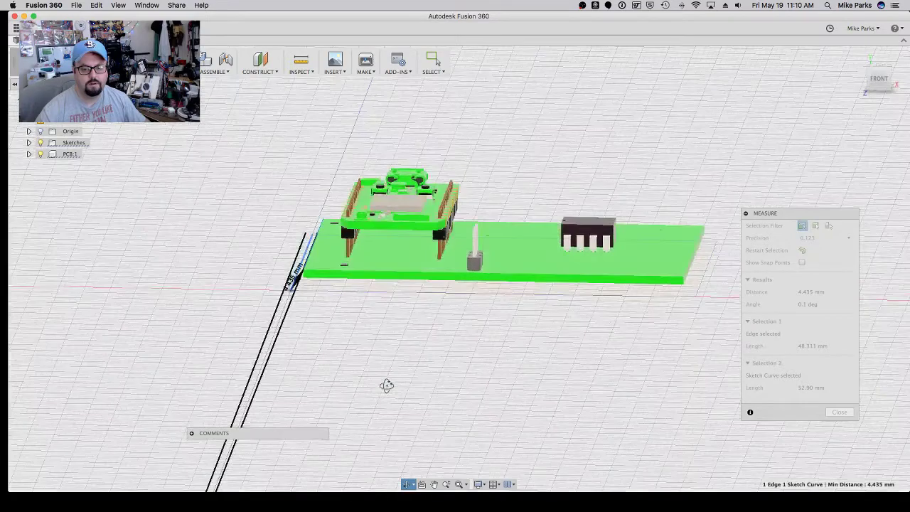
key(Escape)
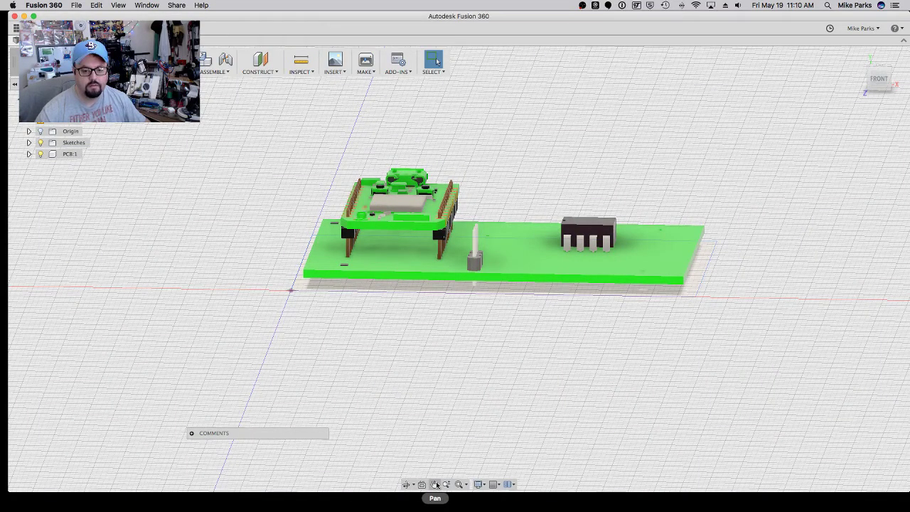
click(880, 68)
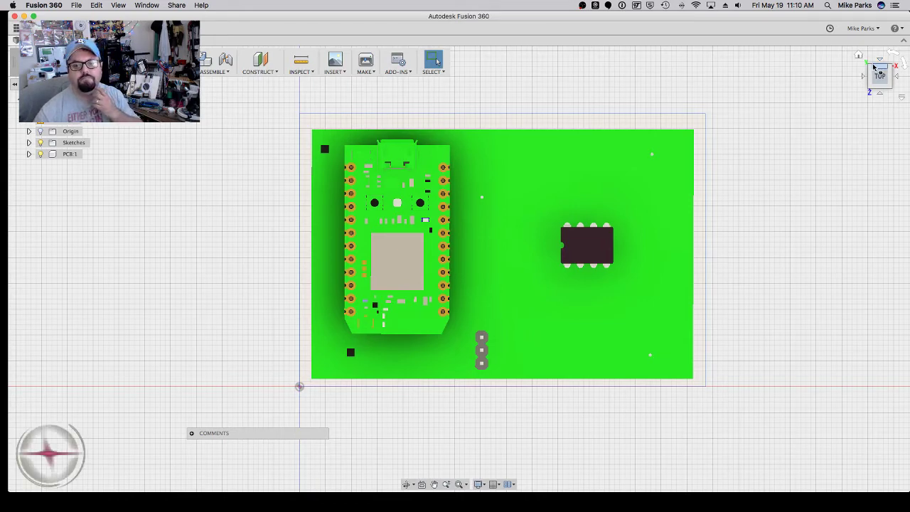
- Select PCB:1 and view it from the FRONT, the Photon module raised above the board
click(42, 157)
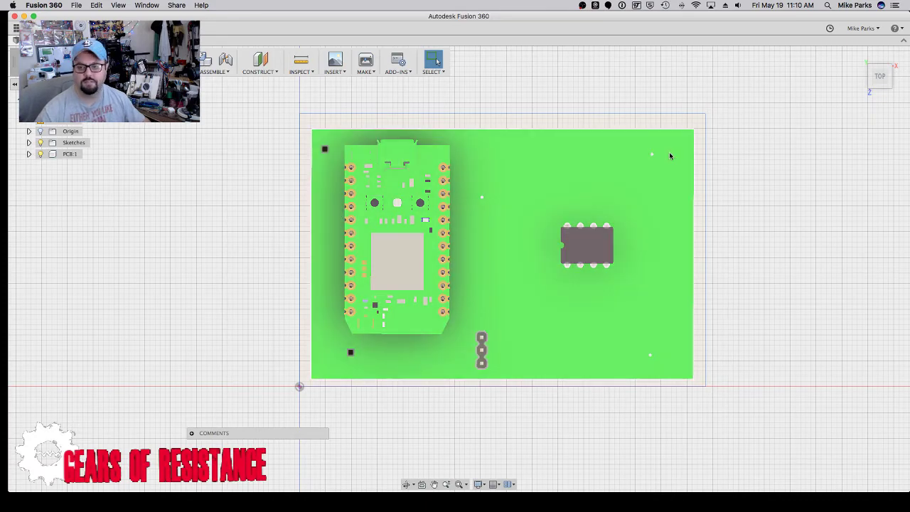
click(878, 95)
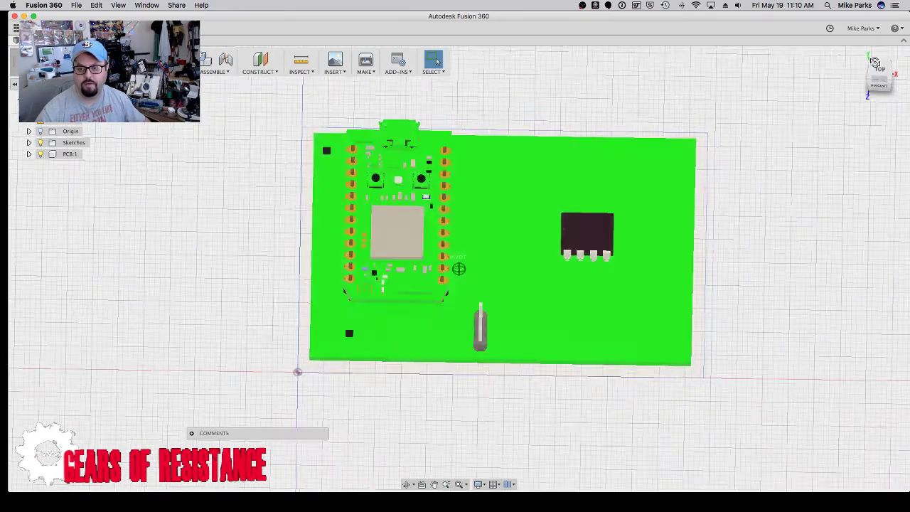
click(880, 86)
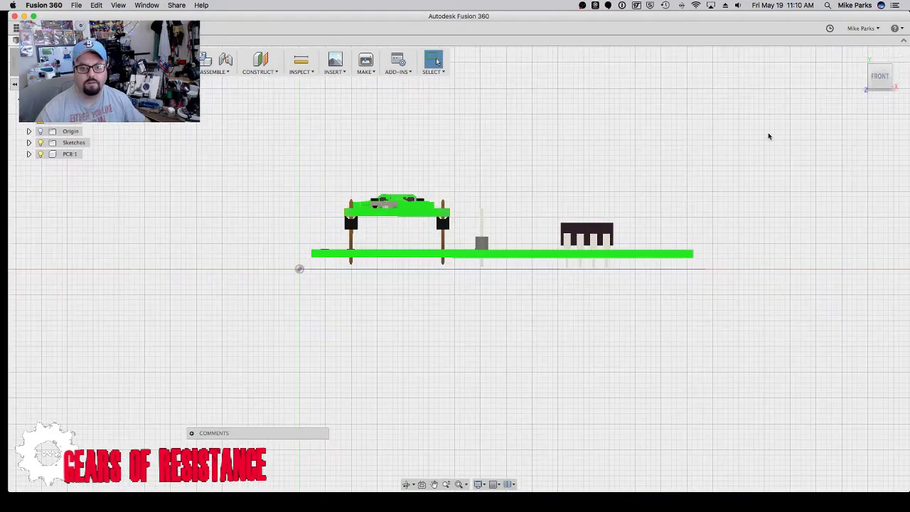
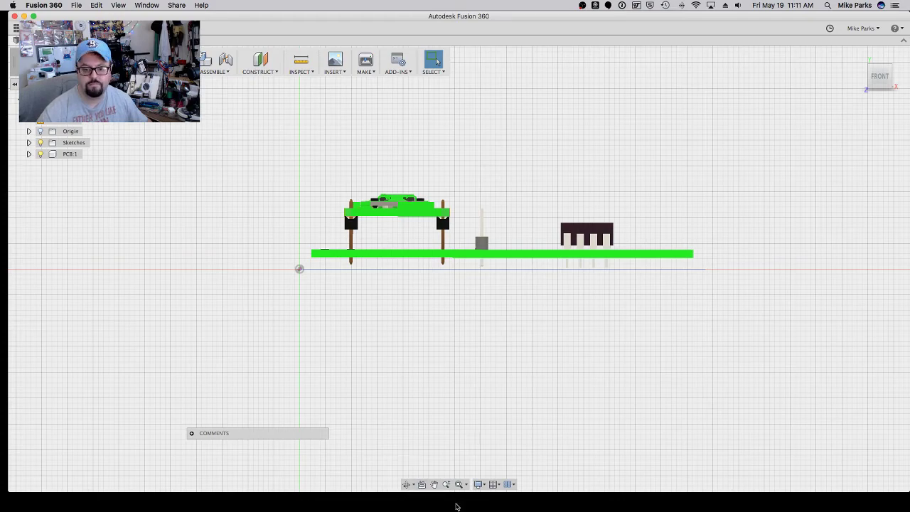
- Switch to a top view and hide PCB:1 so only the board-outline sketch remains
click(406, 485)
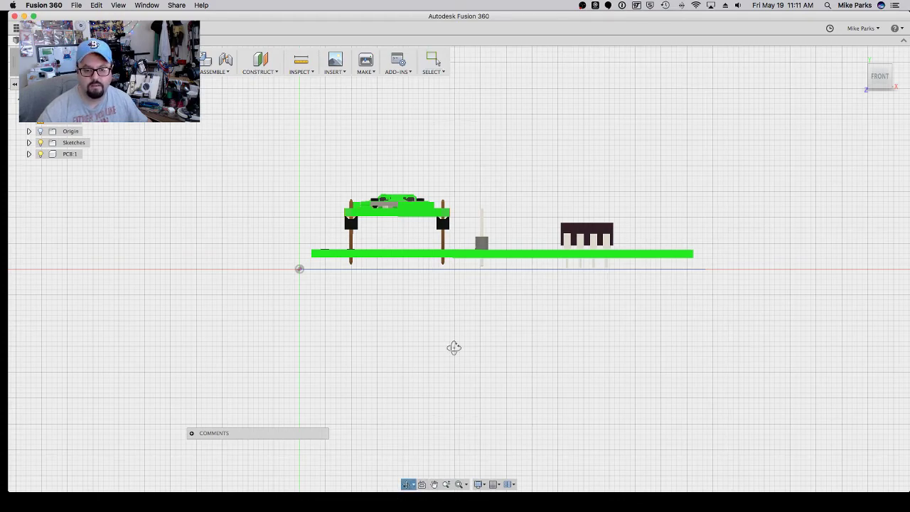
drag(453, 347, 446, 424)
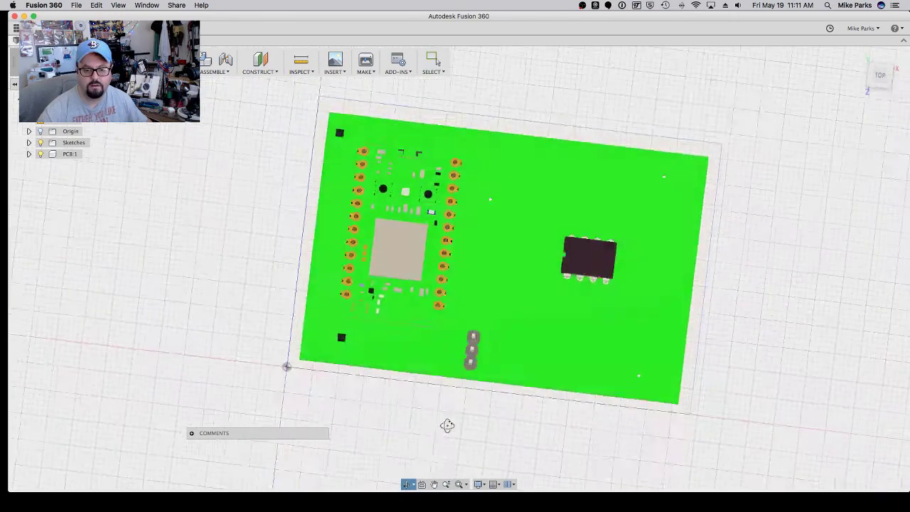
click(880, 77)
key(Escape)
click(44, 156)
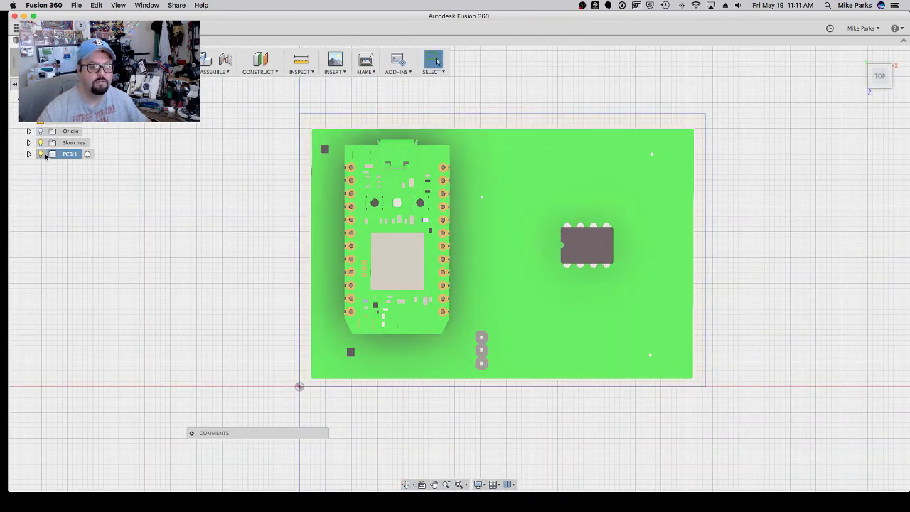
click(40, 155)
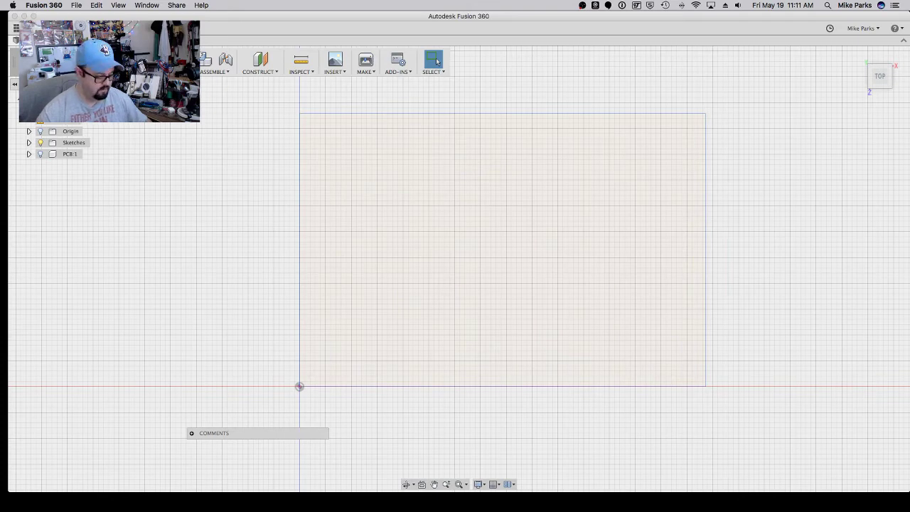
- Extrude the board-outline profile 34 mm into a solid box
key(e)
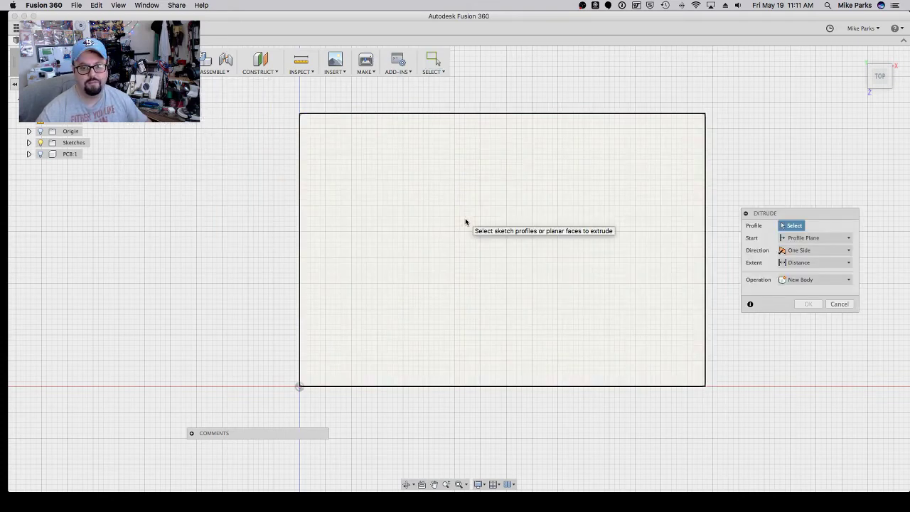
click(465, 222)
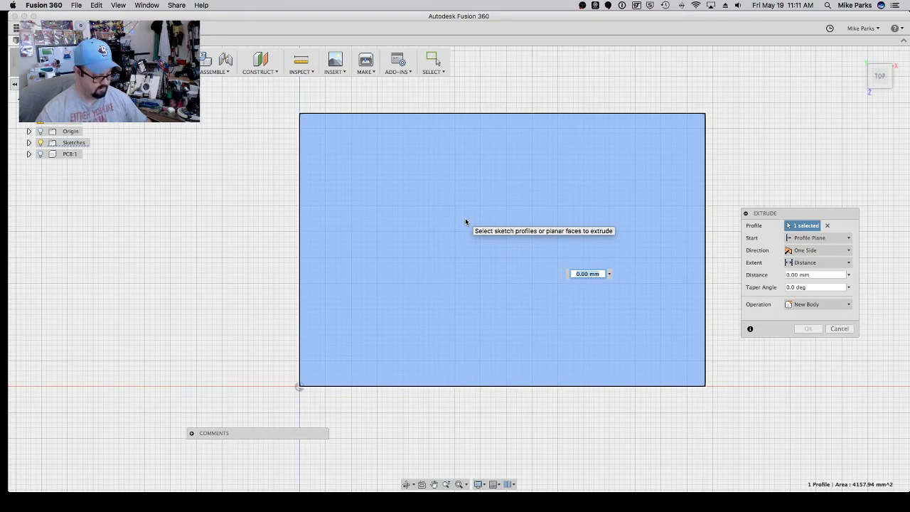
text(34)
key(Return)
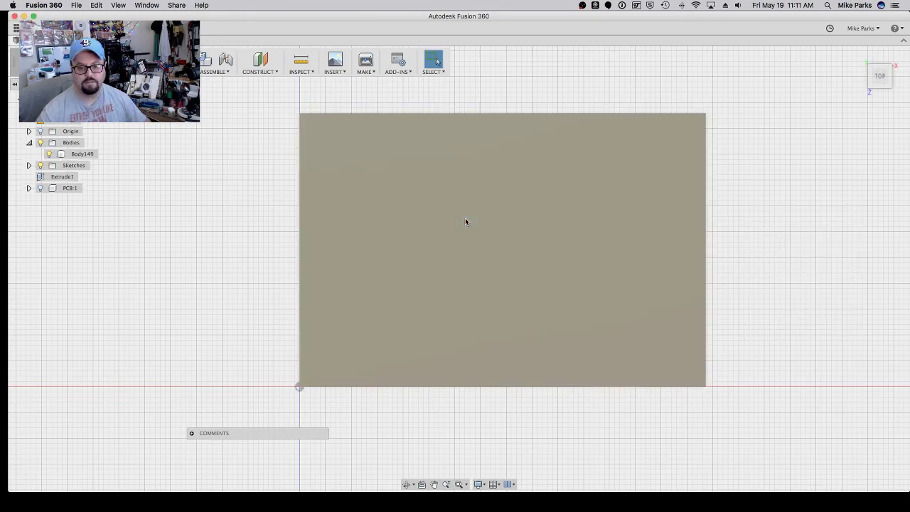
- Reframe the view around the new box and window-select its body
click(407, 484)
drag(421, 455, 400, 400)
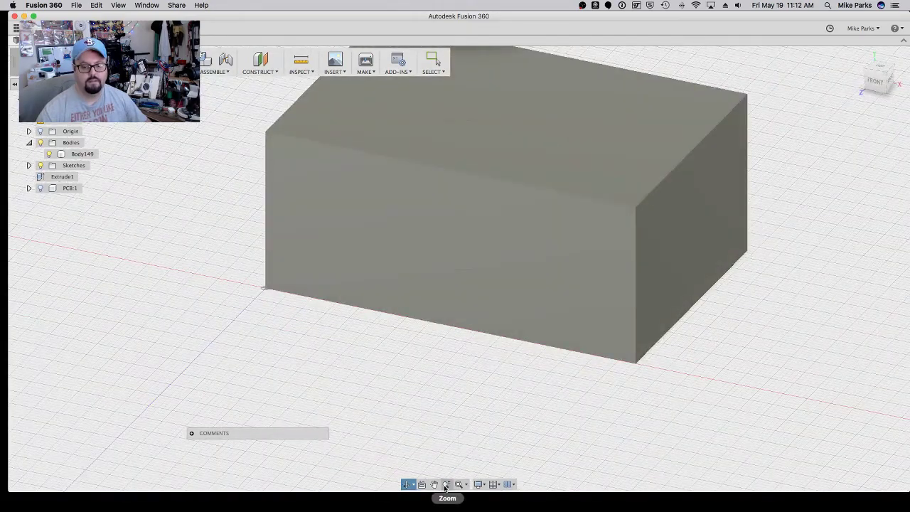
click(433, 484)
drag(412, 327, 408, 376)
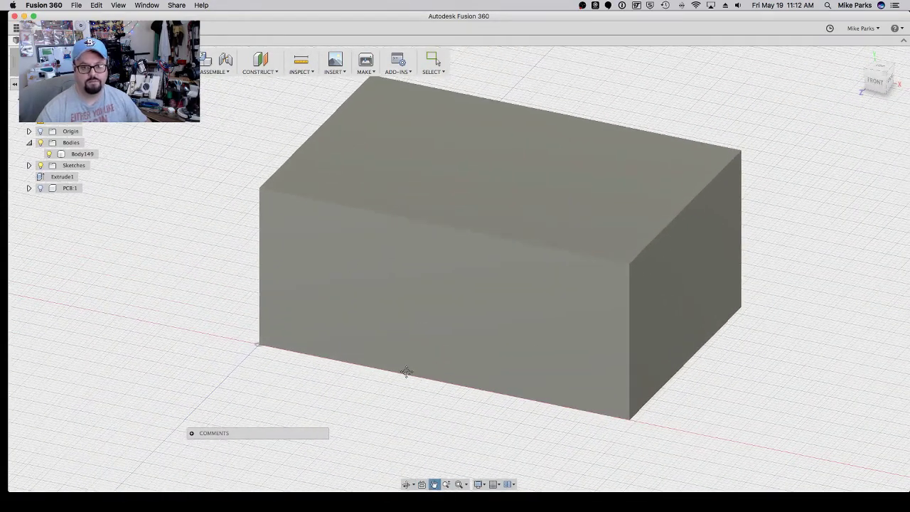
scroll(405, 372, down, 2)
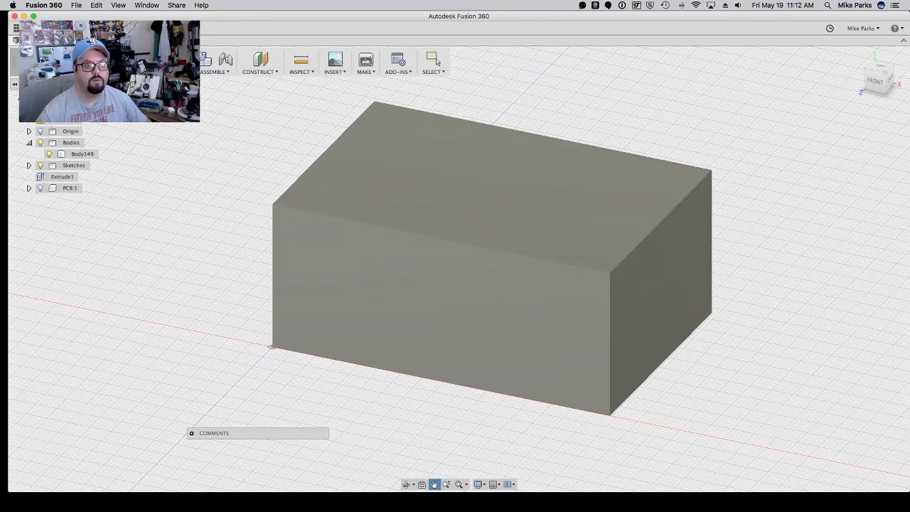
click(178, 64)
key(Escape)
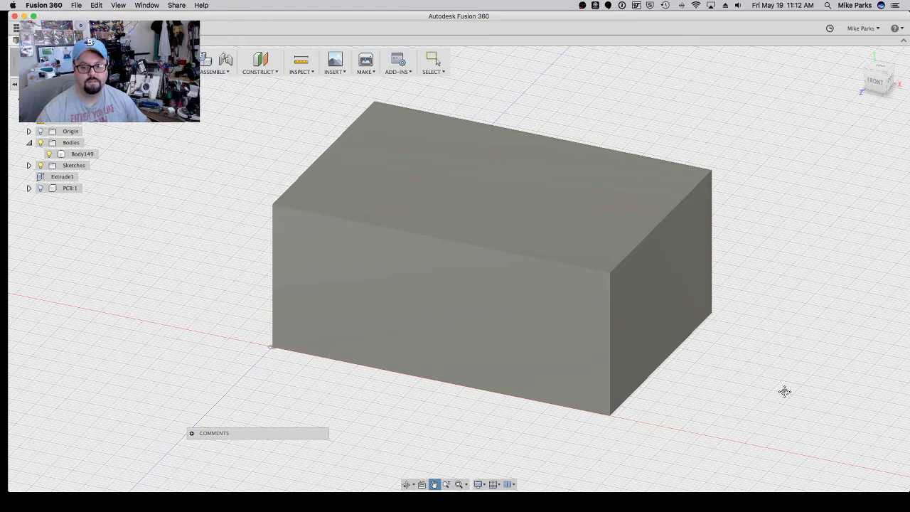
scroll(780, 389, down, 3)
scroll(780, 389, down, 2)
drag(796, 421, 520, 243)
click(433, 484)
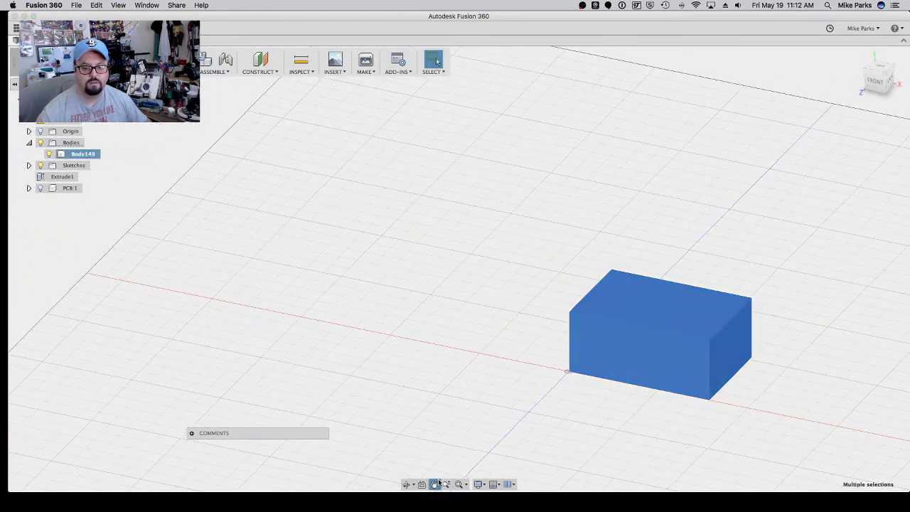
drag(496, 326, 285, 278)
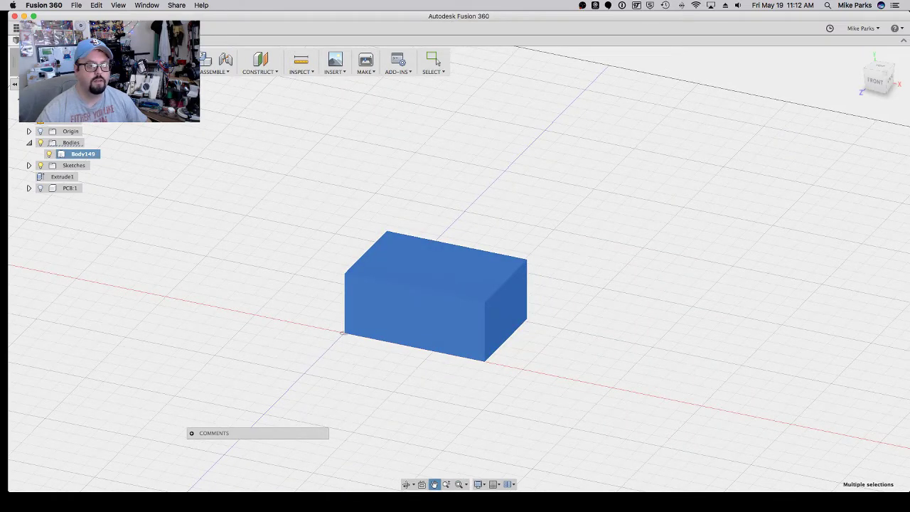
- Create a new component from the selected box body
click(158, 71)
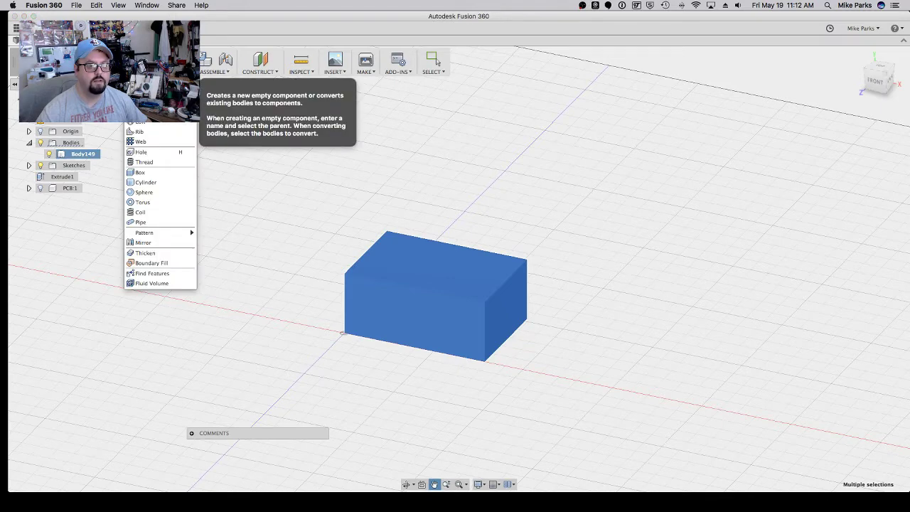
click(158, 86)
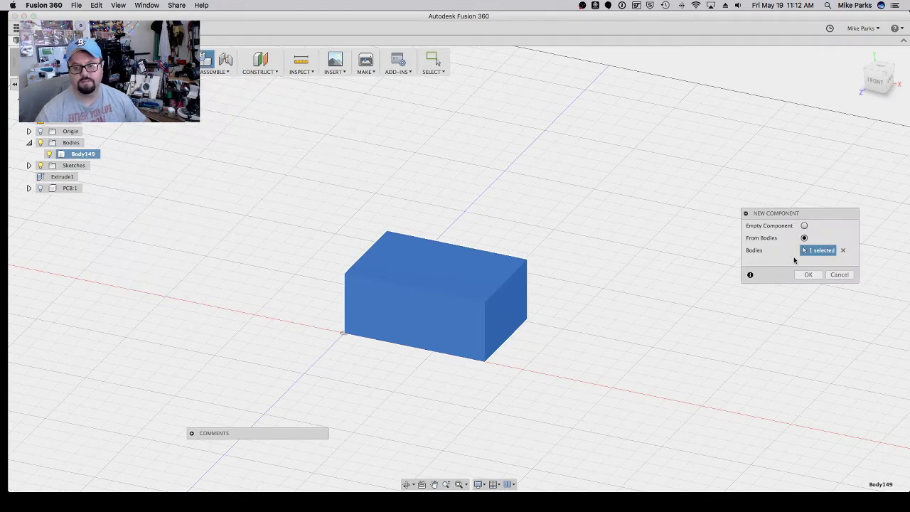
click(811, 276)
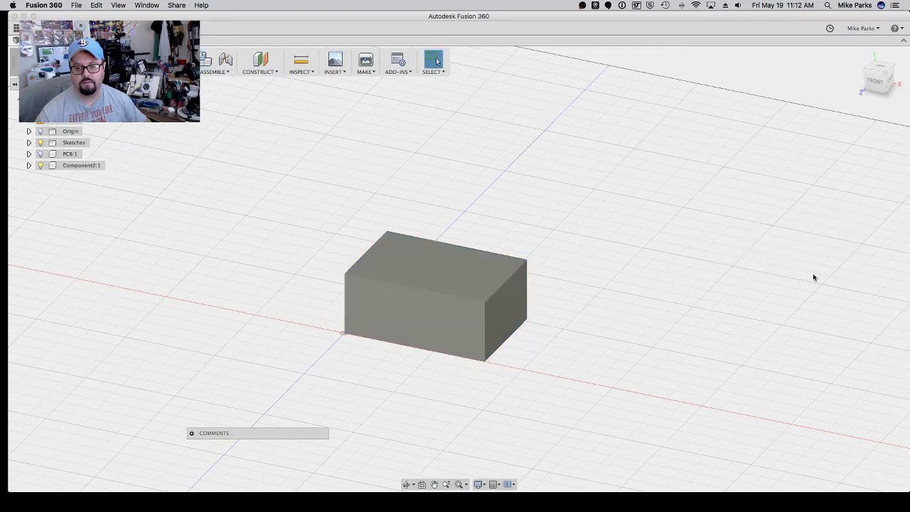
- Rename the new component from Component2 to Enclosure
click(81, 165)
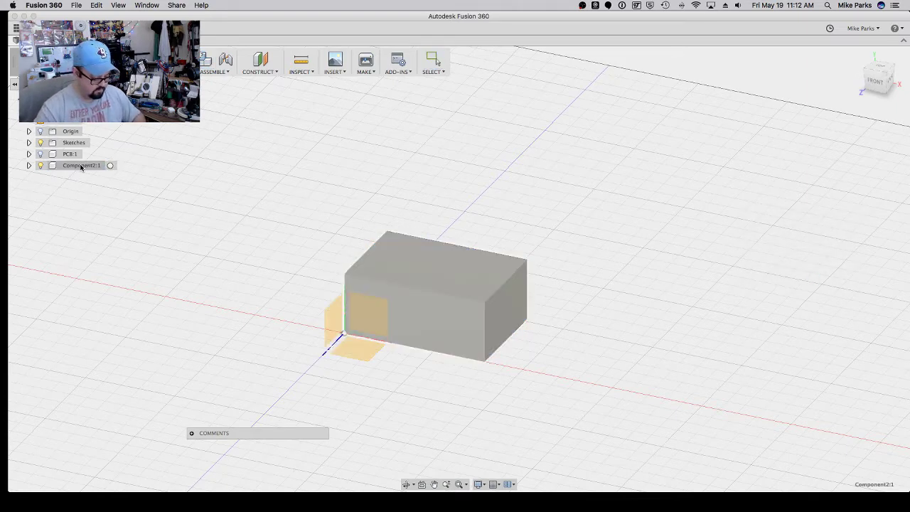
text(osure)
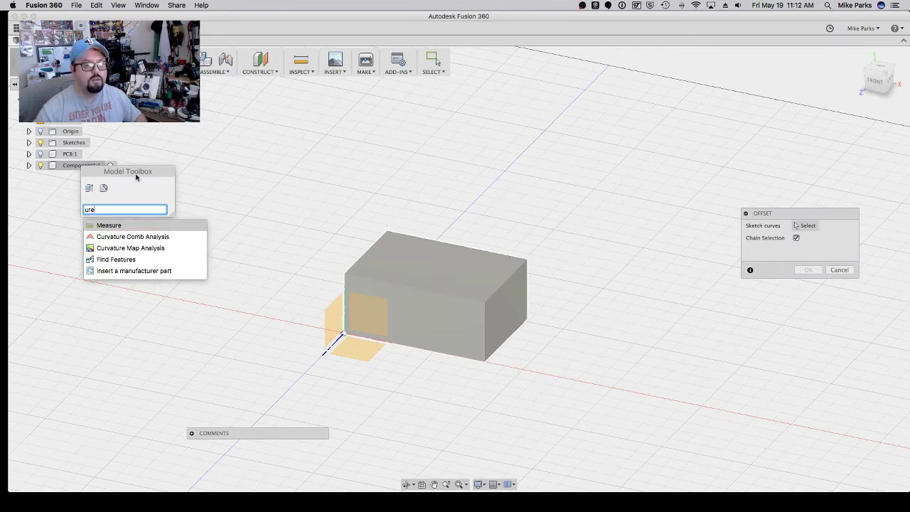
key(Escape)
key(Escape)
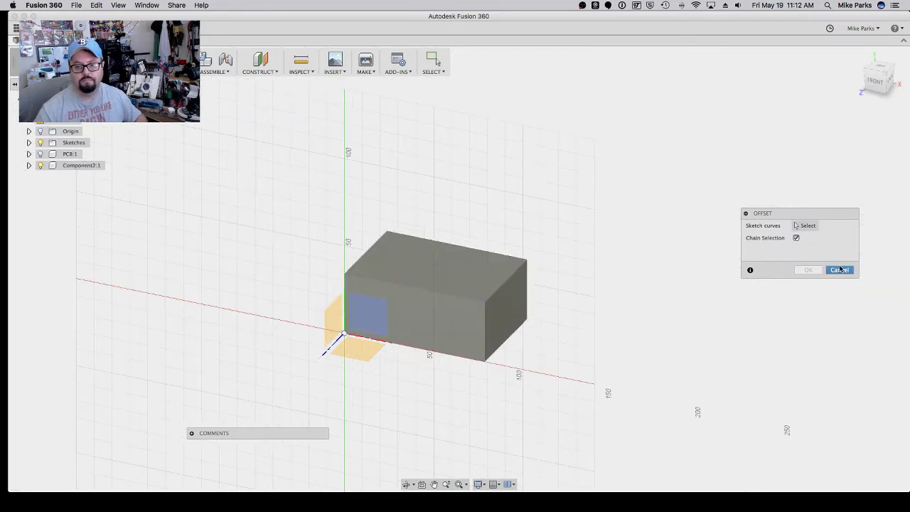
click(840, 269)
click(71, 166)
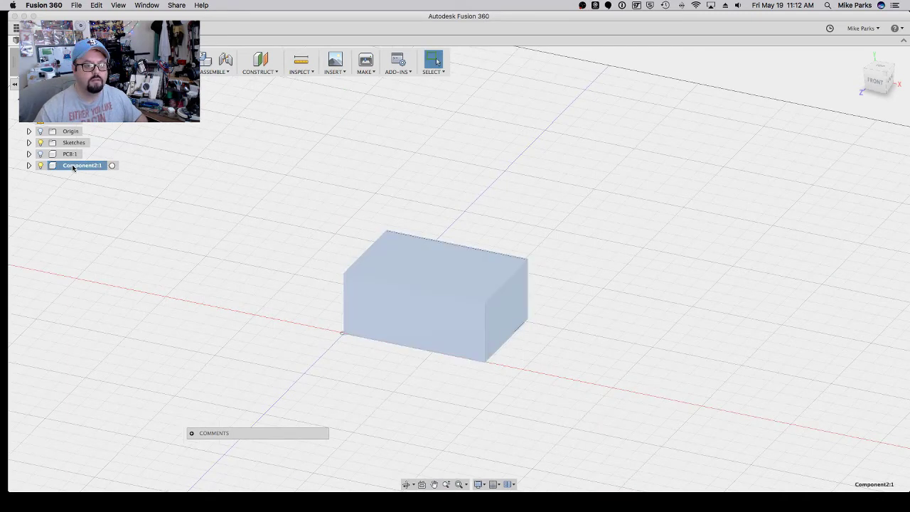
click(72, 165)
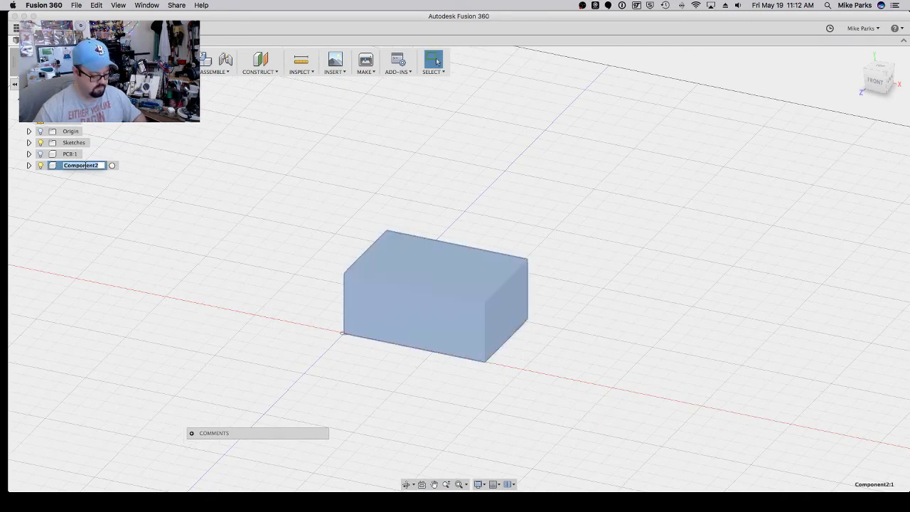
text(Encl)
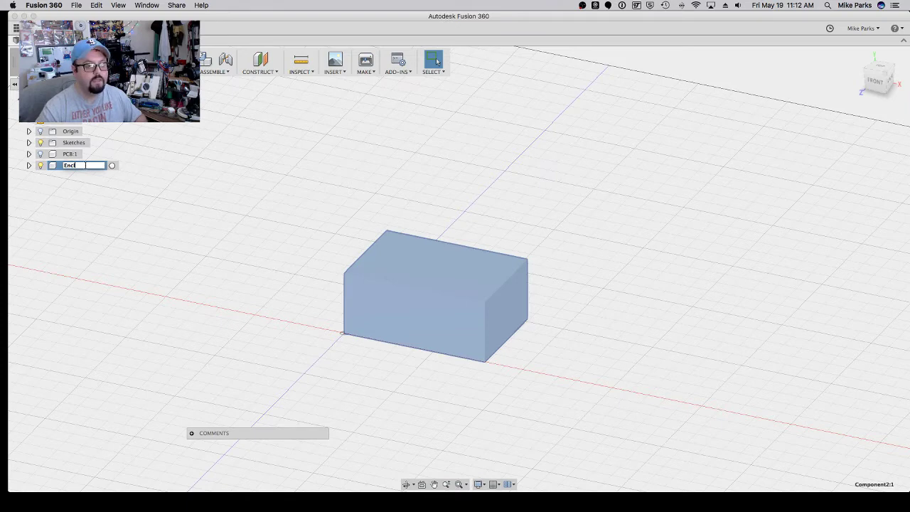
text(osure:1)
key(Return)
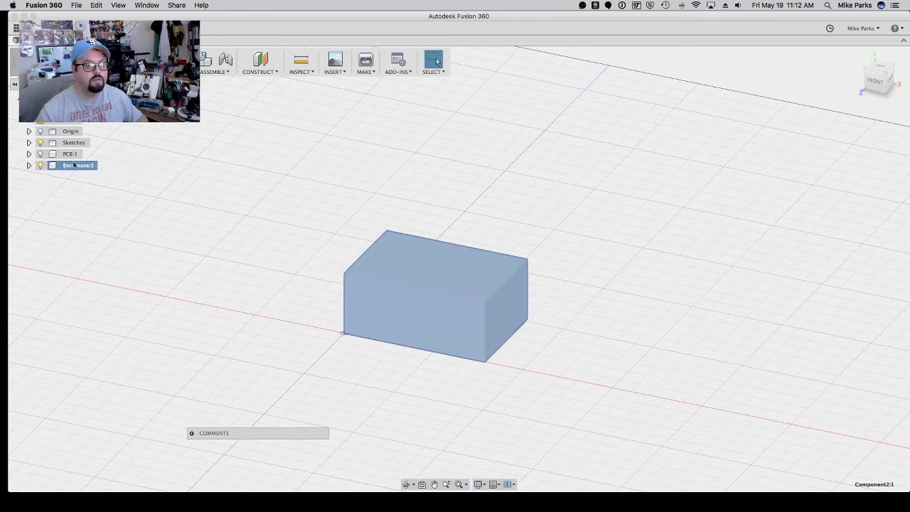
- Hide Sketch1 and move it into the Enclosure component
click(28, 142)
click(29, 176)
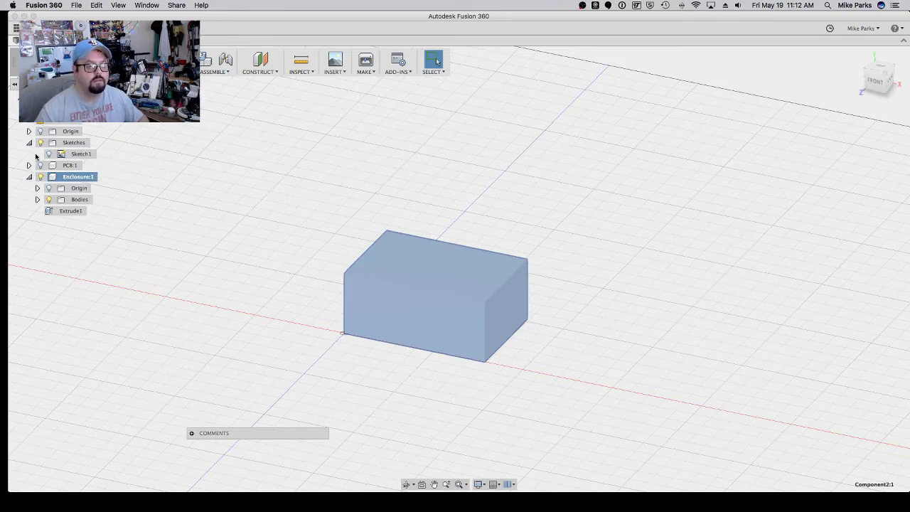
click(48, 153)
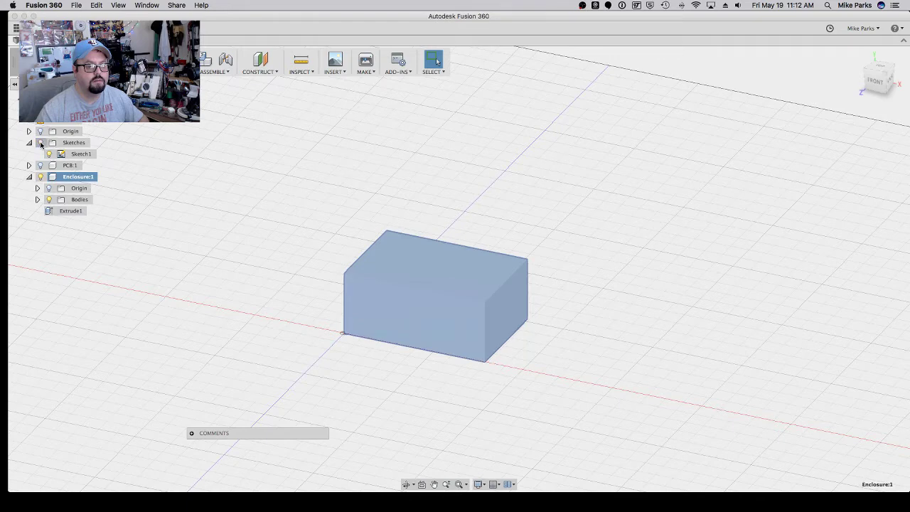
click(46, 153)
click(47, 153)
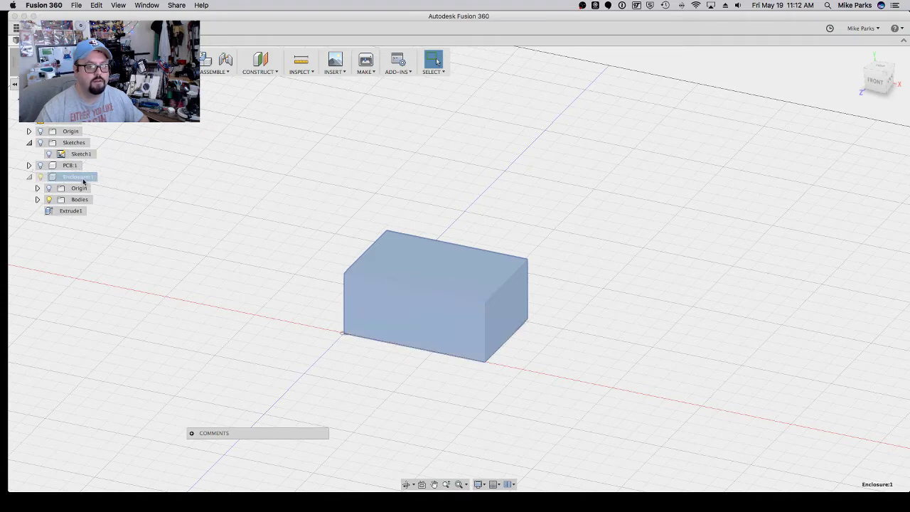
drag(83, 182, 83, 176)
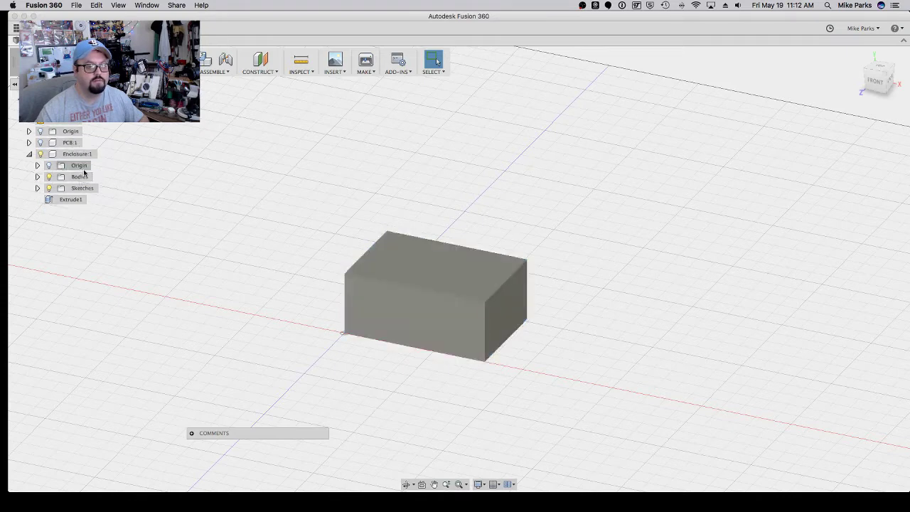
- Check the PCB inside the box, then window-select the entire enclosure box
click(30, 154)
click(40, 144)
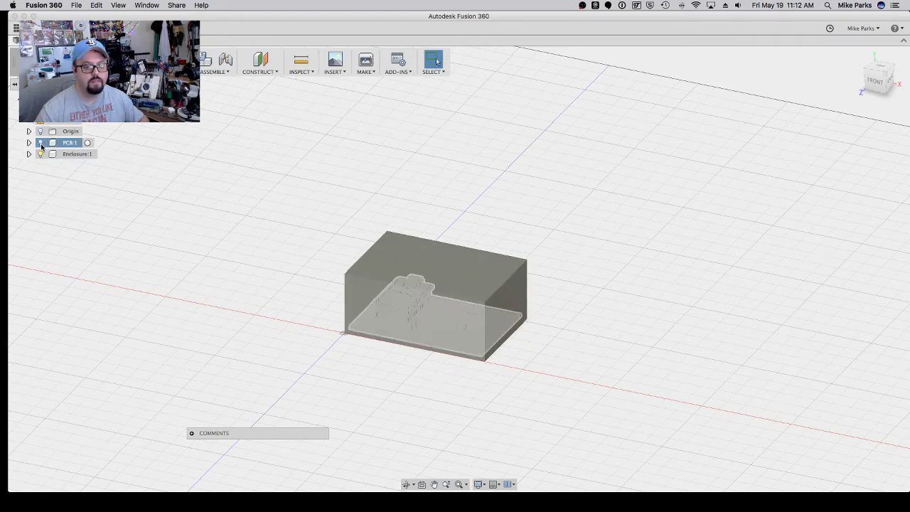
click(202, 218)
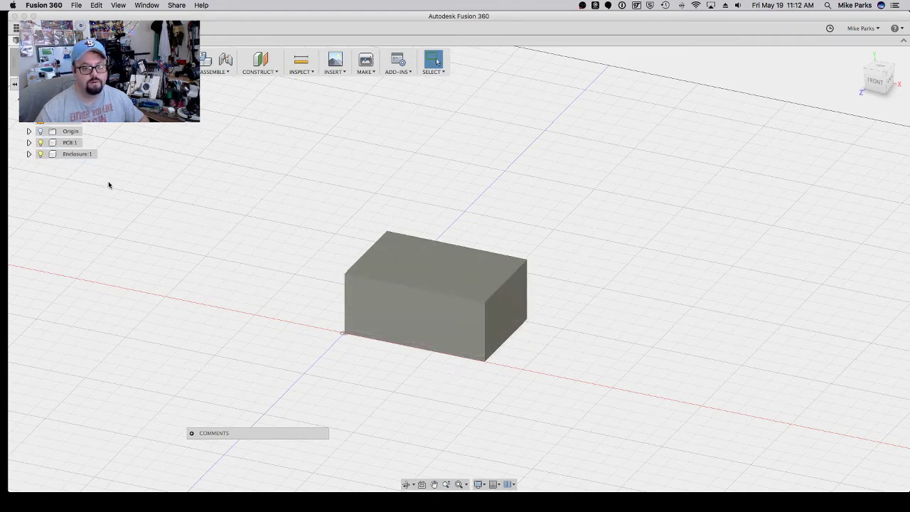
click(41, 142)
click(41, 142)
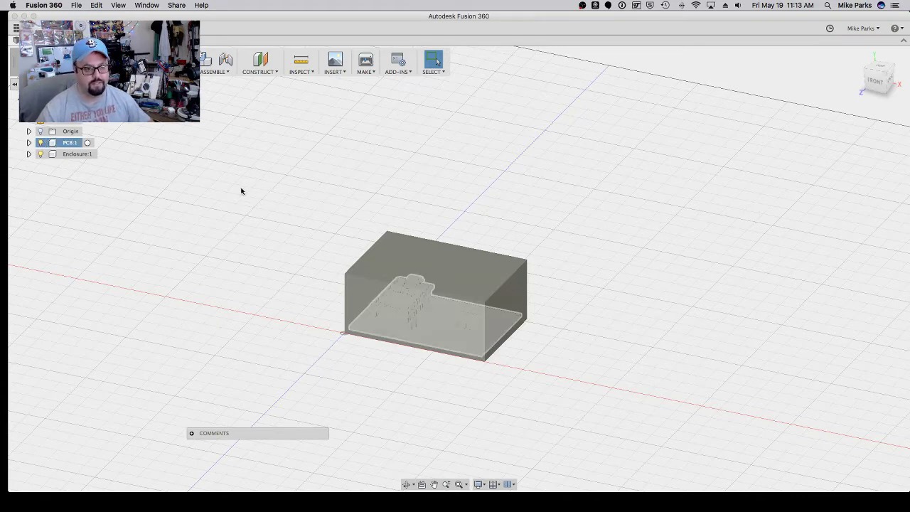
click(162, 211)
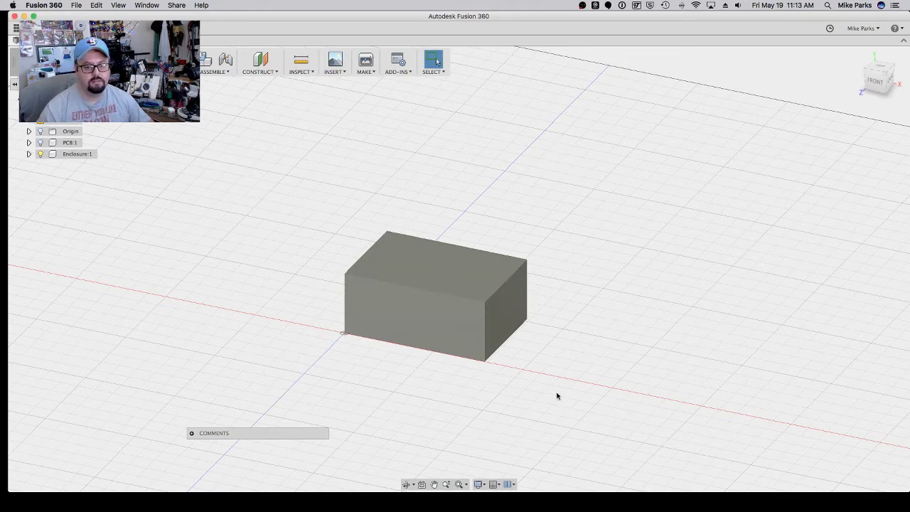
drag(557, 396, 264, 177)
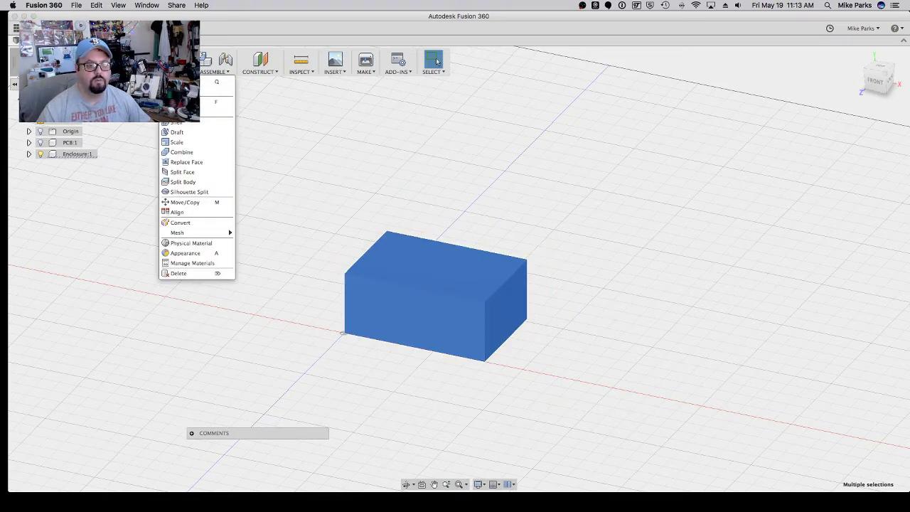
- Shell the enclosure box inward with a 2 mm inside thickness
key(Left)
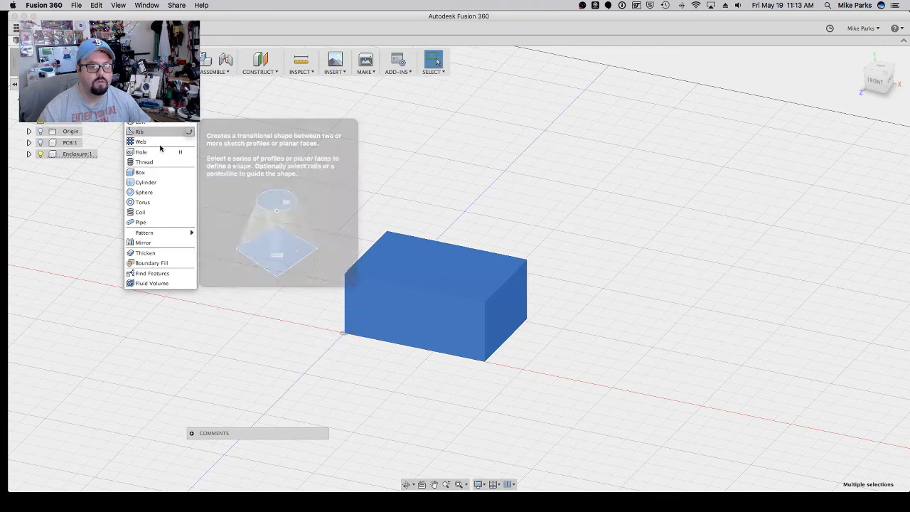
click(181, 62)
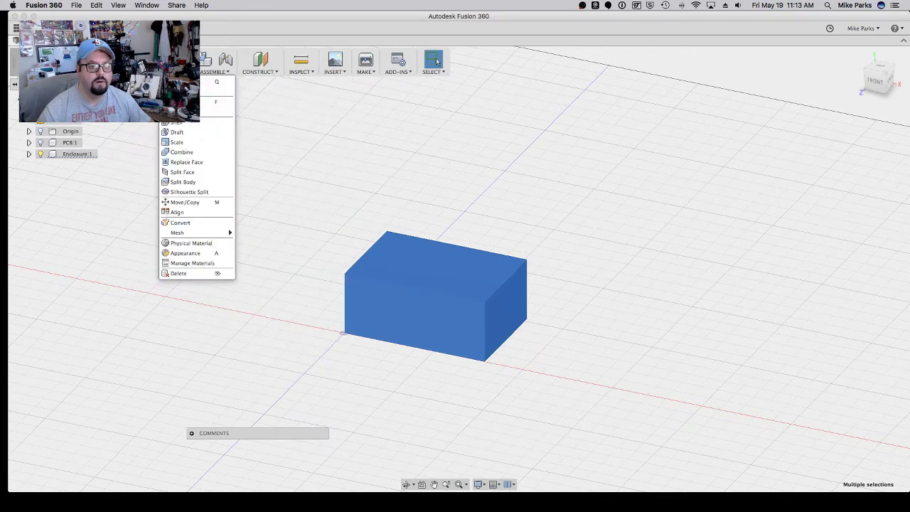
click(176, 123)
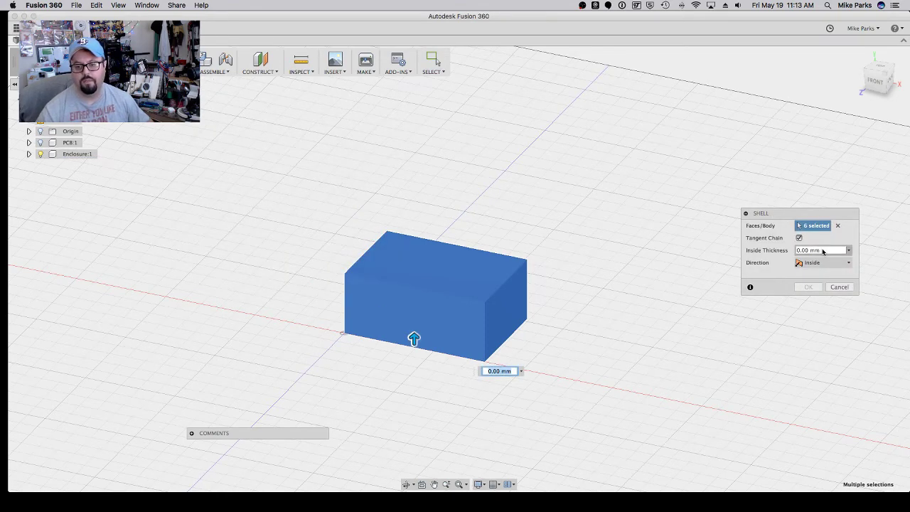
click(822, 250)
text(2)
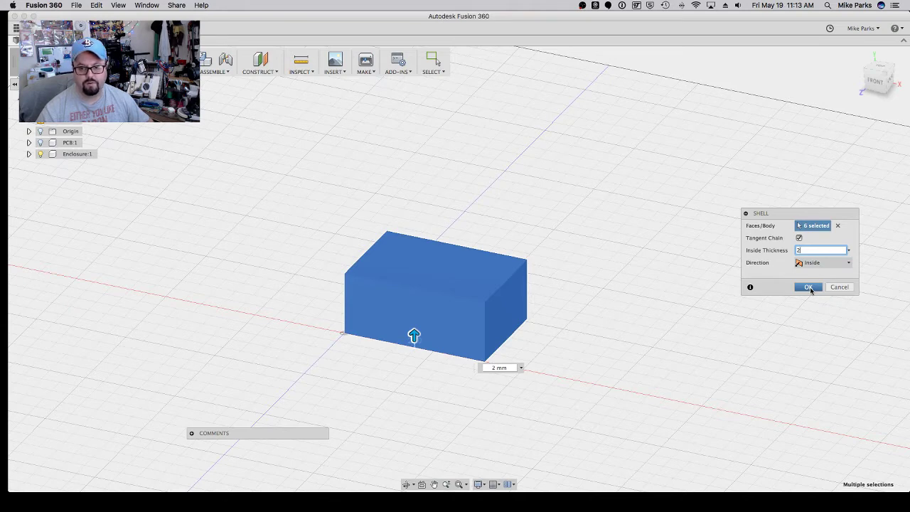
click(808, 287)
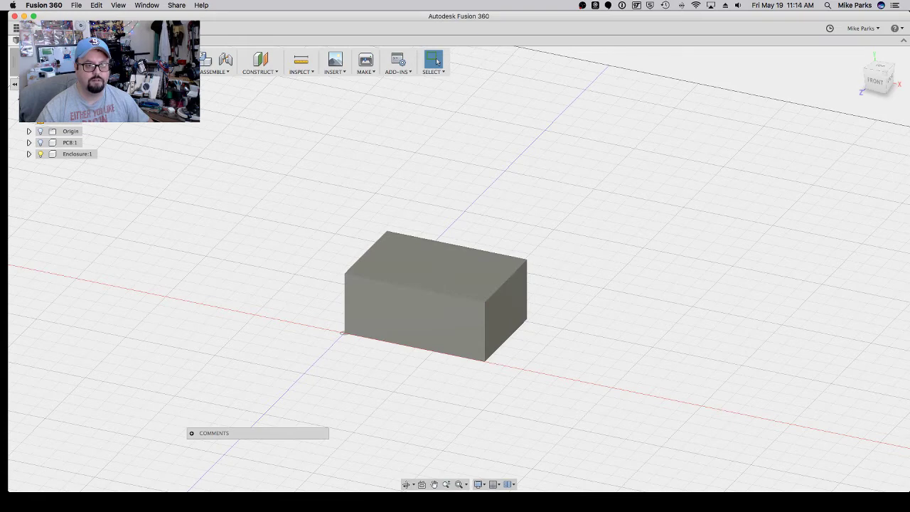
- Cut the box's top face away with a negative extrusion
key(e)
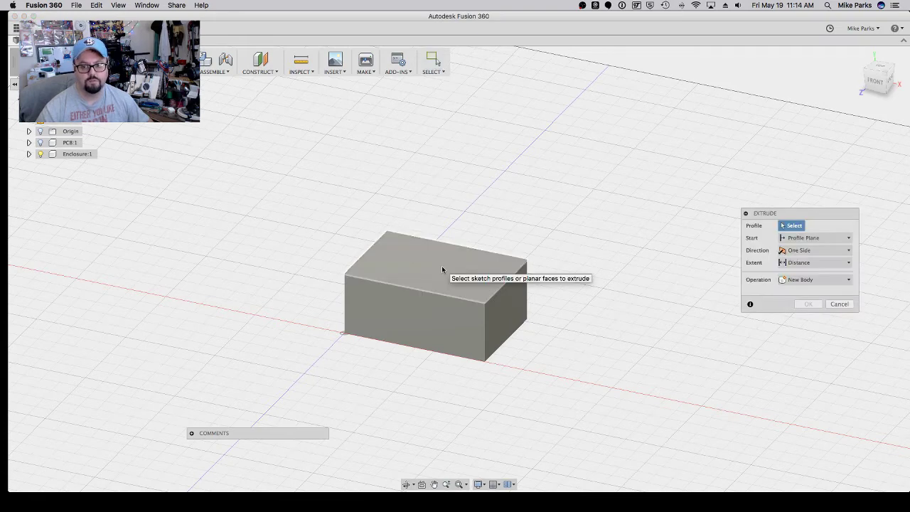
click(442, 266)
text(-2)
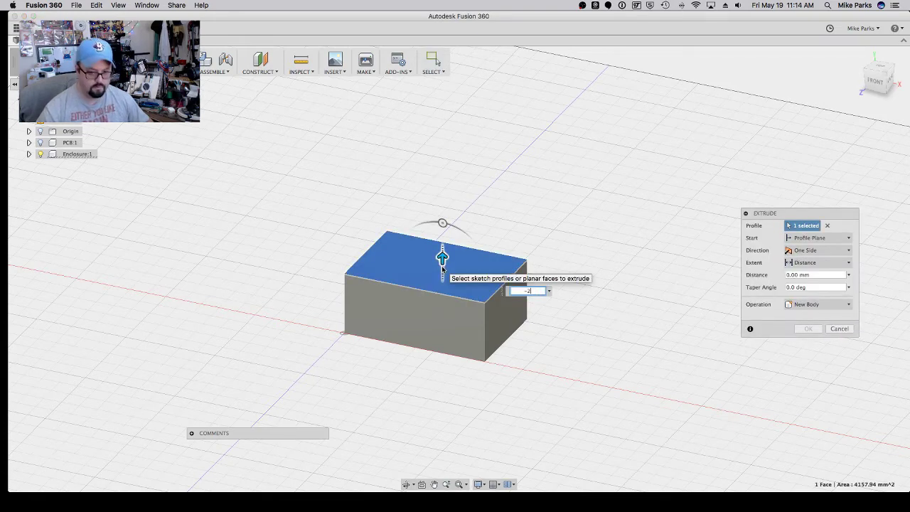
key(Return)
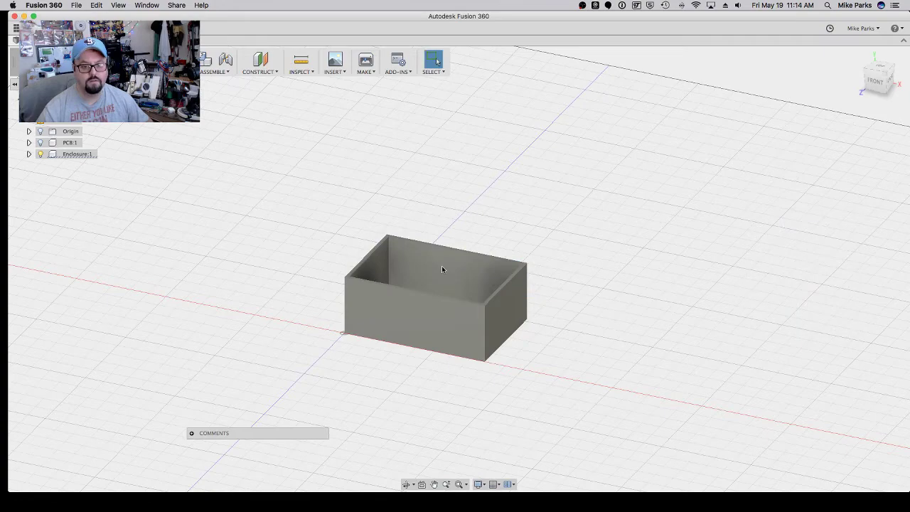
- Orbit around the open box and return to a landscape top view
click(407, 484)
drag(534, 426, 601, 298)
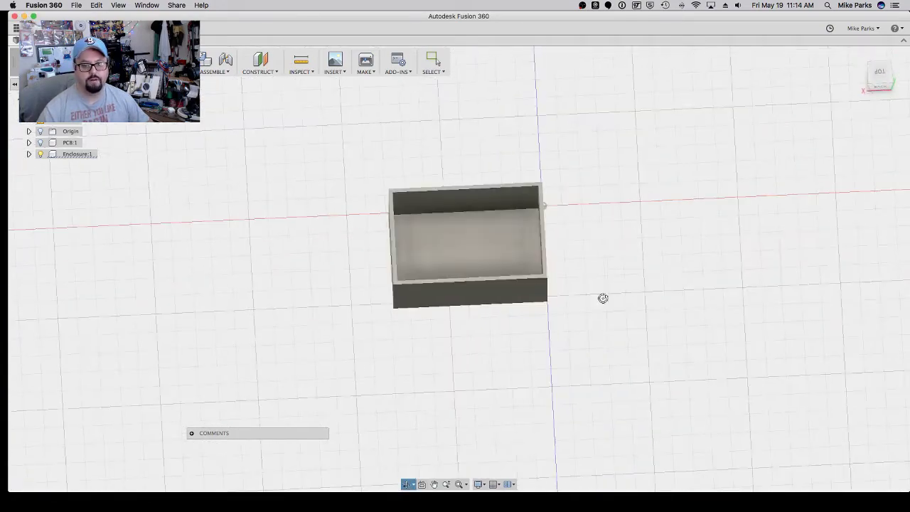
click(887, 71)
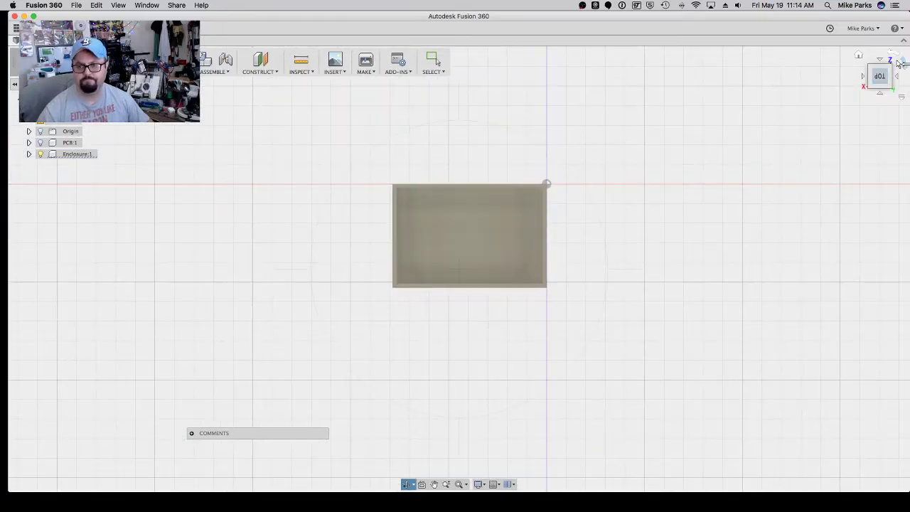
click(903, 63)
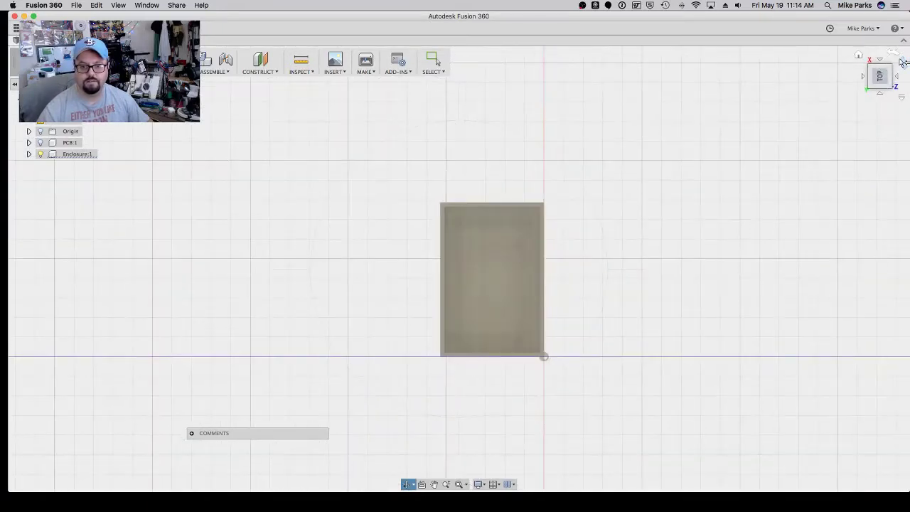
click(903, 62)
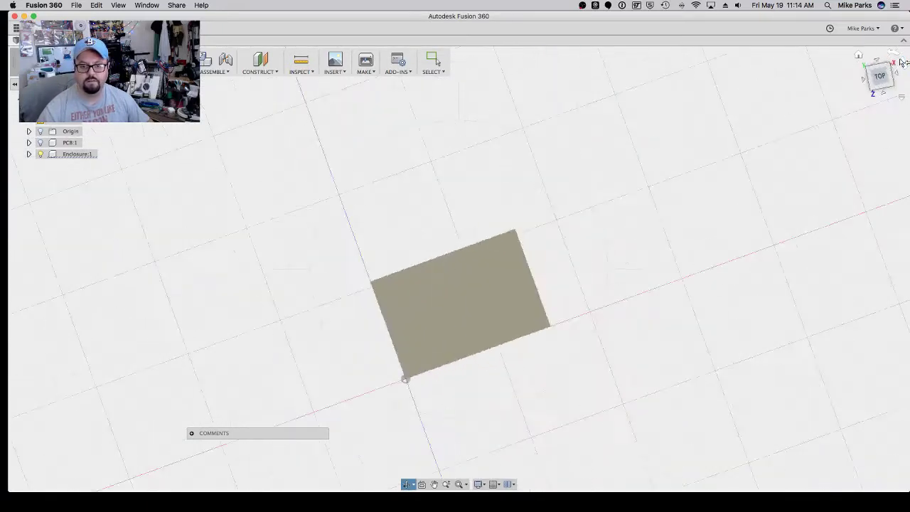
- Turn PCB:1 back on and zoom and orbit to see it inside the tray
click(42, 143)
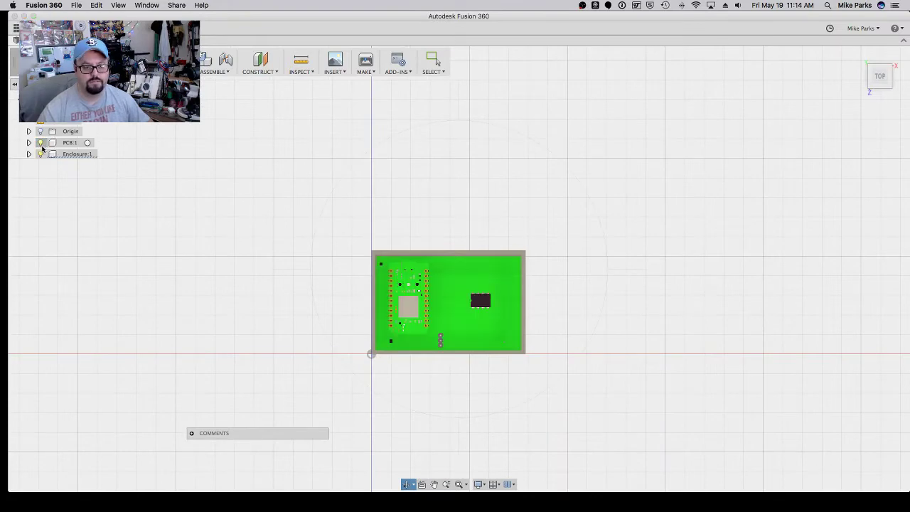
scroll(440, 338, up, 4)
scroll(441, 338, up, 6)
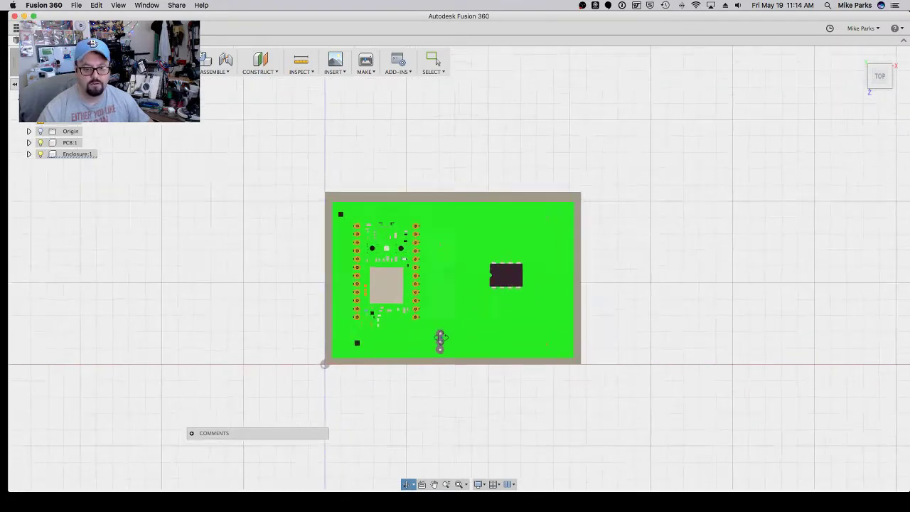
scroll(441, 338, up, 6)
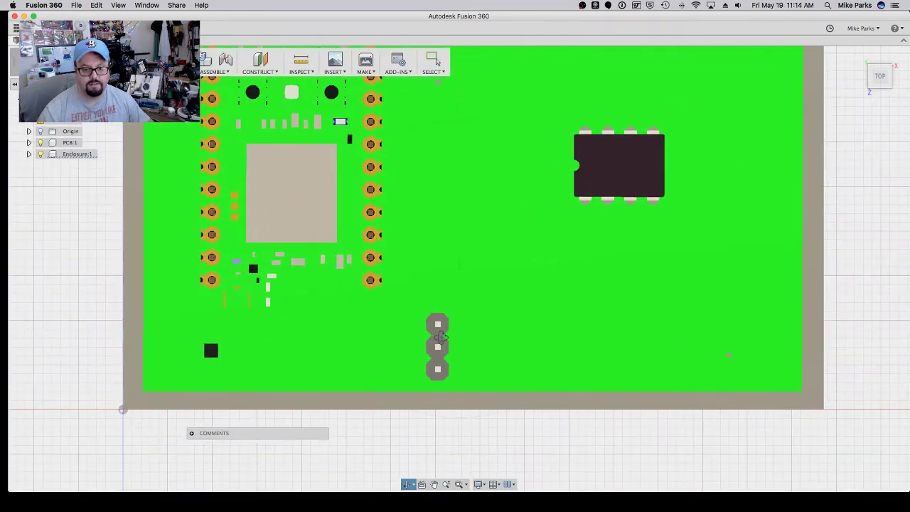
scroll(440, 336, down, 12)
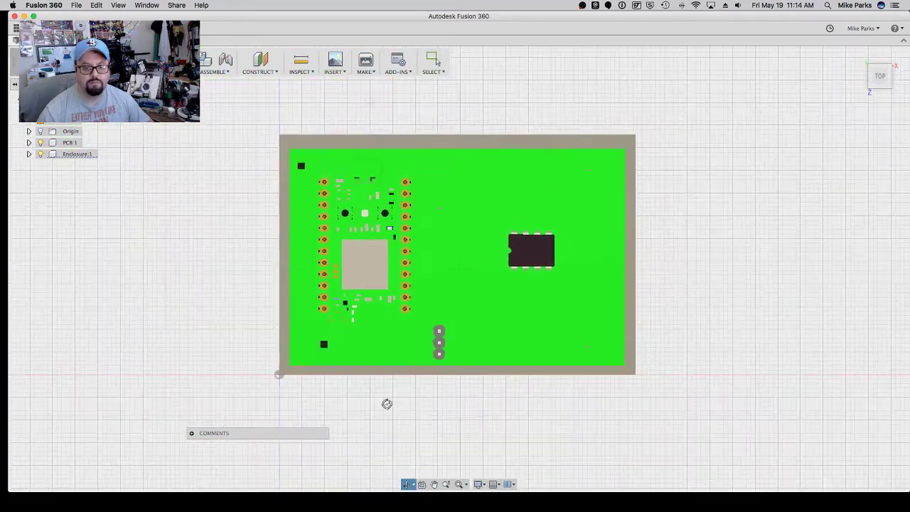
shift+middle_drag(386, 391, 459, 446)
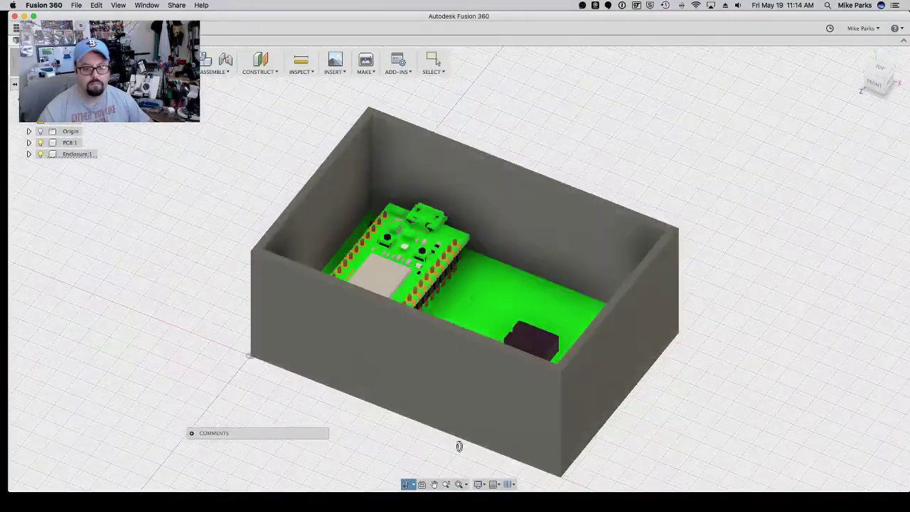
click(481, 484)
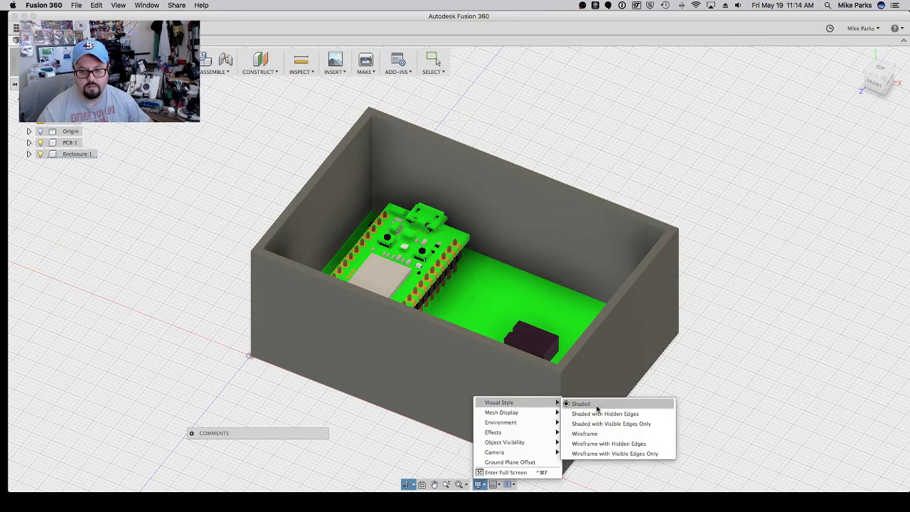
- Try the Wireframe, then Shaded with Visible Edges Only visual styles
click(590, 433)
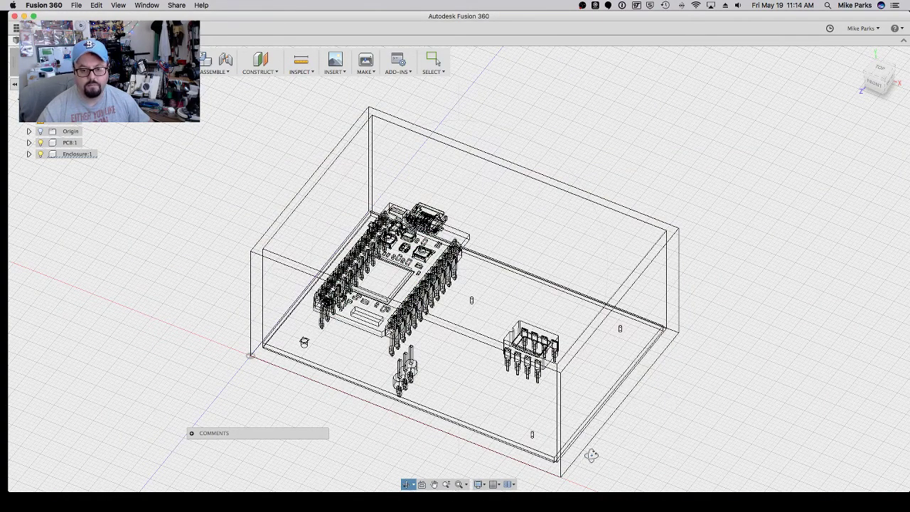
shift+middle_drag(592, 456, 639, 423)
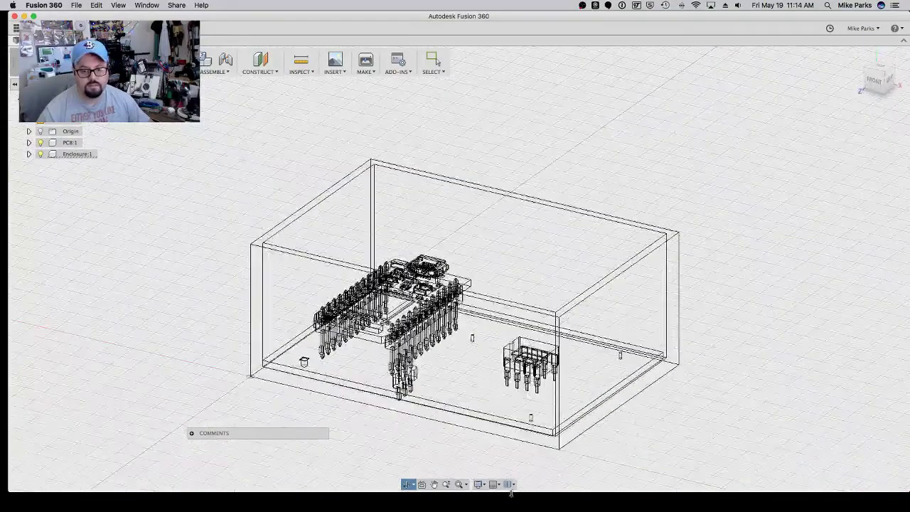
click(480, 485)
mouse_move(526, 403)
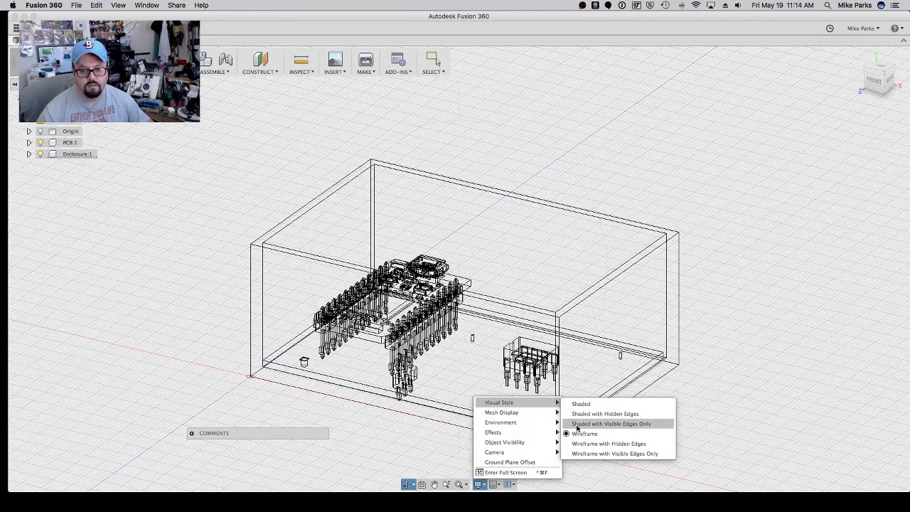
click(576, 423)
shift+middle_drag(468, 412, 391, 420)
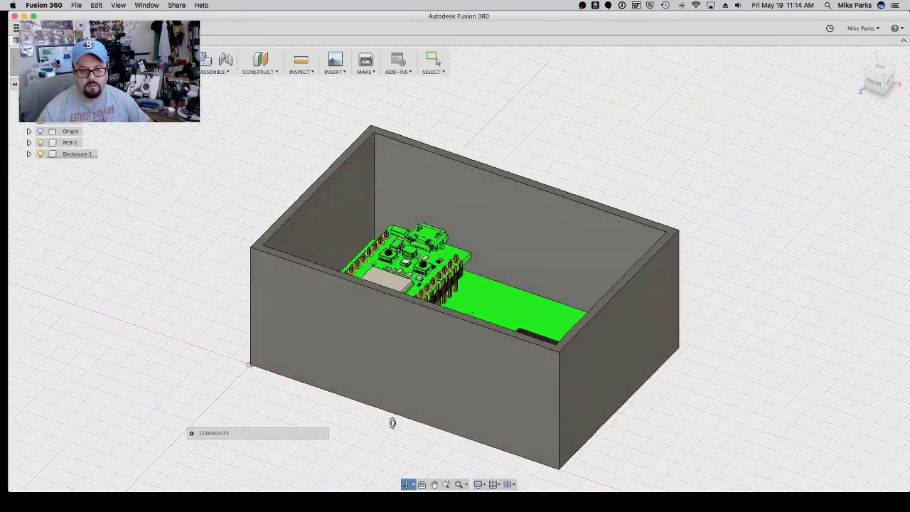
- Switch to Wireframe with Hidden Edges and orbit to view the board through the walls
click(486, 486)
mouse_move(540, 403)
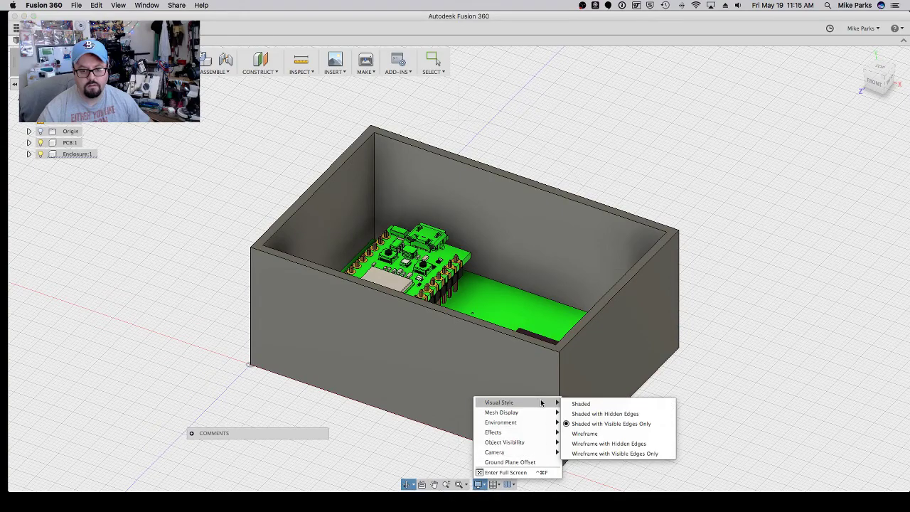
click(581, 446)
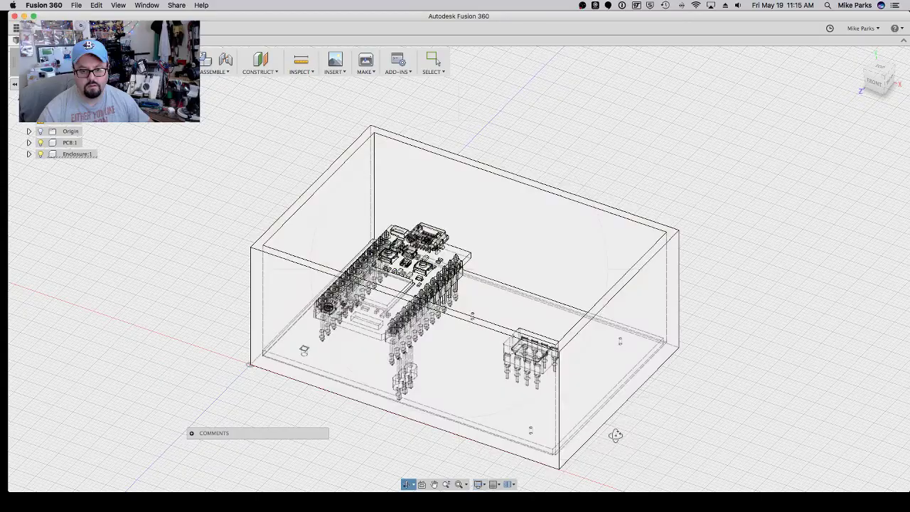
shift+middle_drag(613, 433, 581, 462)
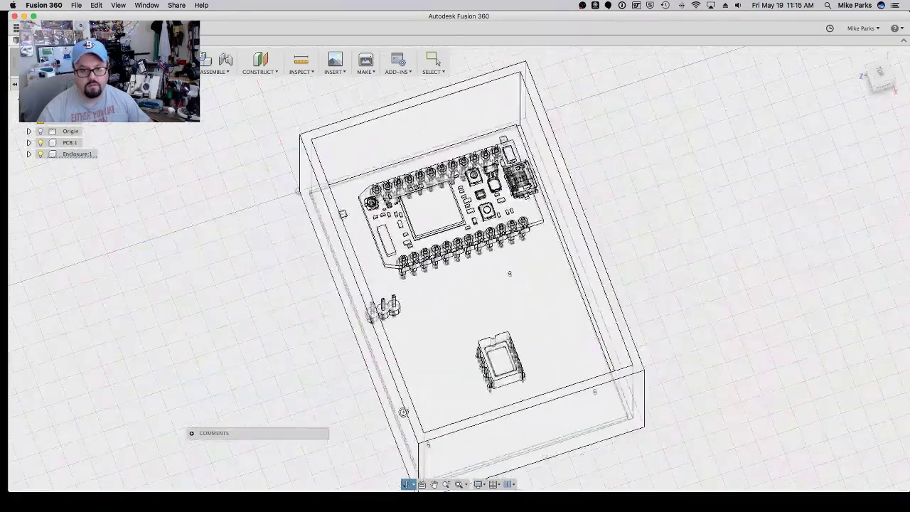
shift+middle_drag(430, 417, 321, 397)
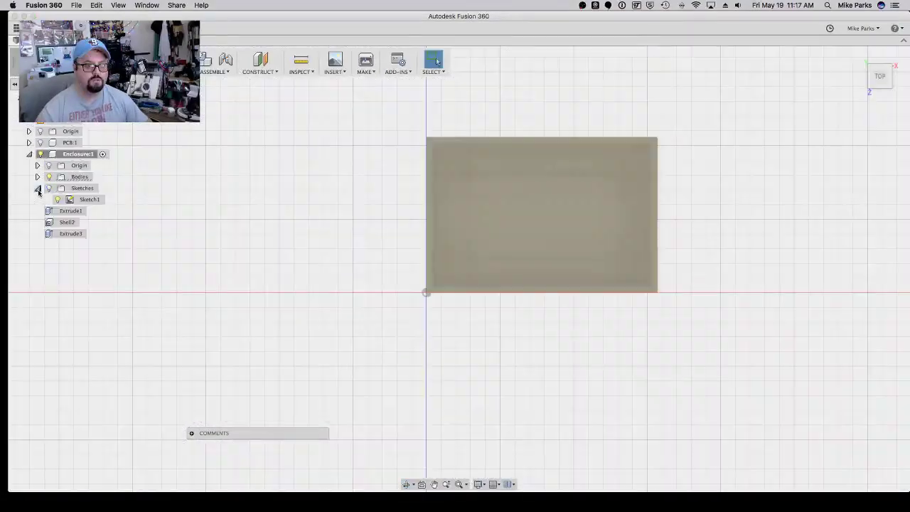
- Orbit to an angled view into the open box and window-select the enclosure body
click(38, 188)
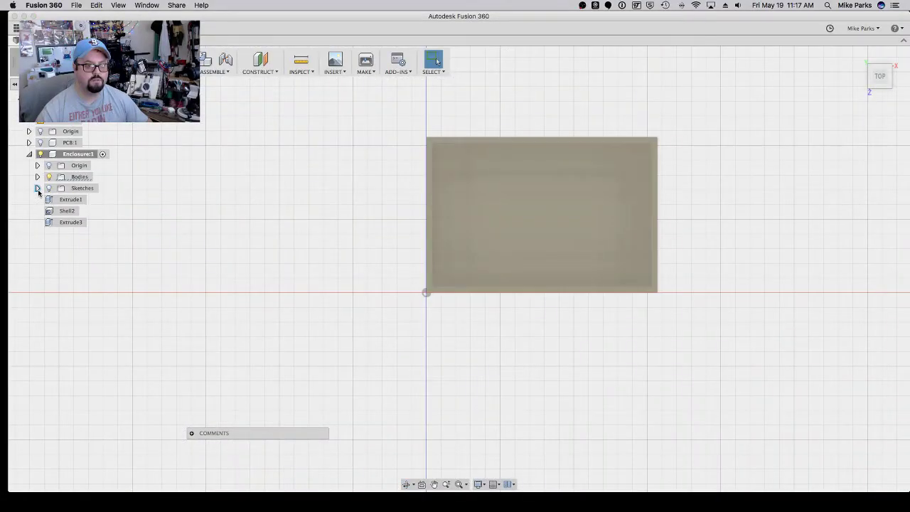
click(409, 483)
drag(427, 466, 519, 316)
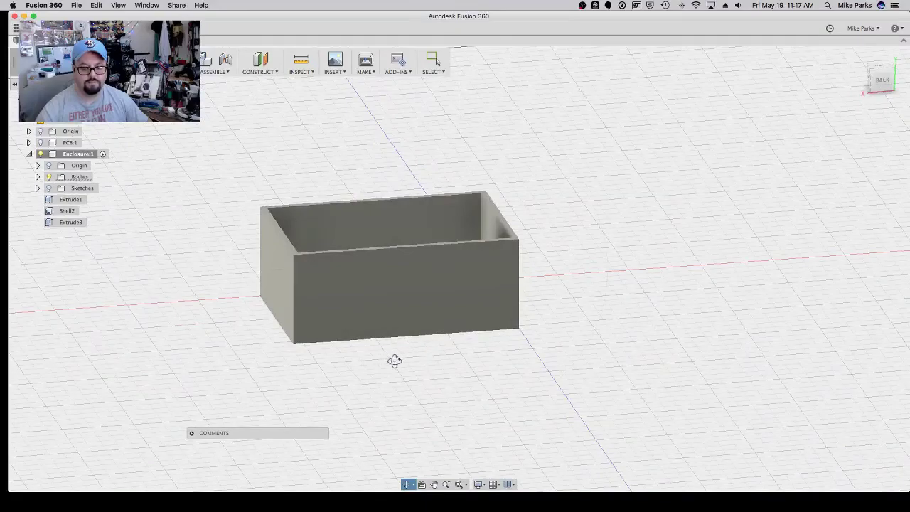
drag(394, 361, 451, 352)
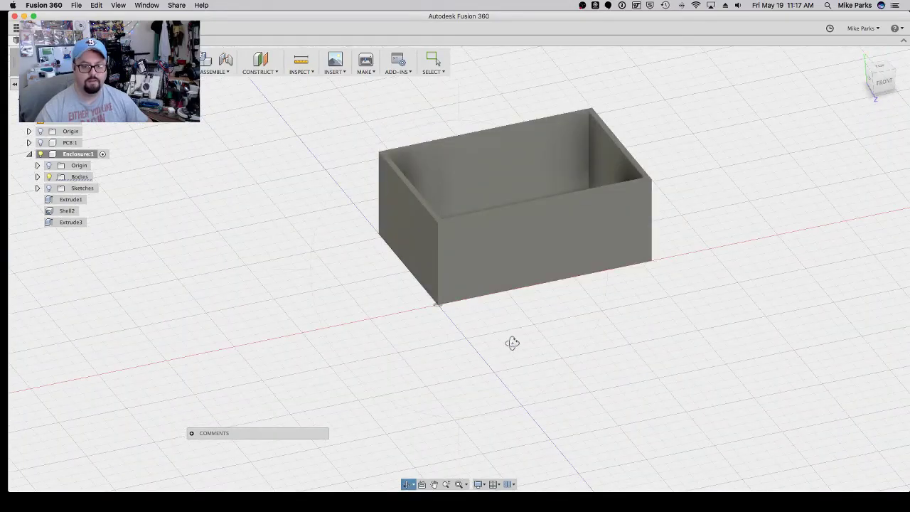
drag(512, 342, 327, 346)
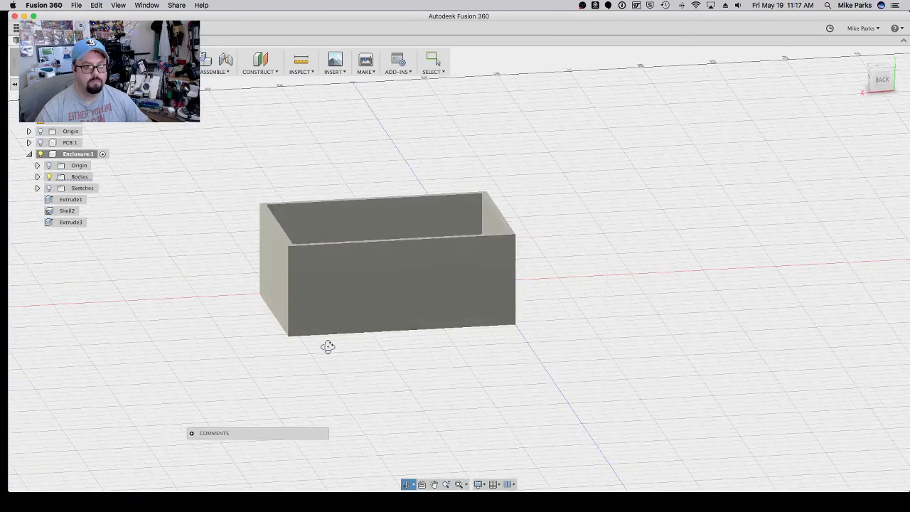
drag(286, 299, 404, 325)
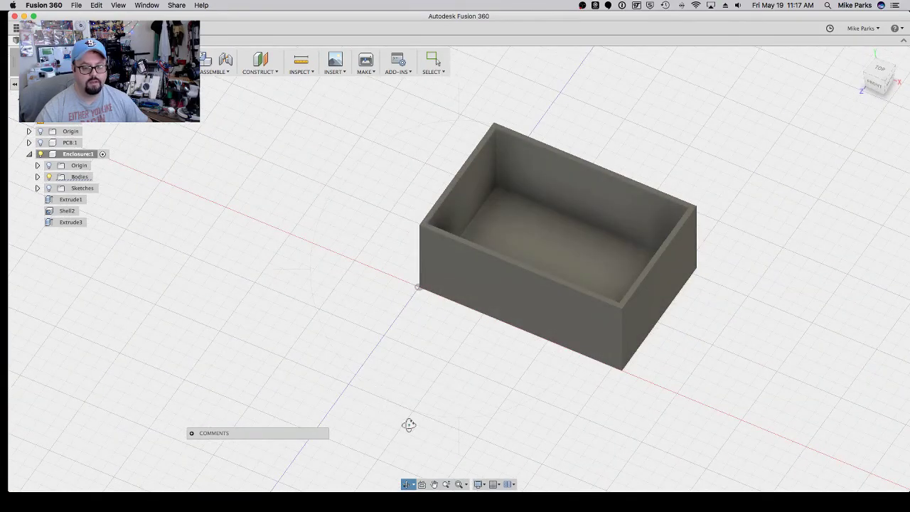
key(Escape)
drag(739, 400, 264, 97)
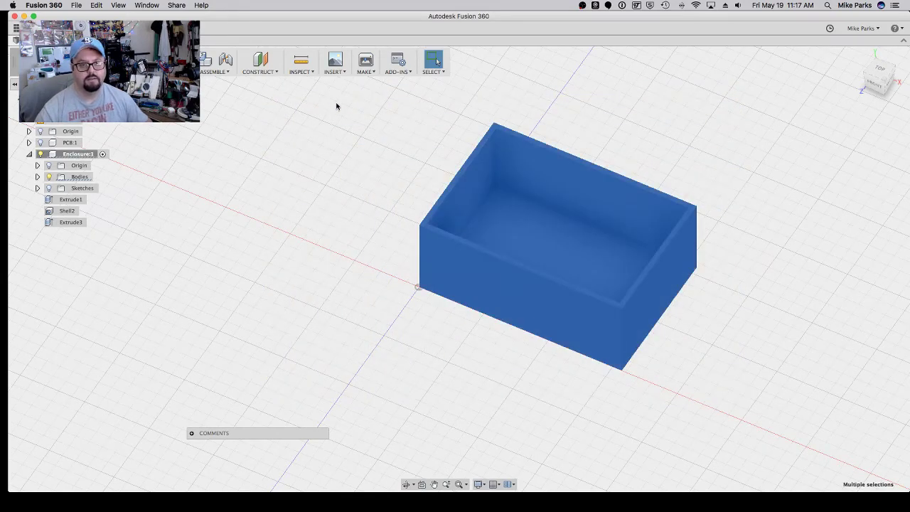
- Export the body via 3D Print as STL 'PhotonEnclosure', without sending it to a print utility
click(366, 69)
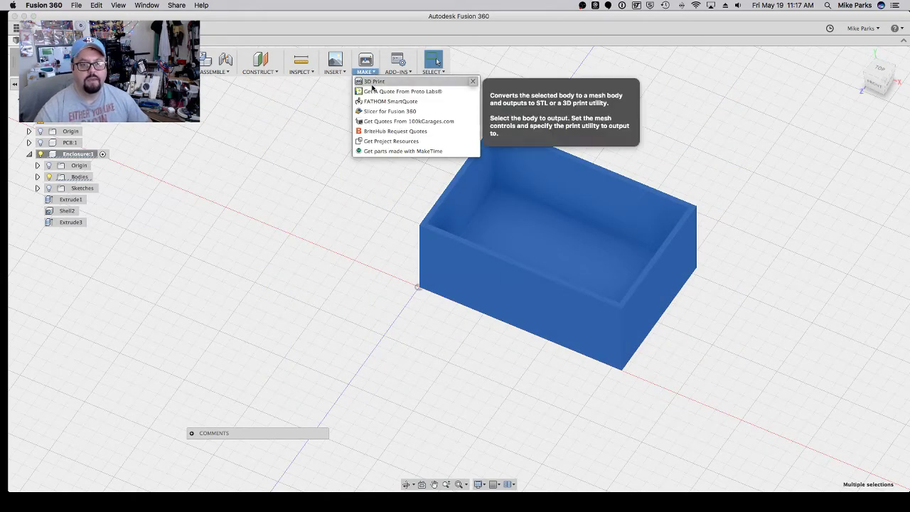
click(372, 82)
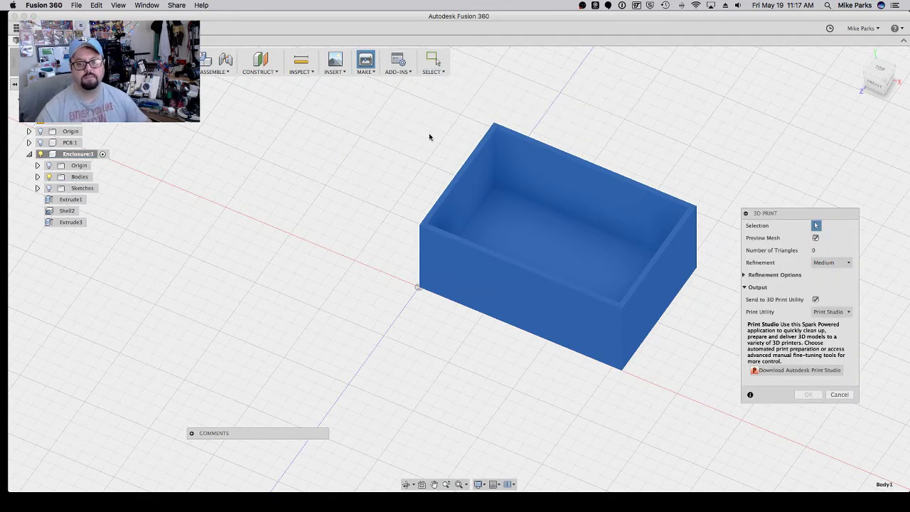
click(816, 299)
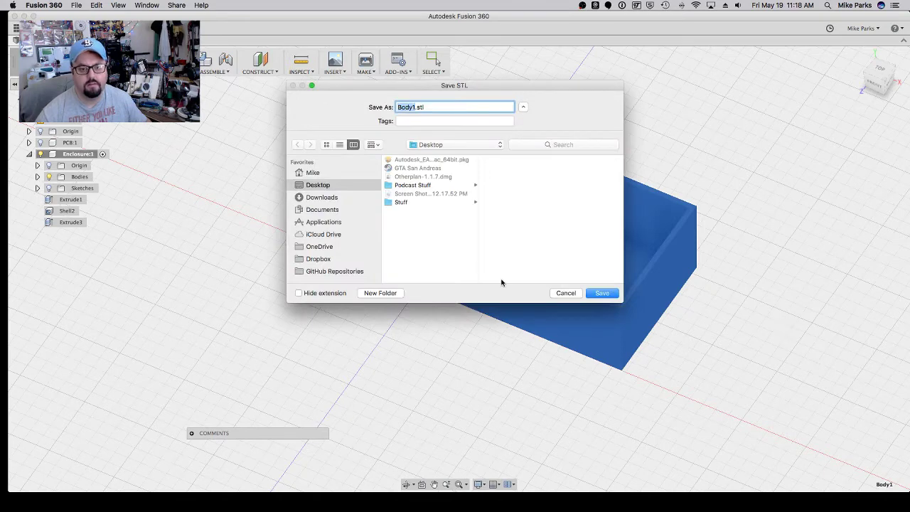
triple_click(433, 108)
text(Photon)
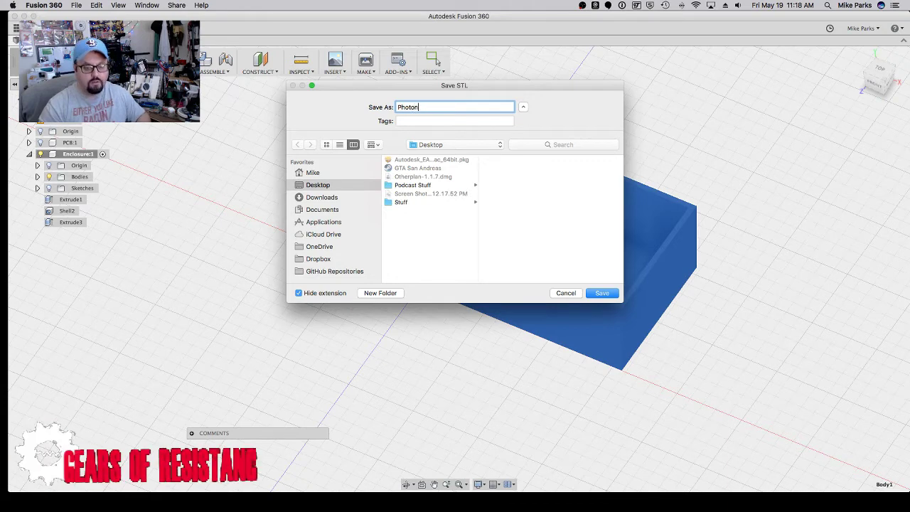
text(Enclosure)
key(Return)
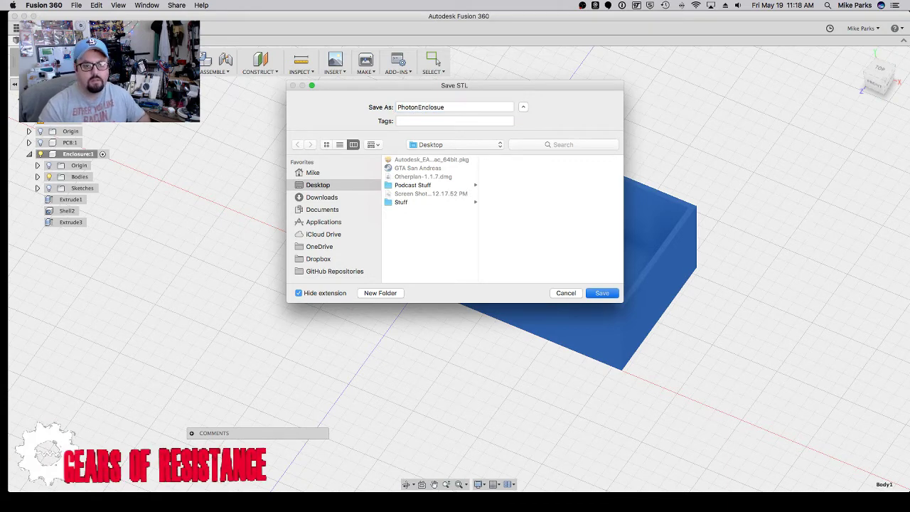
click(437, 61)
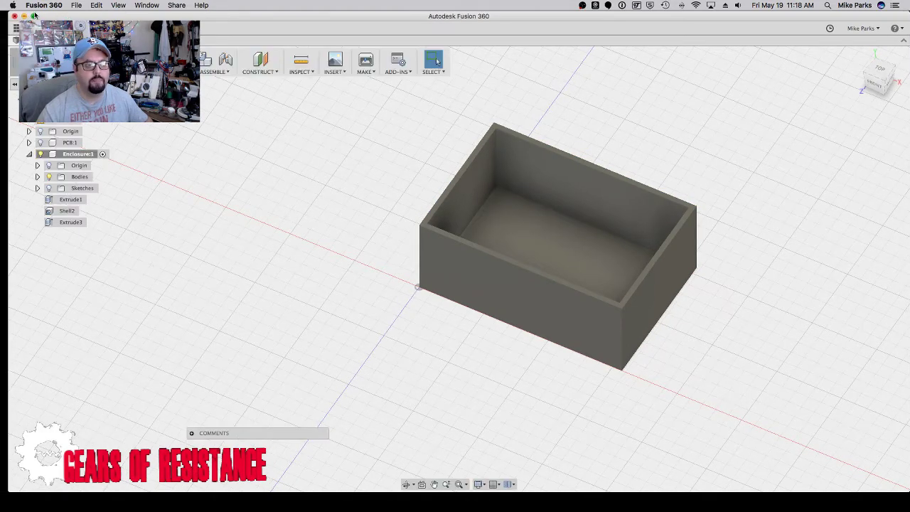
- Quit Fusion 360 with Cmd+Q, saving the changes to Enclosure v1 first
click(44, 5)
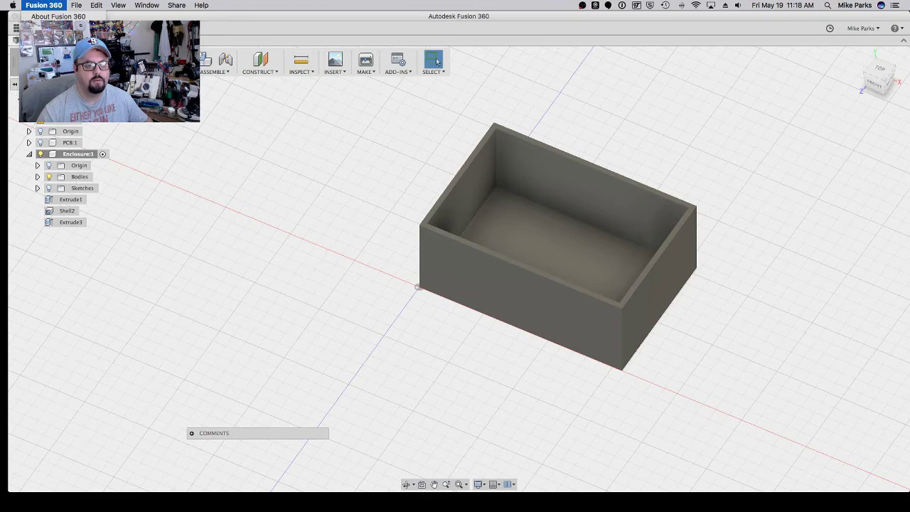
key(super+q)
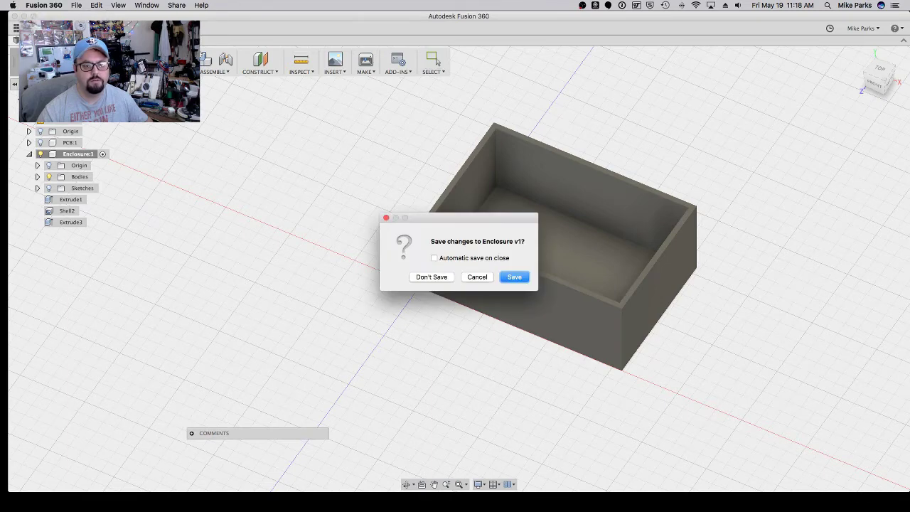
click(515, 277)
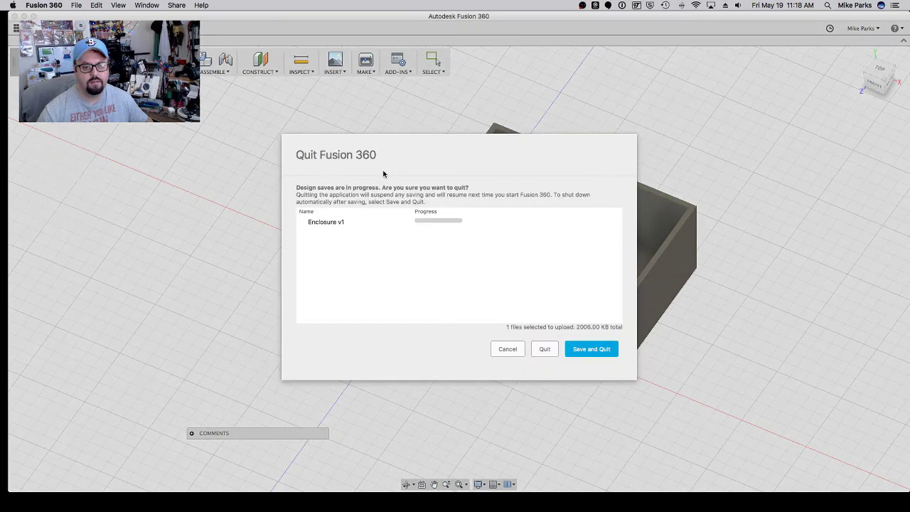
click(599, 349)
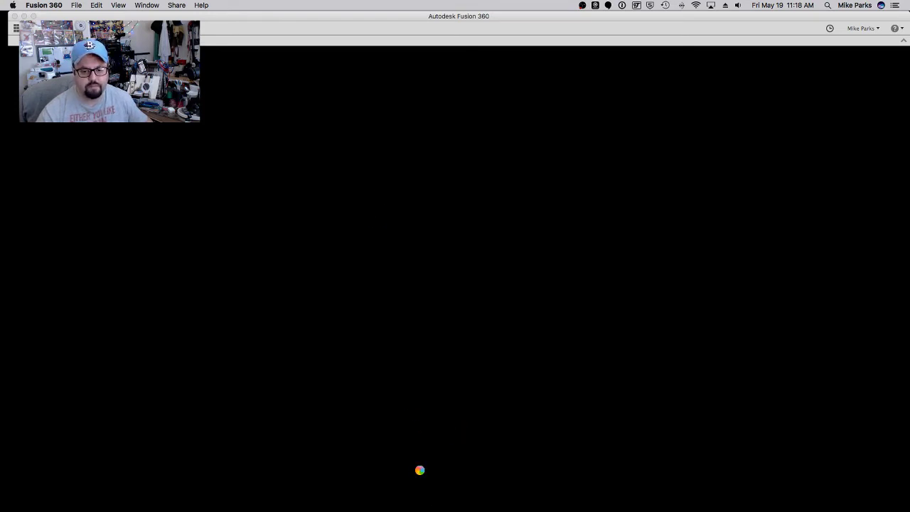
mouse_move(426, 508)
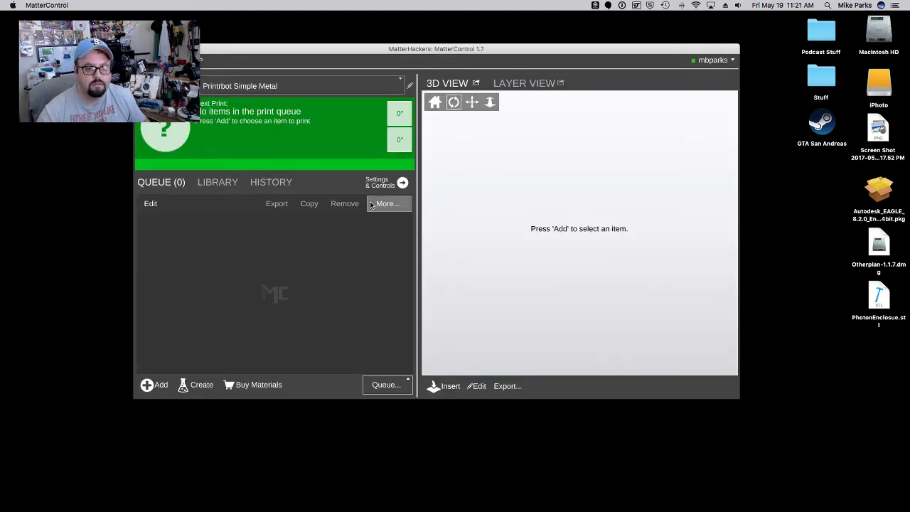
- Add PhotonEnclosue.stl to the print queue and remove the duplicate queue entry
click(393, 204)
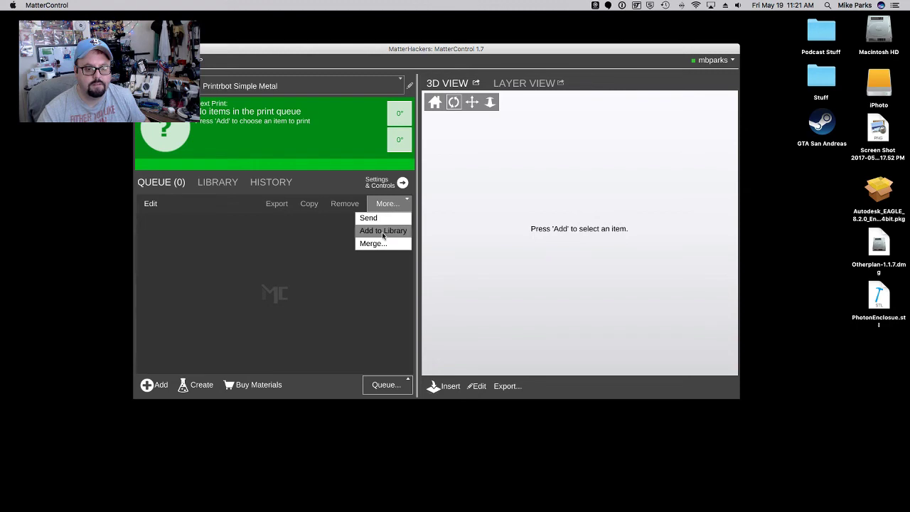
click(382, 231)
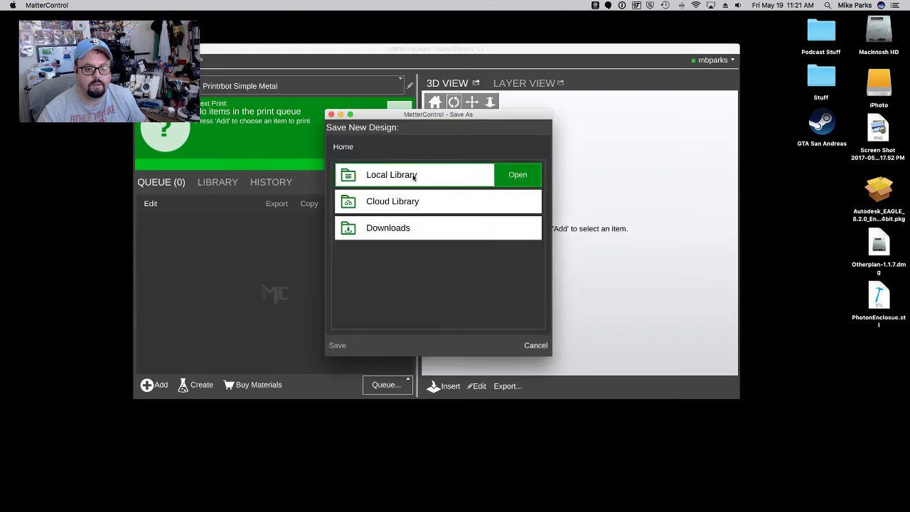
click(330, 115)
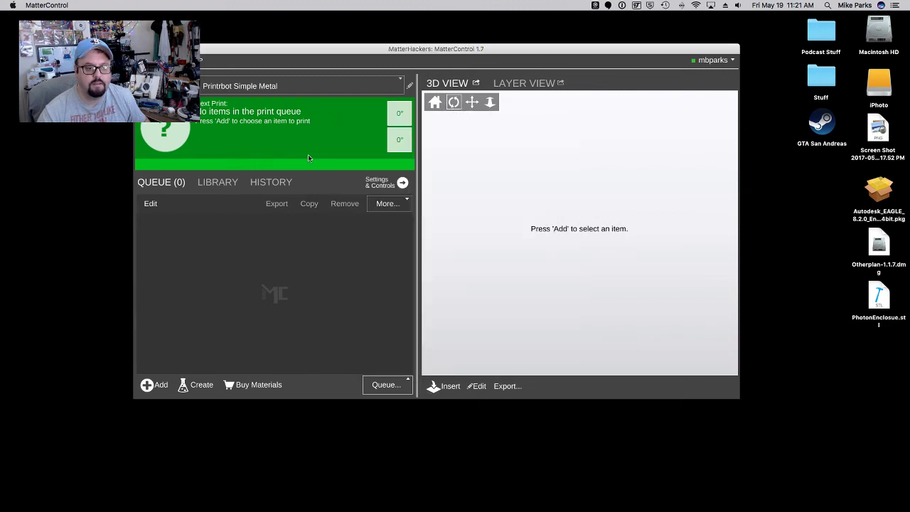
drag(875, 297, 339, 245)
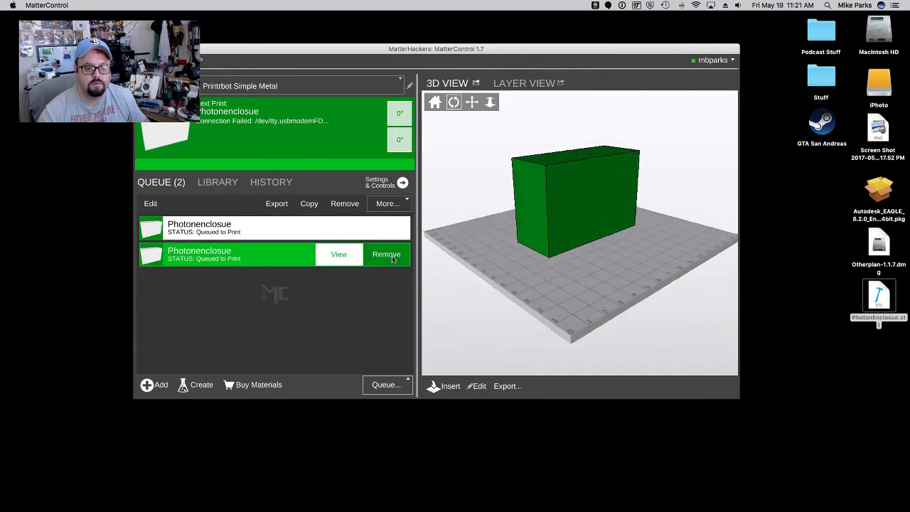
click(385, 256)
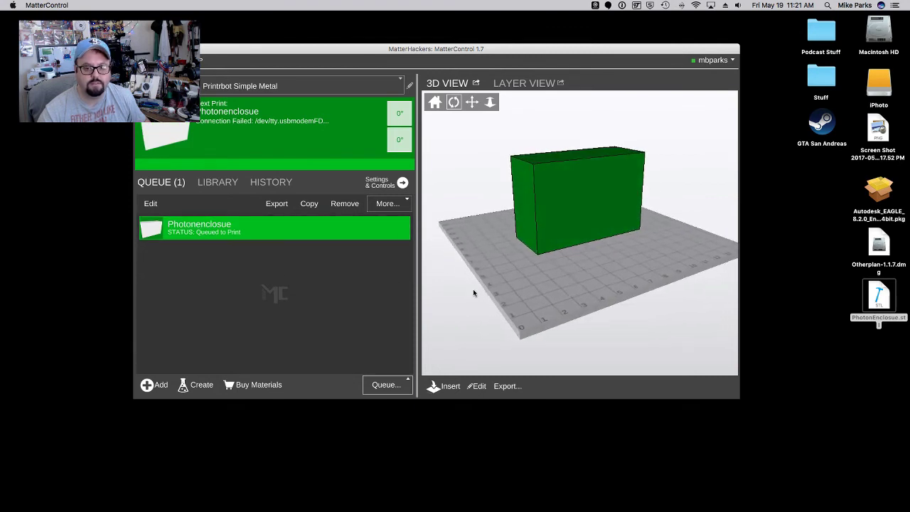
- Enlarge the MatterControl window to fill the screen and orbit around the enclosure model
drag(473, 289, 607, 316)
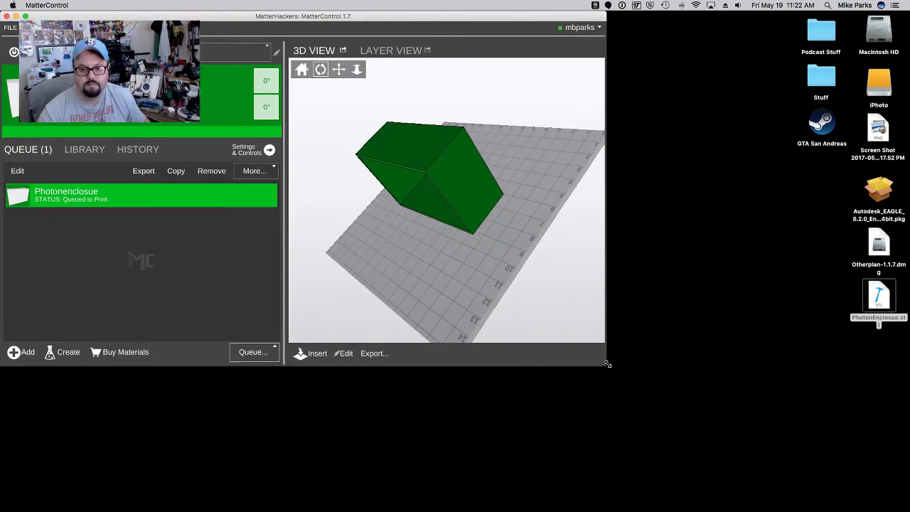
drag(607, 364, 906, 493)
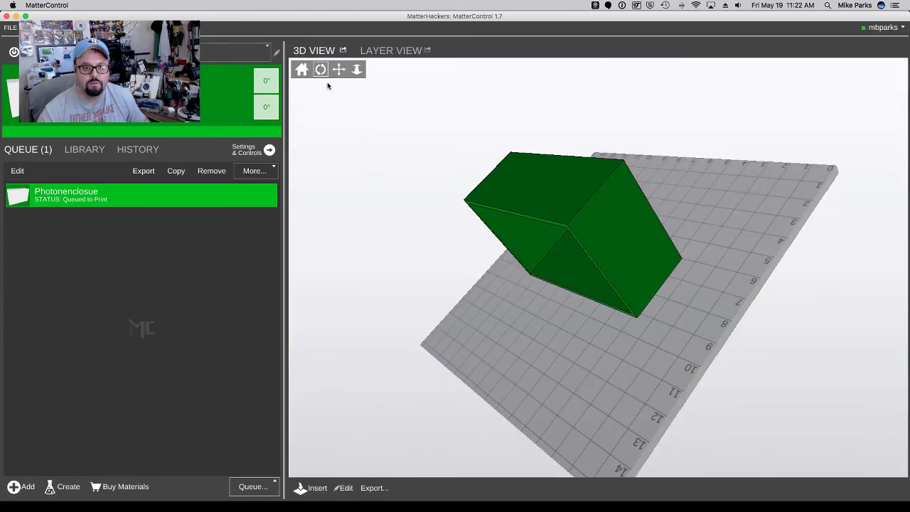
drag(327, 85, 510, 245)
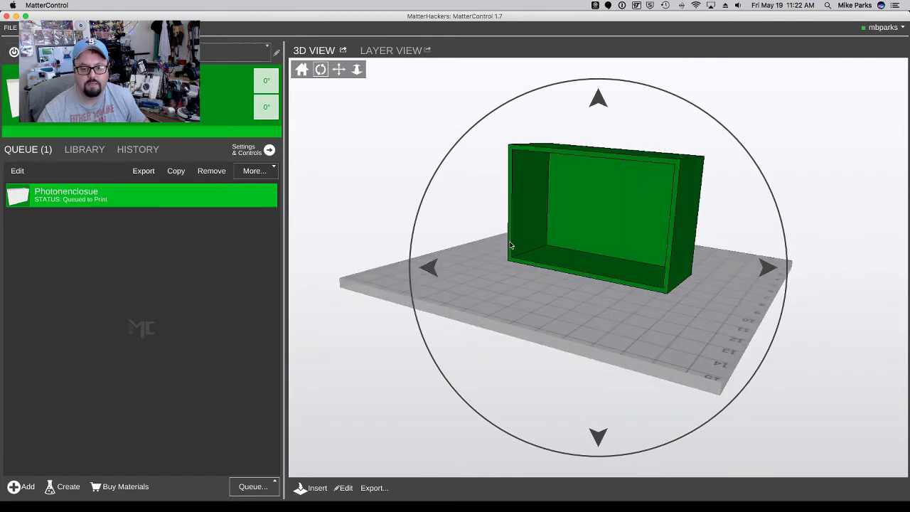
drag(604, 325, 412, 269)
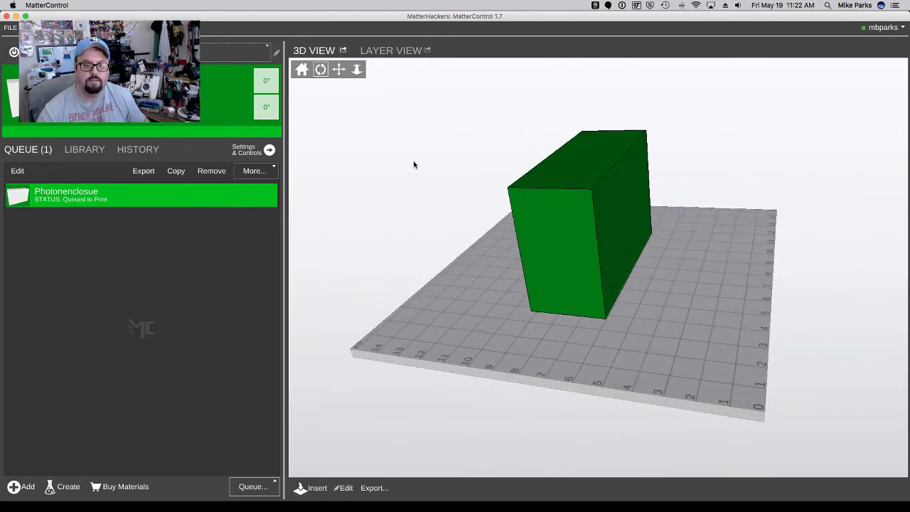
drag(414, 164, 576, 285)
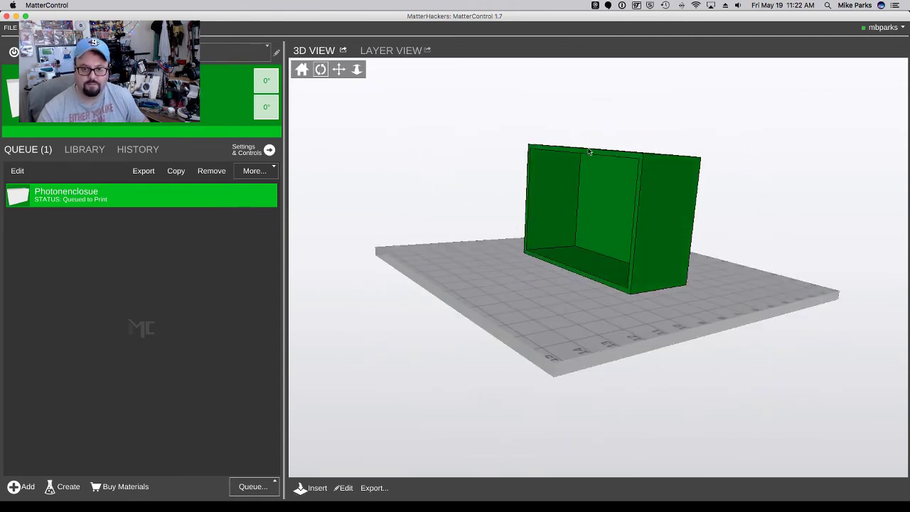
drag(708, 295, 575, 218)
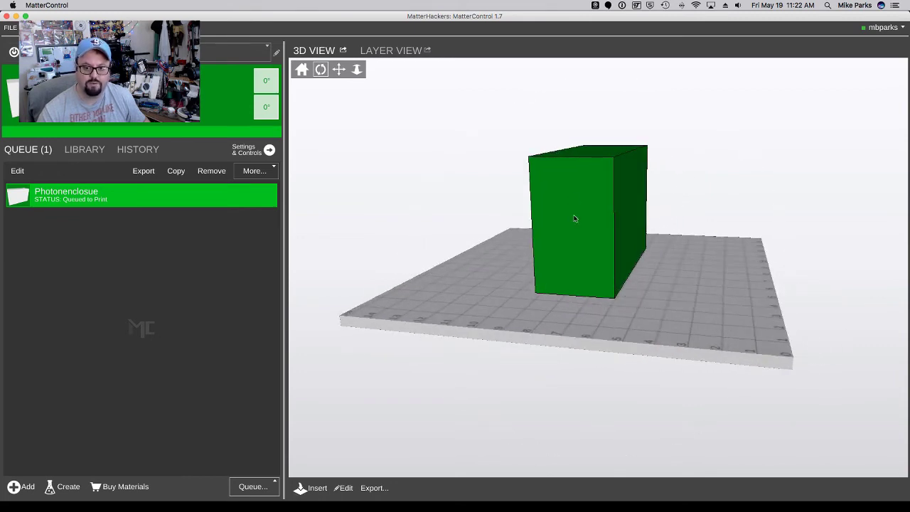
drag(469, 305, 493, 282)
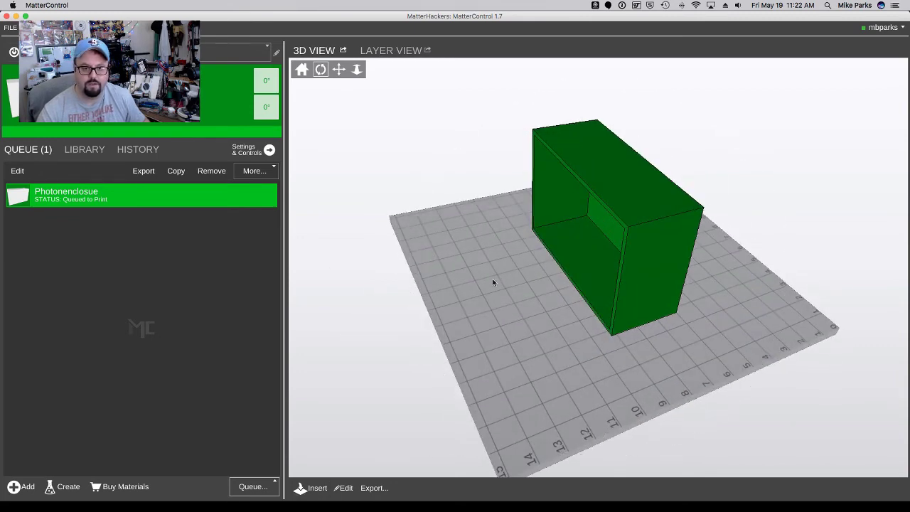
- Rotate the Photonenclosue model in 90-degree steps until its open side faces up
click(344, 488)
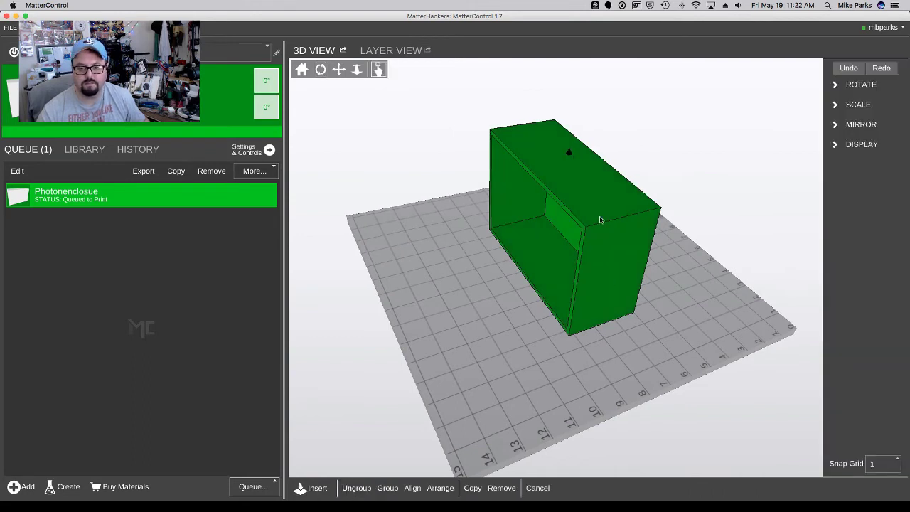
click(861, 85)
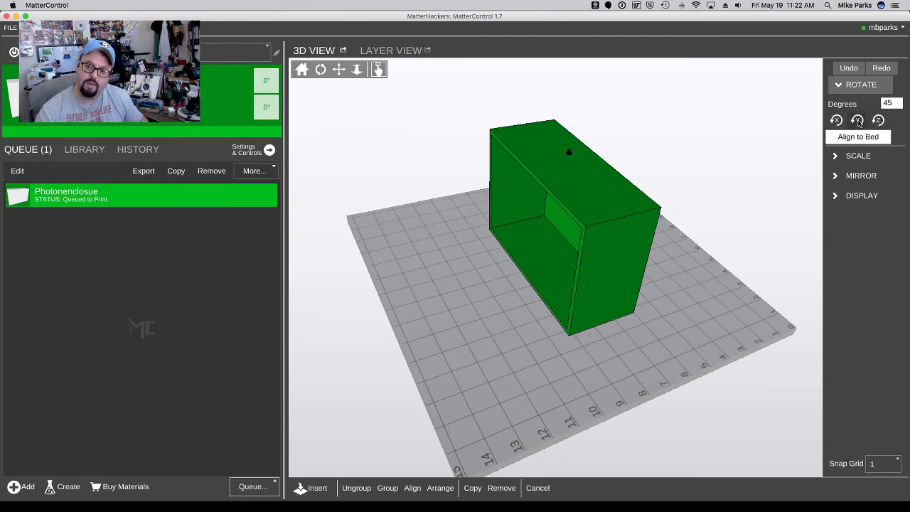
click(893, 104)
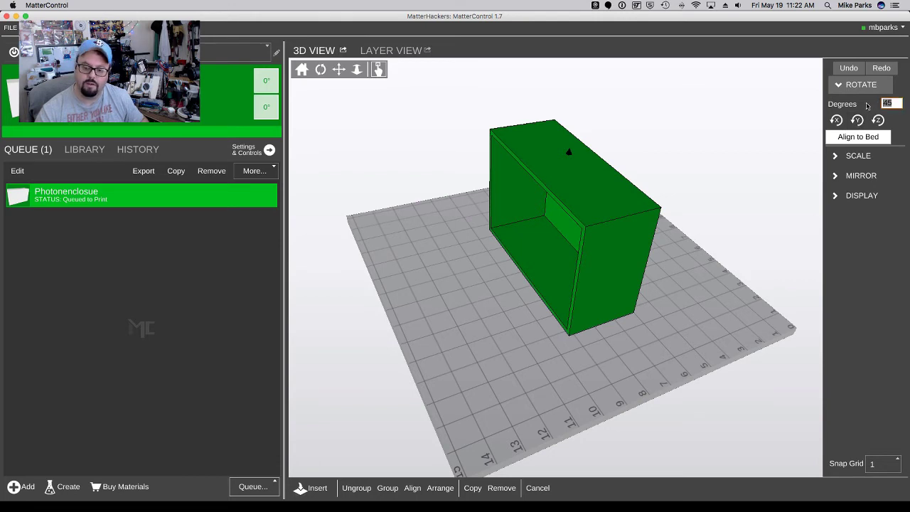
text(90)
click(857, 120)
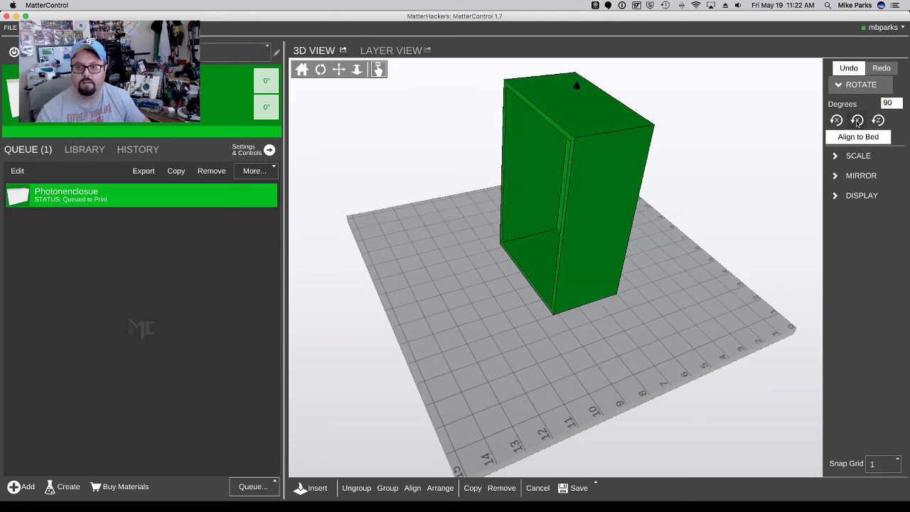
click(857, 121)
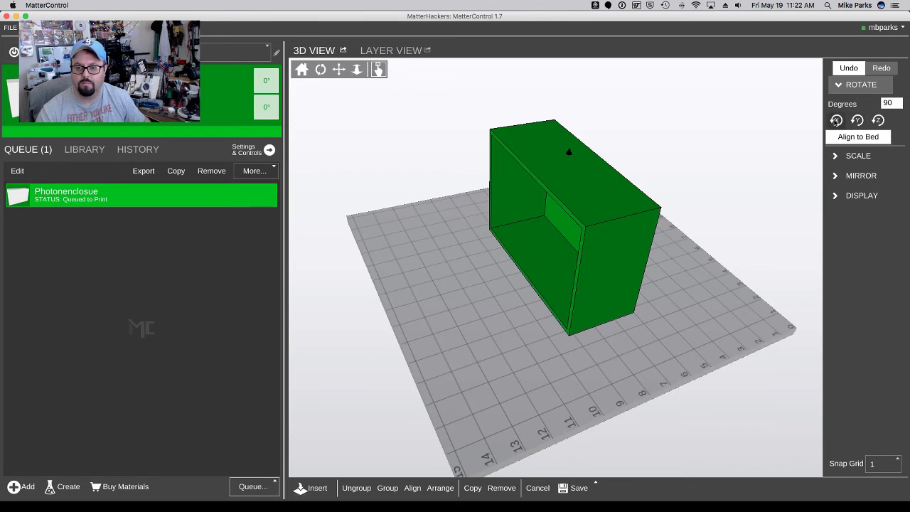
click(836, 120)
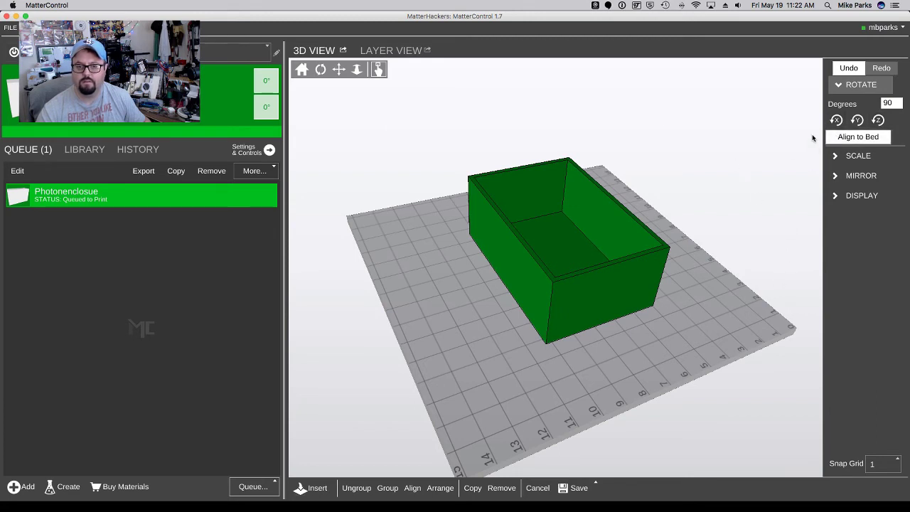
- Orbit around the enclosure box from several angles, then hide MatterControl with Cmd+H
click(338, 69)
click(321, 69)
drag(541, 284, 550, 303)
drag(464, 72, 488, 67)
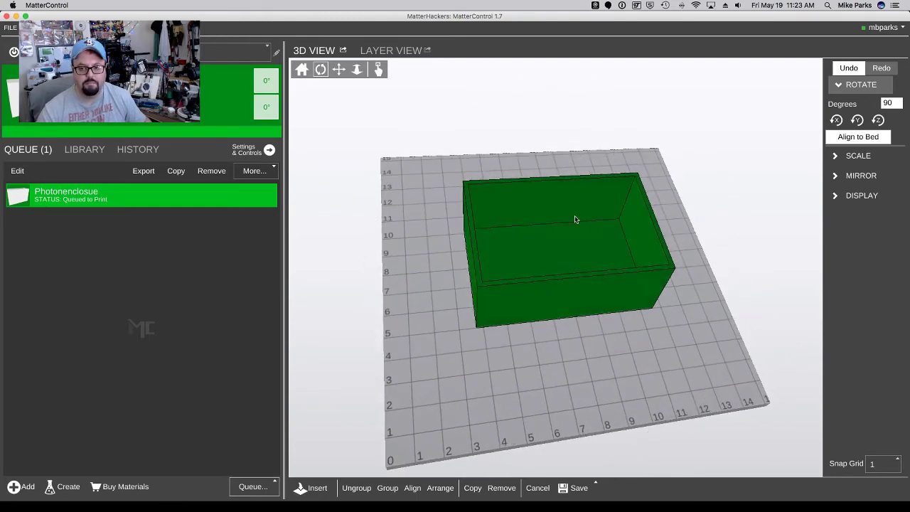
drag(575, 220, 552, 206)
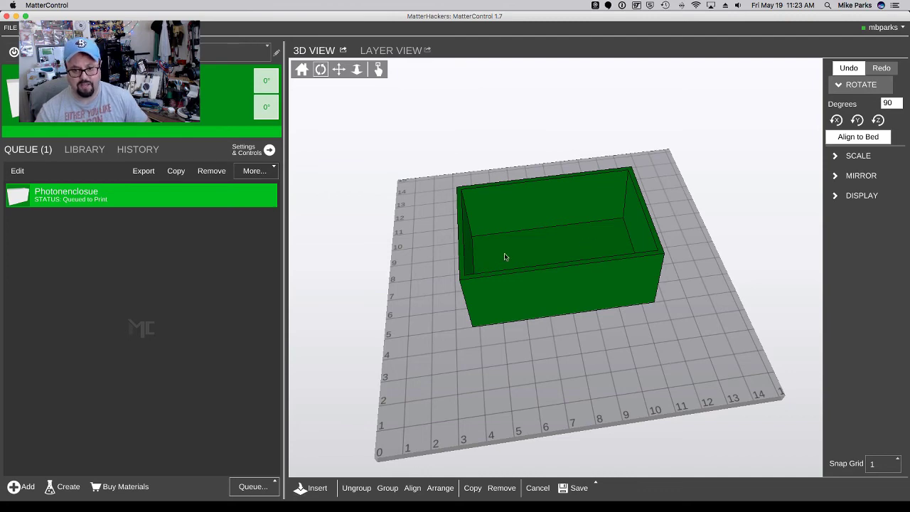
mouse_move(505, 256)
mouse_down()
mouse_move(529, 254)
mouse_move(528, 229)
mouse_move(449, 171)
mouse_move(552, 254)
mouse_move(509, 240)
mouse_up()
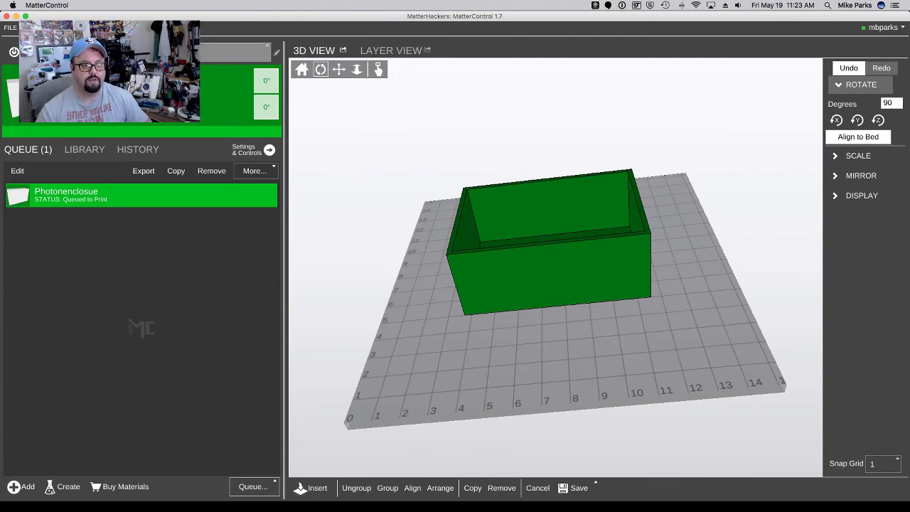
drag(455, 15, 506, 27)
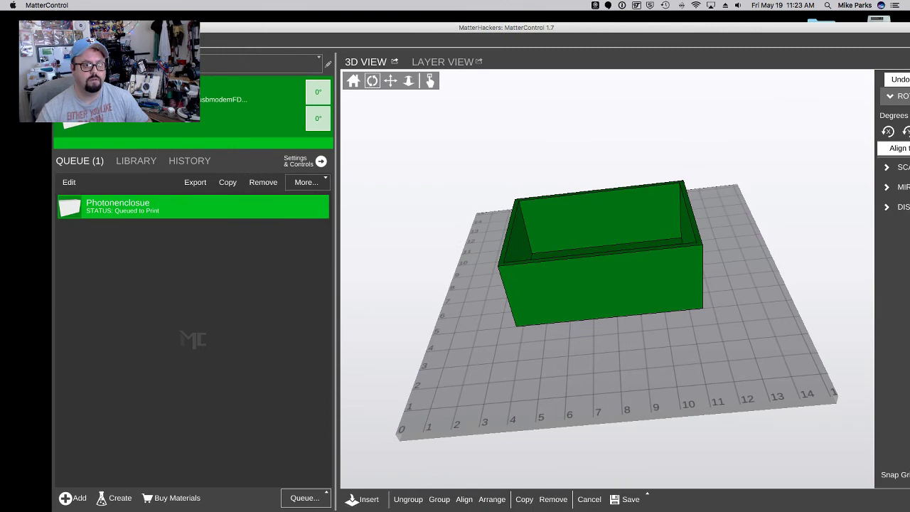
key(super+h)
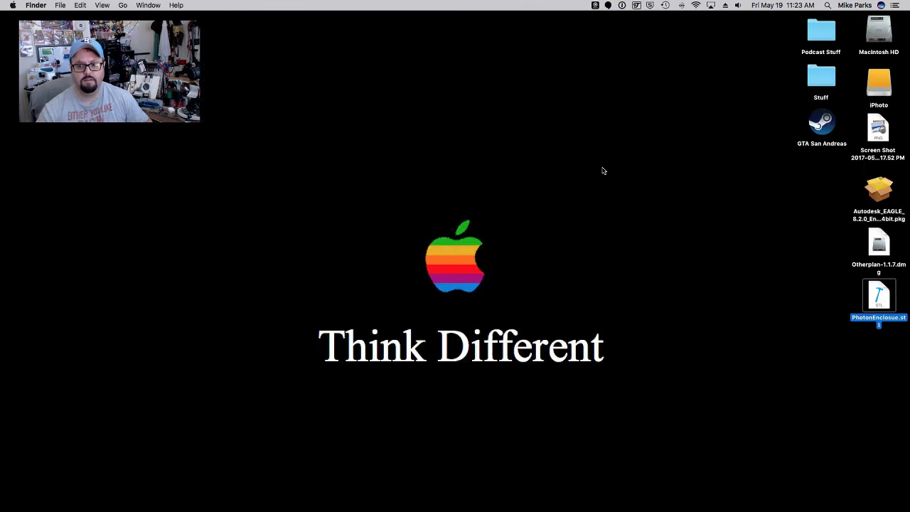
- Launch the EAGLE control panel and expand Projects > eagle > TSL230R_BoB
click(605, 172)
mouse_move(782, 506)
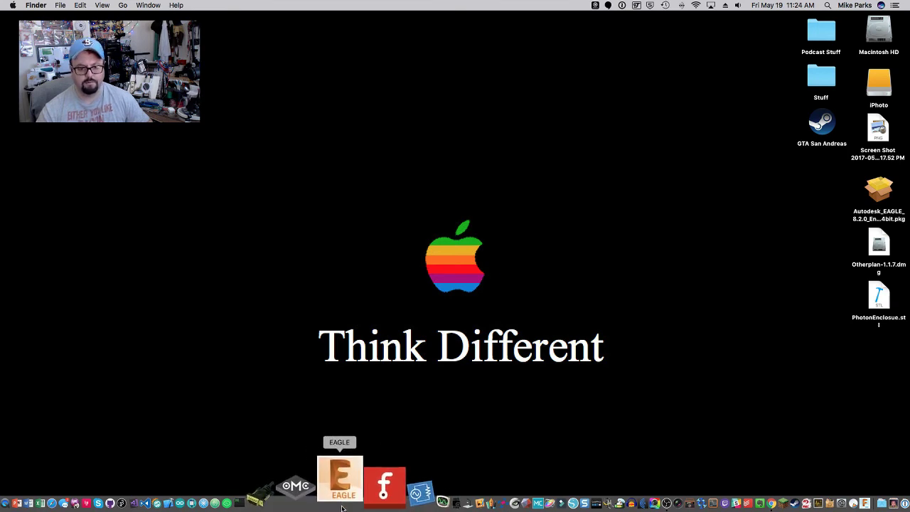
click(342, 490)
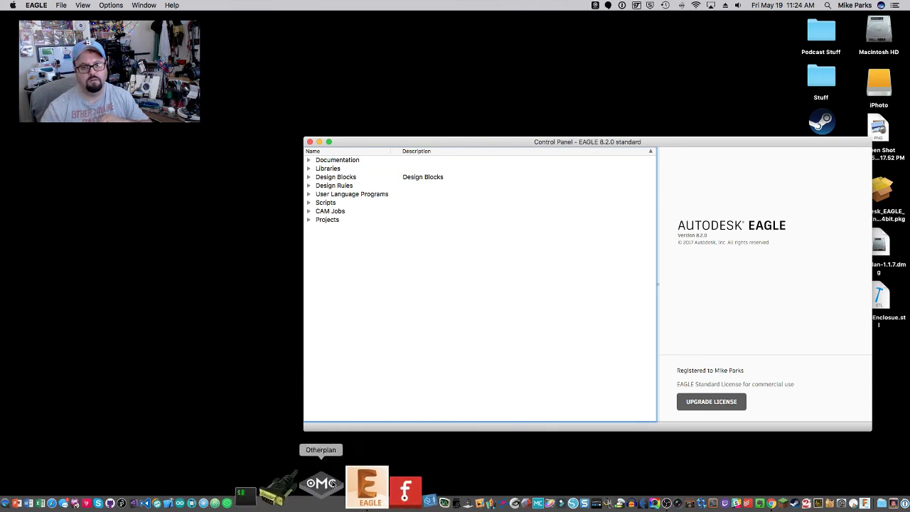
click(309, 220)
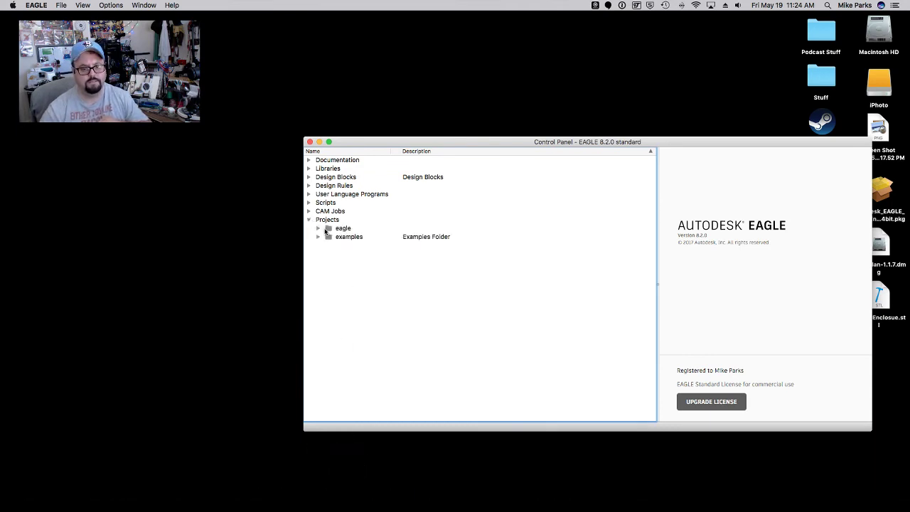
click(318, 229)
click(367, 280)
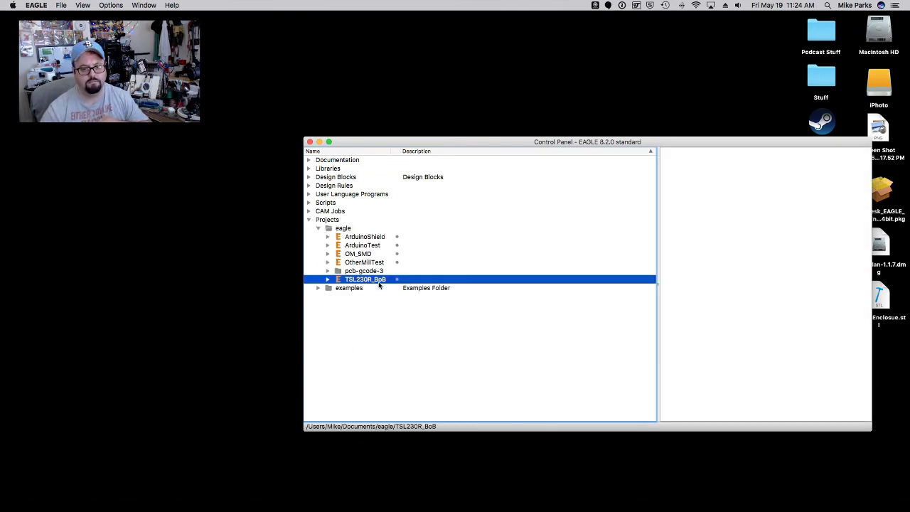
click(328, 279)
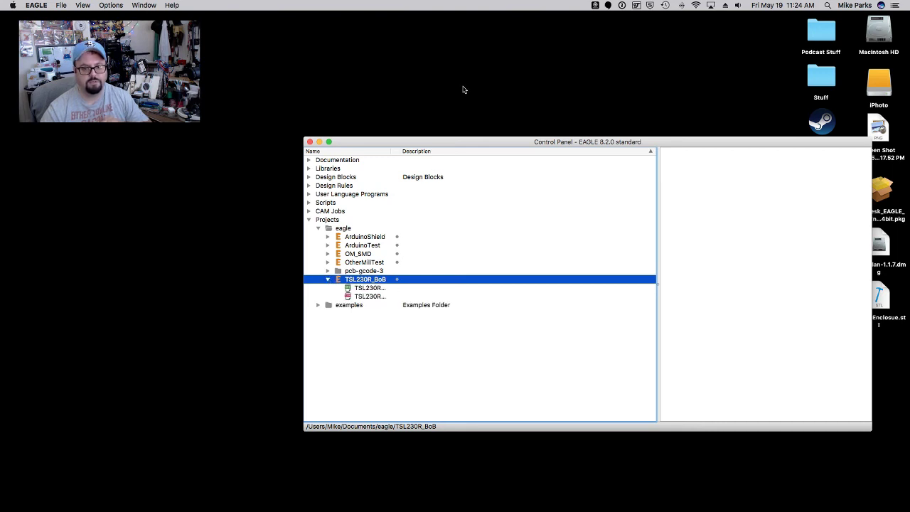
drag(455, 143, 312, 91)
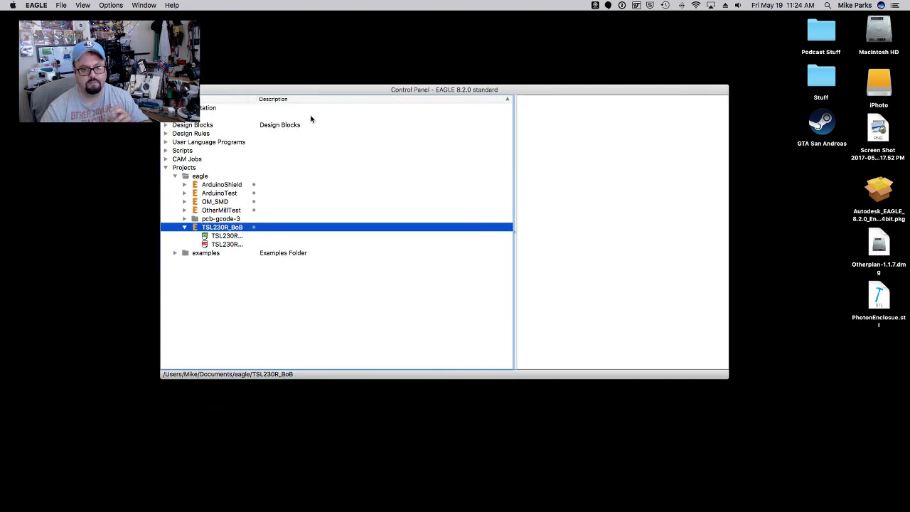
- Preview the TSL230R_BoB schematic and board files, then open the .brd in the board editor
click(226, 245)
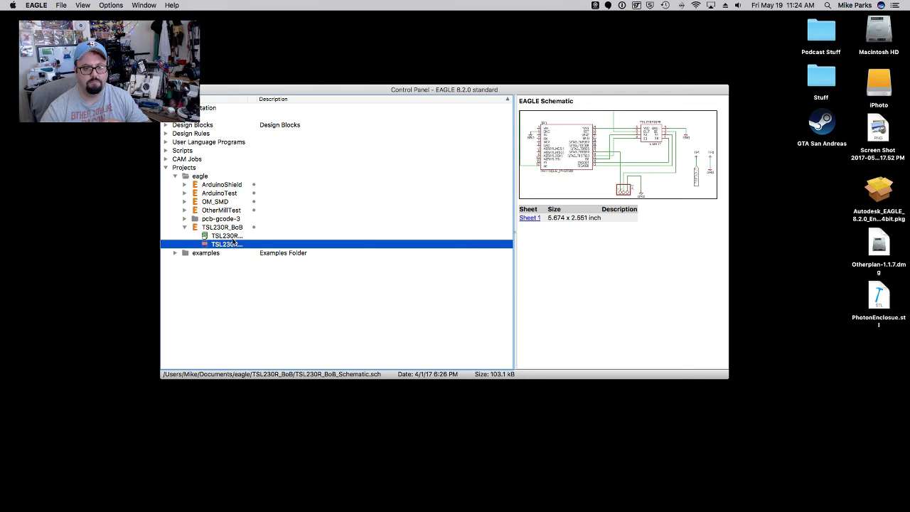
click(226, 236)
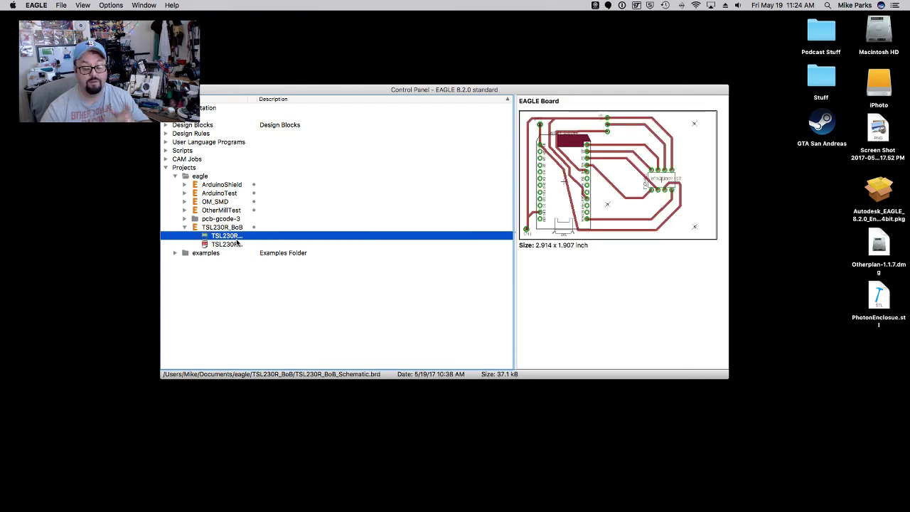
click(238, 244)
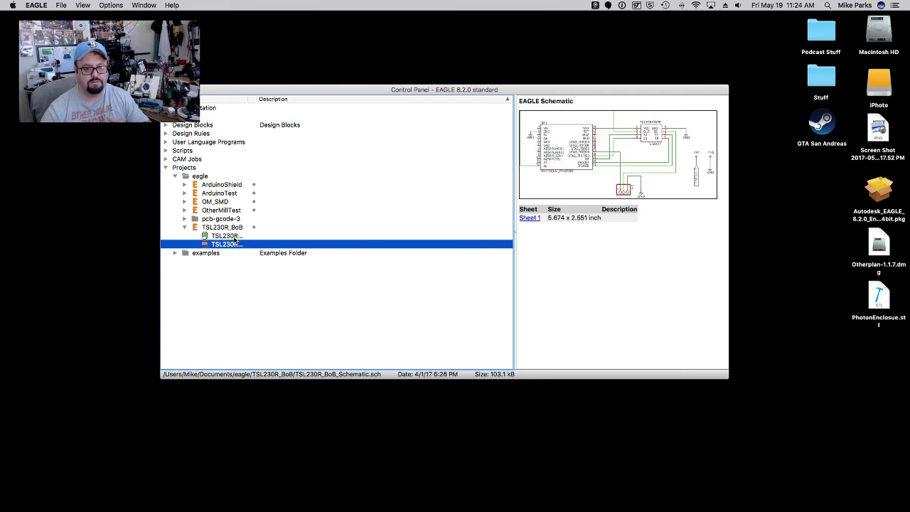
click(235, 237)
double_click(236, 237)
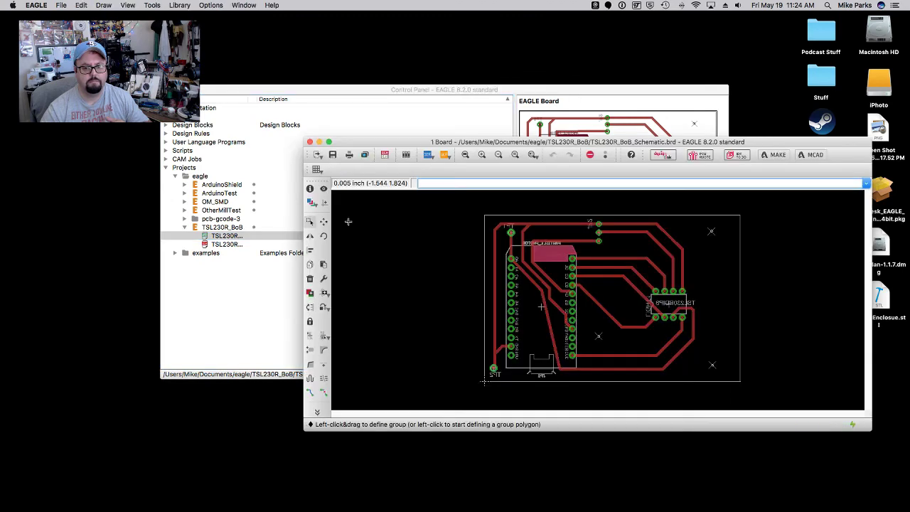
- Move and enlarge the board editor window, then open Export to Manufacturing via MAKE
drag(298, 103, 171, 38)
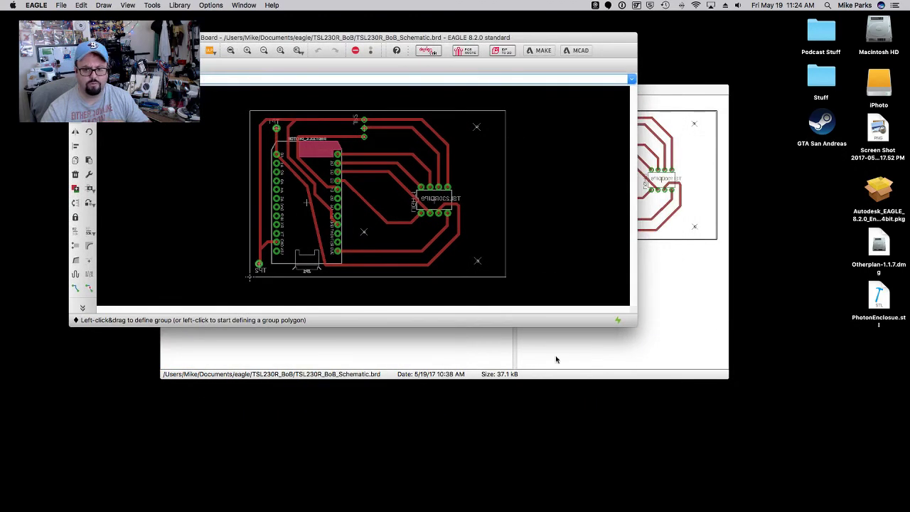
drag(635, 322, 861, 506)
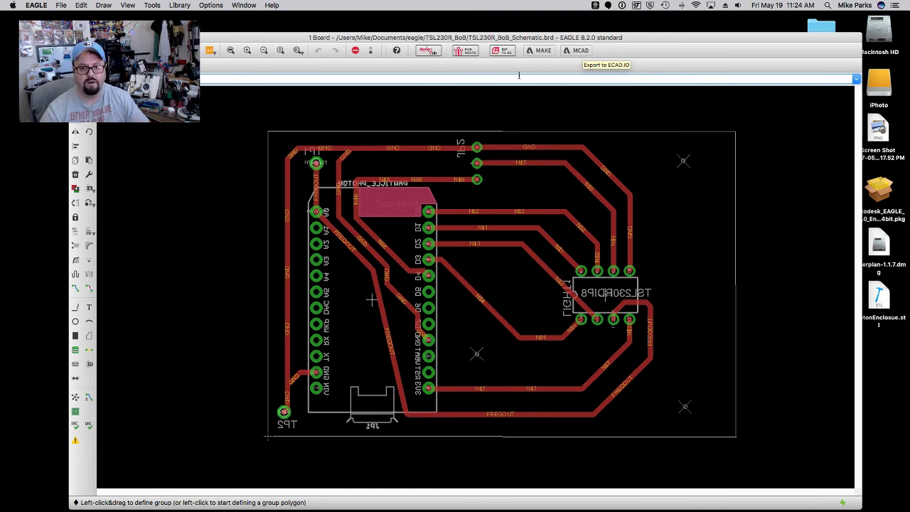
click(544, 52)
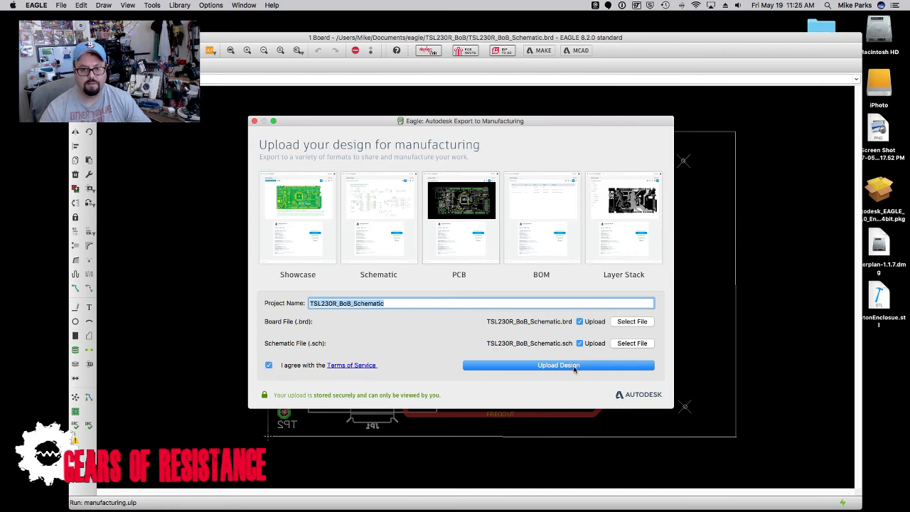
- Upload the TSL230R_BoB design, close three leftover Chrome tabs, and scroll to its details
click(529, 365)
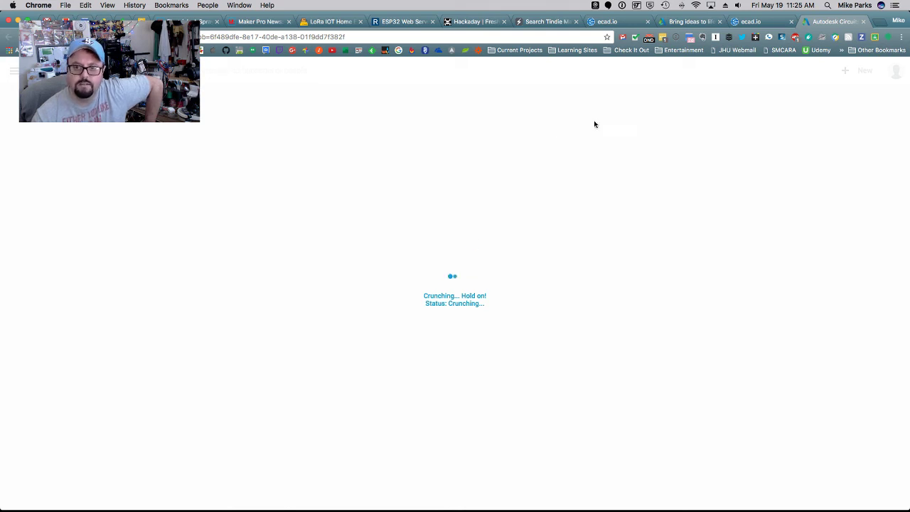
click(648, 22)
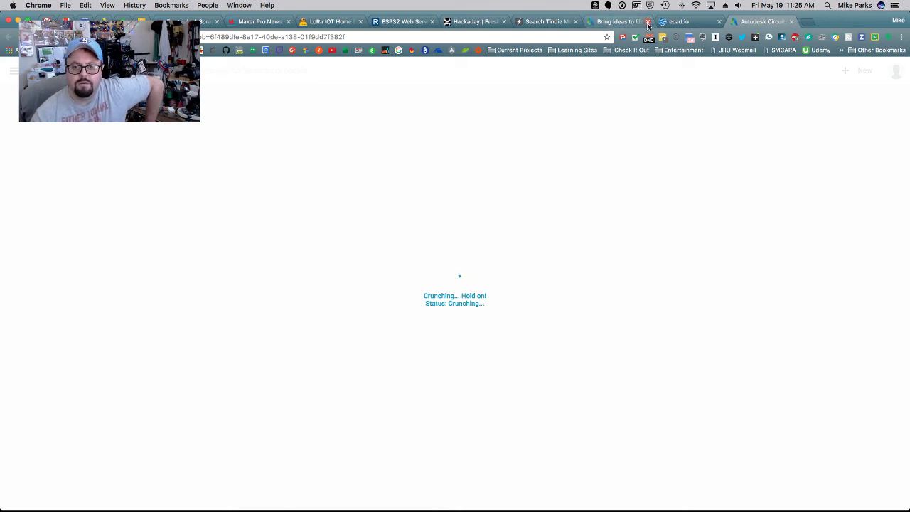
click(648, 22)
click(647, 22)
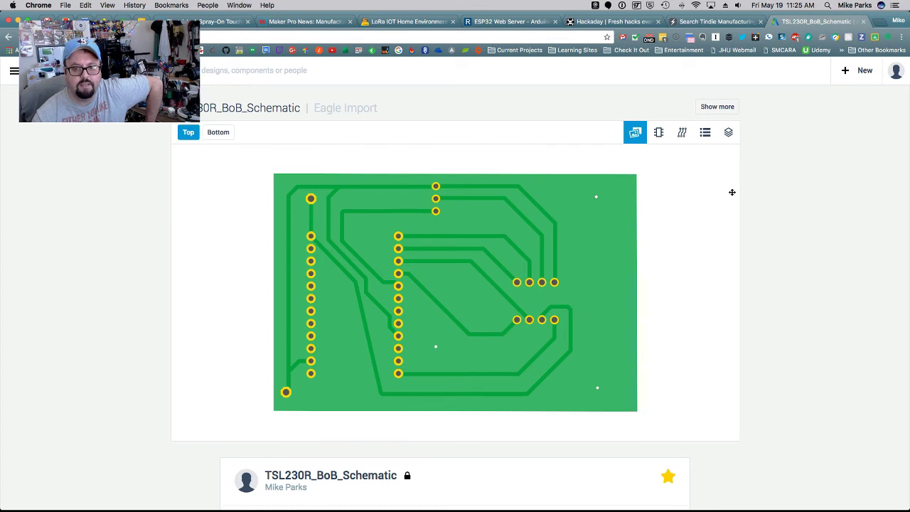
scroll(791, 177, down, 10)
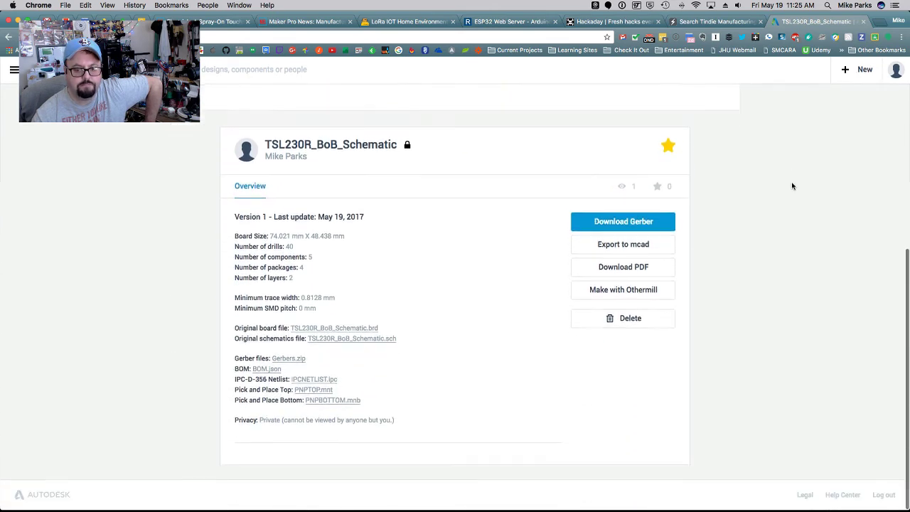
- Scroll the design page and pan the viewer back to the green Top board render
scroll(789, 185, up, 10)
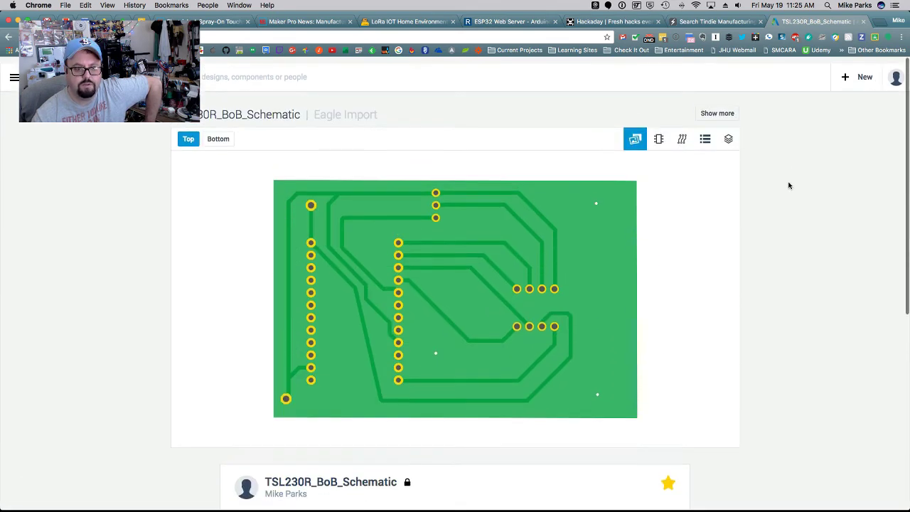
scroll(687, 284, down, 3)
scroll(694, 280, up, 3)
scroll(690, 280, down, 3)
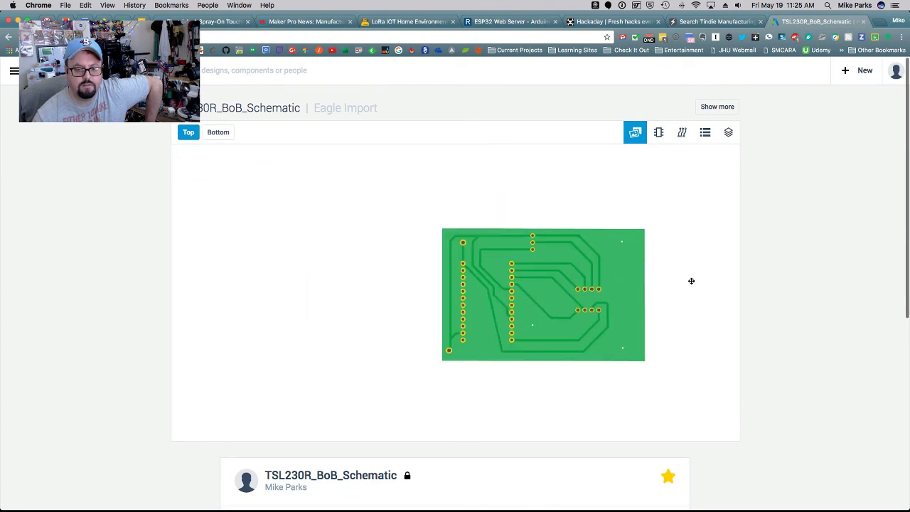
scroll(691, 281, up, 5)
scroll(691, 280, down, 5)
scroll(691, 281, up, 4)
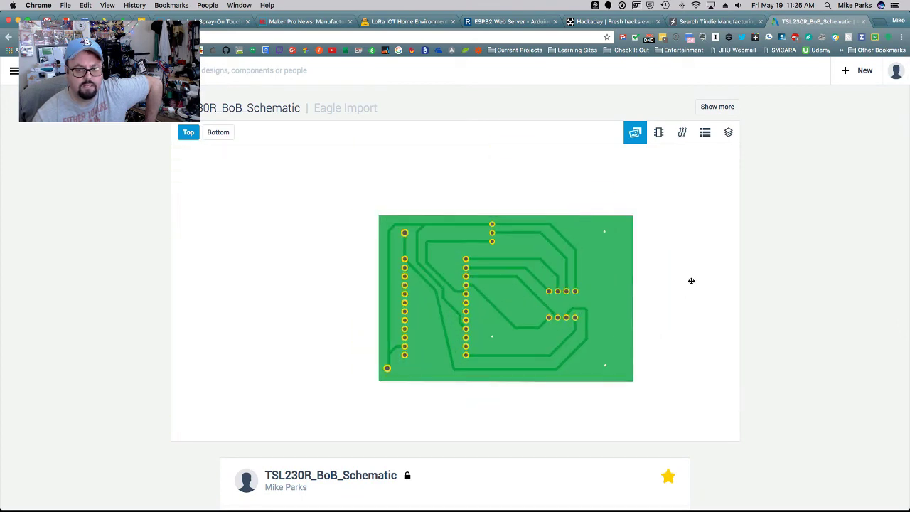
scroll(691, 281, down, 4)
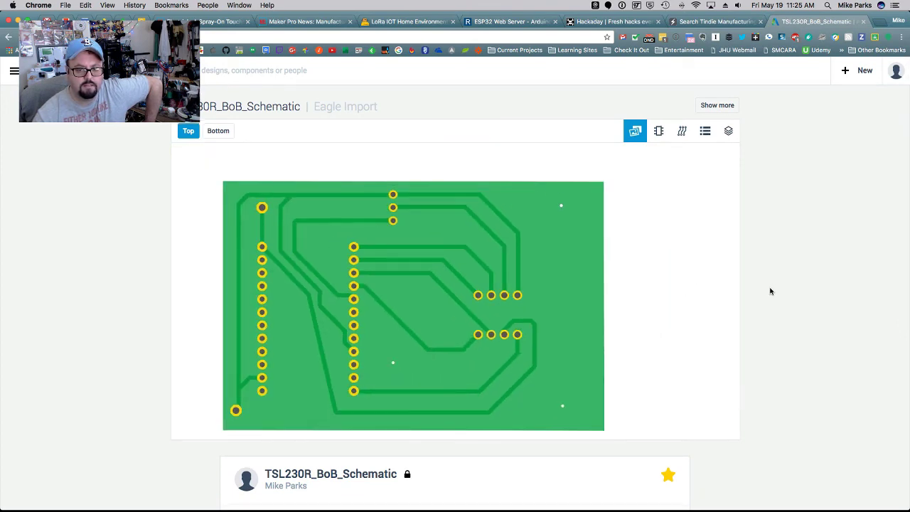
scroll(771, 289, down, 1)
scroll(771, 289, down, 5)
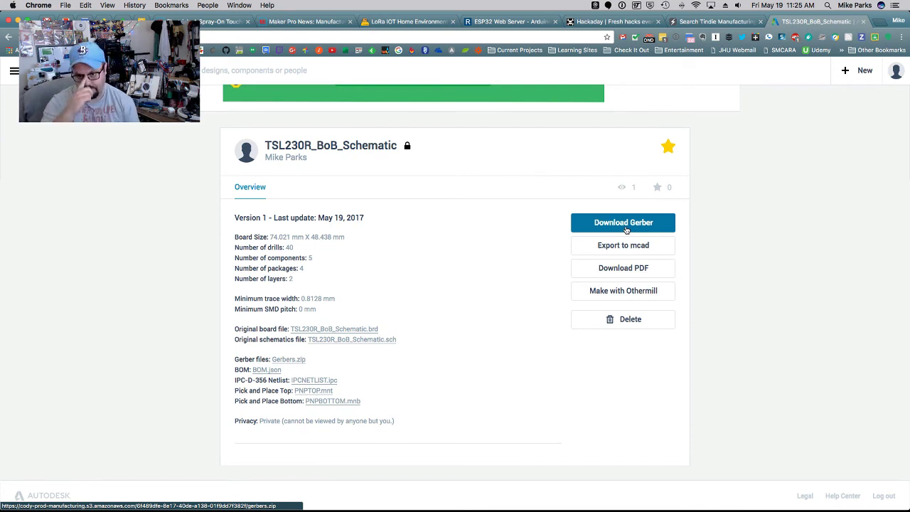
scroll(735, 254, up, 5)
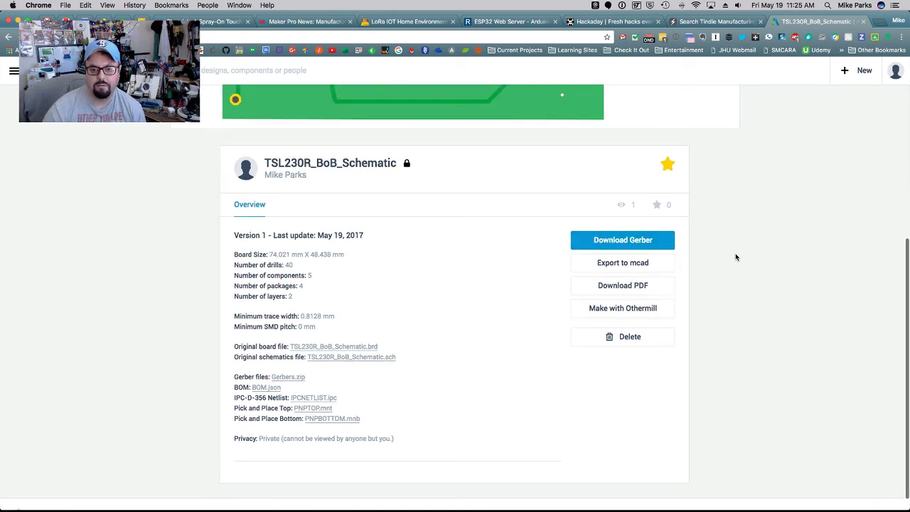
scroll(444, 270, up, 3)
scroll(295, 142, down, 5)
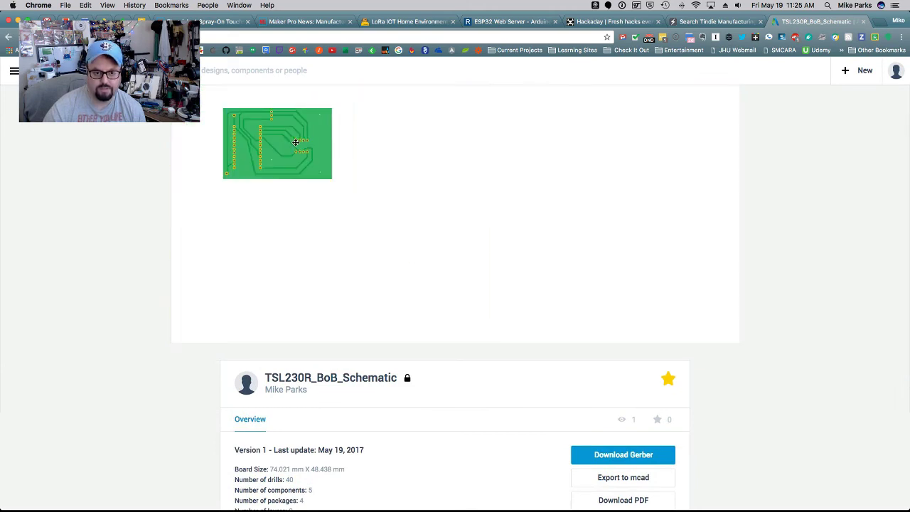
scroll(295, 143, up, 3)
drag(295, 142, 481, 173)
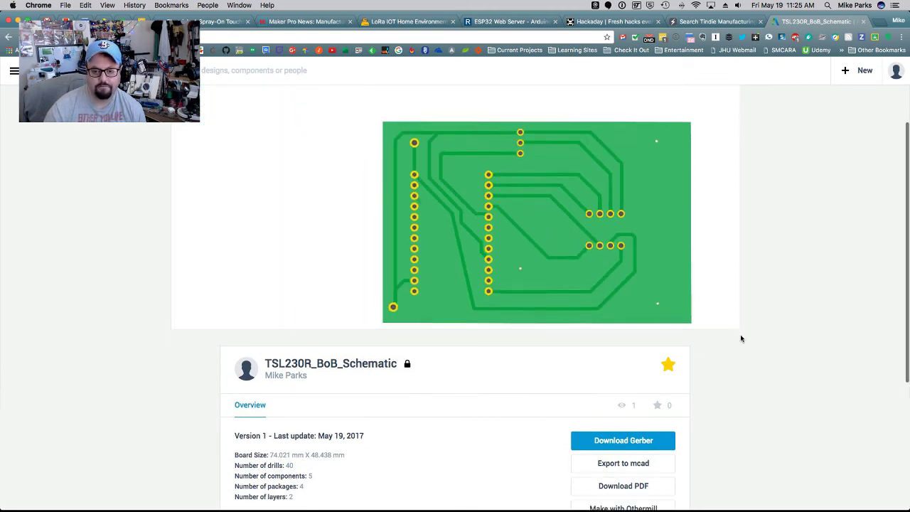
scroll(785, 395, down, 3)
scroll(785, 395, down, 3)
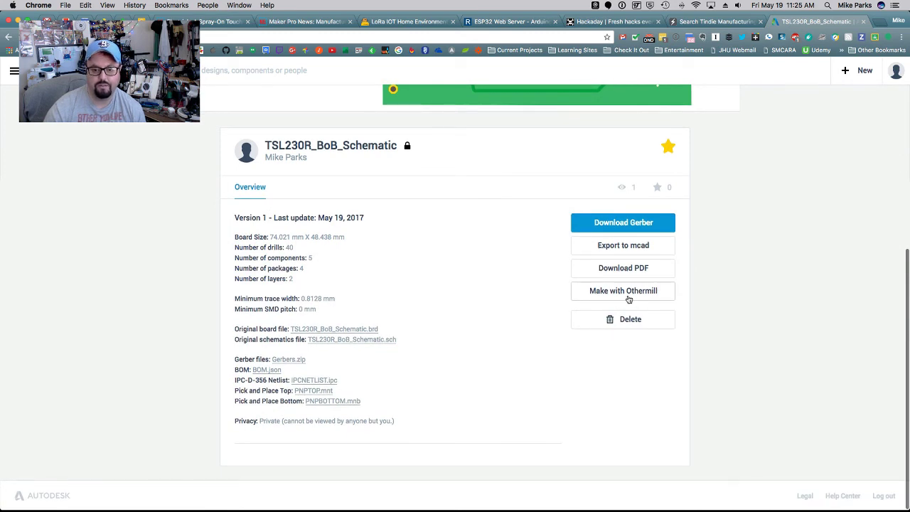
scroll(550, 279, up, 3)
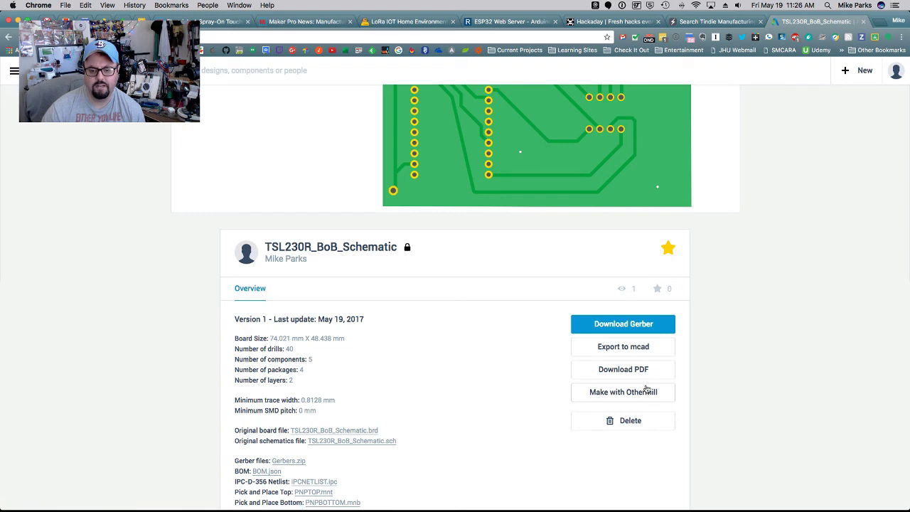
scroll(821, 367, up, 3)
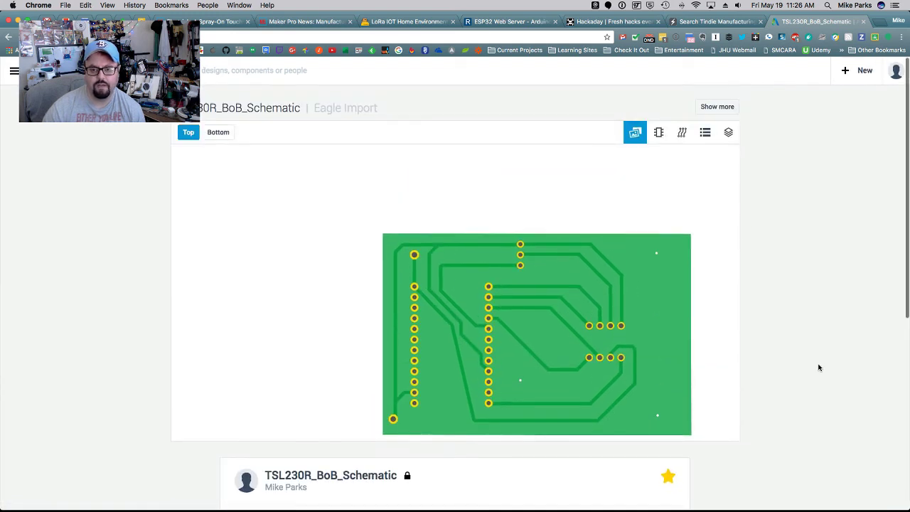
- Toggle the board render between Bottom and Top, then view the schematic and Eagle board layout
drag(487, 218, 424, 173)
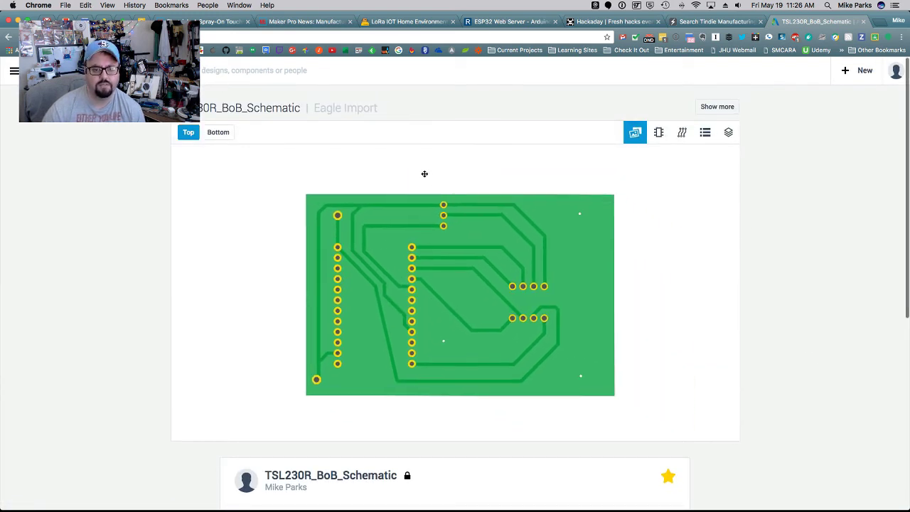
click(217, 133)
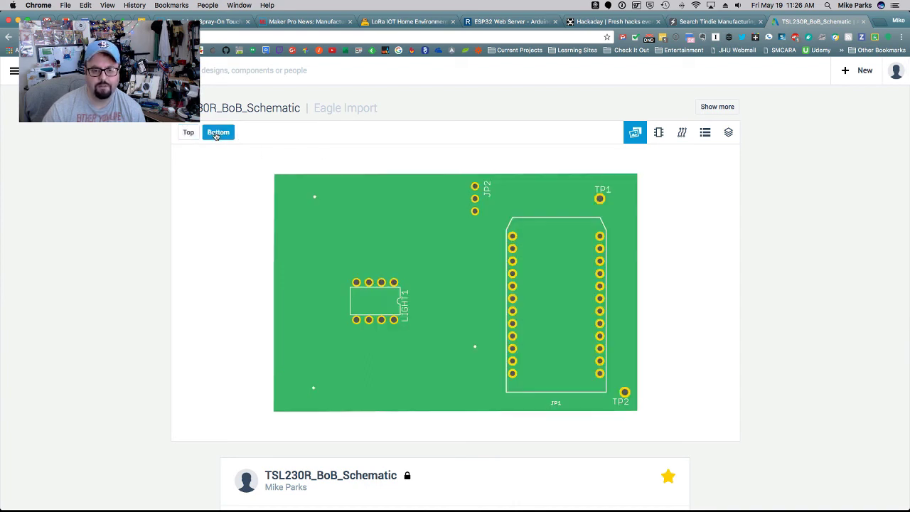
click(188, 133)
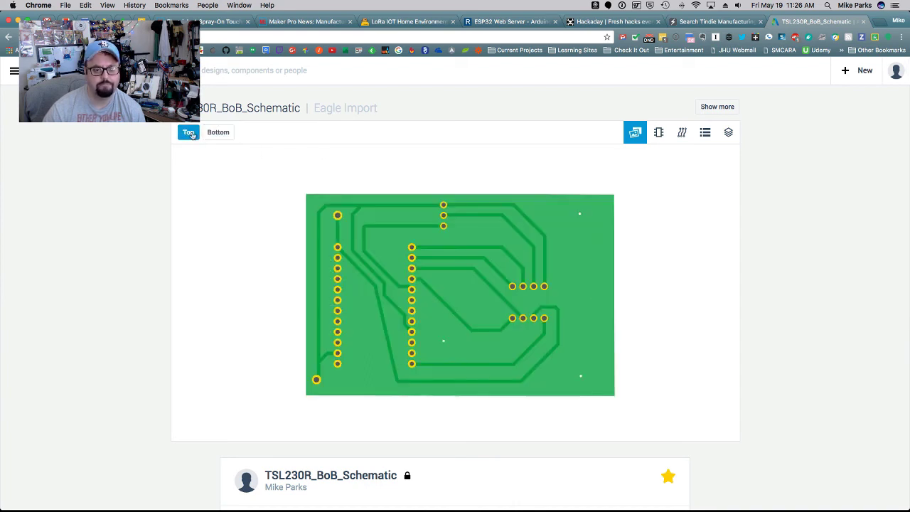
click(659, 135)
click(682, 133)
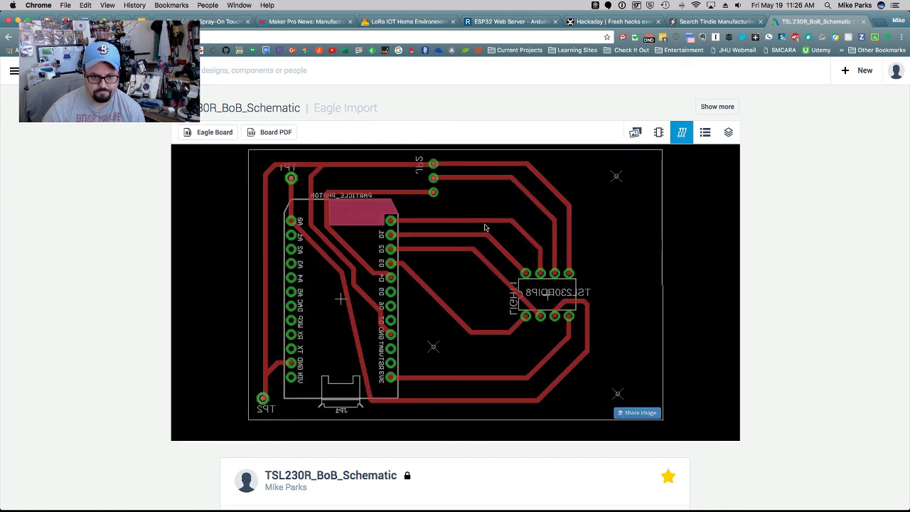
click(634, 134)
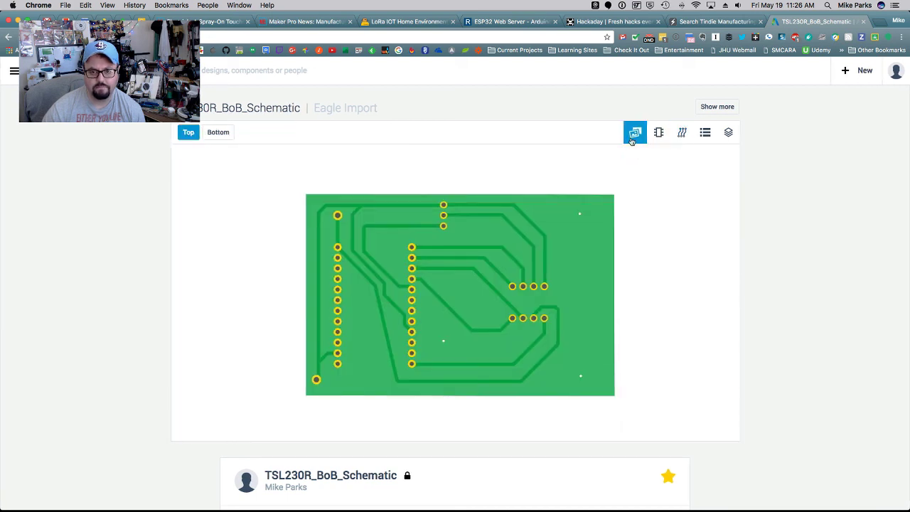
click(682, 132)
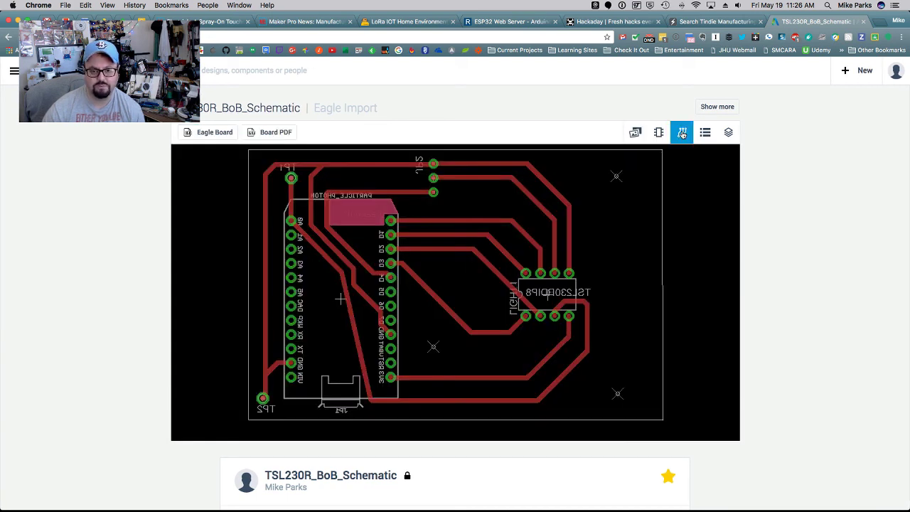
- Show the parts list and layers, preview Top Soldermask alone, and scroll to the overview
click(705, 135)
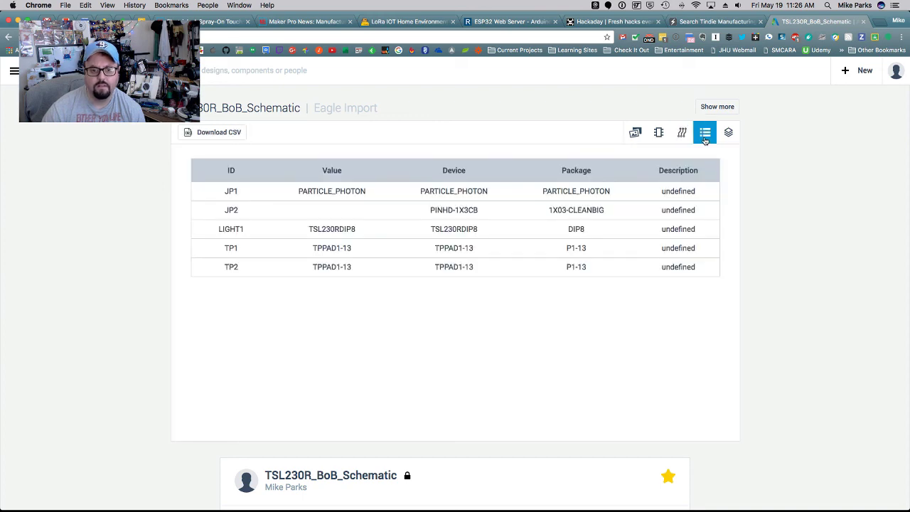
scroll(330, 146, down, 1)
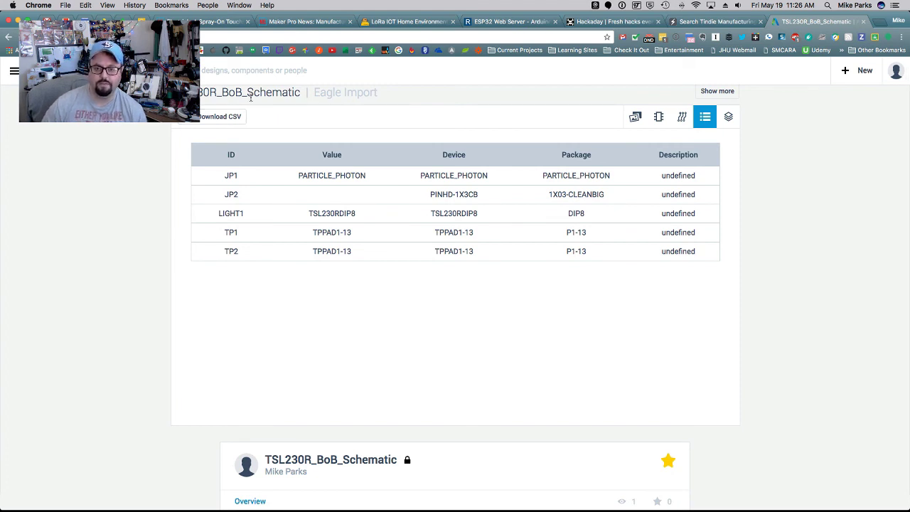
click(727, 118)
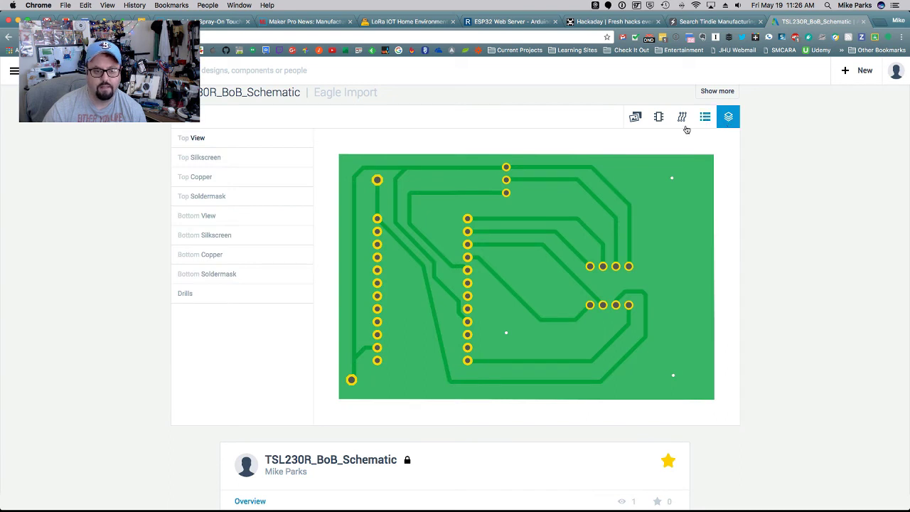
click(208, 158)
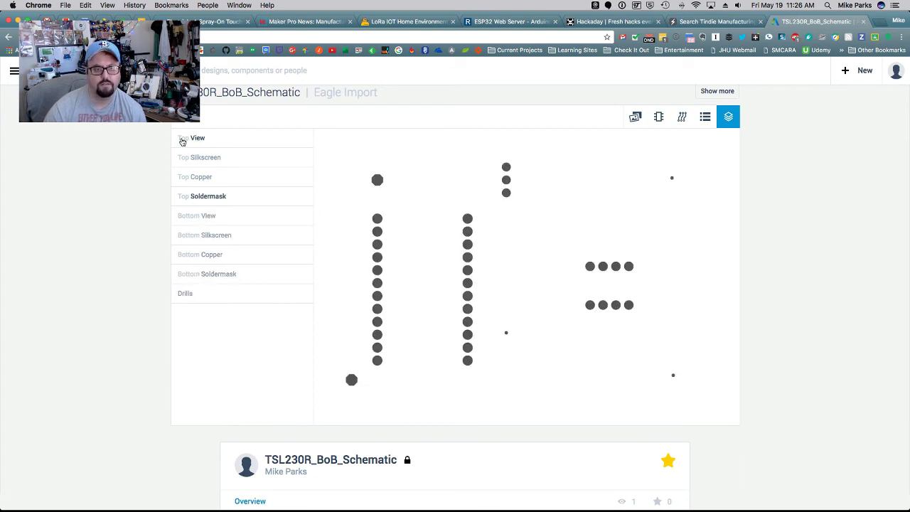
scroll(221, 327, down, 1)
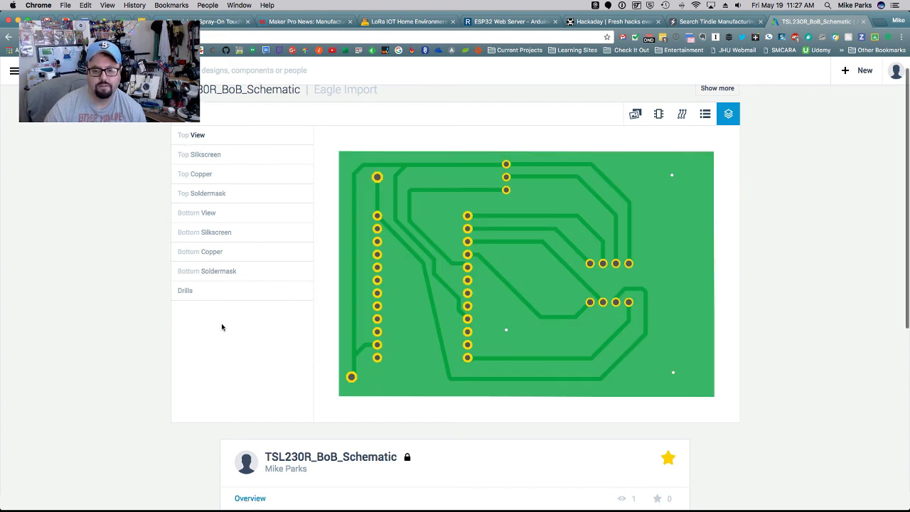
scroll(221, 325, down, 8)
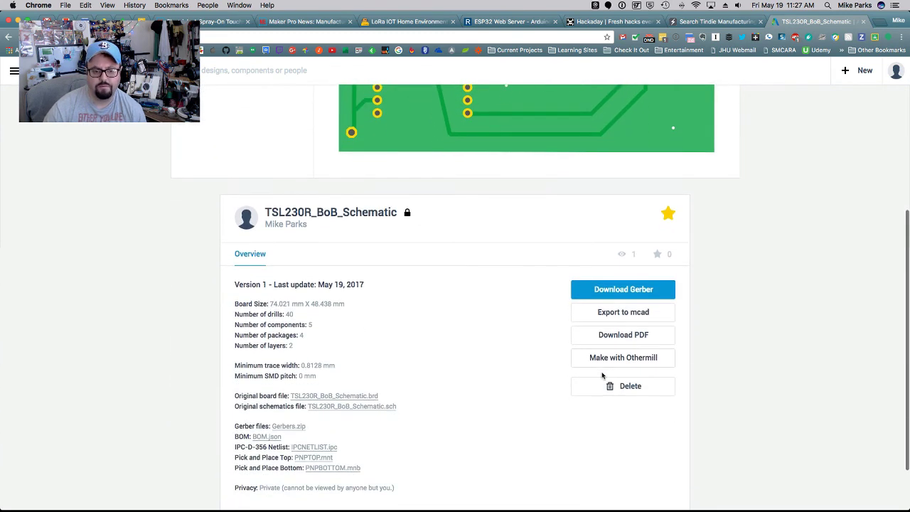
- Download the design as design.pdf to the Desktop and open it
click(622, 335)
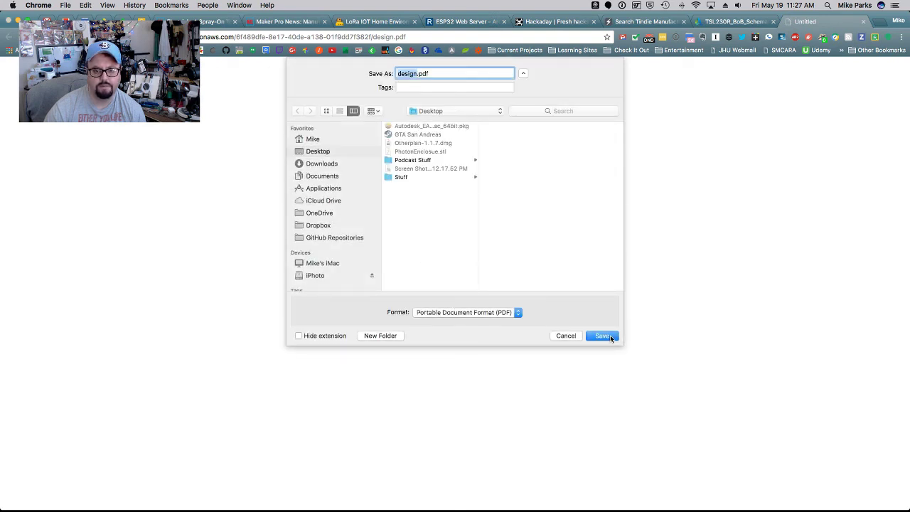
click(610, 336)
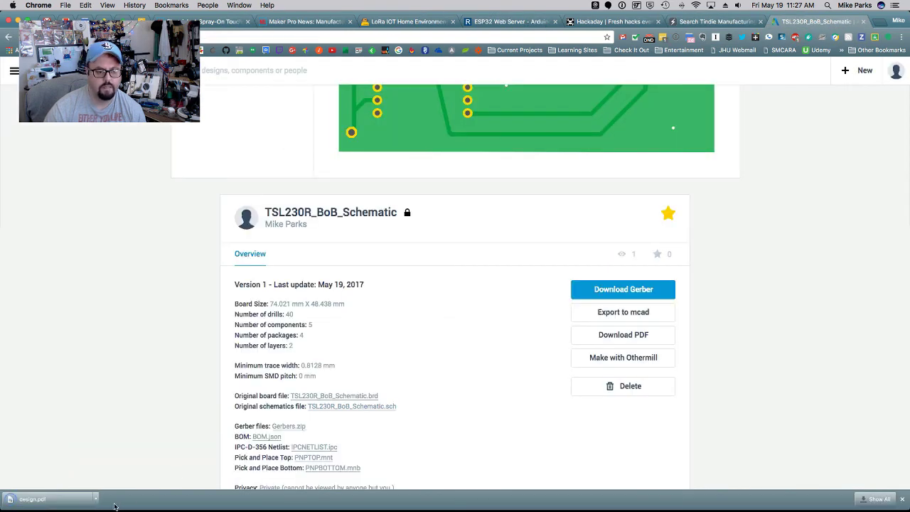
click(92, 499)
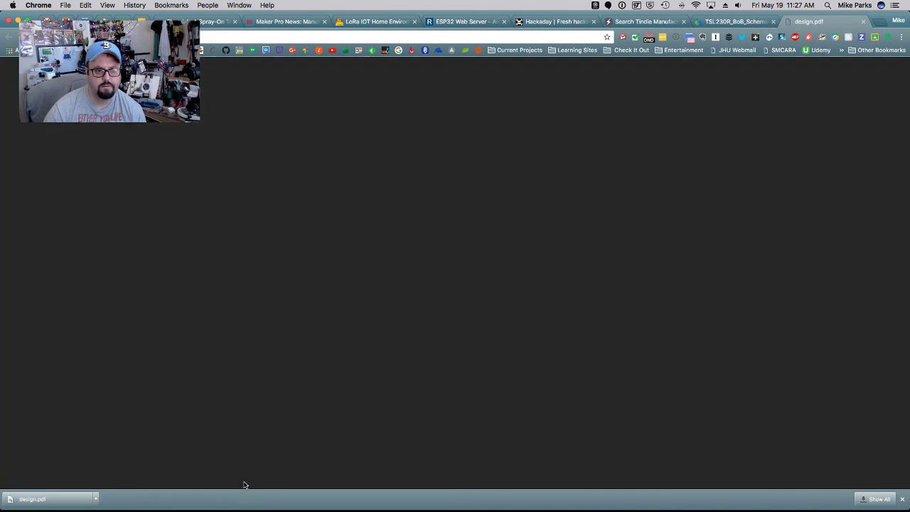
- Scroll through the PDF's schematic and board pages, then return to the TSL230R tab
scroll(412, 391, down, 5)
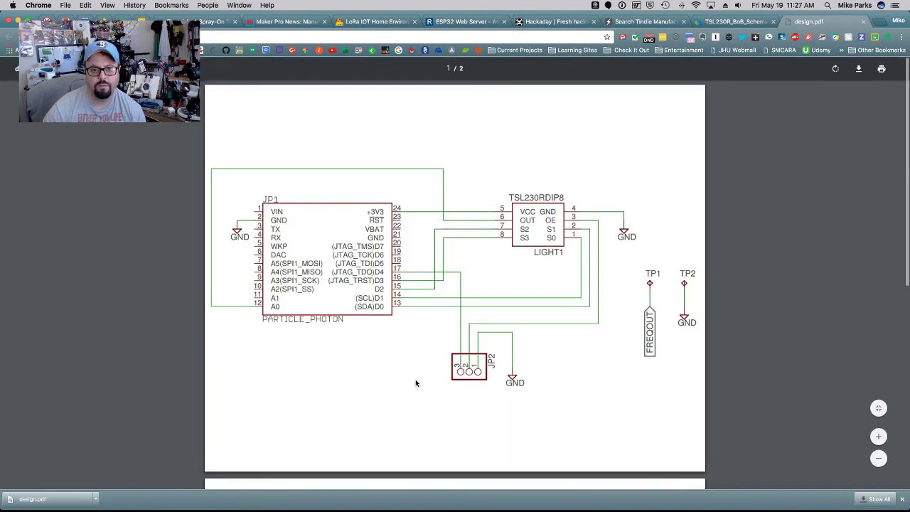
scroll(418, 380, up, 3)
scroll(421, 380, down, 5)
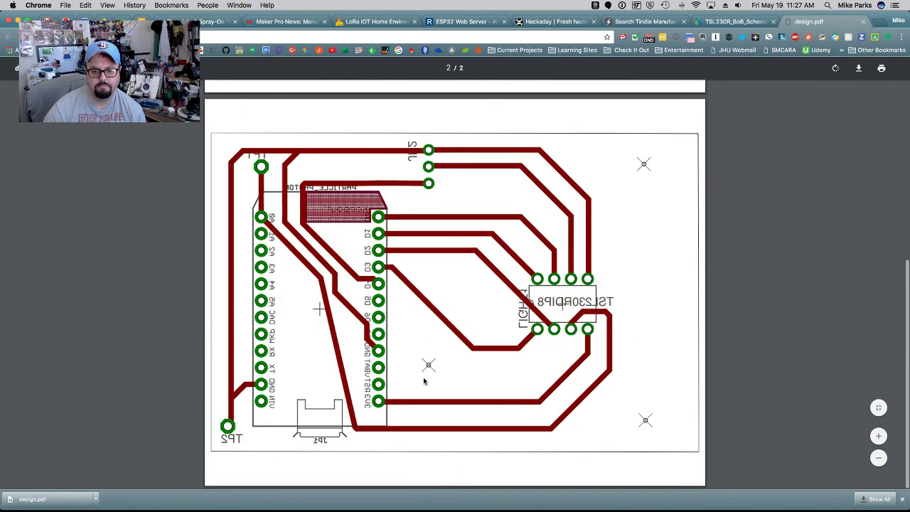
scroll(422, 379, up, 5)
scroll(424, 382, down, 5)
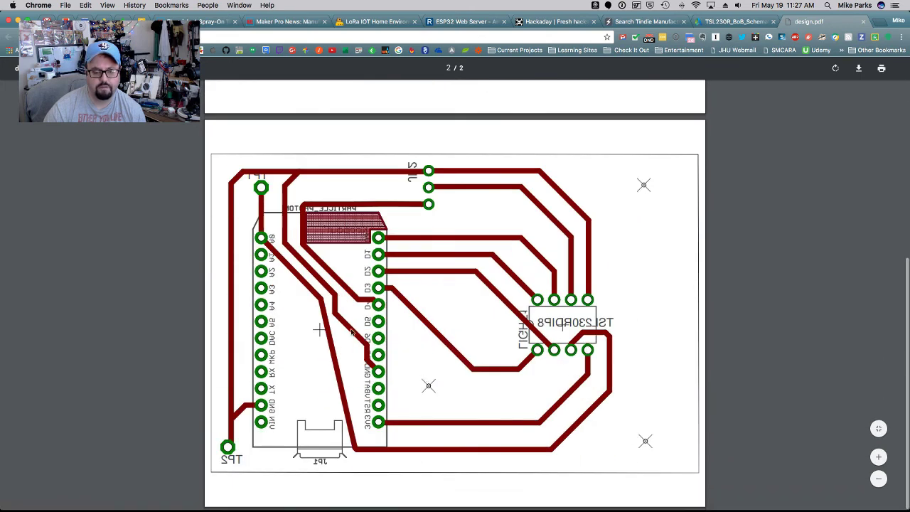
scroll(351, 333, up, 5)
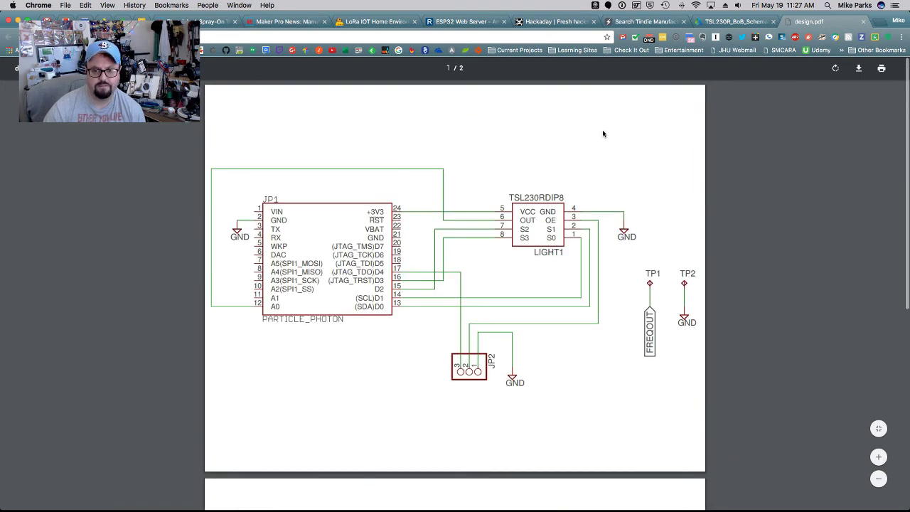
click(734, 21)
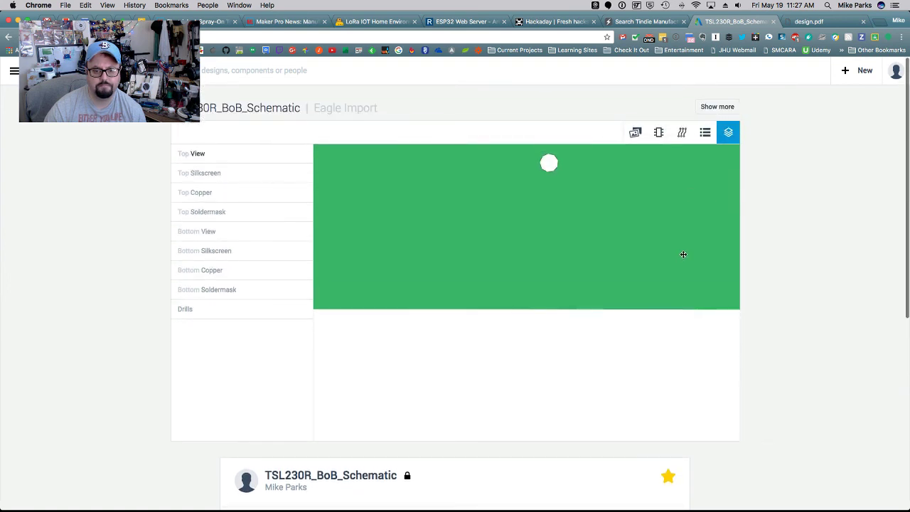
- Show the board's BOM table listing JP1, JP2, LIGHT1, TP1 and TP2 with their packages
click(681, 135)
click(699, 133)
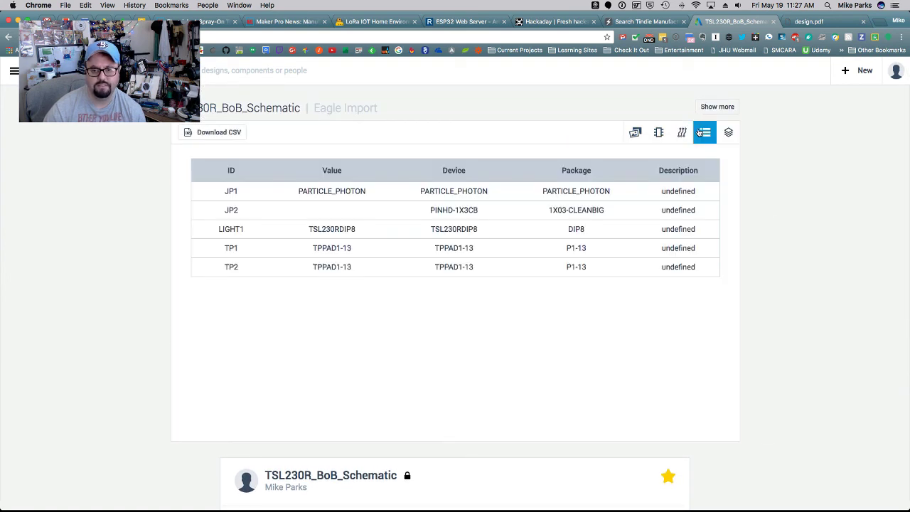
scroll(708, 109, down, 5)
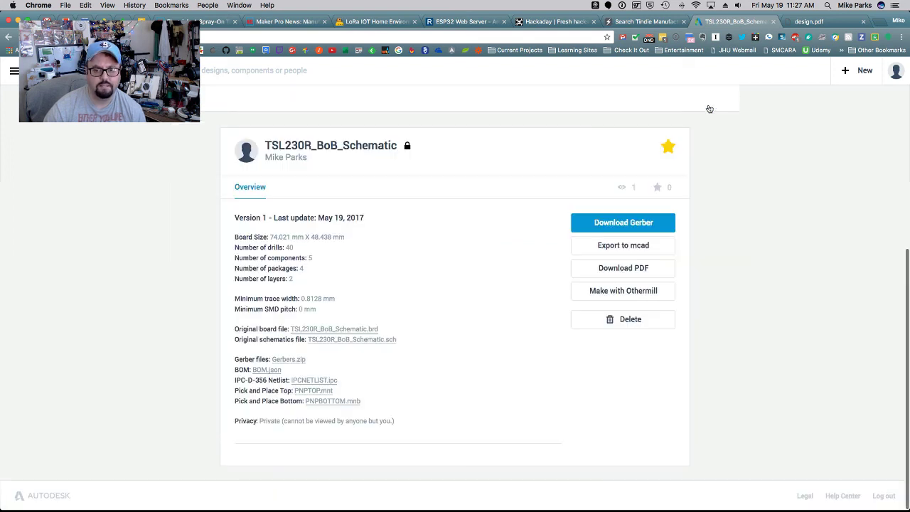
scroll(722, 206, up, 5)
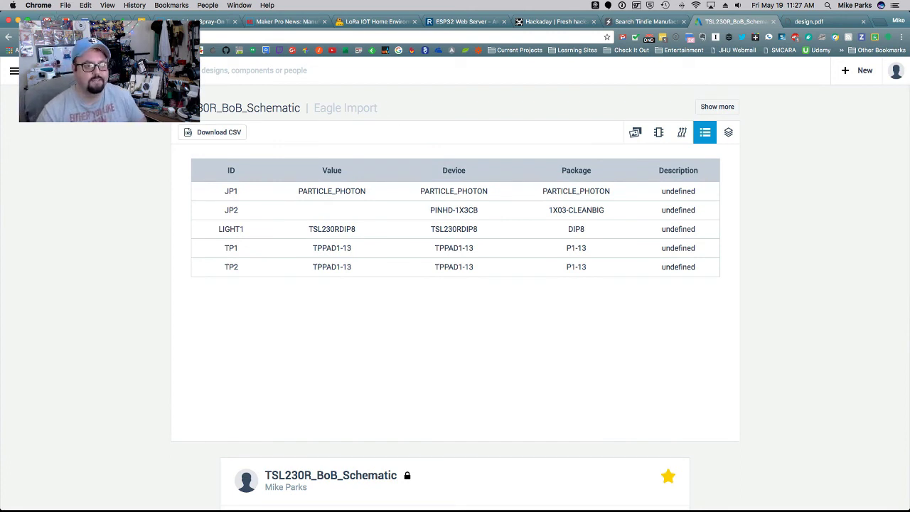
mouse_move(619, 509)
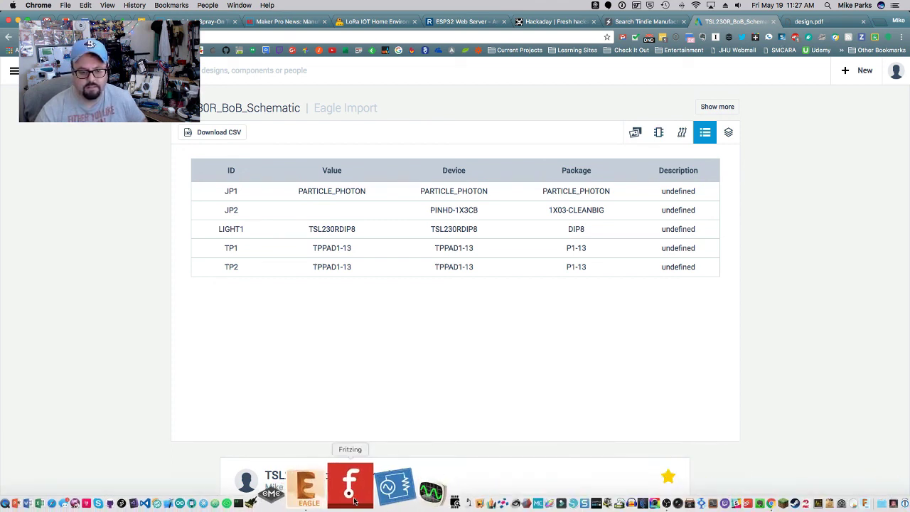
- Return to EAGLE and close the Upload complete dialog, leaving the TSL230R_BoB layout showing
click(334, 497)
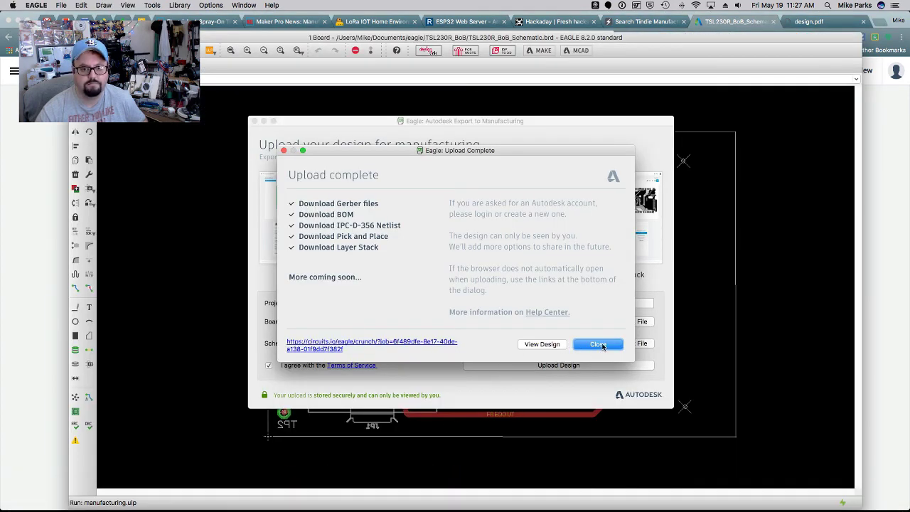
click(597, 344)
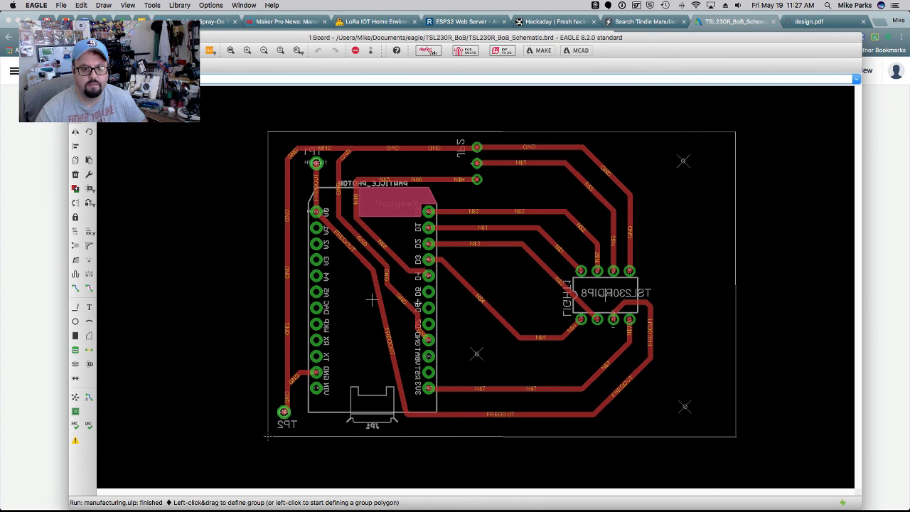